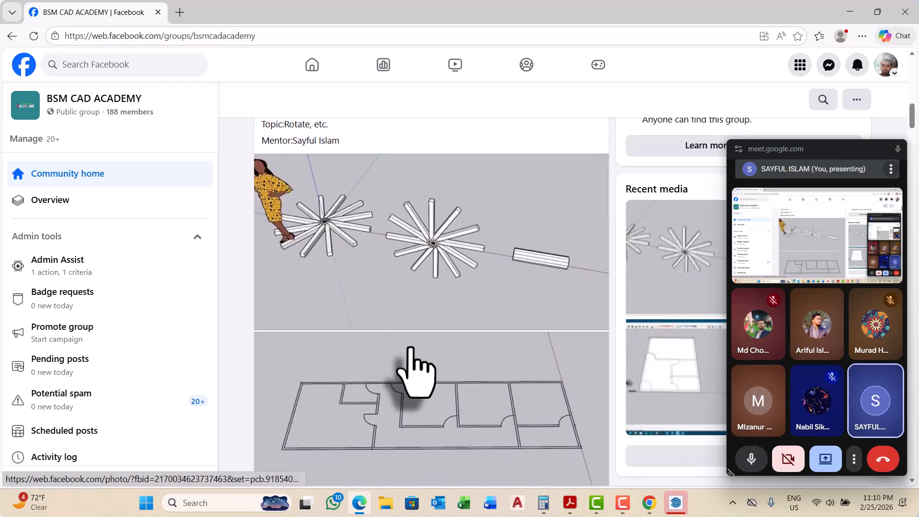
Step: Review the students' SketchUp homework posts and their model screenshots in the BSM CAD ACADEMY group feed
scroll(421, 373, up, 2)
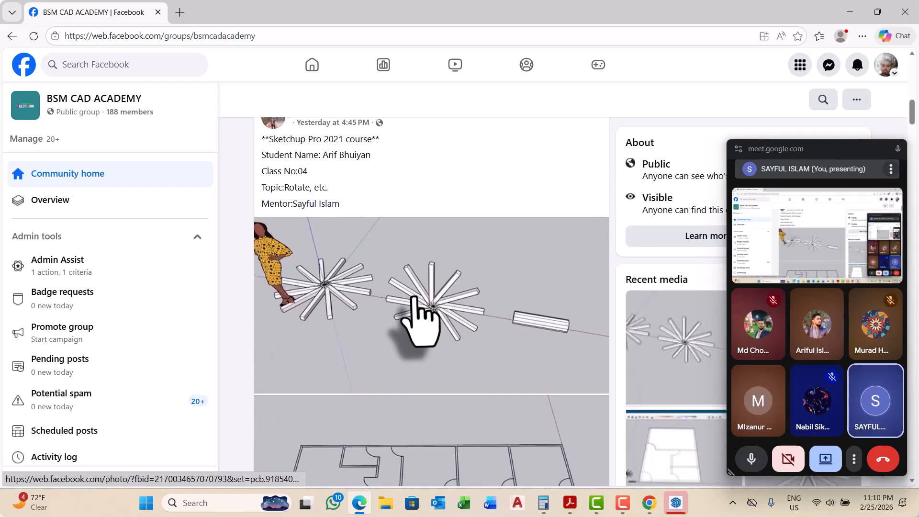
scroll(409, 301, up, 1)
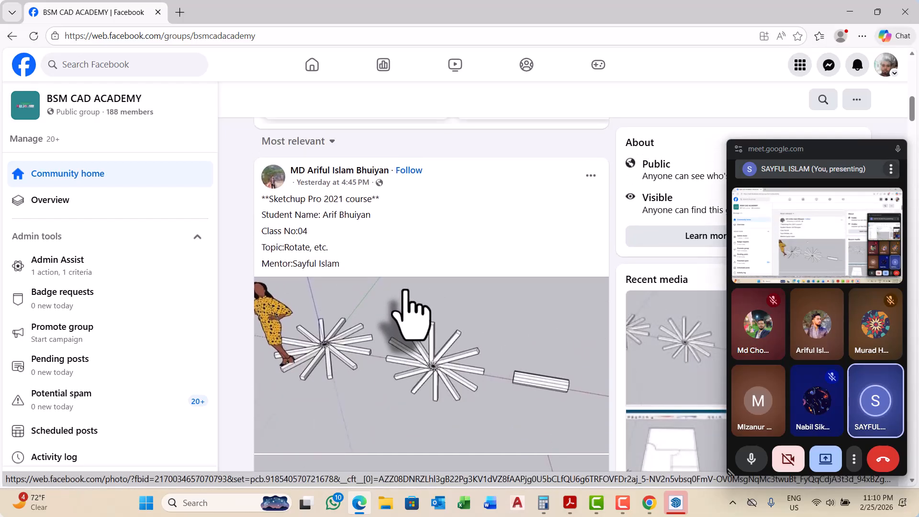
scroll(404, 291, down, 8)
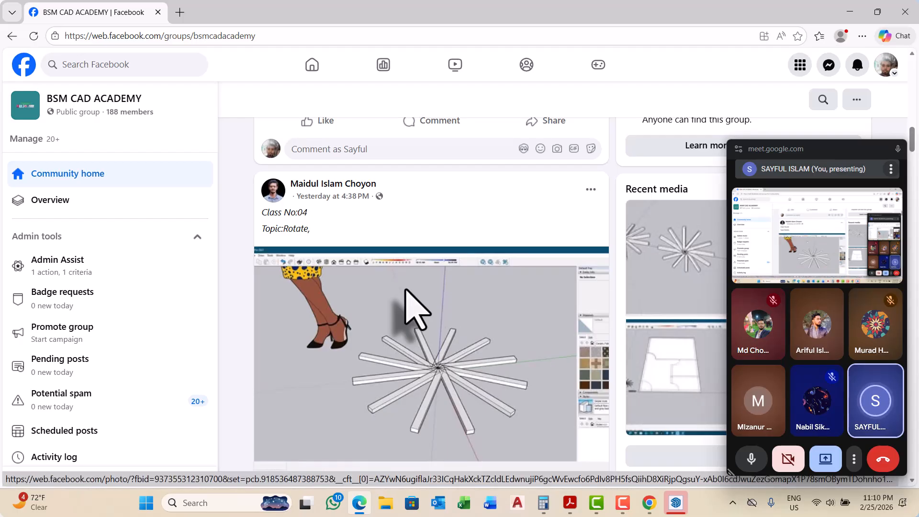
scroll(406, 289, down, 8)
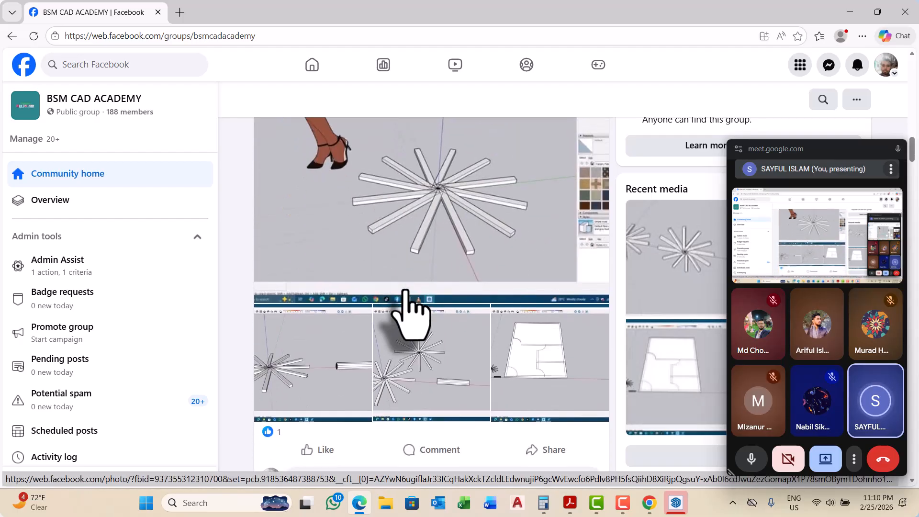
scroll(405, 291, down, 3)
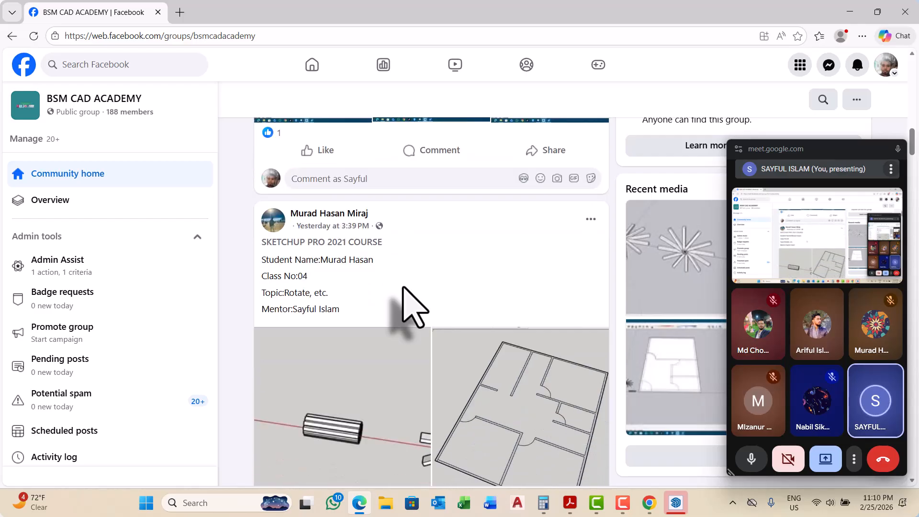
scroll(398, 290, down, 9)
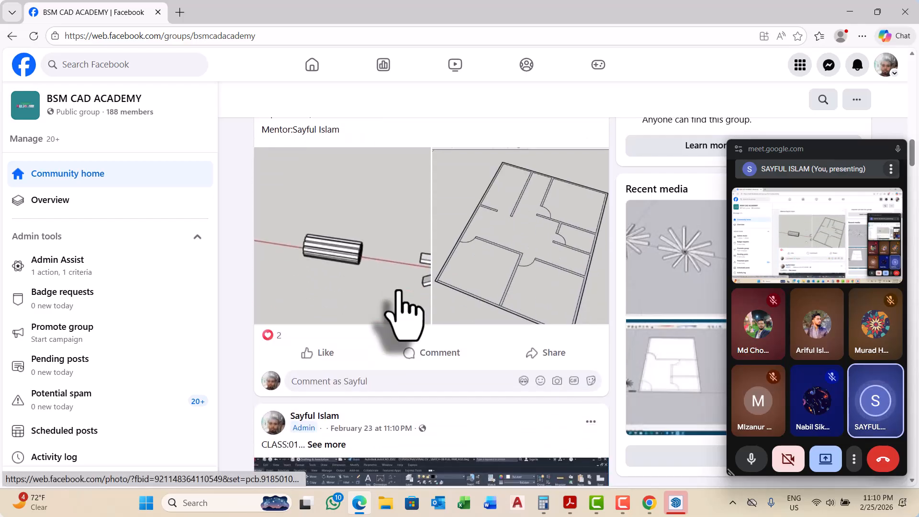
scroll(405, 296, down, 5)
scroll(405, 268, up, 9)
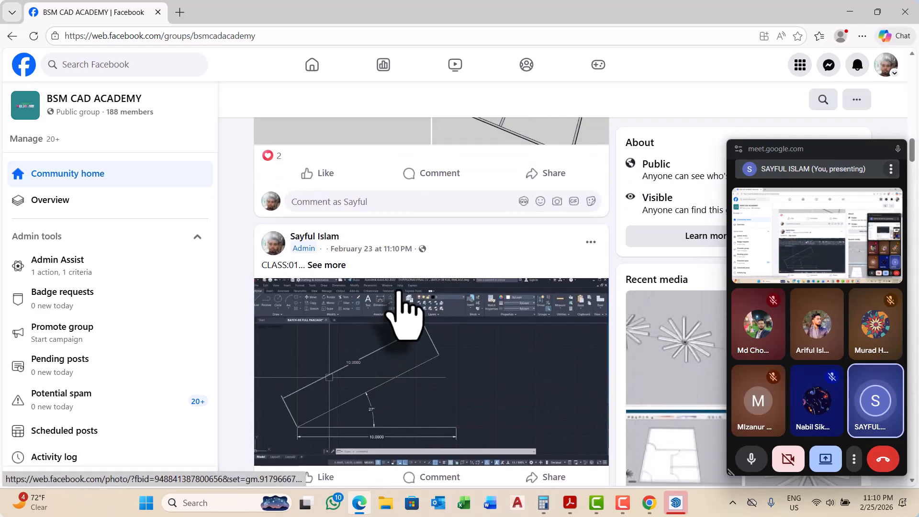
scroll(502, 335, down, 10)
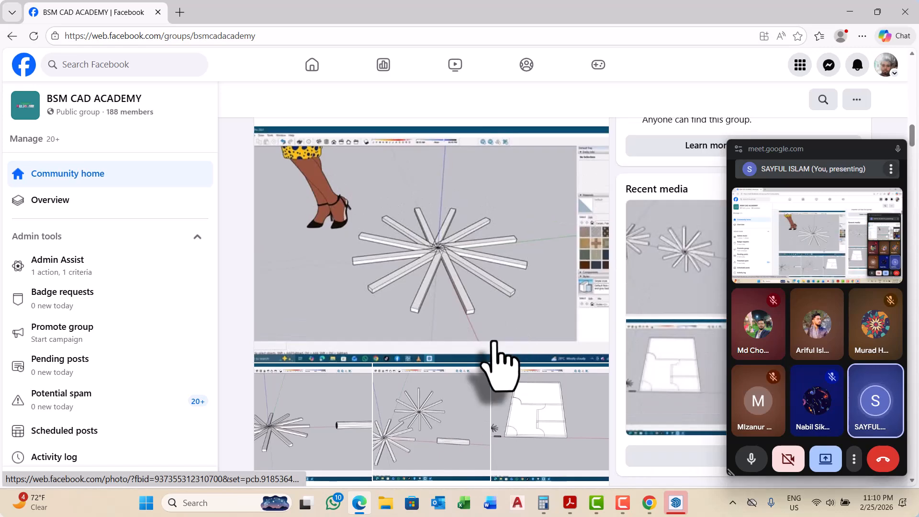
scroll(500, 345, up, 6)
scroll(495, 364, up, 2)
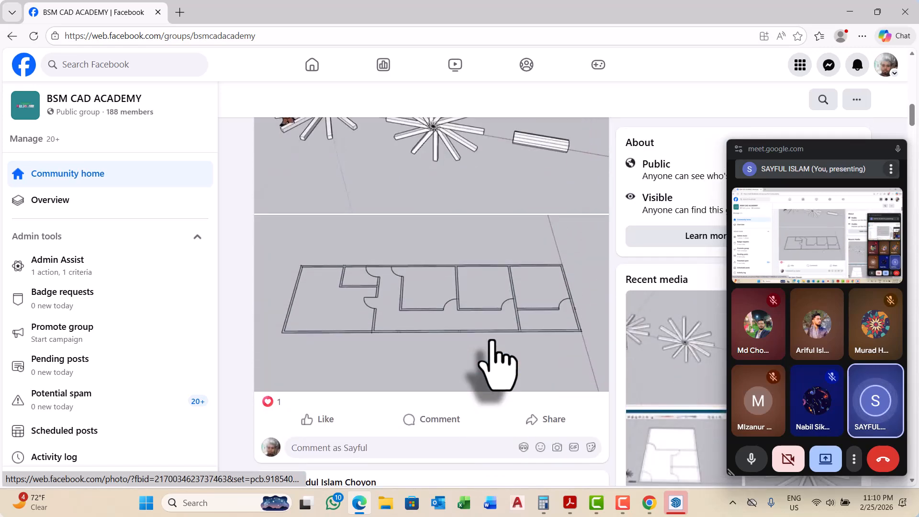
scroll(491, 340, down, 3)
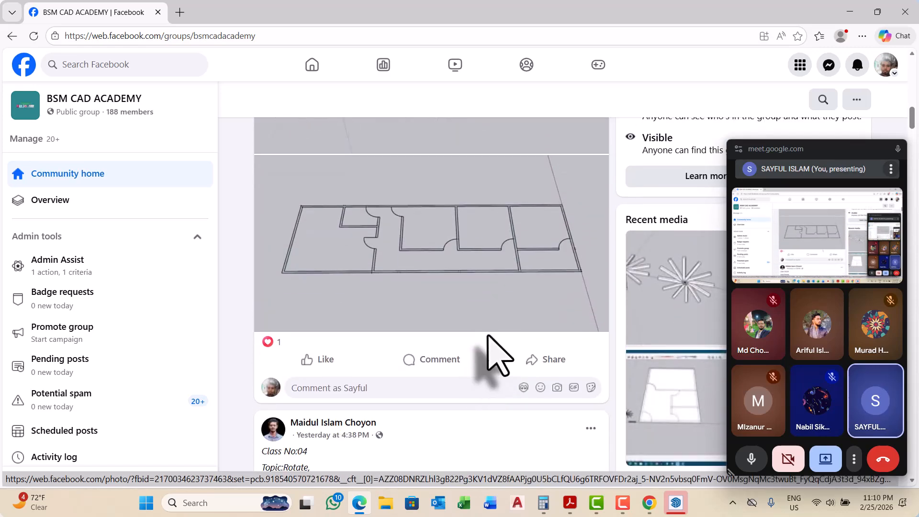
scroll(488, 357, down, 15)
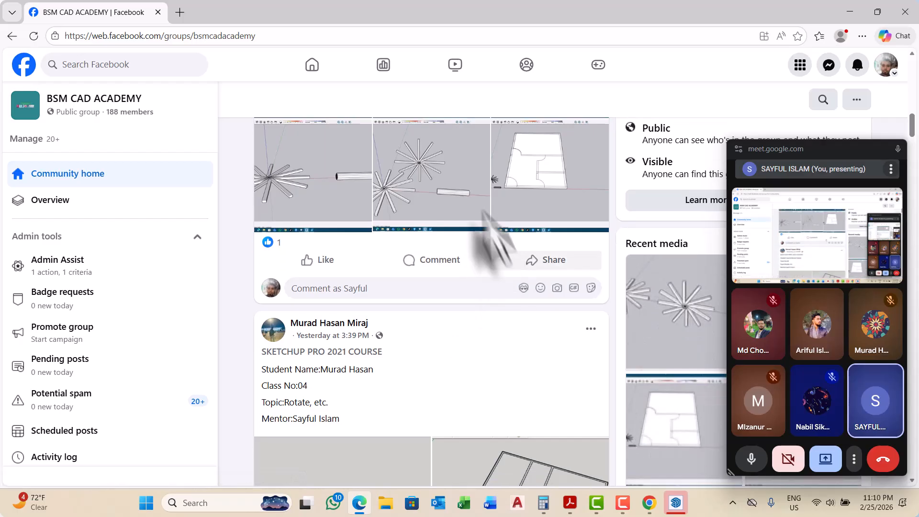
scroll(465, 276, down, 14)
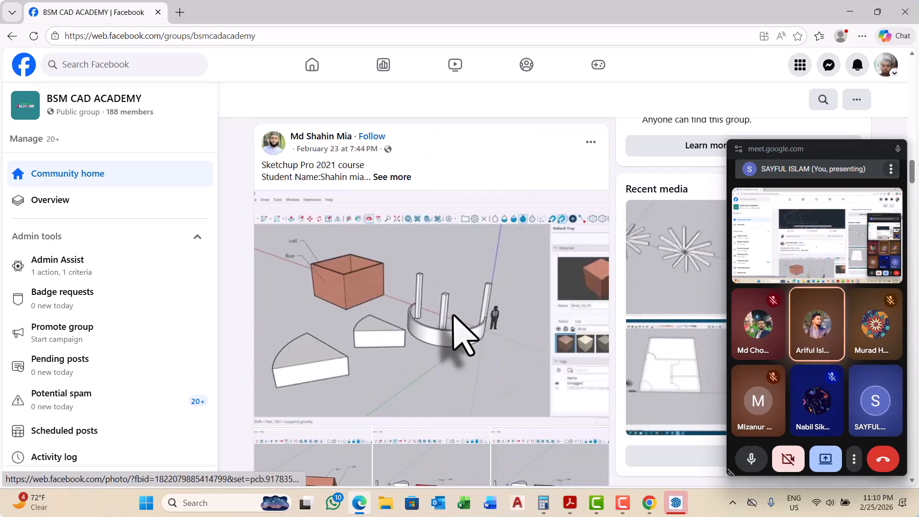
scroll(451, 321, down, 15)
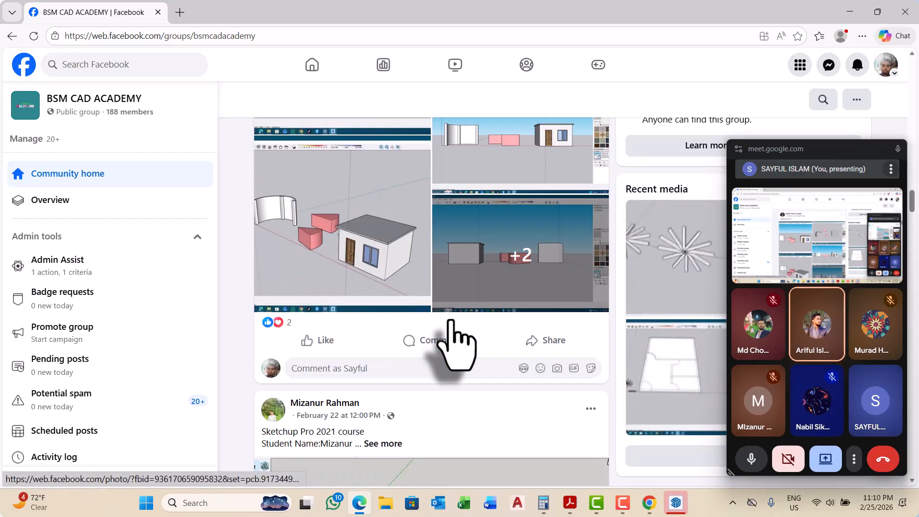
scroll(451, 319, down, 10)
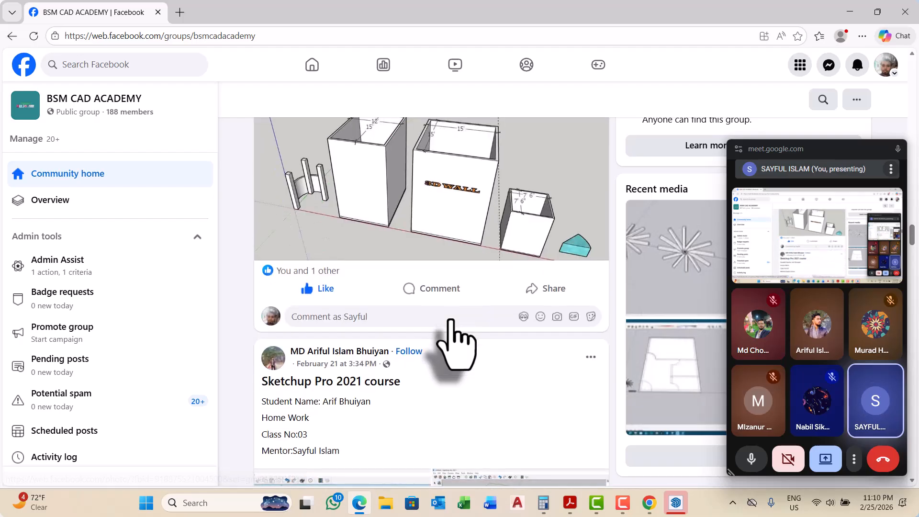
Step: Switch to SketchUp and open the recent Untitled model that contains the floor plan
click(849, 13)
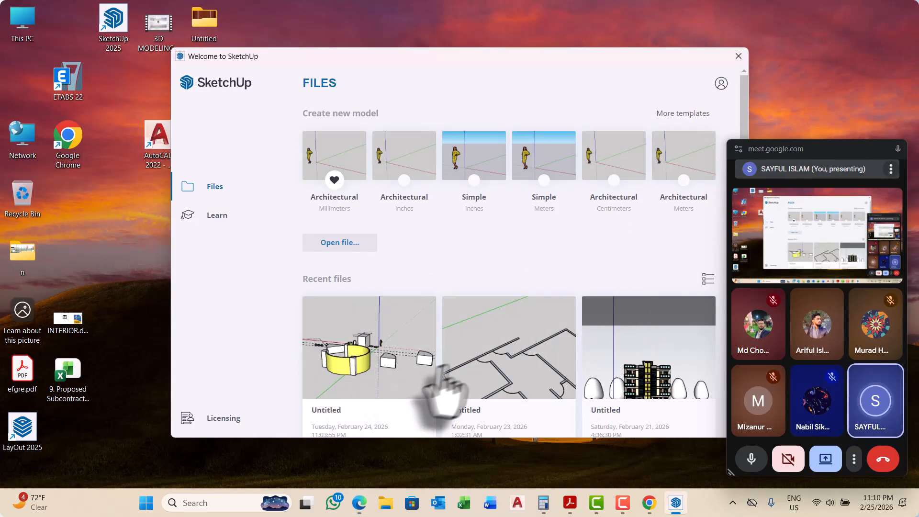
scroll(558, 342, down, 1)
click(520, 283)
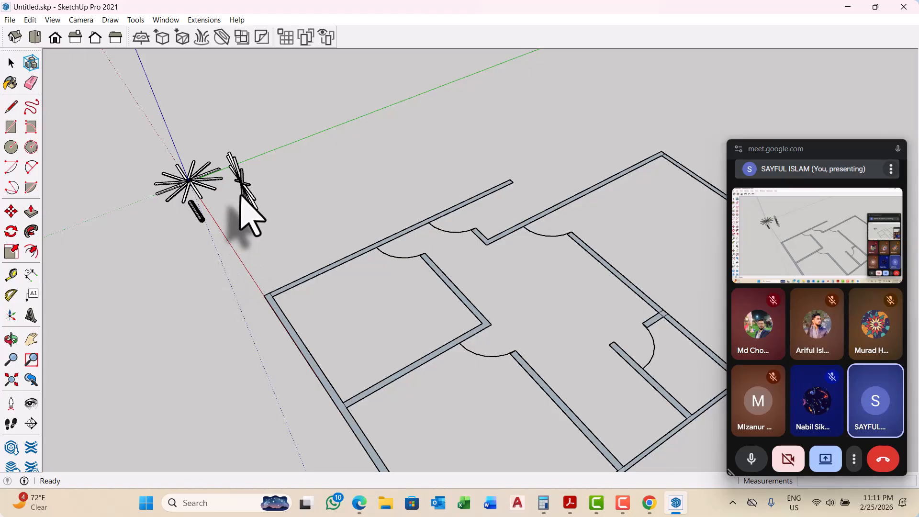
Step: Examine the floor plan's walls and door arcs and the radial bar arrays near the origin from several angles
scroll(252, 236, down, 5)
middle_drag(273, 332, 390, 299)
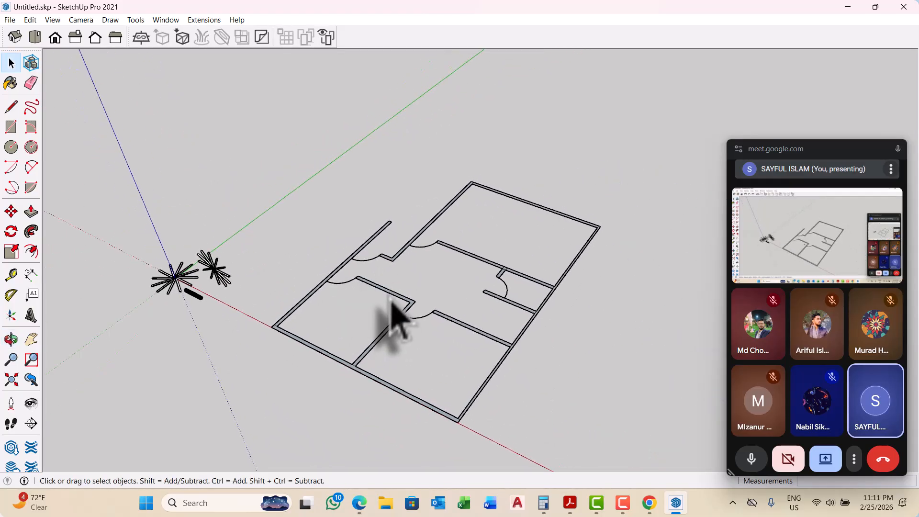
scroll(503, 365, up, 6)
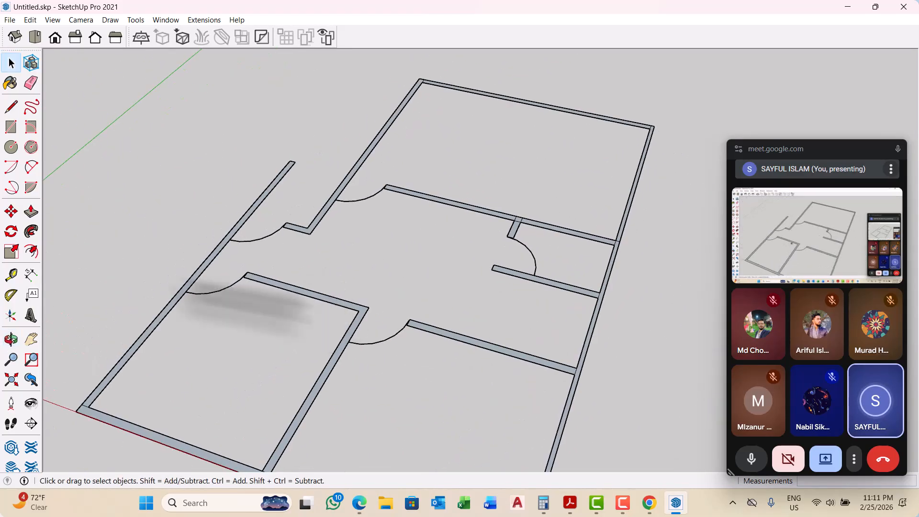
scroll(287, 307, down, 5)
middle_drag(328, 311, 409, 268)
scroll(119, 206, down, 4)
middle_drag(273, 292, 329, 313)
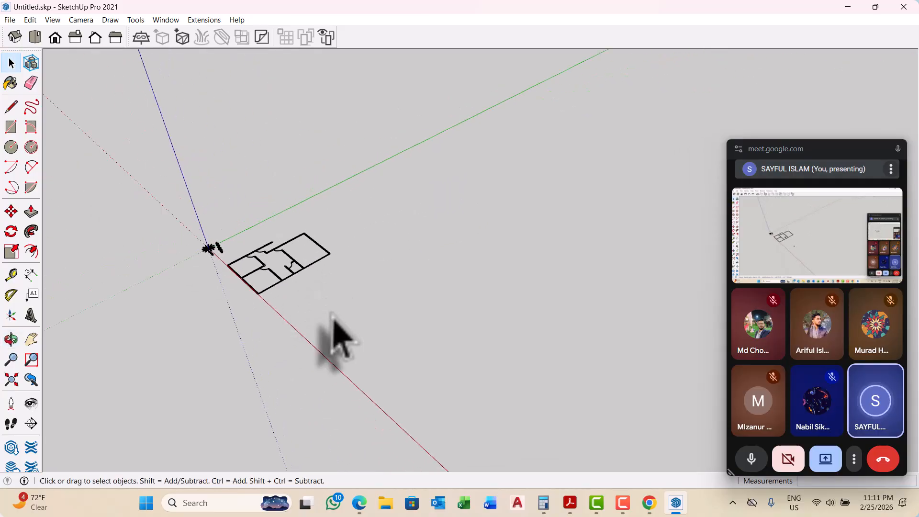
scroll(335, 337, up, 1)
scroll(265, 287, up, 2)
scroll(303, 369, up, 1)
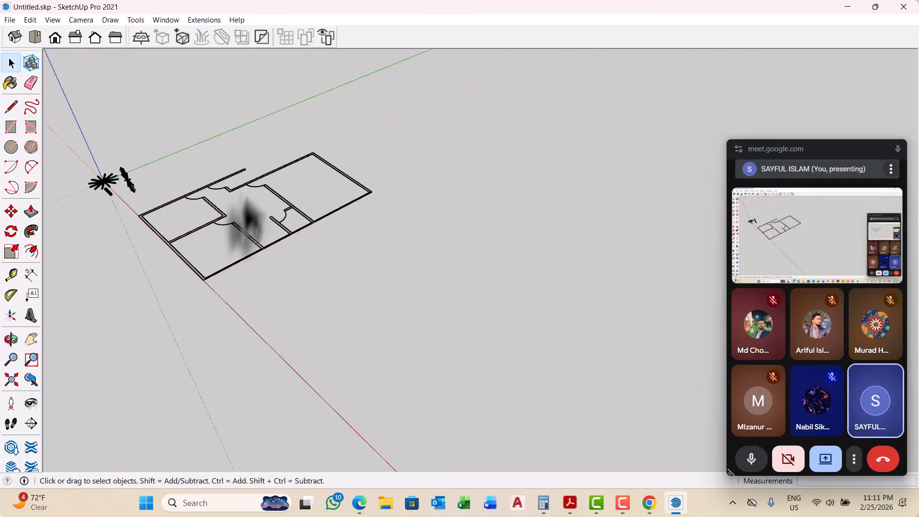
scroll(245, 206, down, 1)
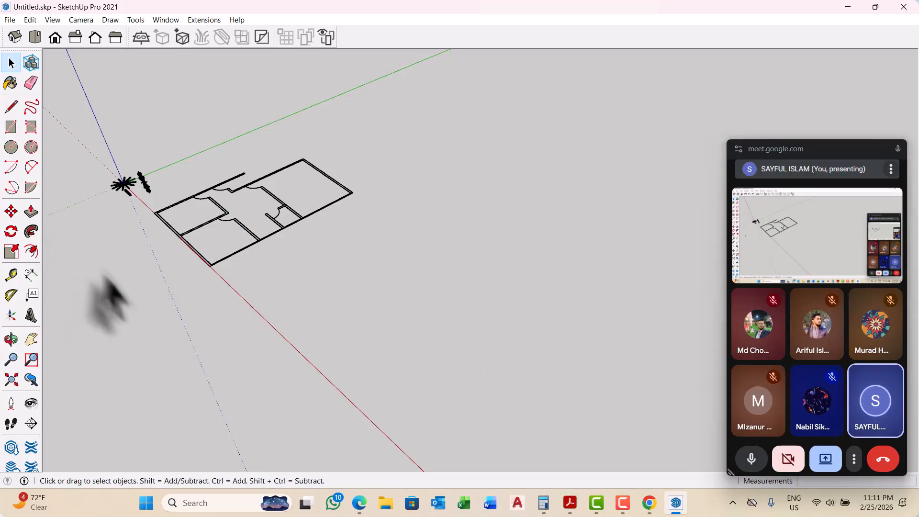
mouse_move(230, 369)
middle_down()
mouse_move(225, 359)
mouse_move(234, 371)
middle_up()
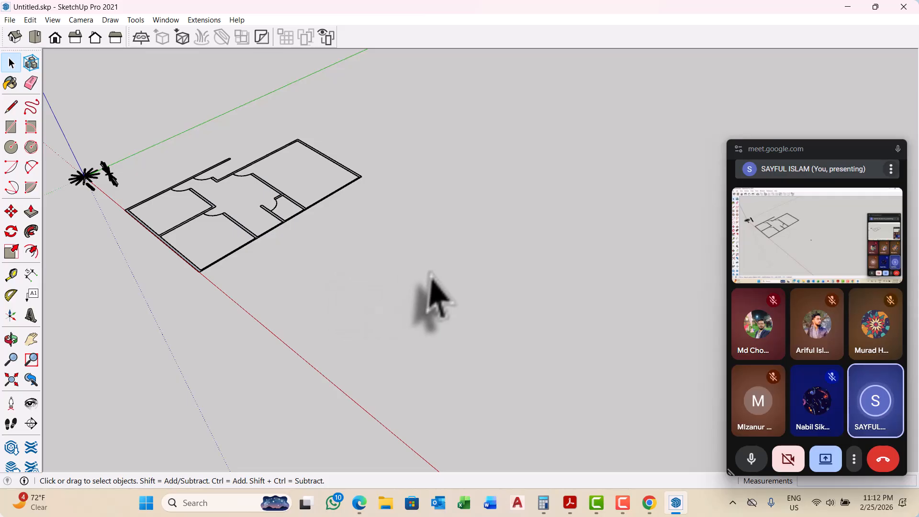
scroll(450, 307, down, 3)
middle_drag(349, 297, 390, 298)
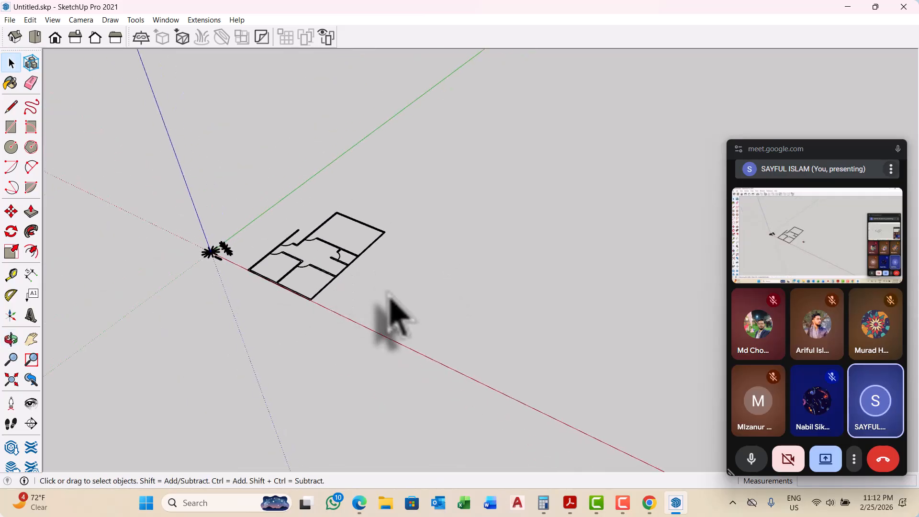
scroll(307, 308, up, 2)
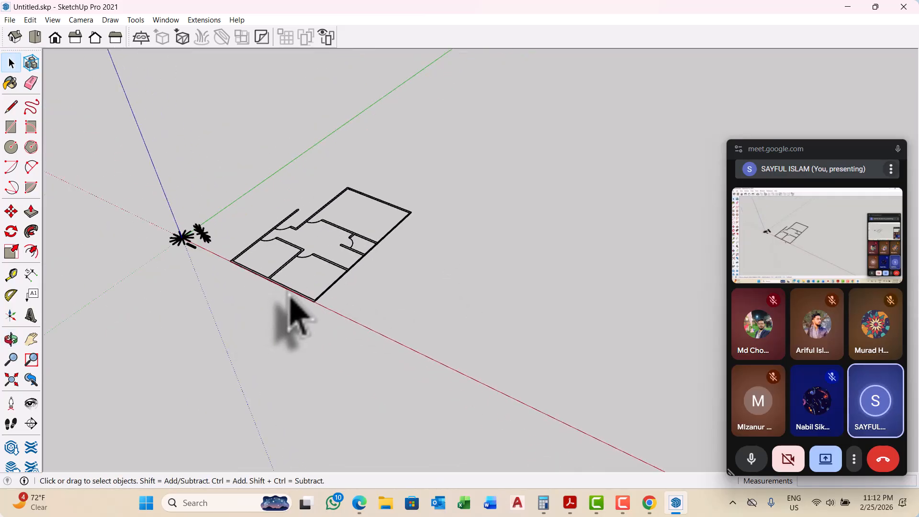
scroll(288, 293, up, 2)
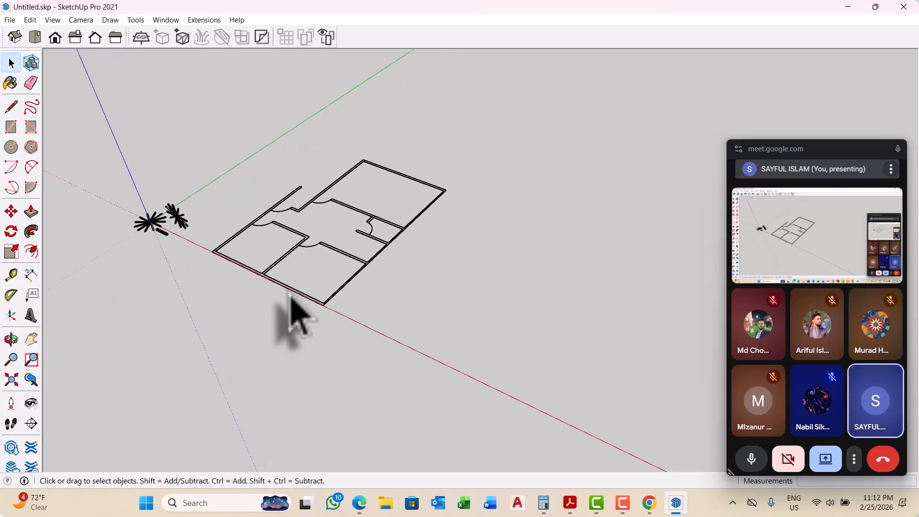
middle_drag(345, 312, 318, 304)
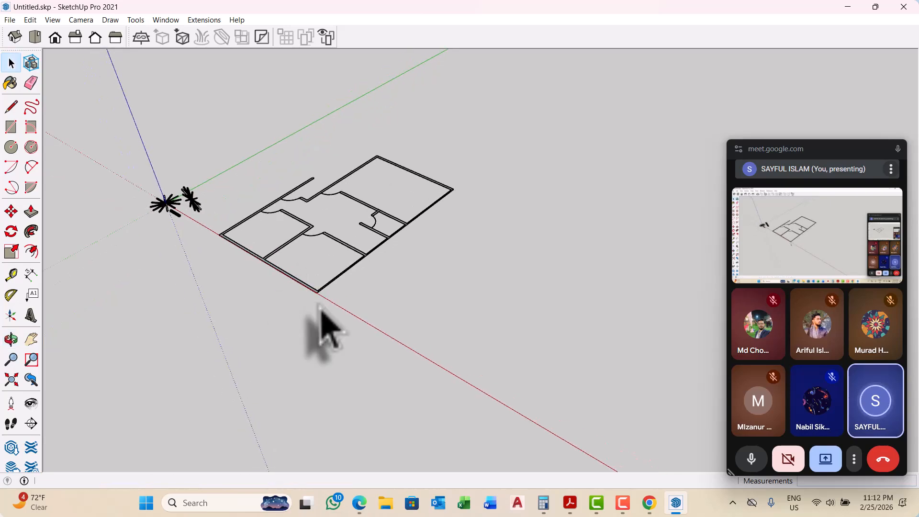
Step: Switch to AutoCAD 2022, create a new drawing and turn off its grid display
click(518, 503)
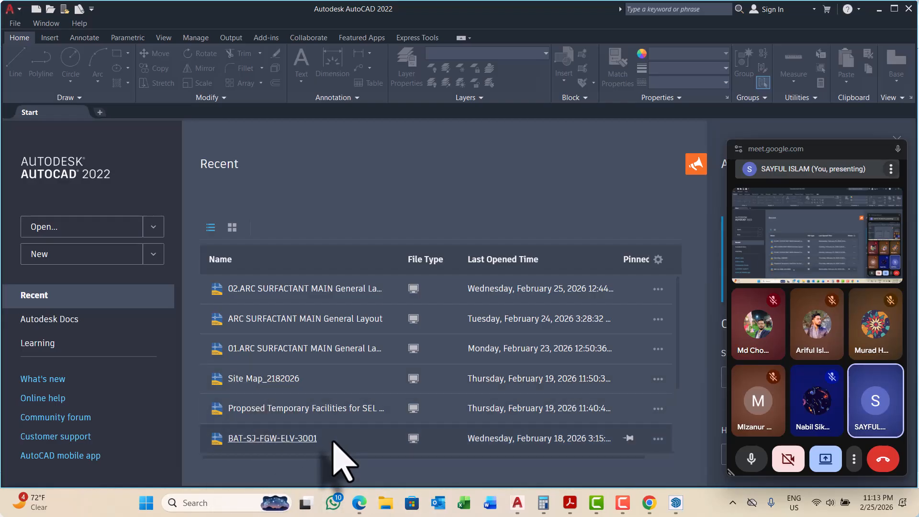
click(56, 258)
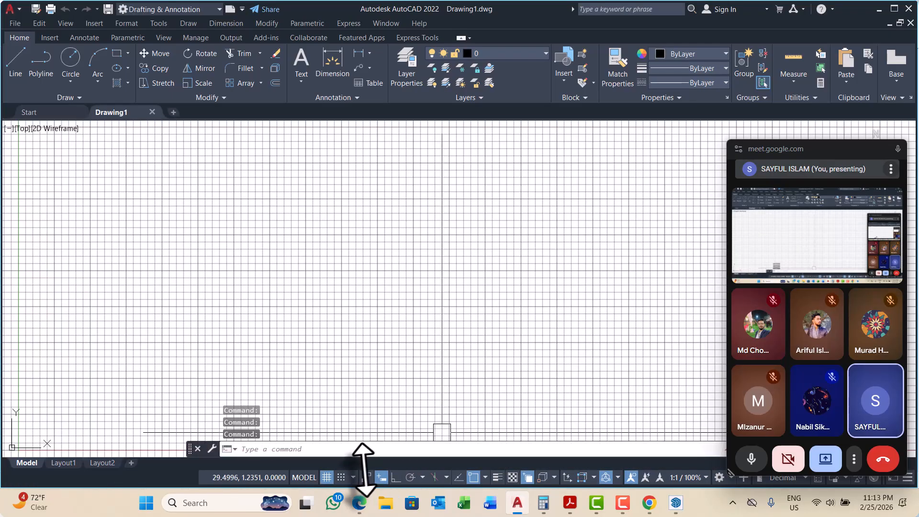
click(327, 477)
Step: Draw a trial rectangle near the origin and erase it
scroll(324, 433, down, 5)
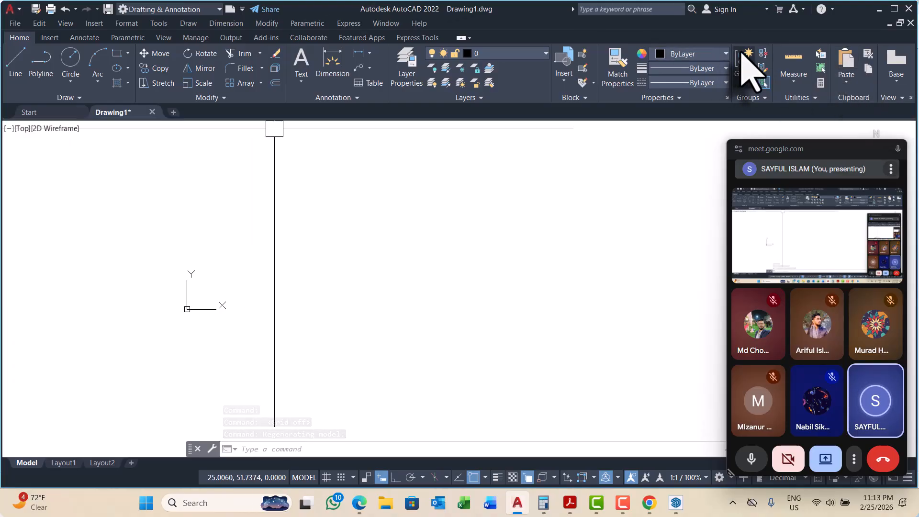
scroll(251, 288, up, 4)
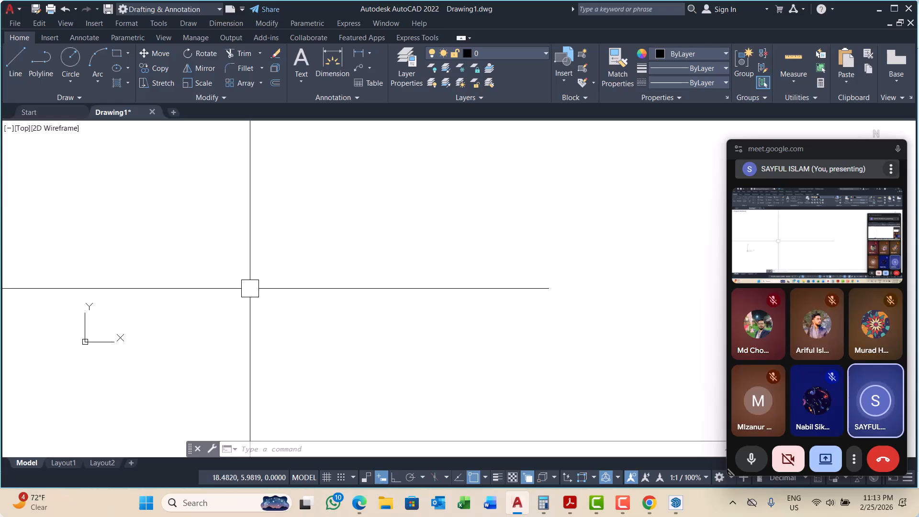
text(C)
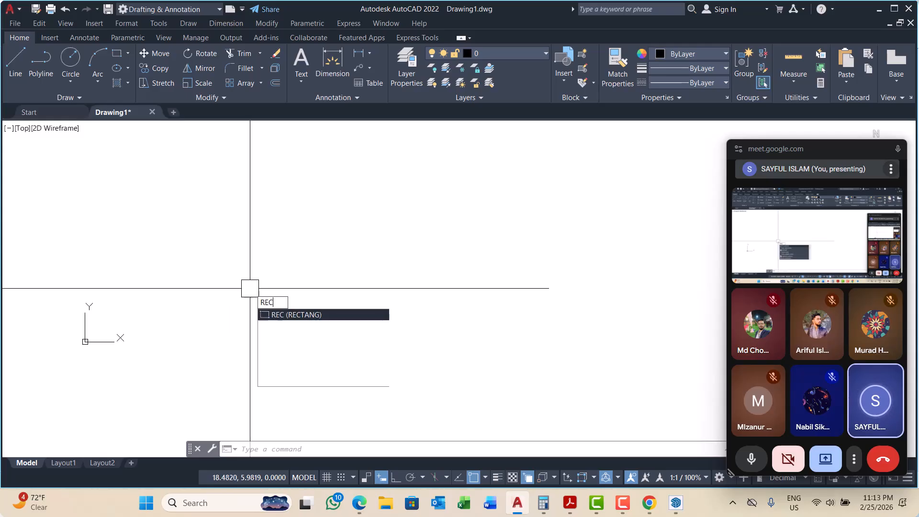
key(Return)
click(114, 286)
click(280, 359)
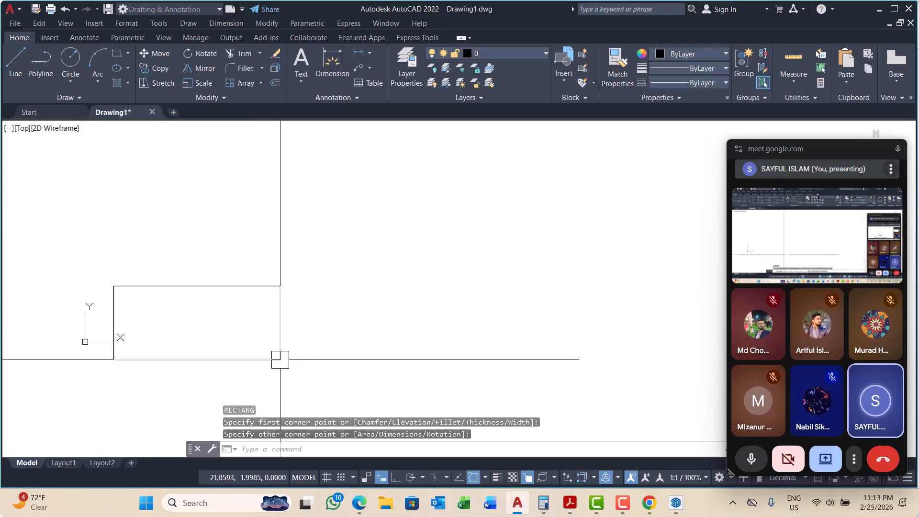
click(276, 246)
click(228, 298)
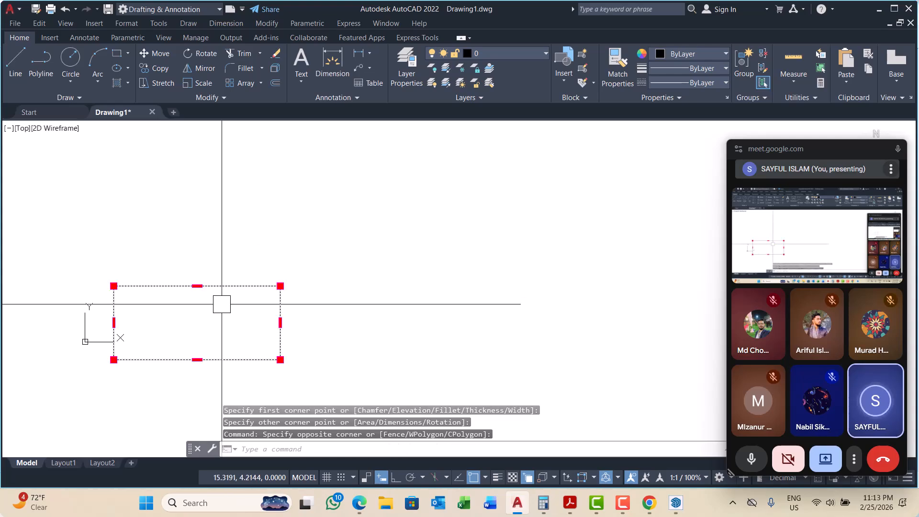
text(E)
key(Return)
key(Escape)
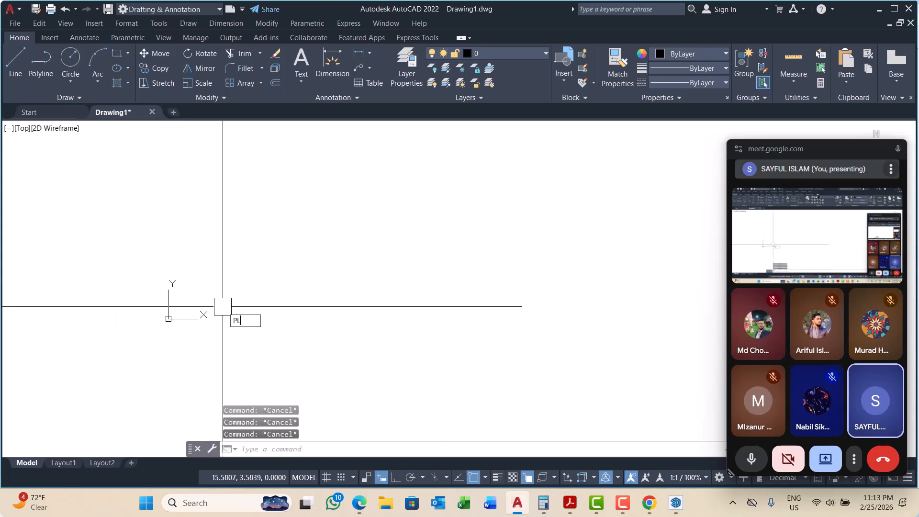
text(pl)
key(Return)
scroll(185, 306, up, 2)
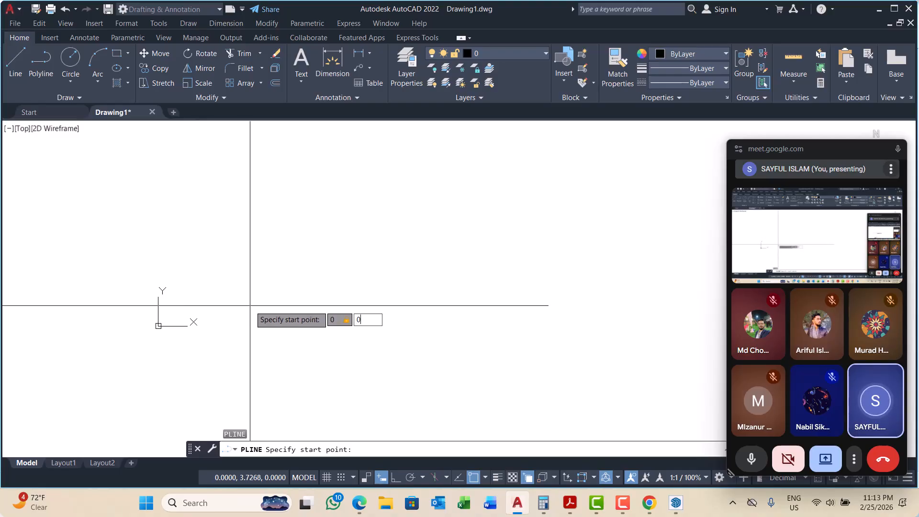
key(Return)
scroll(261, 306, down, 4)
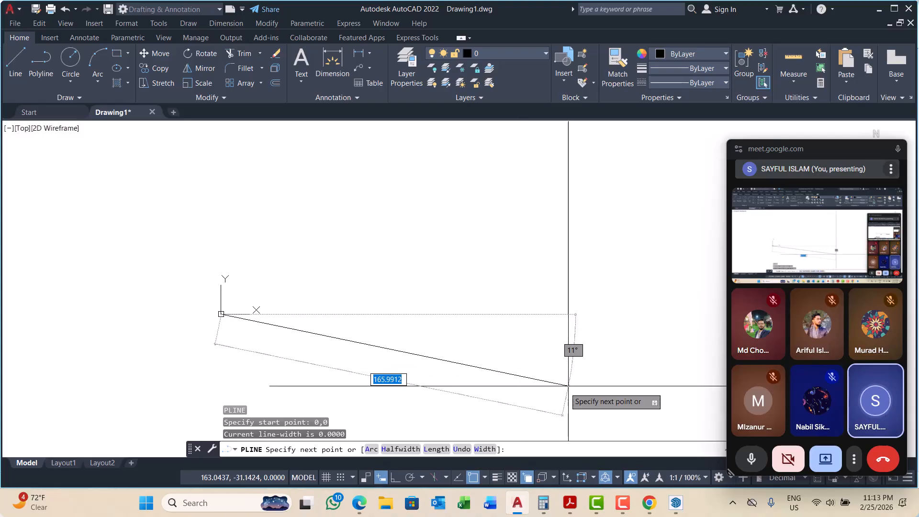
Step: Turn on ortho mode and switch off the display of annotative objects at all scales
click(395, 478)
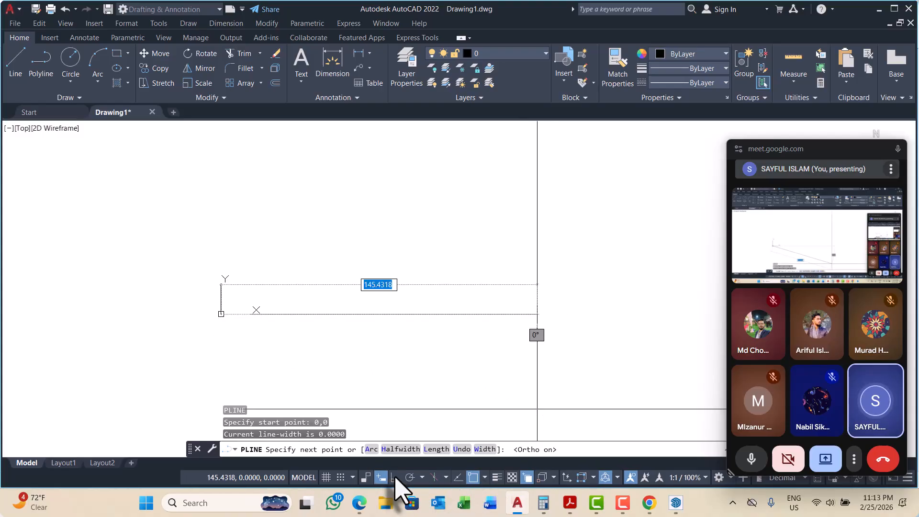
click(630, 478)
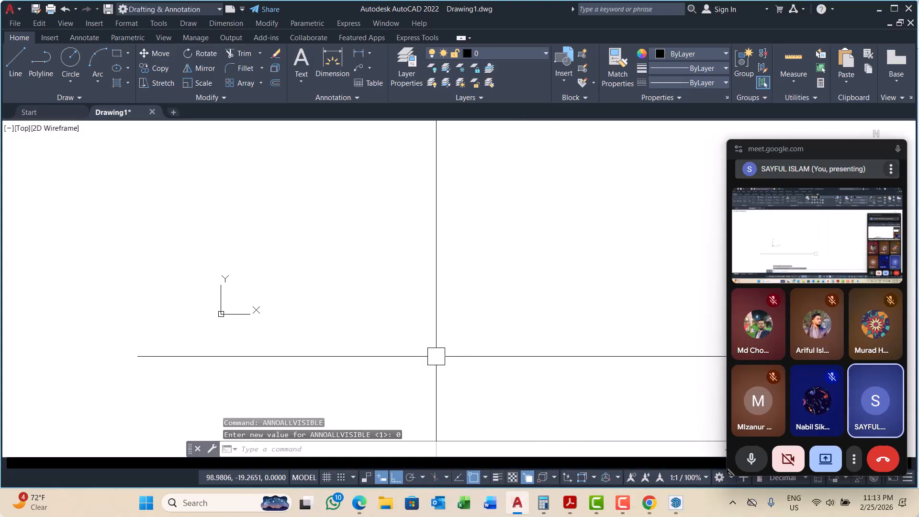
click(41, 62)
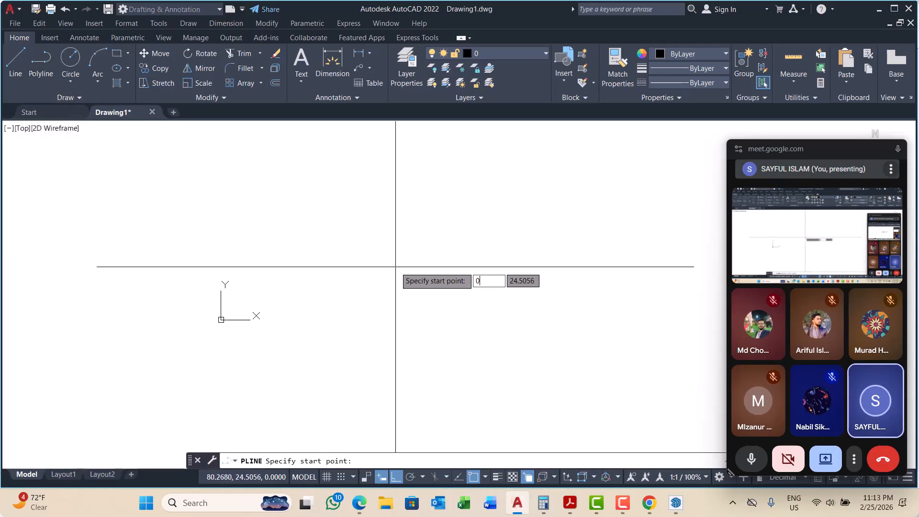
text(0,0)
key(Return)
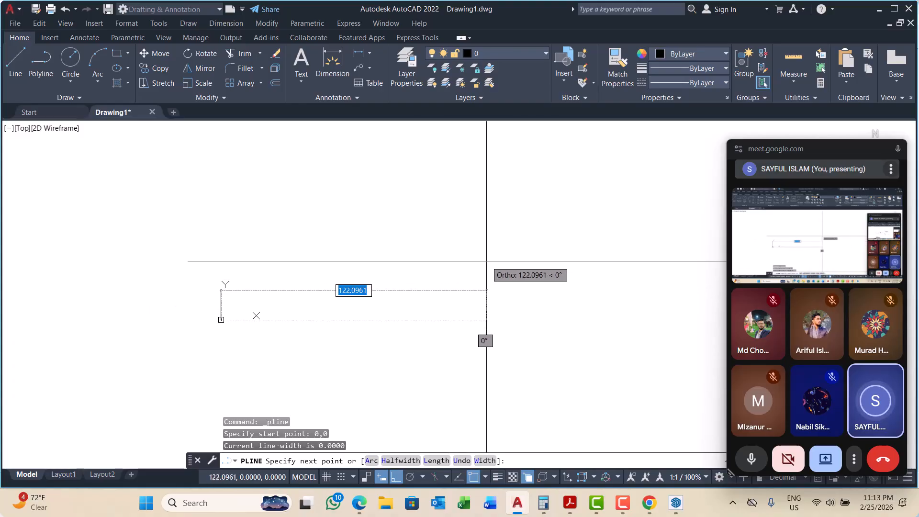
key(Escape)
text(REC)
key(Return)
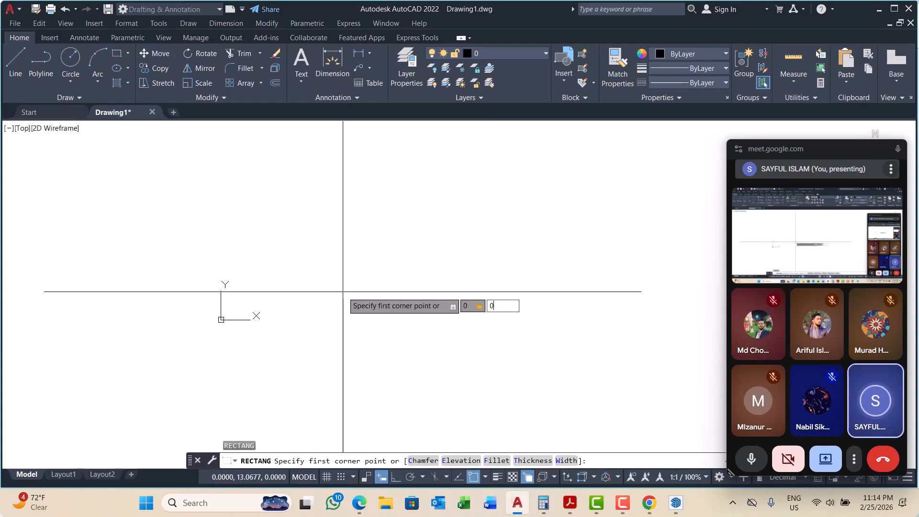
text(0,0)
key(Return)
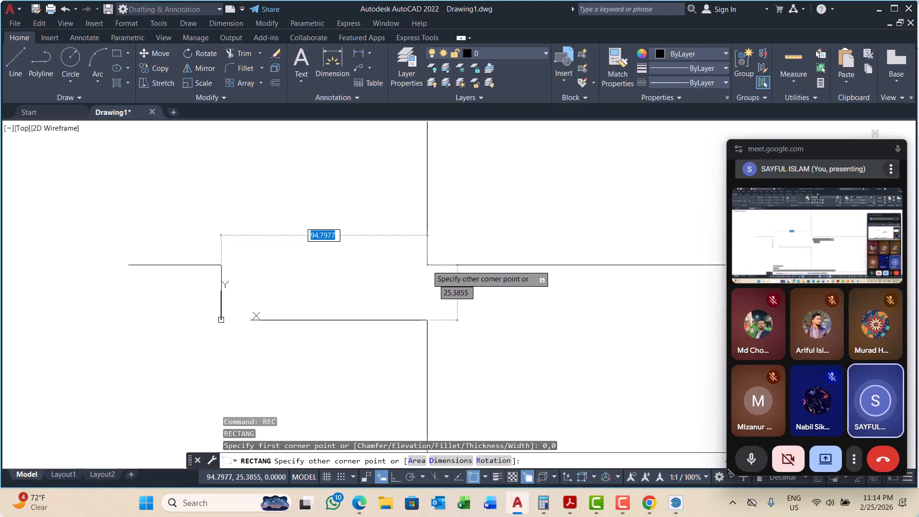
text(D)
key(Return)
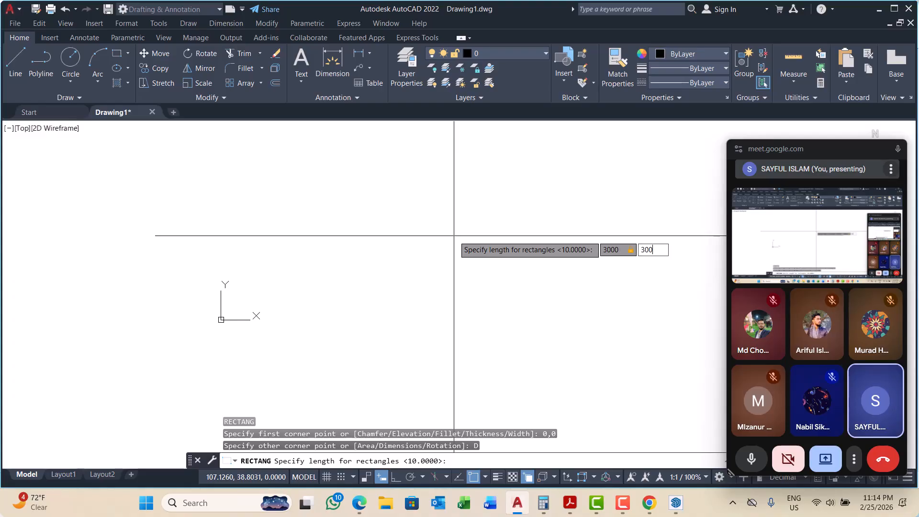
key(Return)
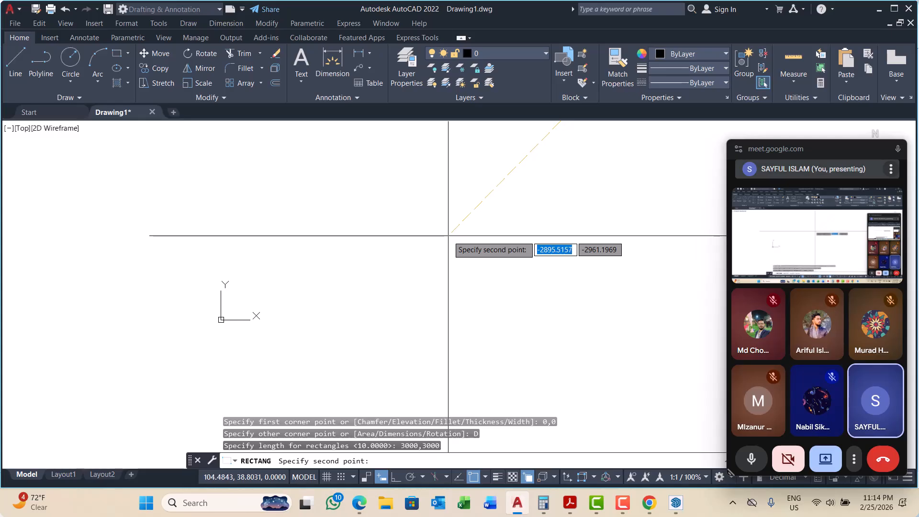
click(448, 236)
scroll(306, 192, up, 4)
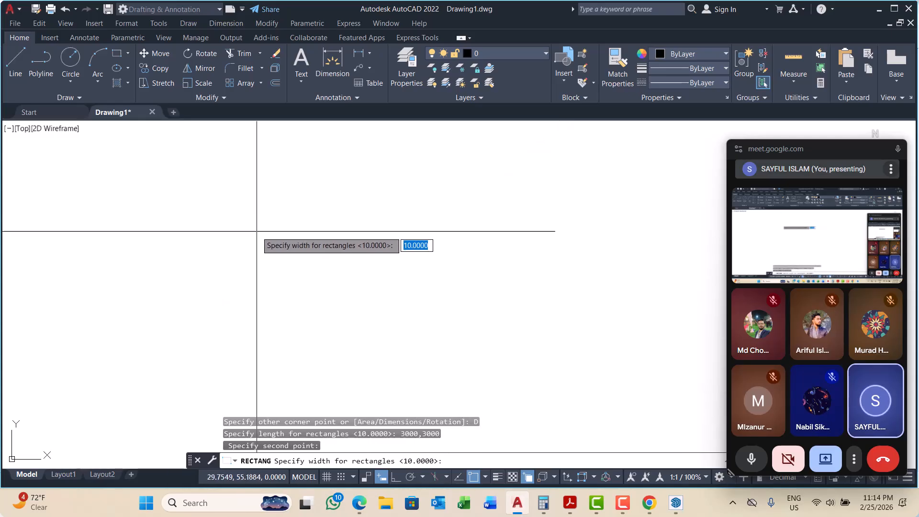
scroll(256, 232, down, 4)
click(372, 260)
click(316, 275)
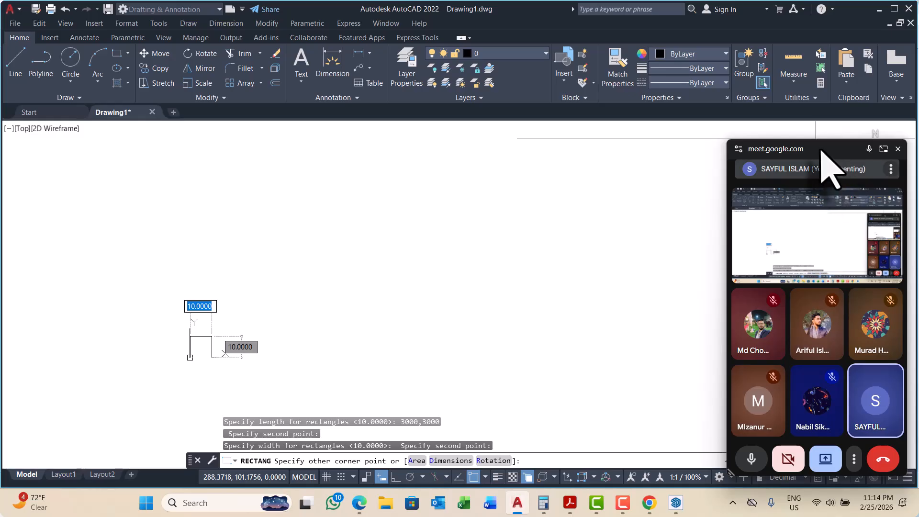
drag(821, 151, 840, 340)
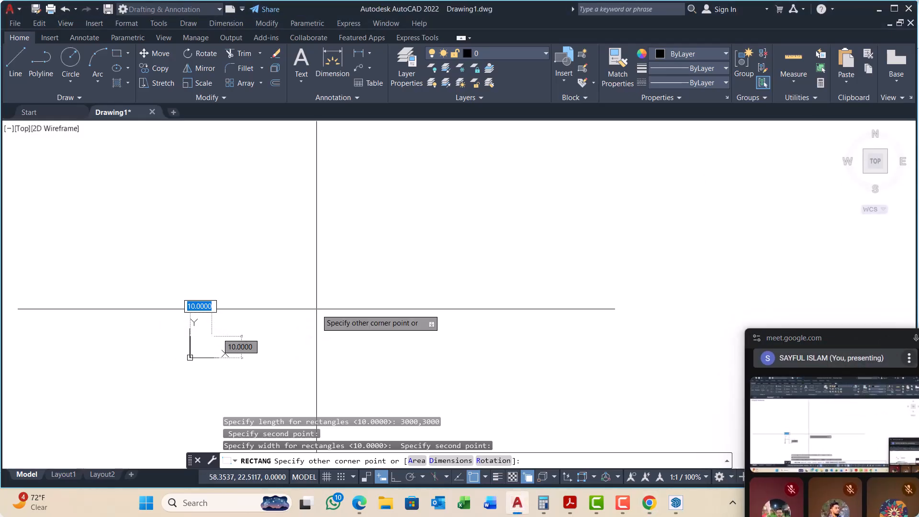
key(Escape)
key(Escape)
Step: Draw a rectangle by dimensions with length 500 and width 1000, placing its first corner next to the origin
scroll(231, 328, down, 5)
key(Escape)
scroll(253, 324, up, 8)
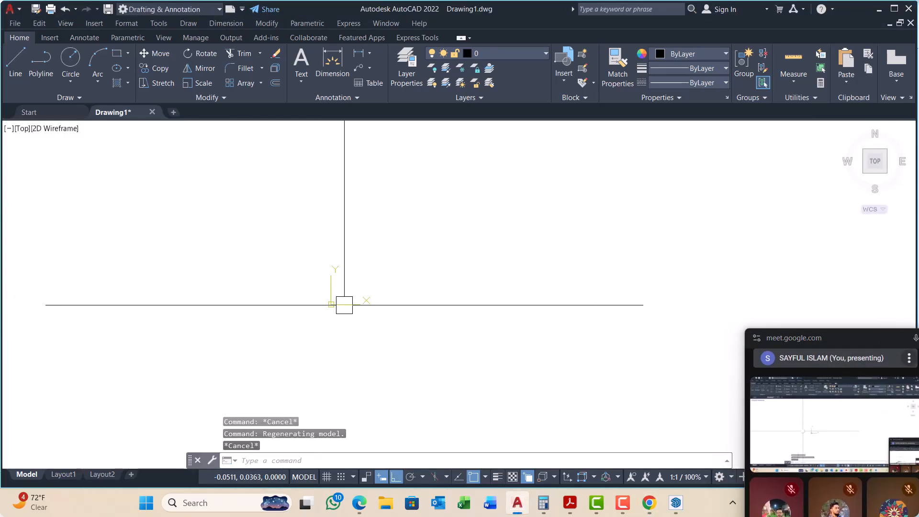
middle_drag(252, 307, 267, 323)
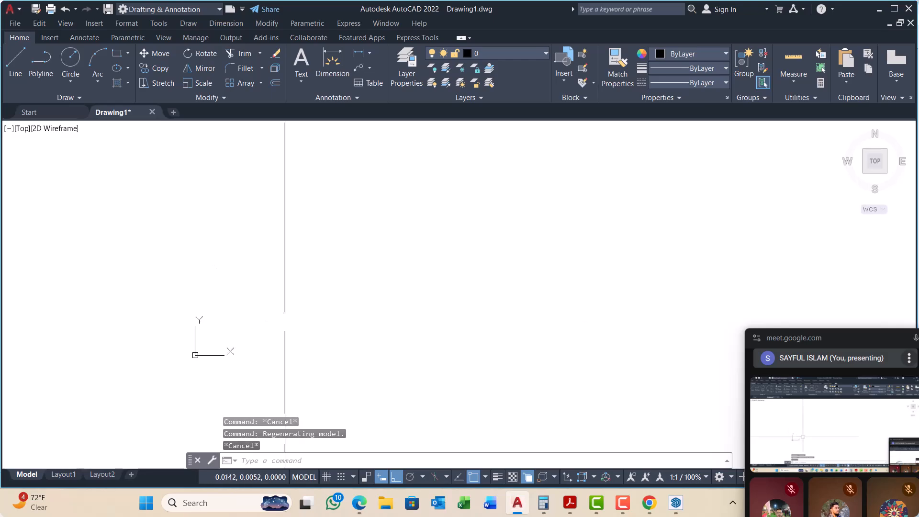
key(Escape)
key(Escape)
text(REC)
key(Return)
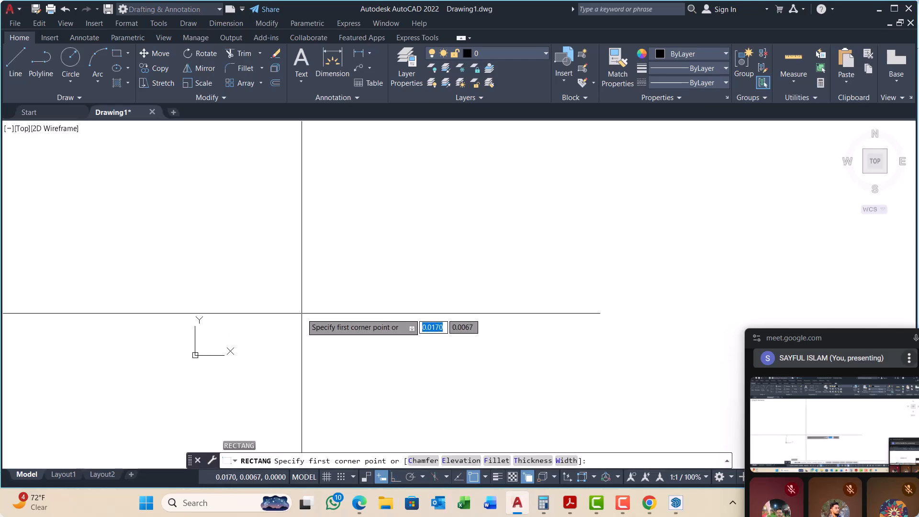
scroll(222, 350, up, 4)
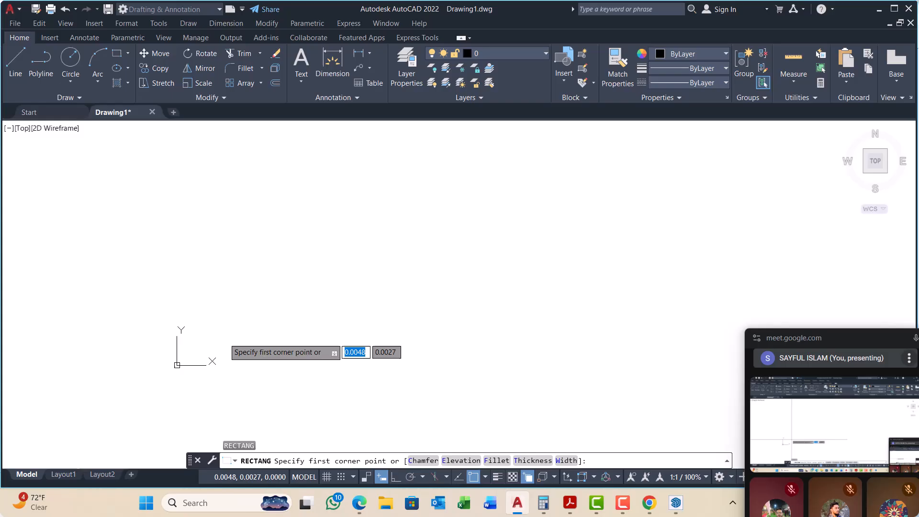
click(173, 343)
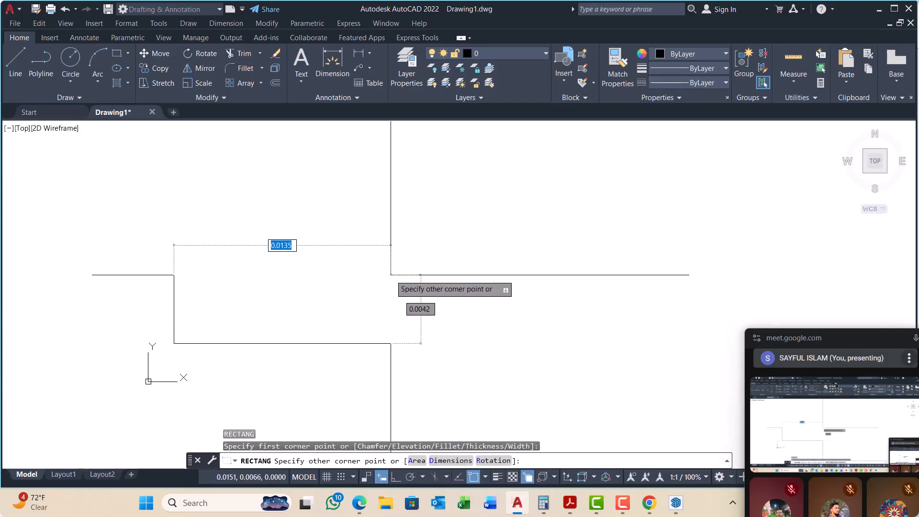
key(Return)
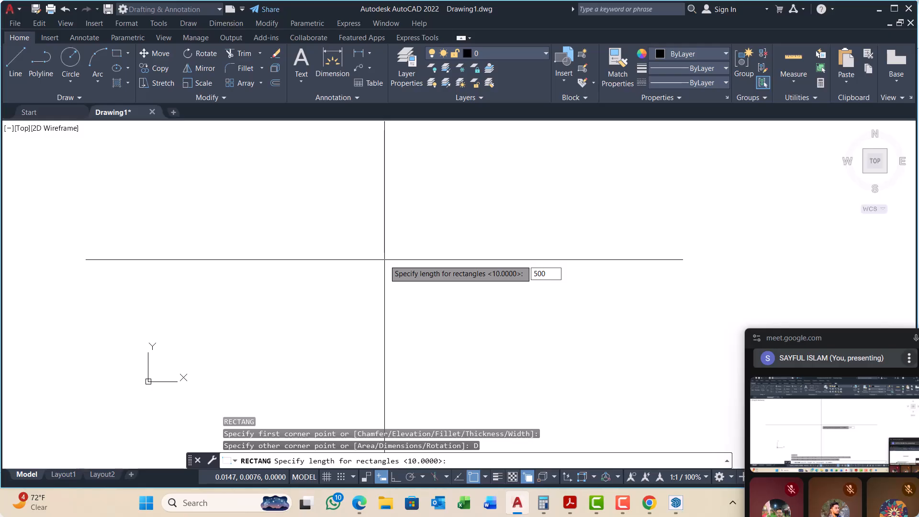
key(Return)
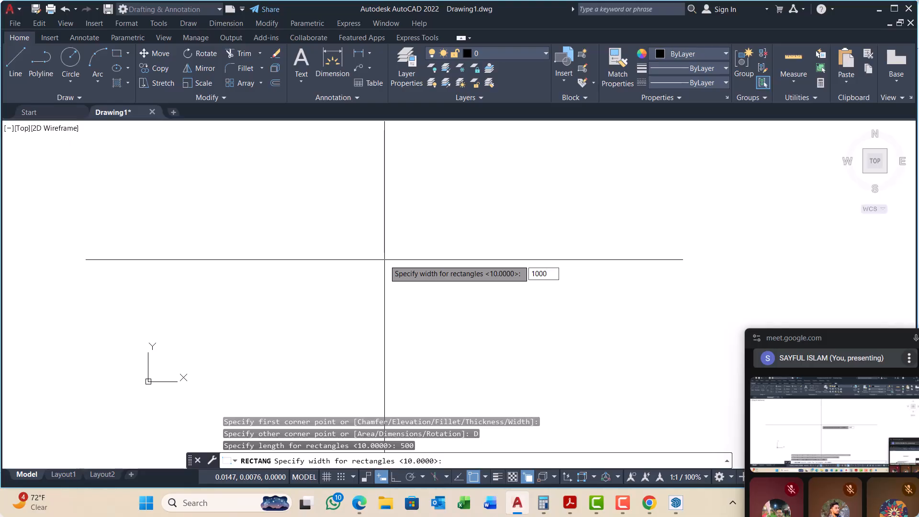
key(Return)
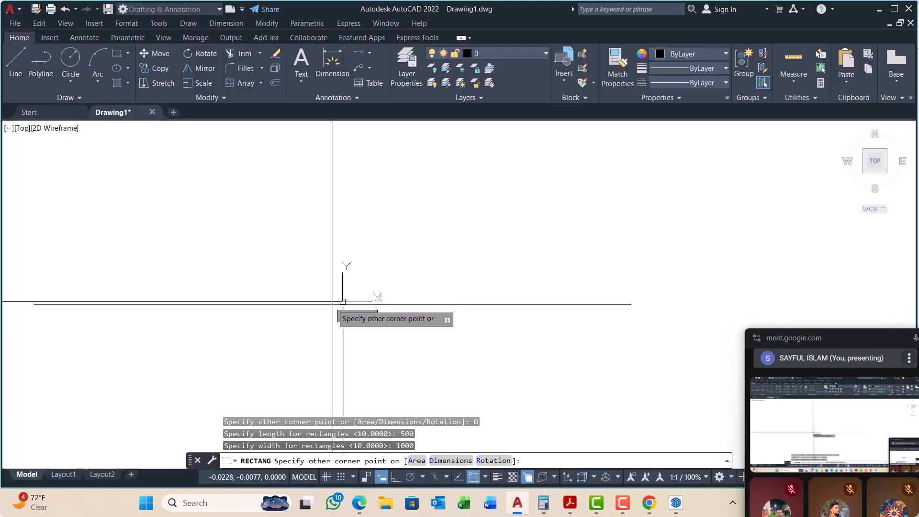
click(483, 254)
scroll(327, 316, down, 6)
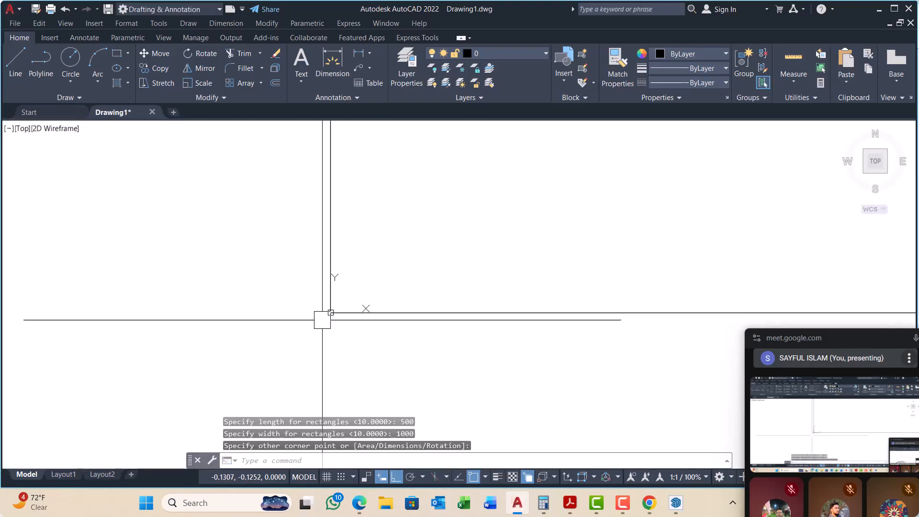
Step: Add a horizontal linear dimension above the rectangle's upper edge
scroll(322, 320, down, 8)
scroll(319, 366, up, 2)
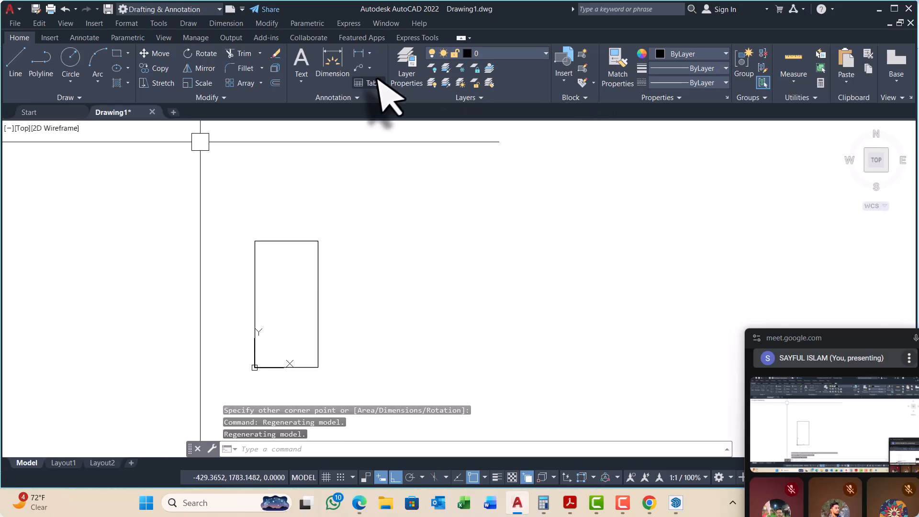
click(359, 53)
scroll(280, 242, up, 2)
click(241, 241)
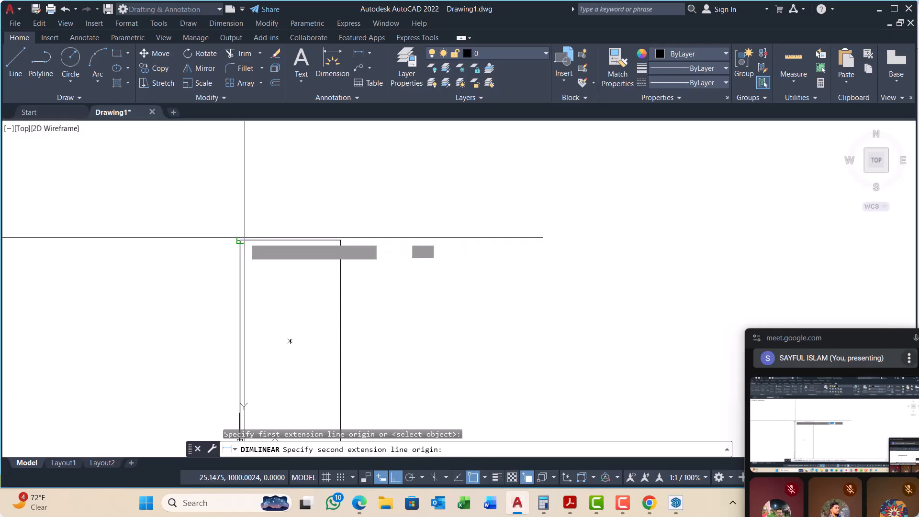
click(340, 240)
click(343, 218)
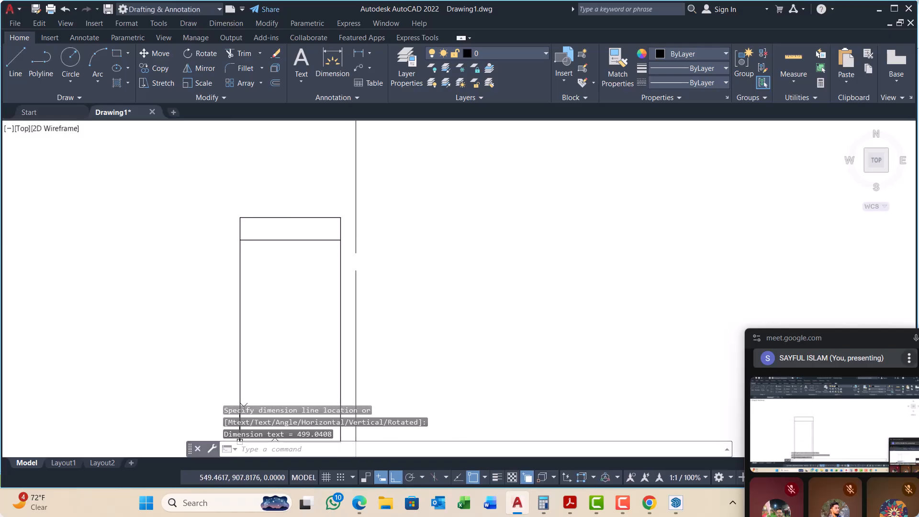
Step: Modify the Standard dimension style to use an arrow size of 100 and a text height of 100
text(D)
key(Return)
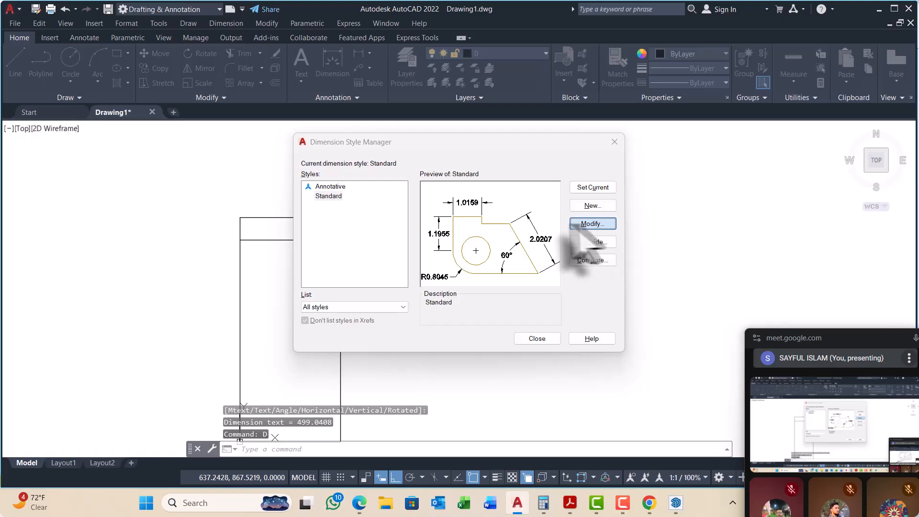
click(601, 224)
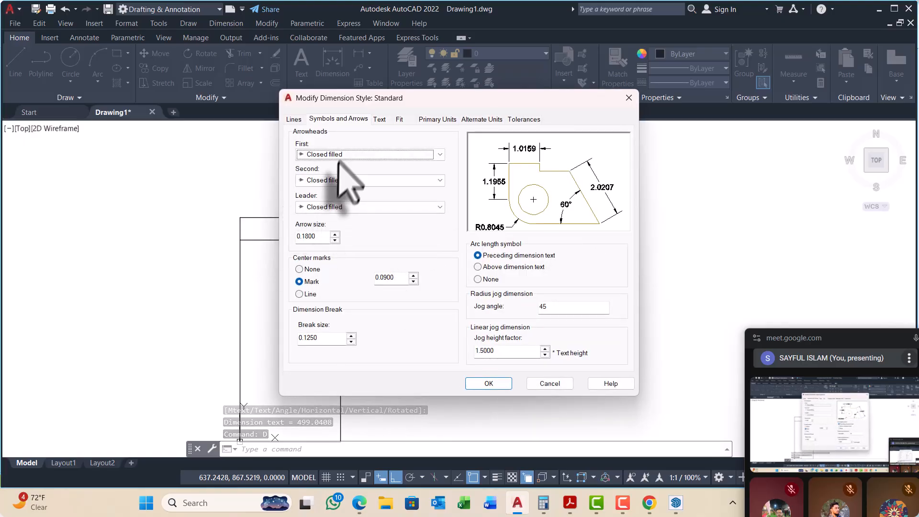
double_click(305, 236)
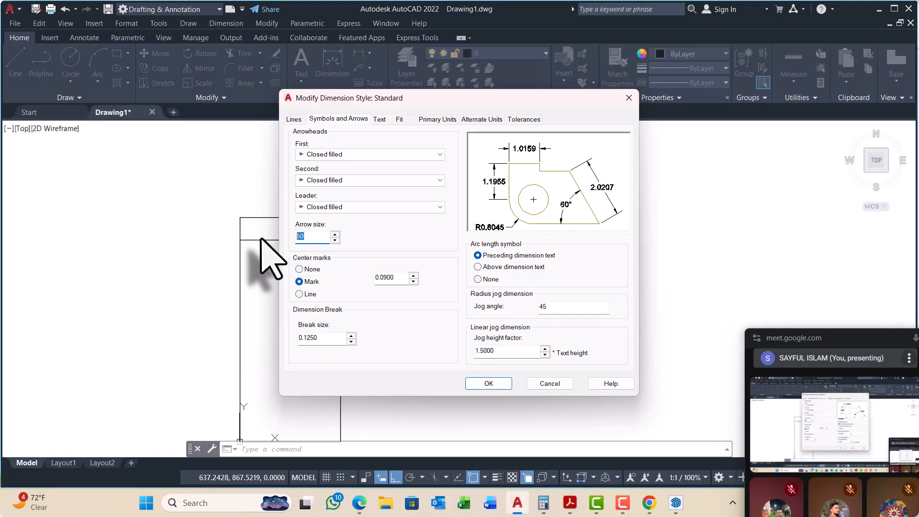
text(100)
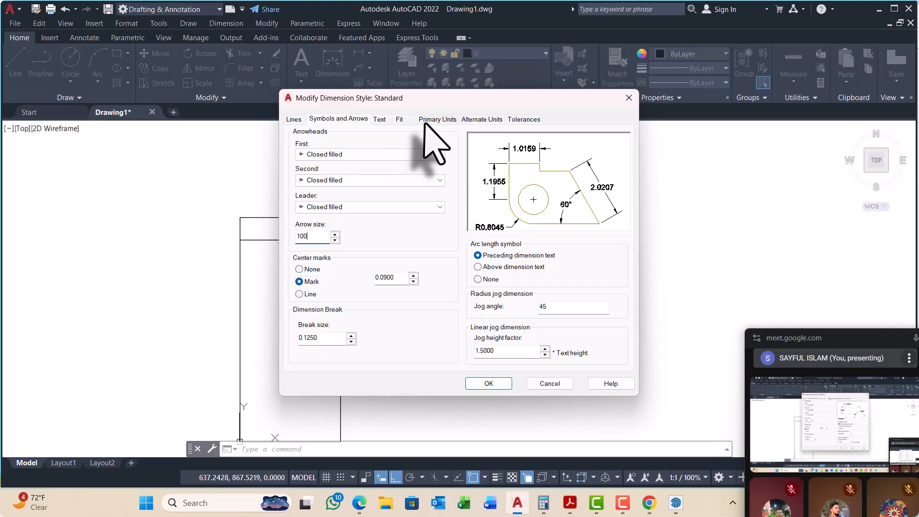
click(381, 119)
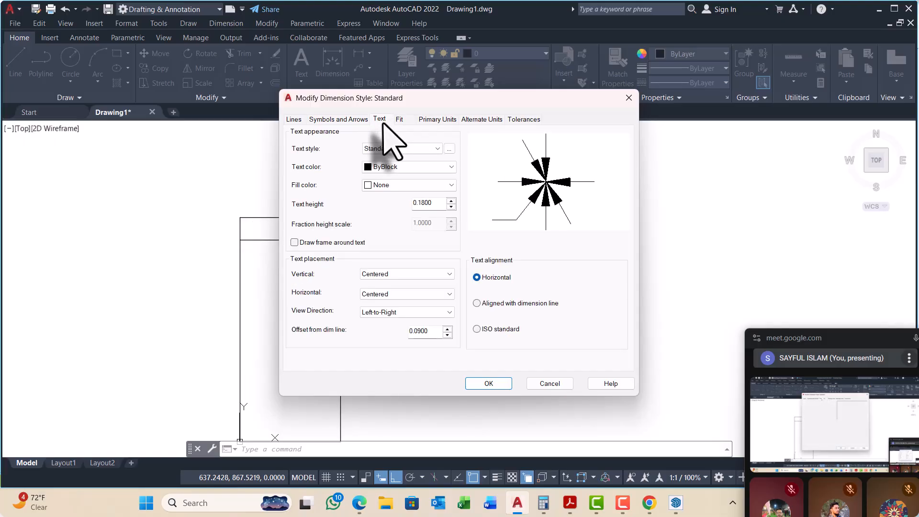
double_click(437, 203)
text(100)
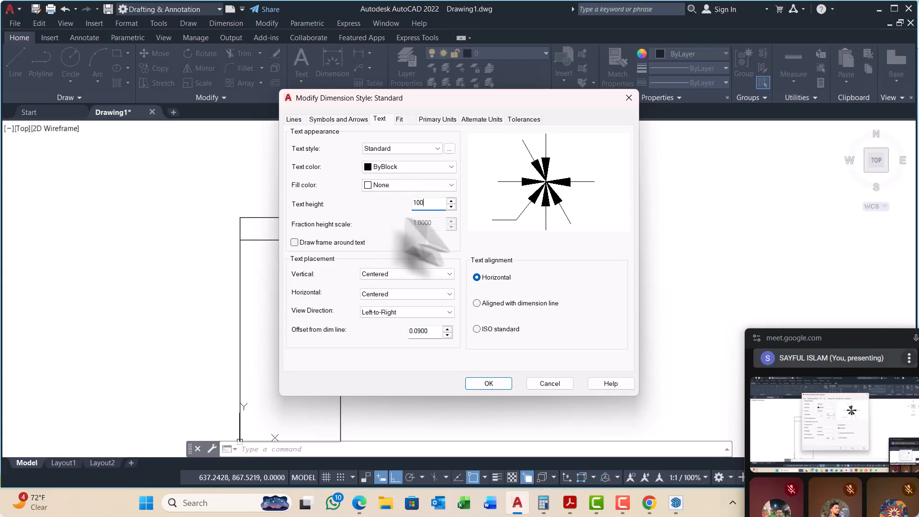
click(493, 383)
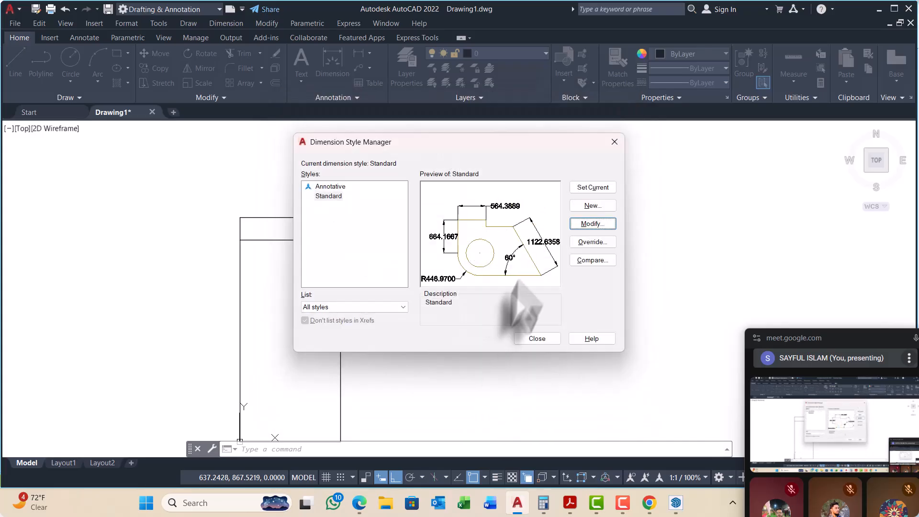
click(537, 338)
Step: Move the dimension text onto the middle of its dimension line above the rectangle
middle_drag(371, 219, 383, 222)
scroll(385, 220, up, 2)
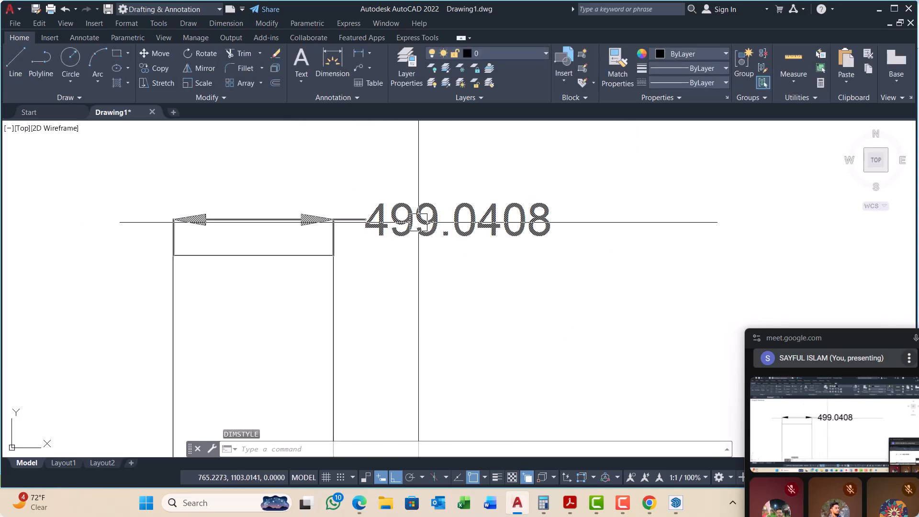
click(419, 220)
click(457, 220)
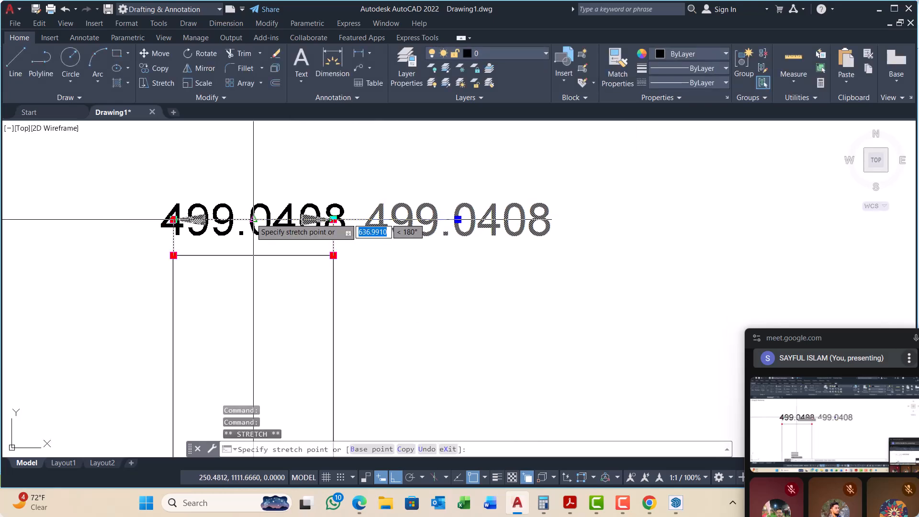
key(Escape)
Step: Modify the Standard dimension style to use a text height of 25 and an arrow size of 20
text(D)
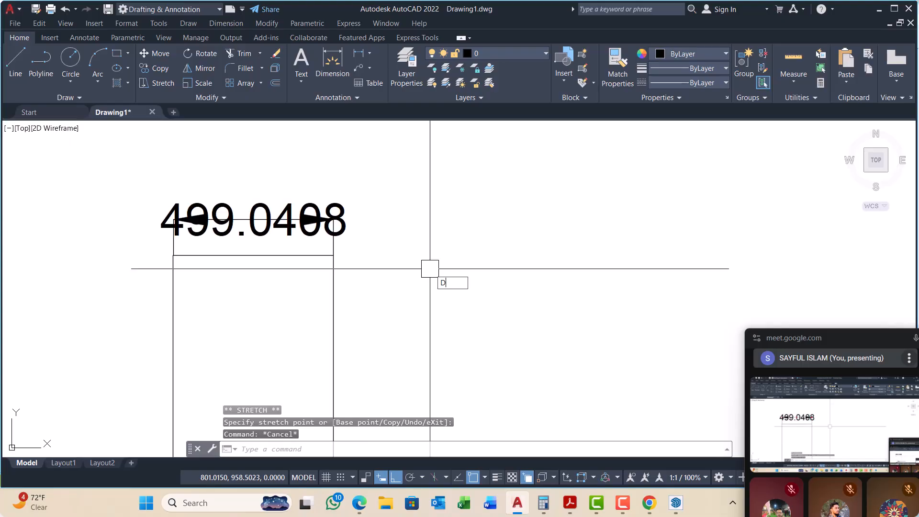
key(Return)
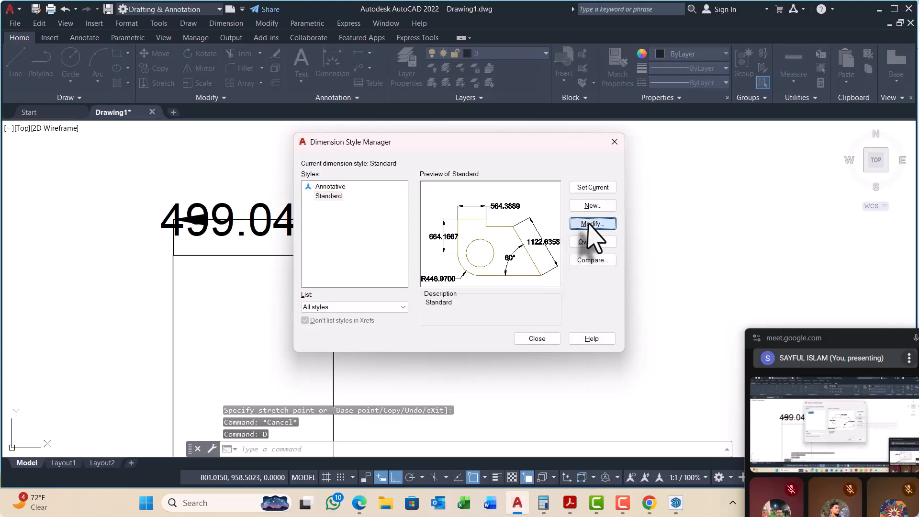
click(592, 223)
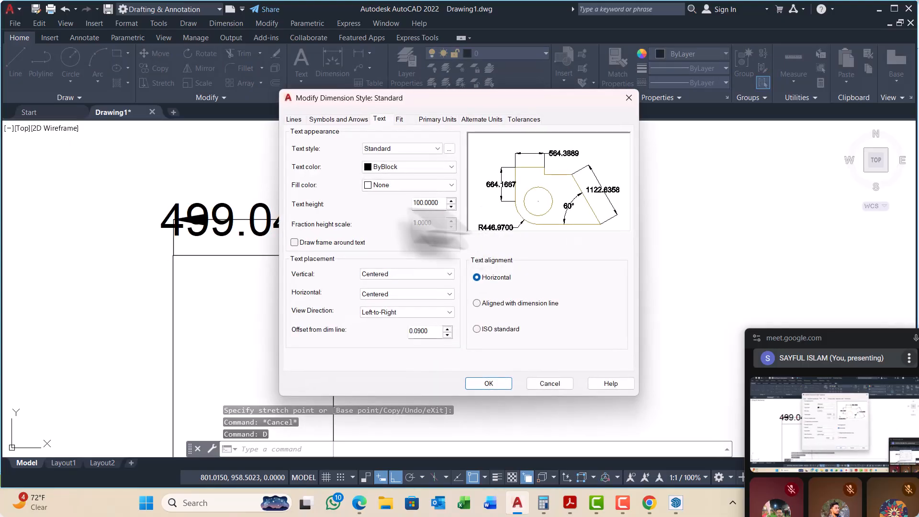
double_click(438, 203)
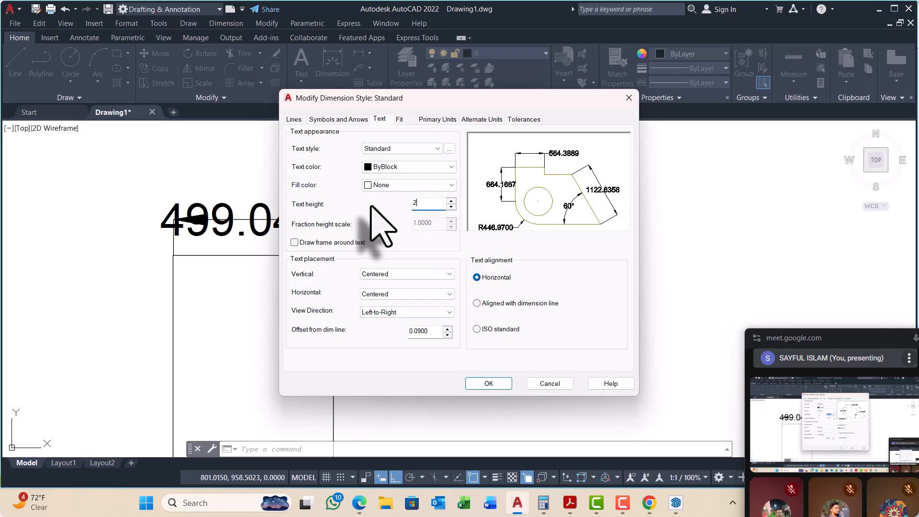
text(25)
click(323, 120)
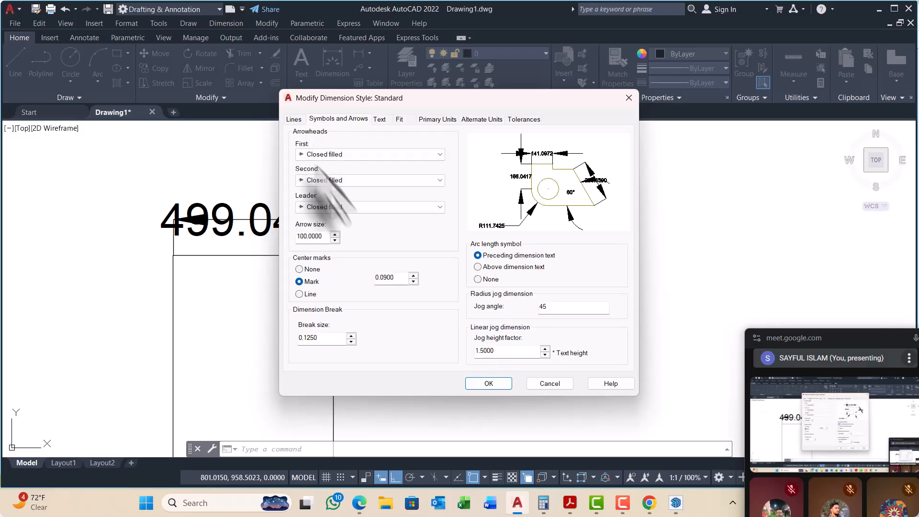
double_click(328, 236)
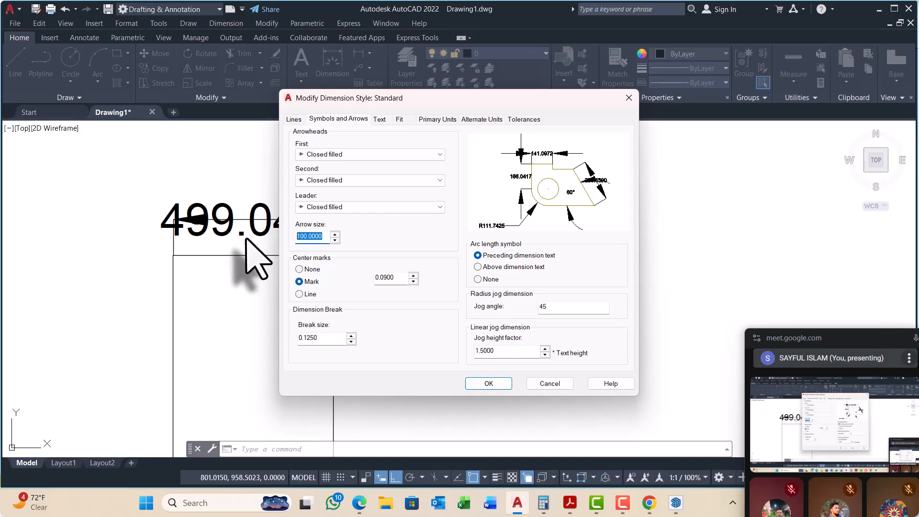
click(489, 384)
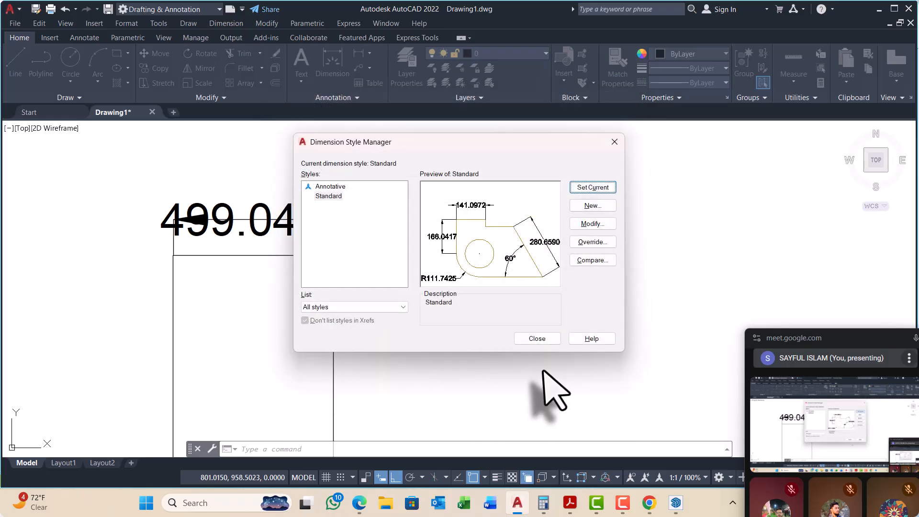
click(537, 338)
scroll(268, 280, up, 4)
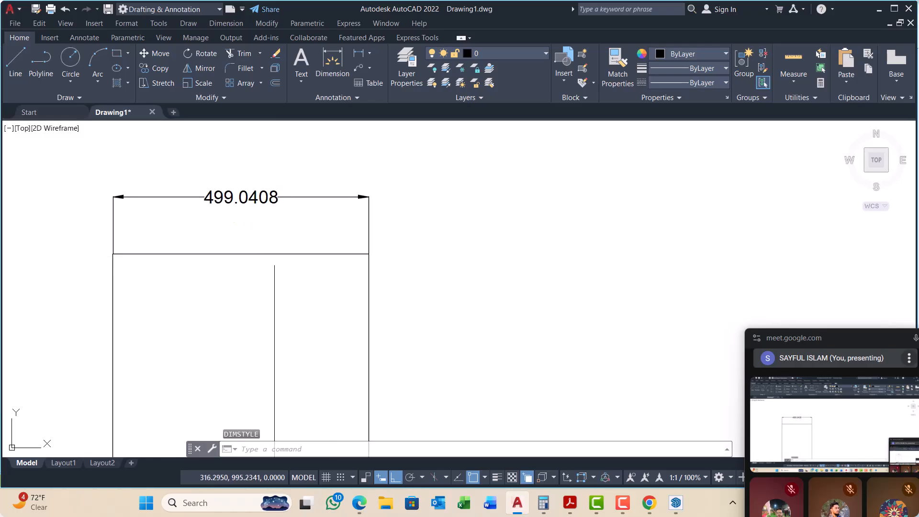
Step: Erase the existing horizontal dimension above the rectangle
scroll(347, 231, down, 5)
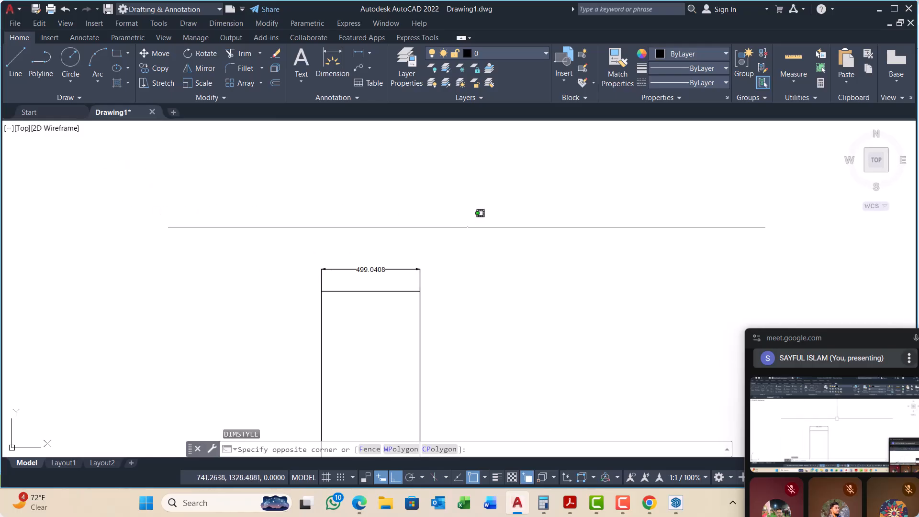
click(467, 227)
click(406, 279)
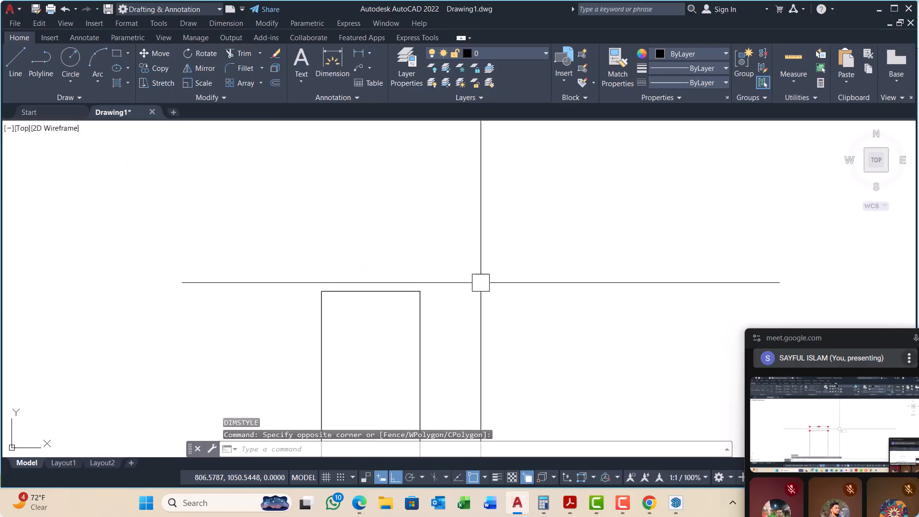
text(E)
key(Return)
Step: Add a horizontal linear dimension above the rectangle, measured between its two upper corners
text(DIMLI)
key(Return)
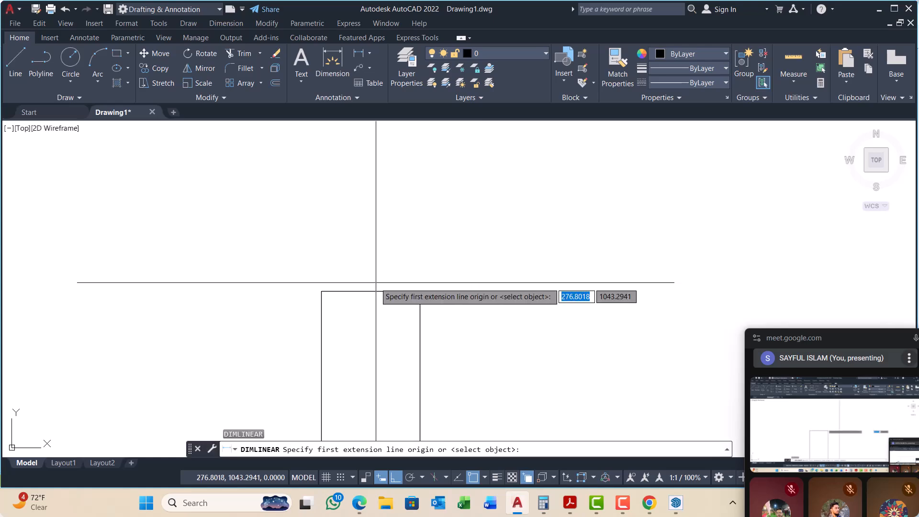
scroll(377, 283, up, 2)
click(287, 295)
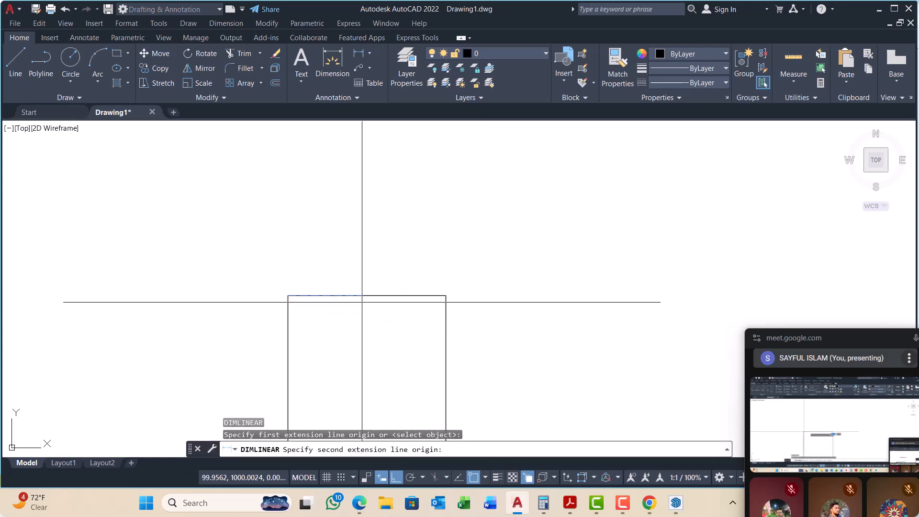
click(446, 295)
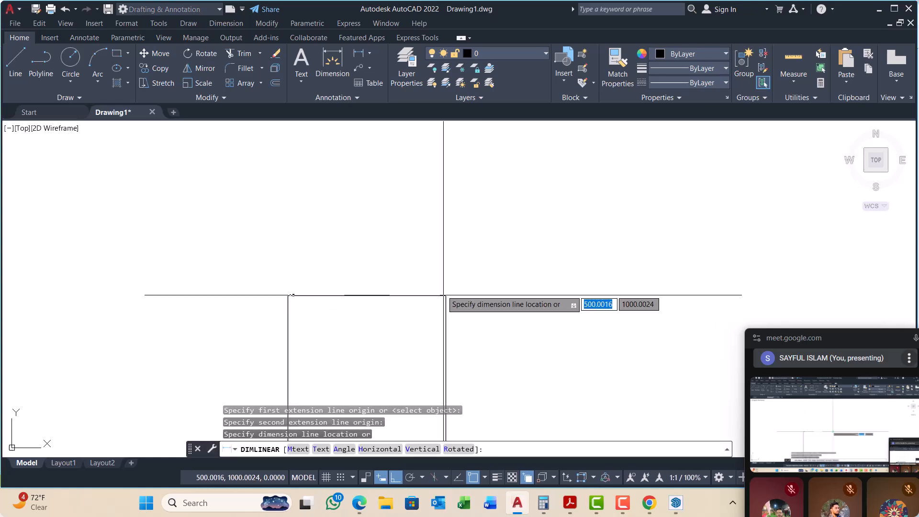
click(437, 257)
scroll(437, 258, down, 3)
scroll(443, 299, up, 2)
Step: Add a vertical linear dimension to the right of the rectangle, from its upper-right to its lower-right corner
key(Return)
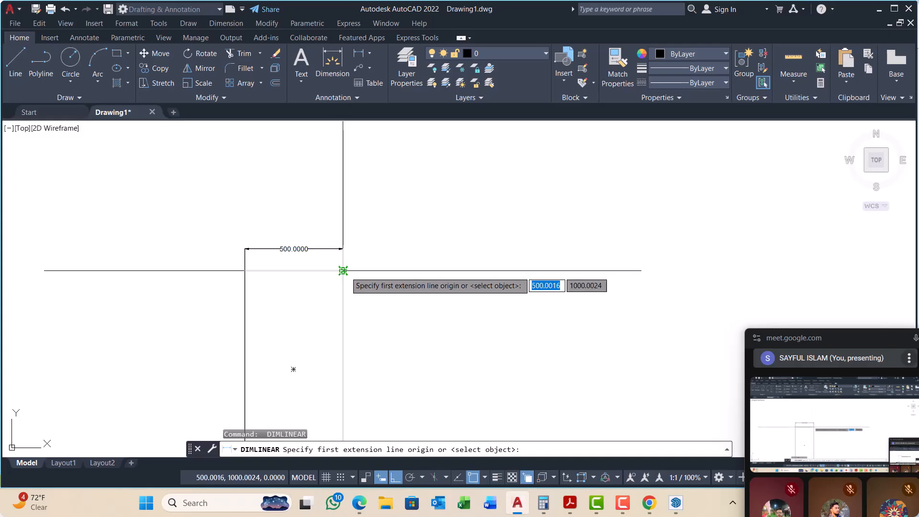
click(343, 259)
scroll(351, 257, down, 4)
scroll(344, 335, up, 4)
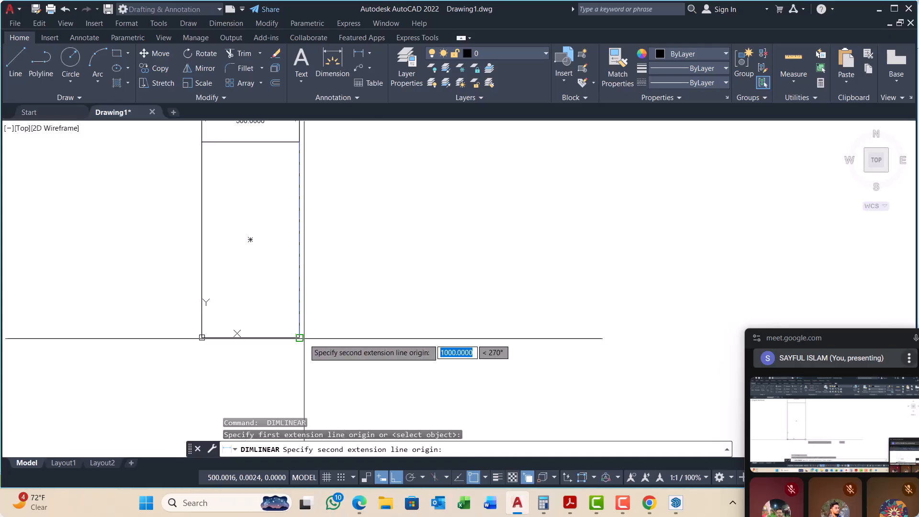
click(237, 333)
click(353, 331)
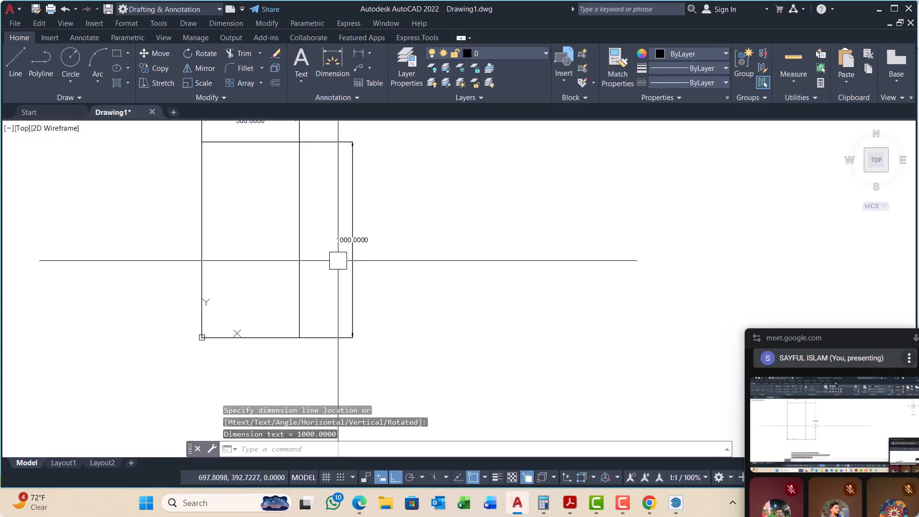
Step: Move the vertical dimension line closer to the rectangle's right edge
scroll(338, 261, up, 2)
scroll(360, 288, down, 2)
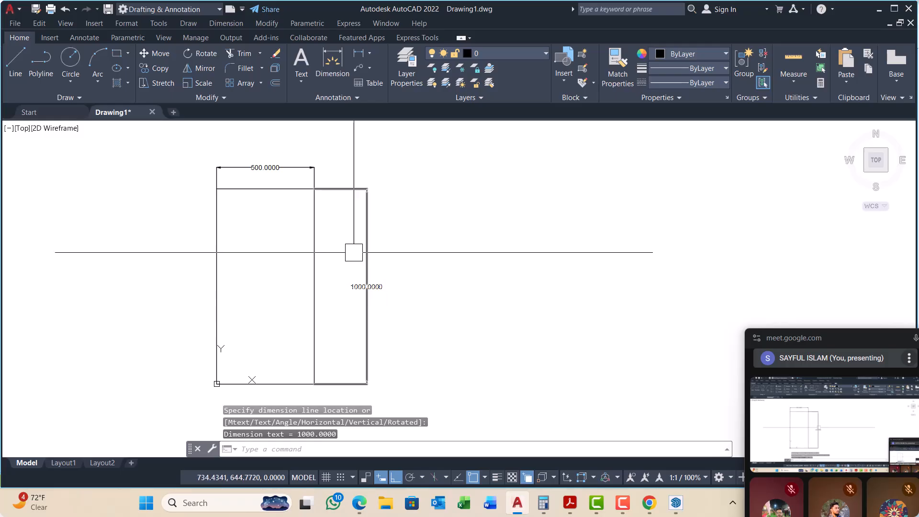
scroll(354, 245, up, 2)
click(368, 233)
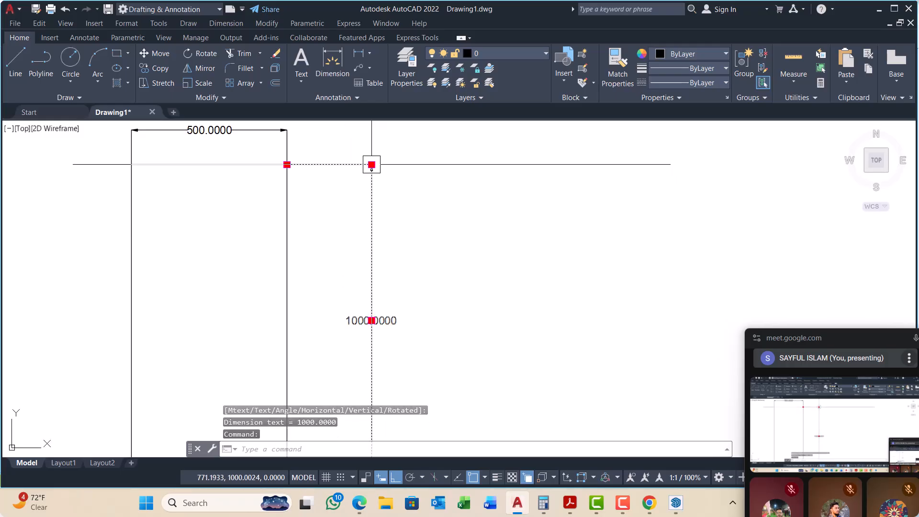
click(372, 164)
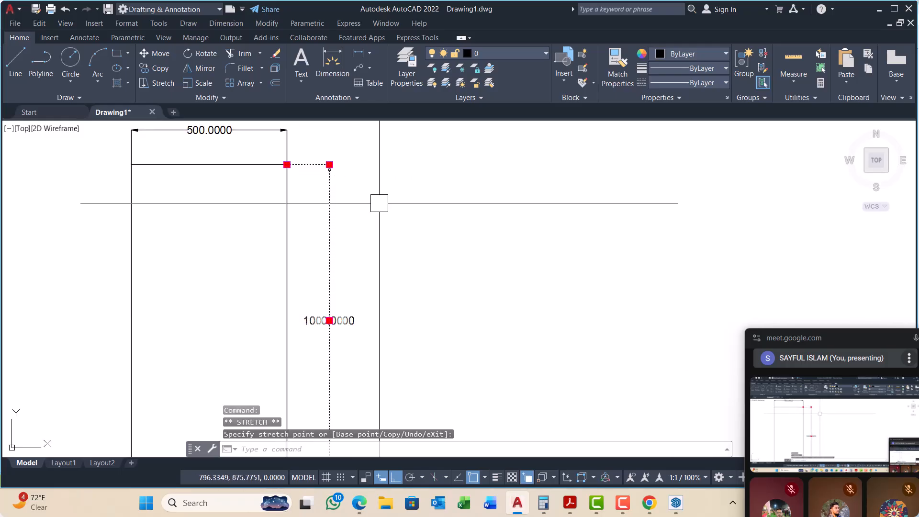
key(Escape)
key(Escape)
scroll(391, 230, down, 4)
scroll(318, 207, up, 2)
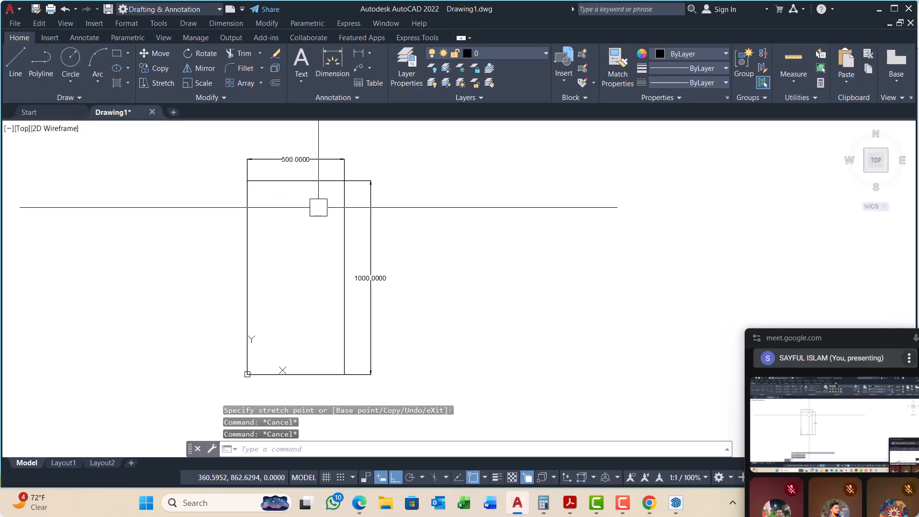
Step: Copy the rectangle and both dimensions horizontally, about 1525 units to the right of the original
scroll(263, 242, down, 2)
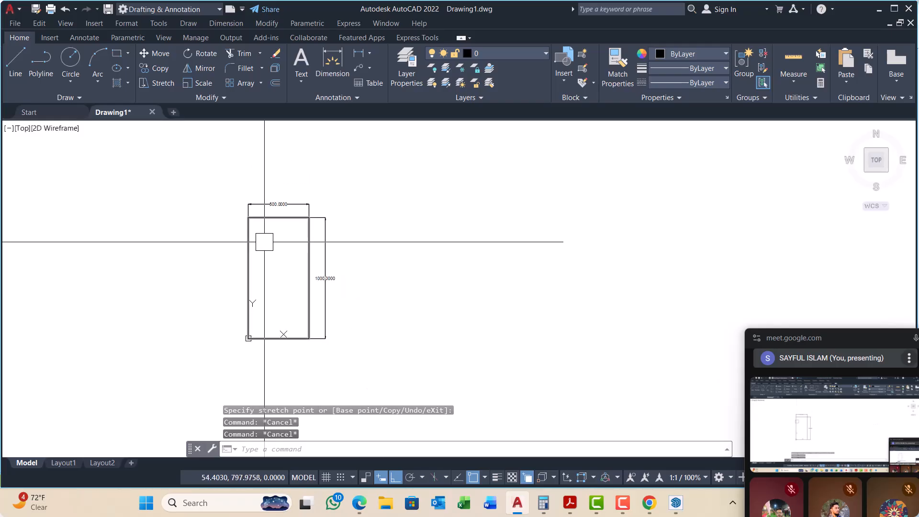
click(389, 181)
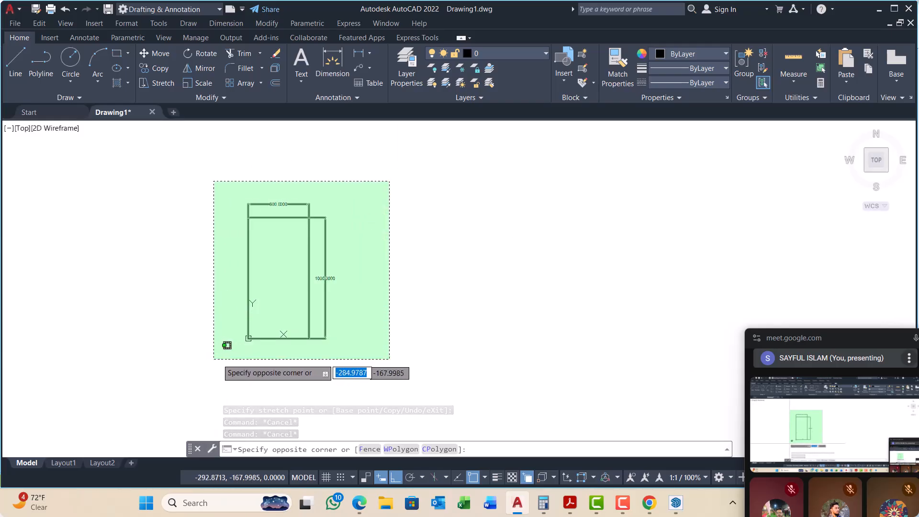
click(214, 359)
text(co)
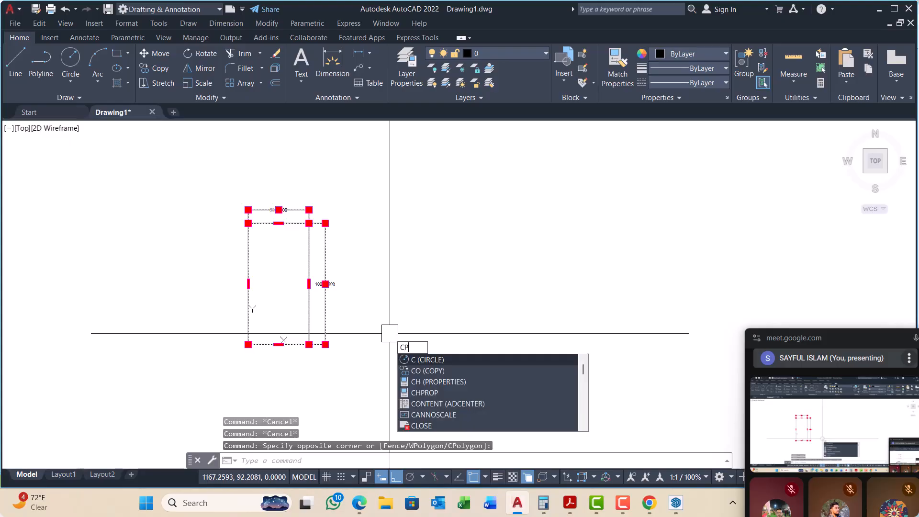
key(Return)
scroll(390, 333, down, 3)
click(167, 294)
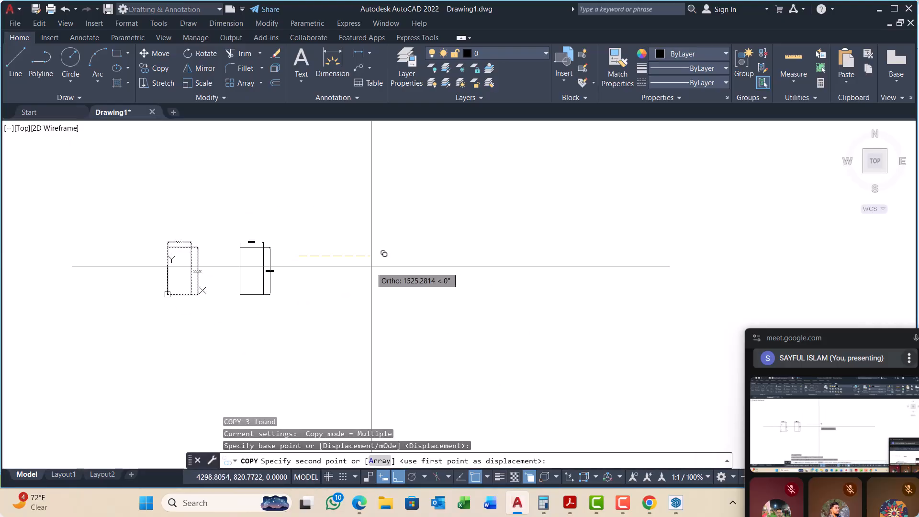
click(372, 267)
key(Escape)
key(Escape)
key(Escape)
scroll(255, 275, up, 2)
key(Escape)
Step: Group the copied rectangle with its two dimensions and select it once to check that it acts as one object
click(330, 186)
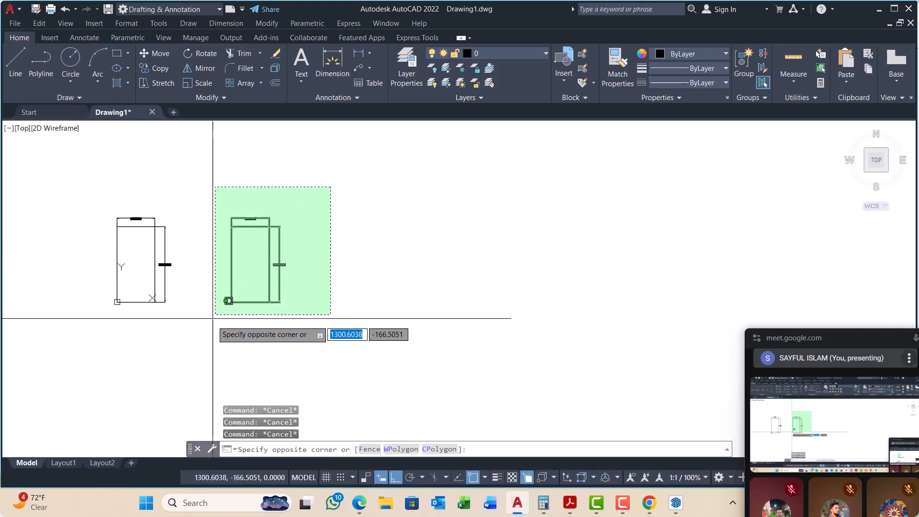
click(212, 321)
click(746, 63)
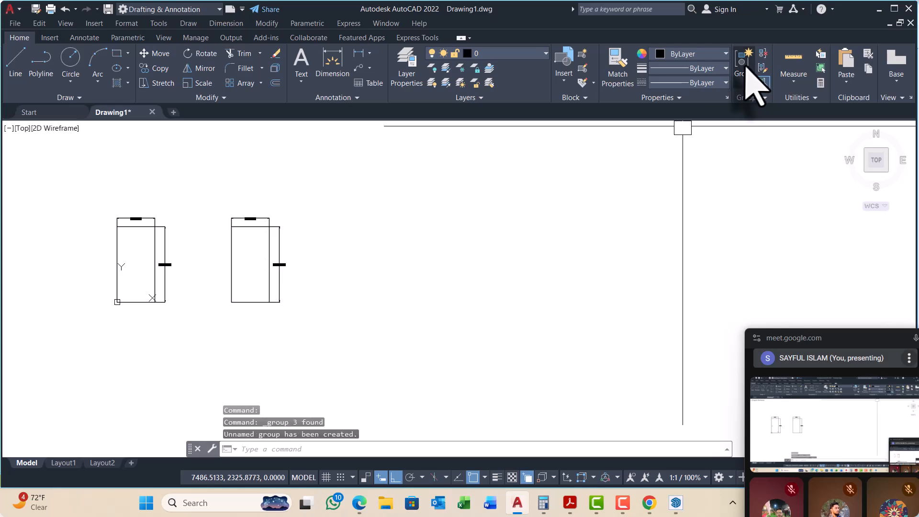
click(269, 246)
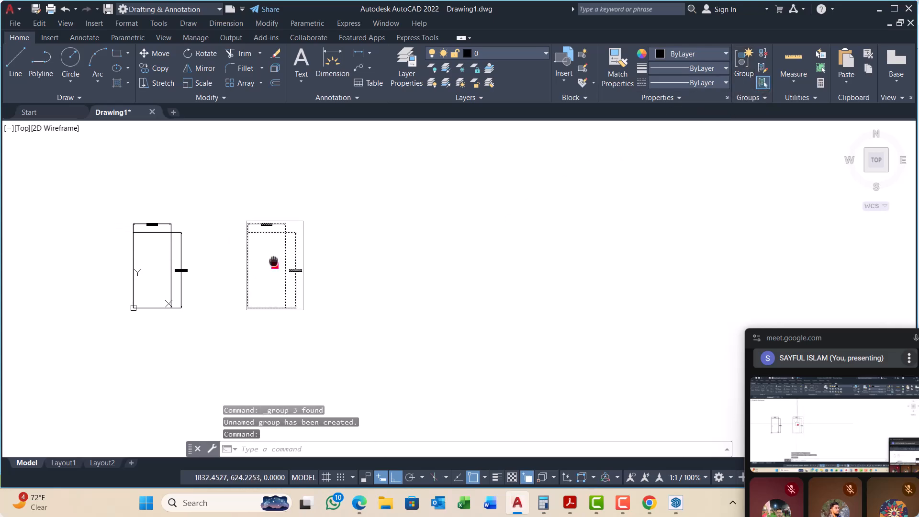
middle_drag(269, 247, 340, 242)
key(Escape)
key(Escape)
key(Escape)
scroll(239, 296, up, 3)
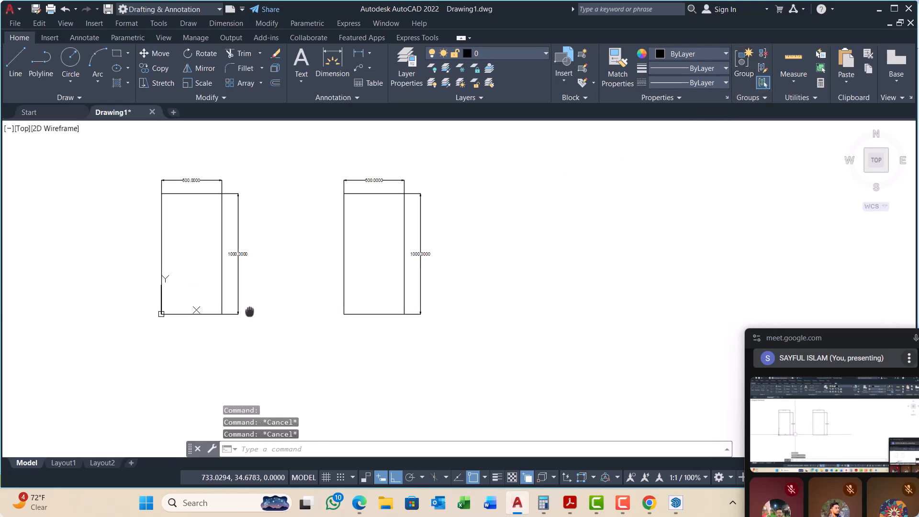
Step: Define a block named PLAN from the original rectangle and its dimensions, with the base point at the rectangle's lower-right corner
key(Return)
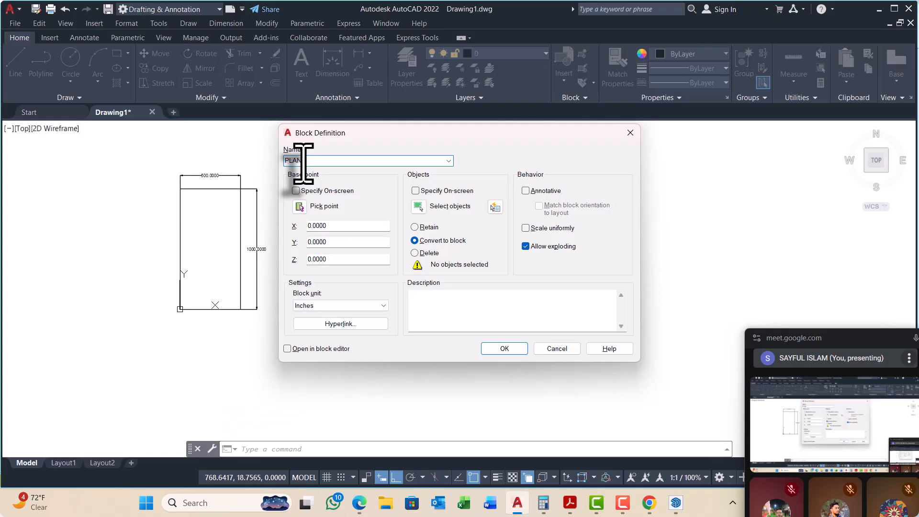
click(299, 207)
scroll(387, 277, up, 6)
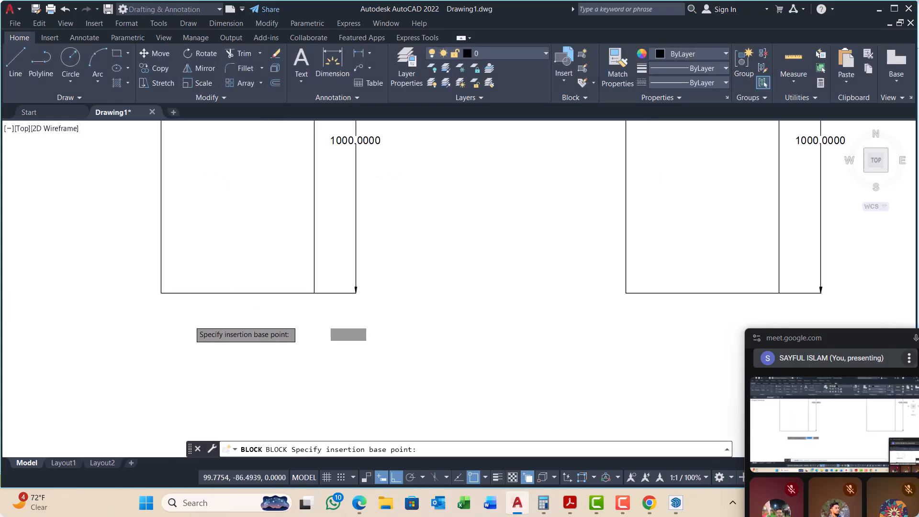
click(386, 277)
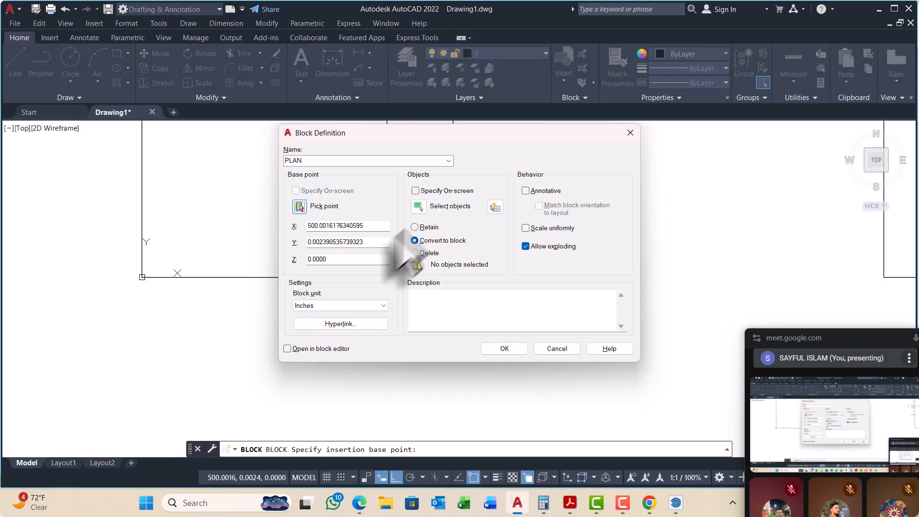
click(418, 206)
scroll(340, 277, down, 6)
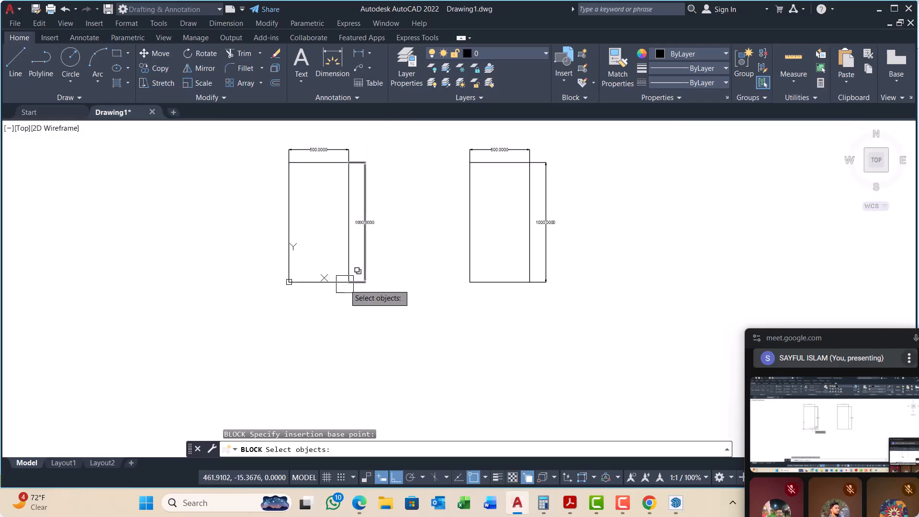
click(410, 146)
click(240, 303)
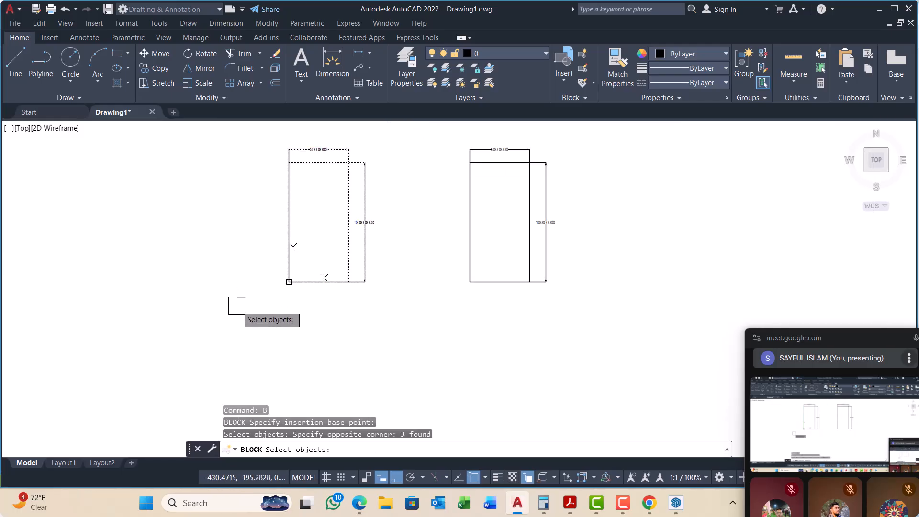
key(Return)
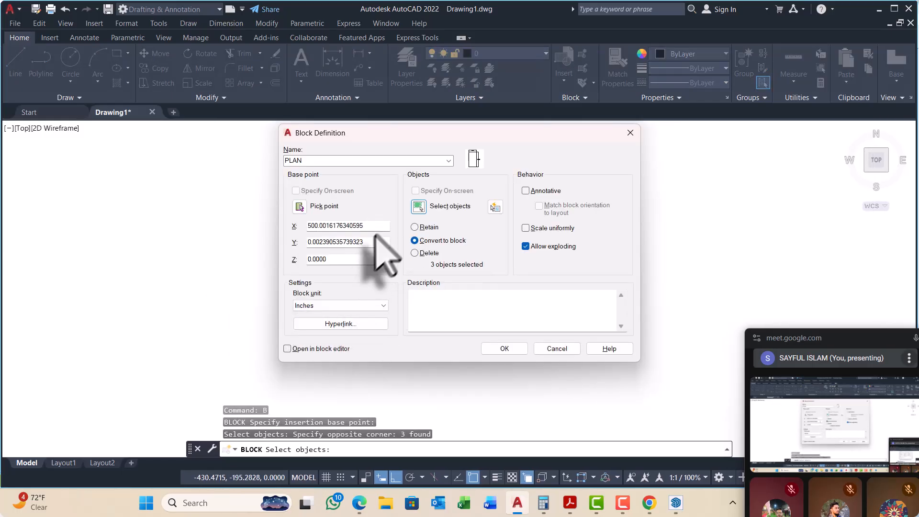
click(505, 348)
scroll(404, 273, down, 1)
scroll(410, 260, up, 5)
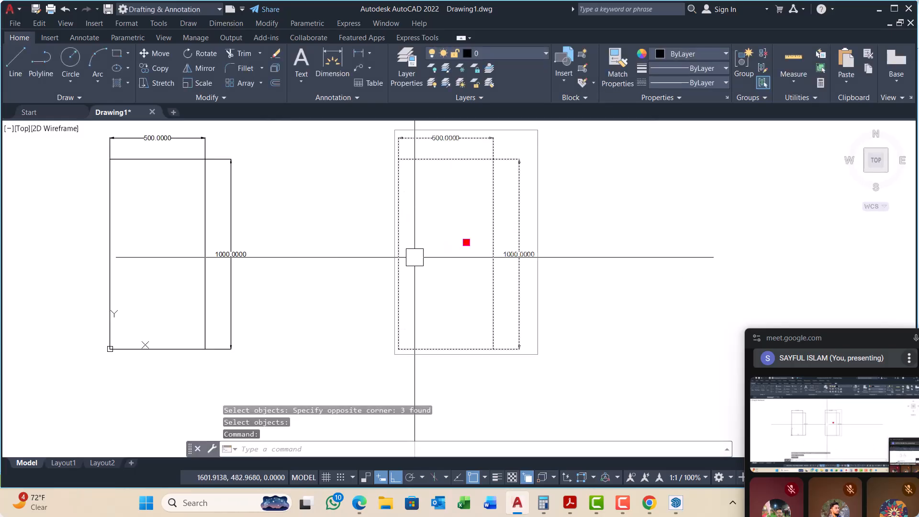
Step: Select the PLAN block once to check that it acts as one object, then clear the selection
scroll(502, 224, down, 2)
key(Escape)
key(Escape)
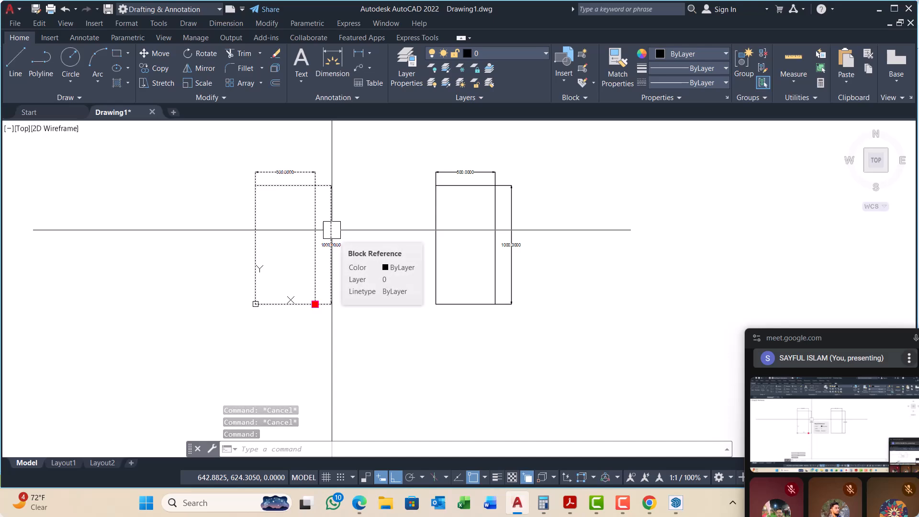
key(Escape)
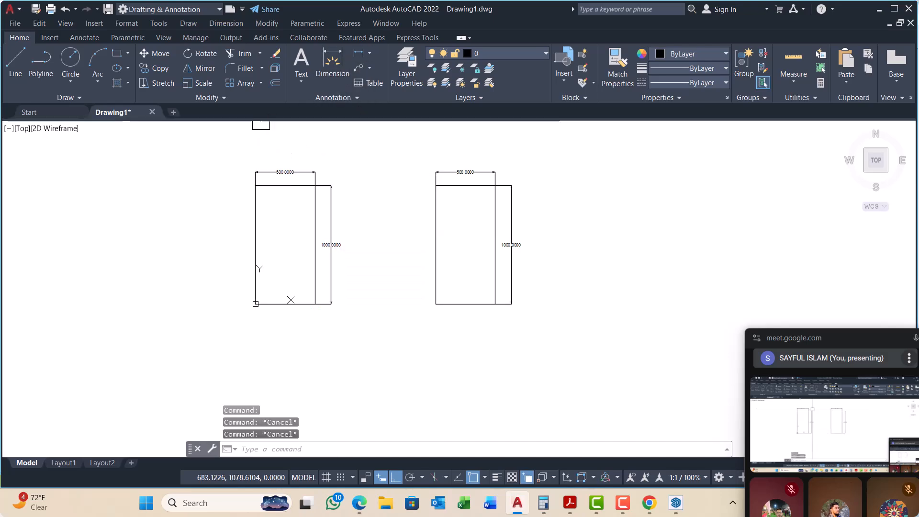
Step: Move the grouped rectangle with its dimensions vertically upward, clear of the PLAN block's row
scroll(354, 297, down, 4)
click(363, 322)
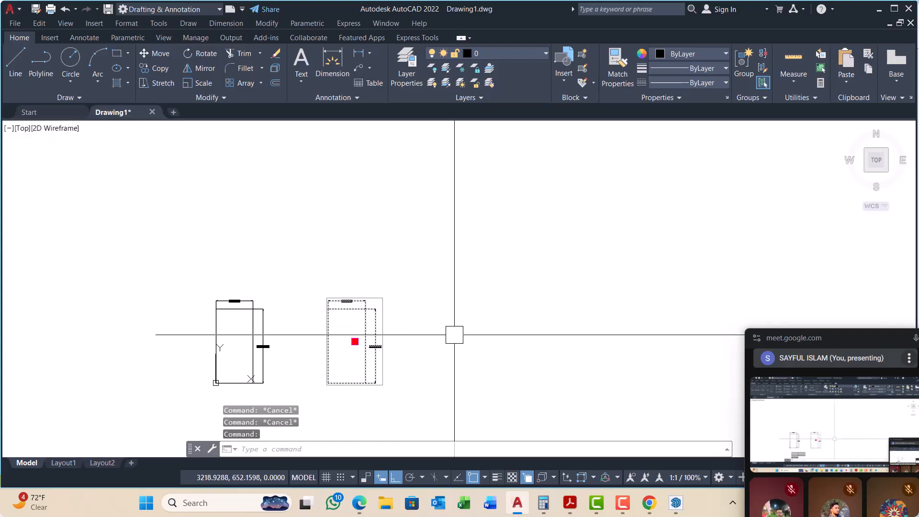
key(Return)
click(473, 365)
click(484, 261)
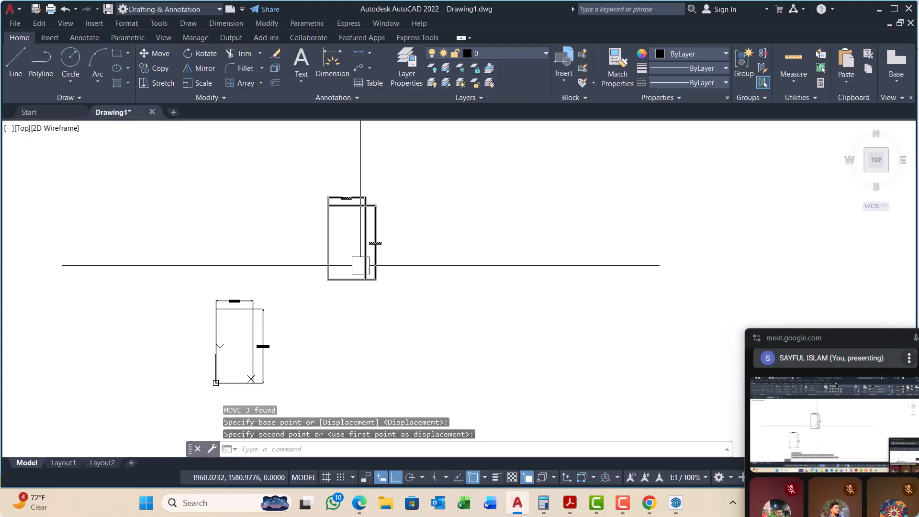
Step: Move the grouped rectangle horizontally so that it lines up directly above the PLAN block
click(361, 265)
key(Return)
click(561, 247)
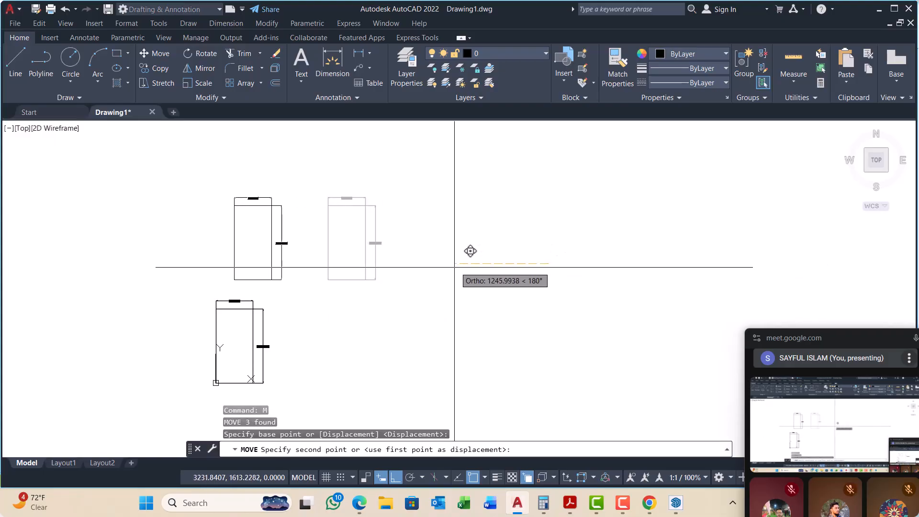
click(451, 254)
scroll(205, 216, down, 2)
key(Escape)
key(Escape)
Step: Copy the group and the PLAN block together four times to the right, forming two rows of five
click(277, 229)
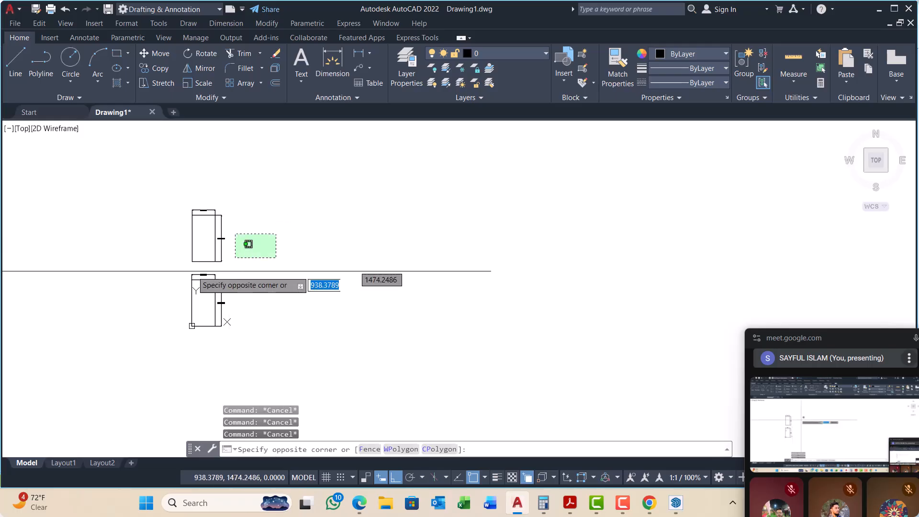
click(174, 280)
text(Co)
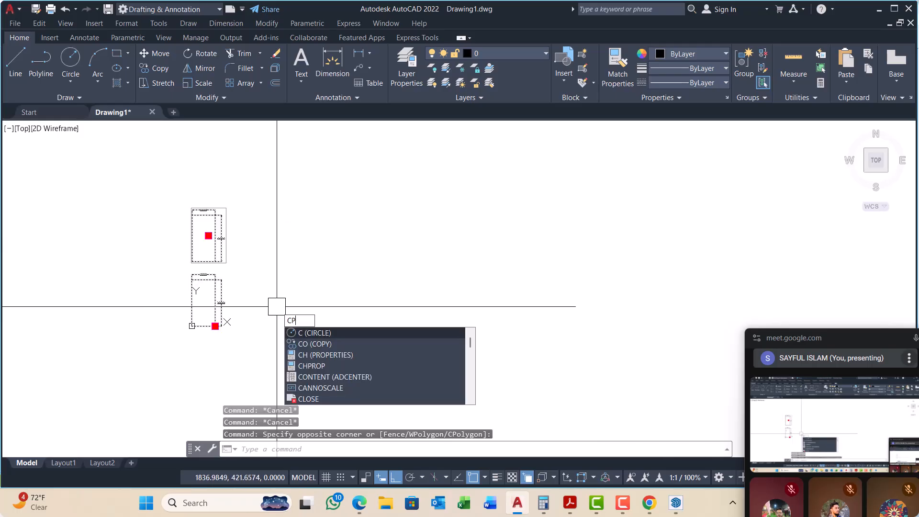
key(Return)
click(287, 305)
click(363, 314)
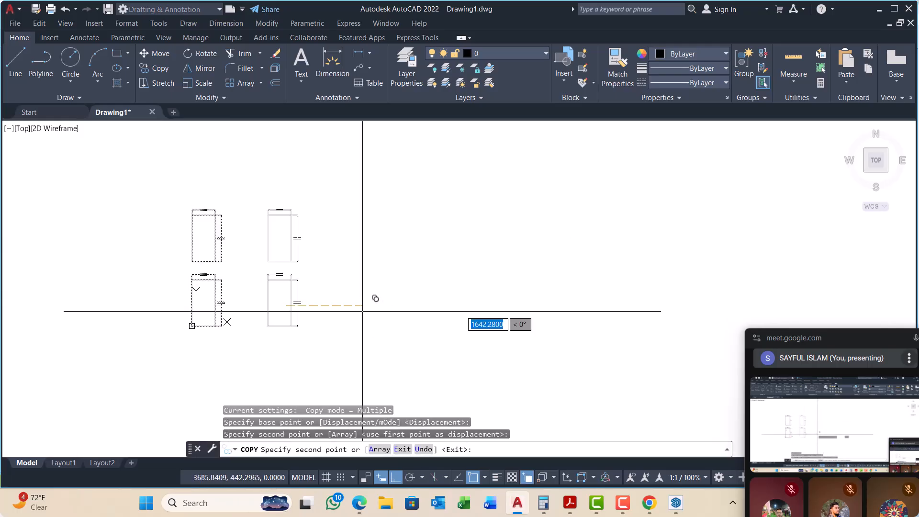
click(447, 315)
click(533, 316)
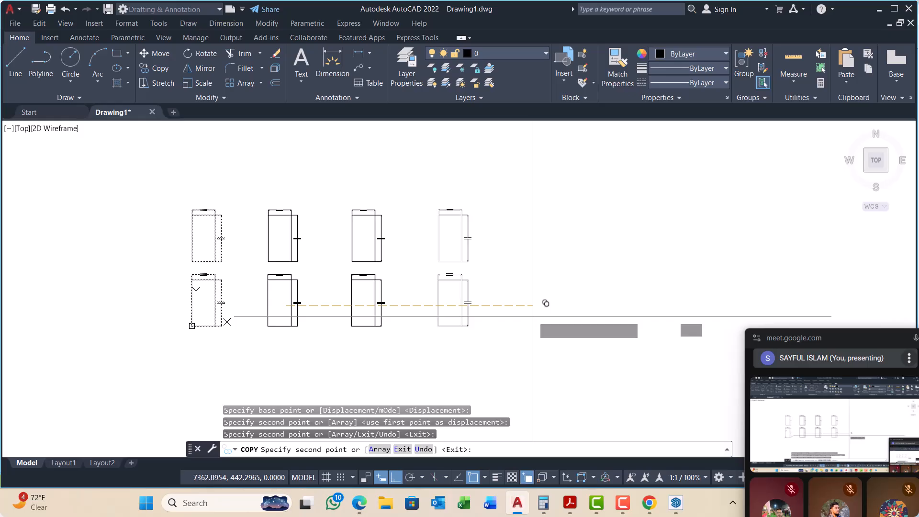
click(620, 315)
key(Escape)
key(Escape)
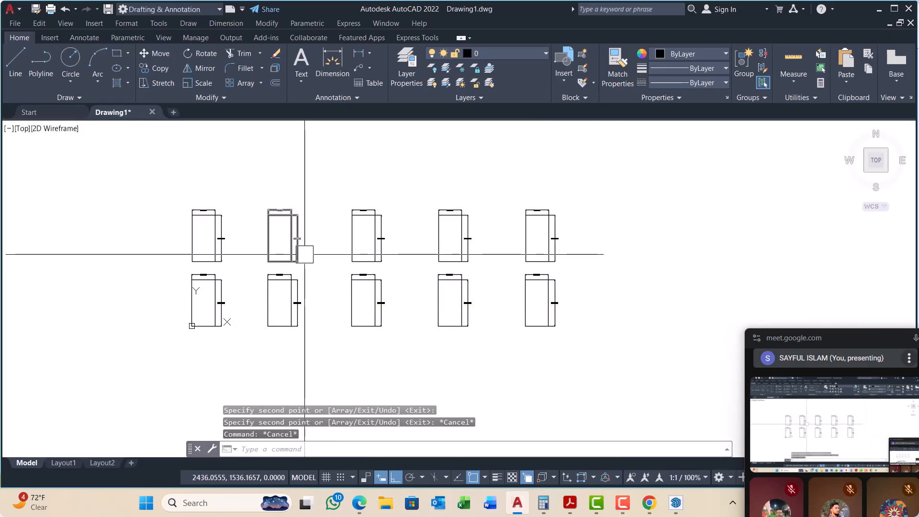
Step: Look over the two rows of copies, groups above and blocks below
scroll(304, 254, up, 4)
scroll(220, 253, down, 2)
scroll(191, 257, down, 2)
middle_drag(382, 293, 340, 275)
scroll(150, 234, up, 6)
middle_drag(89, 263, 226, 248)
scroll(227, 248, down, 4)
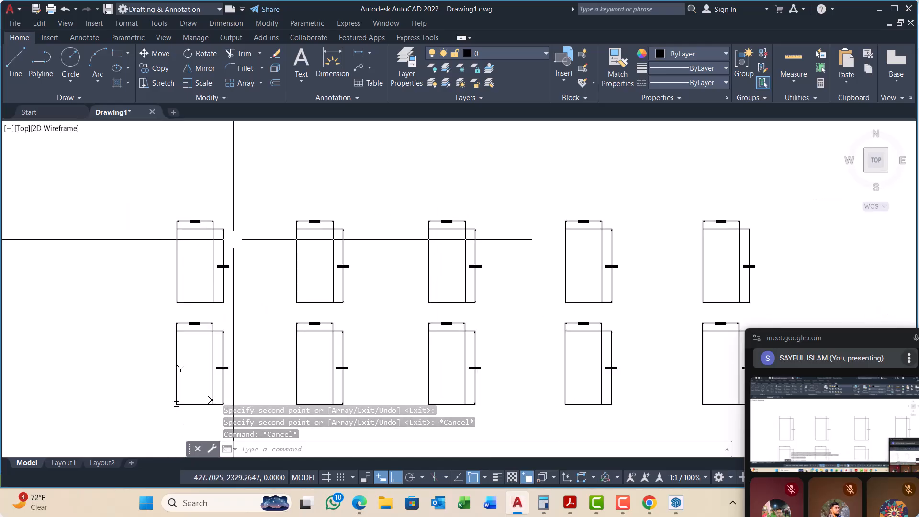
middle_drag(439, 277, 424, 273)
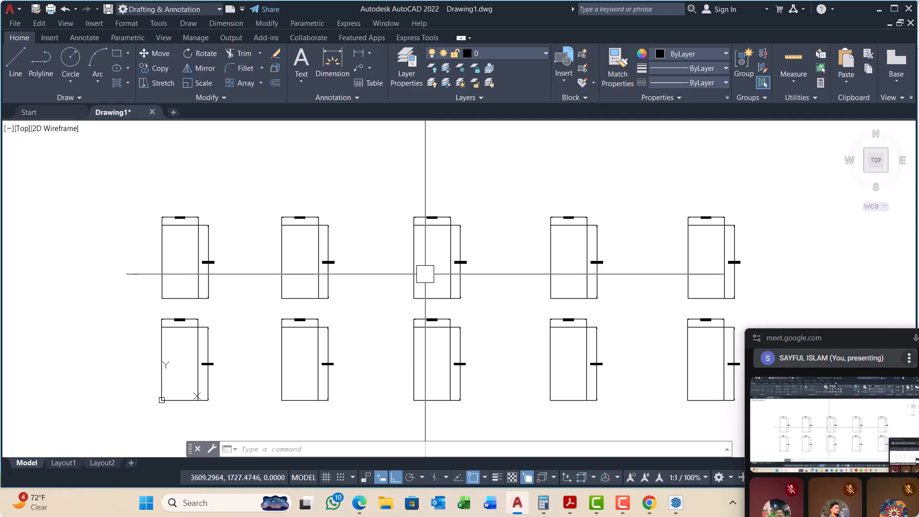
Step: Examine the first grouped rectangle and its width and height dimensions up close, comparing it with its neighbouring copy
scroll(234, 250, up, 4)
scroll(402, 287, up, 3)
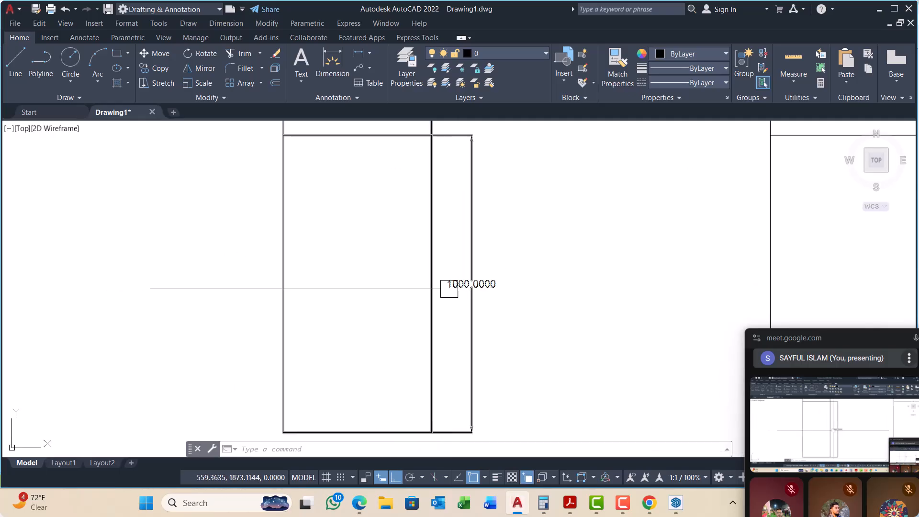
middle_drag(447, 287, 427, 319)
scroll(395, 300, down, 1)
scroll(329, 197, up, 1)
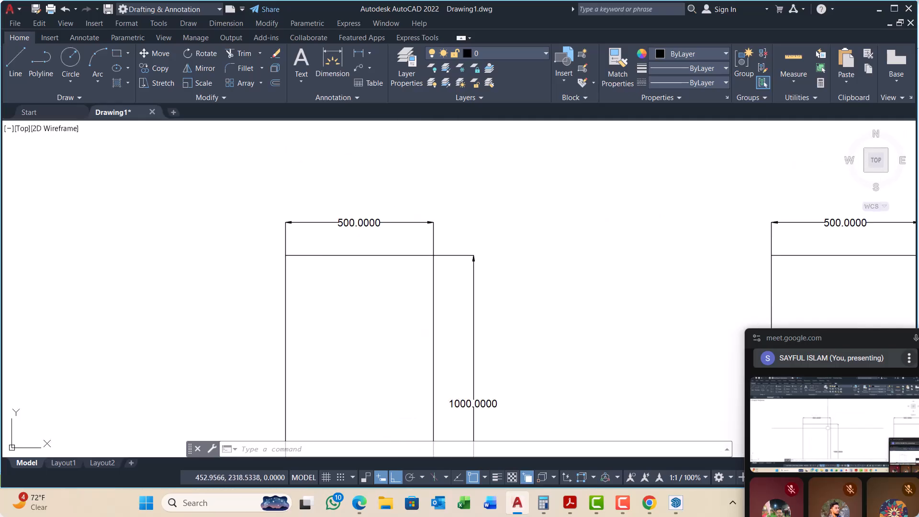
middle_drag(361, 256, 289, 219)
scroll(289, 220, down, 1)
scroll(290, 196, up, 1)
scroll(291, 197, up, 1)
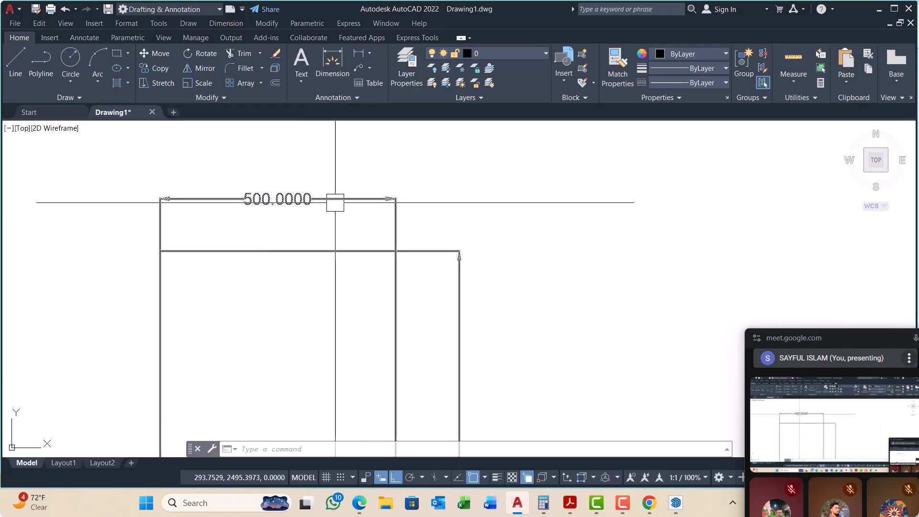
scroll(284, 197, down, 2)
scroll(375, 308, up, 1)
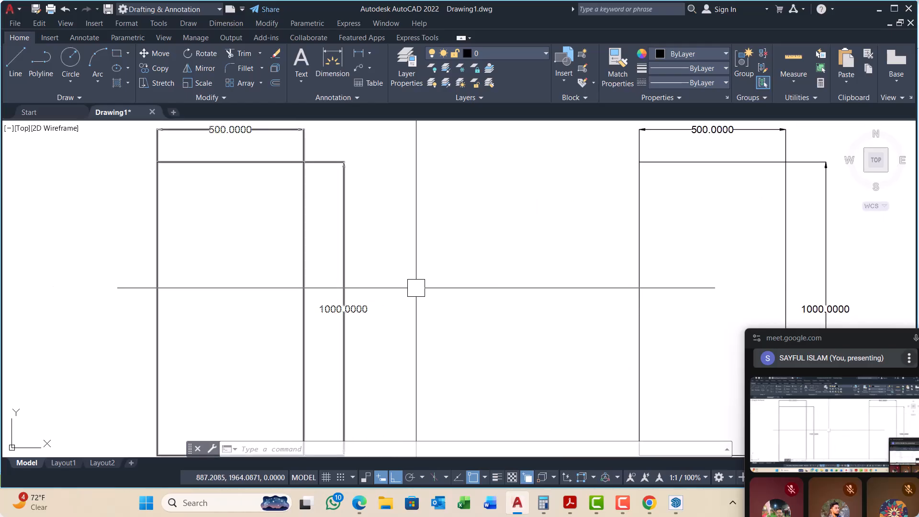
scroll(309, 267, down, 1)
middle_drag(365, 287, 283, 267)
scroll(354, 251, down, 2)
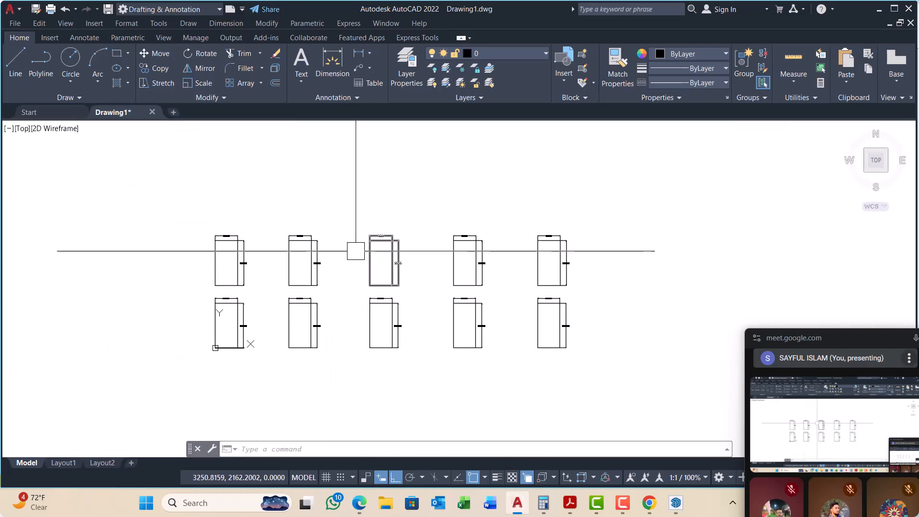
scroll(223, 253, up, 2)
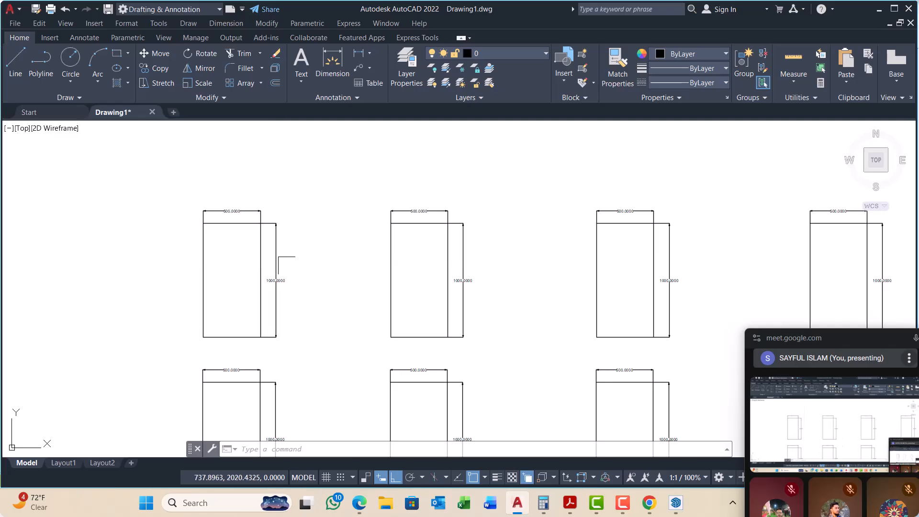
Step: Select the first group and the PLAN block below it in turn to compare how each is highlighted
click(280, 253)
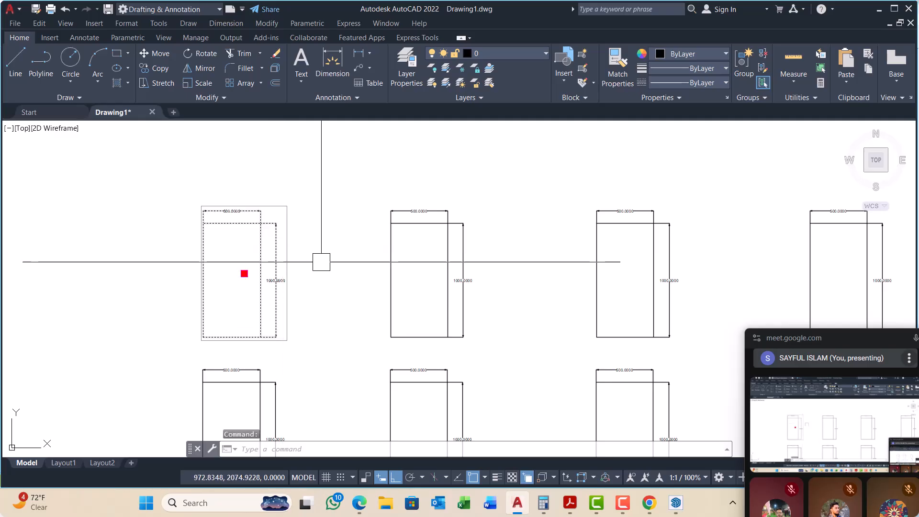
scroll(269, 249, down, 2)
scroll(282, 330, up, 1)
key(Escape)
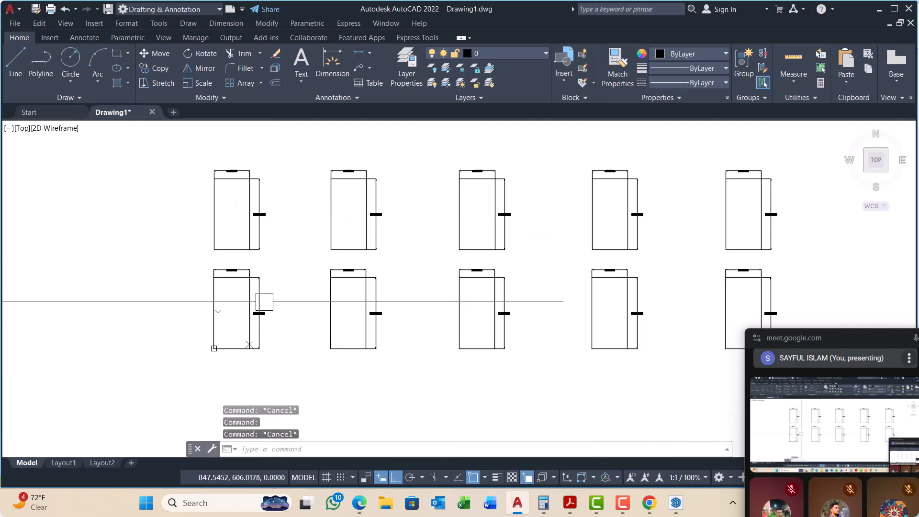
click(256, 297)
scroll(256, 297, up, 4)
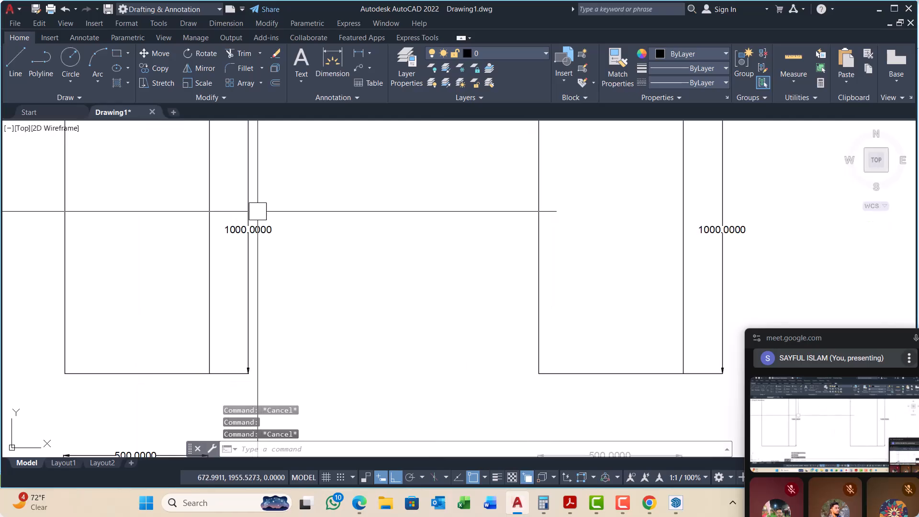
key(Escape)
scroll(201, 275, down, 4)
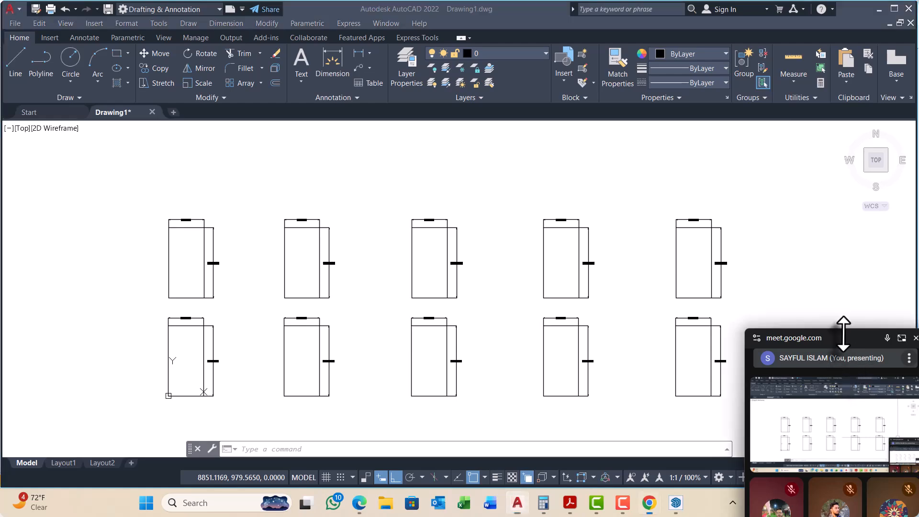
Step: Move the floating video-call window upward over the drawing so its participant tiles are in view
drag(785, 328, 712, 218)
drag(785, 273, 766, 79)
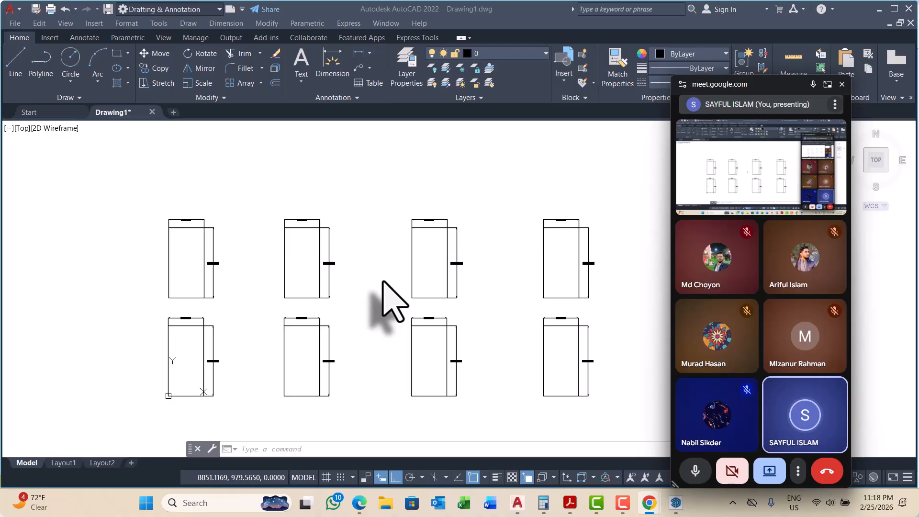
Step: Open the PLAN block definition in the Block Editor and move the floating call window clear of the editor's closing control
click(243, 346)
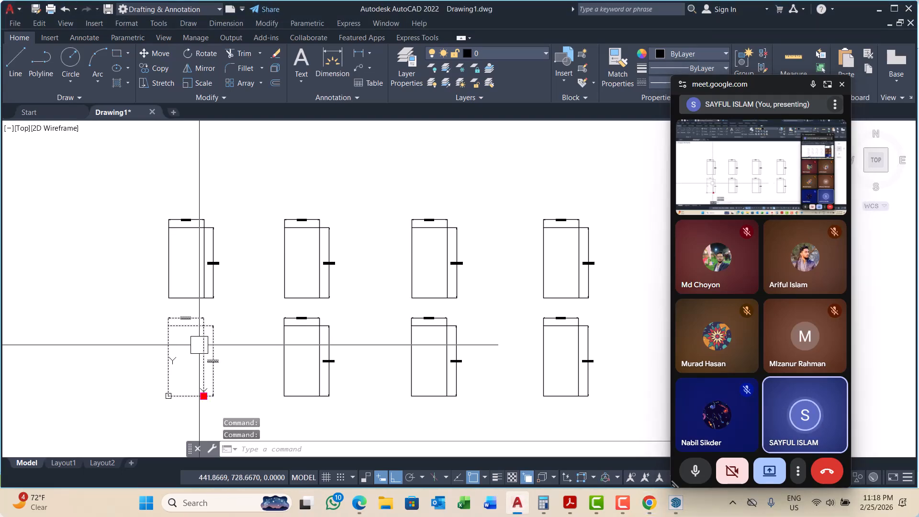
click(204, 344)
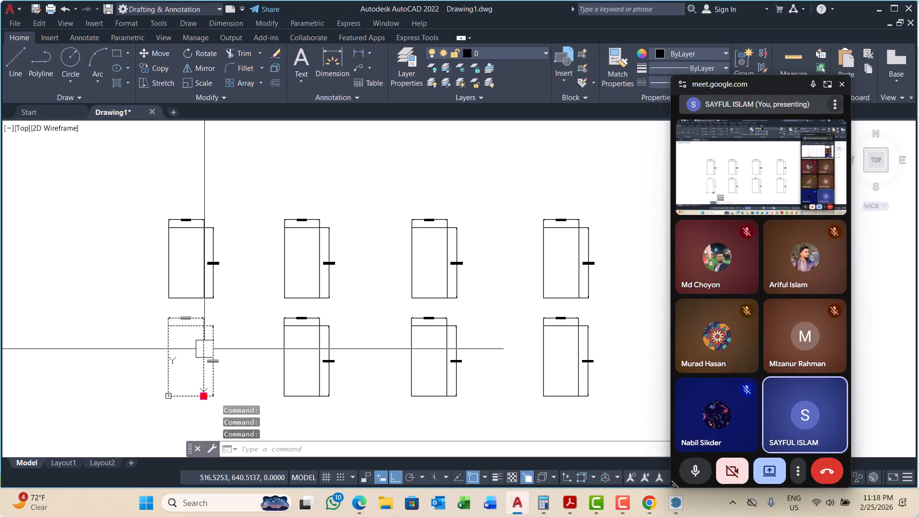
key(Escape)
scroll(204, 348, up, 4)
double_click(171, 317)
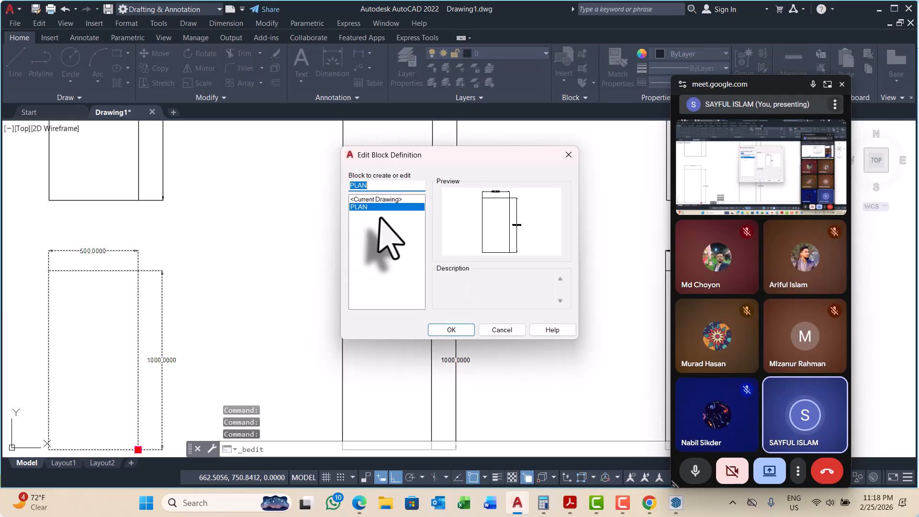
click(452, 330)
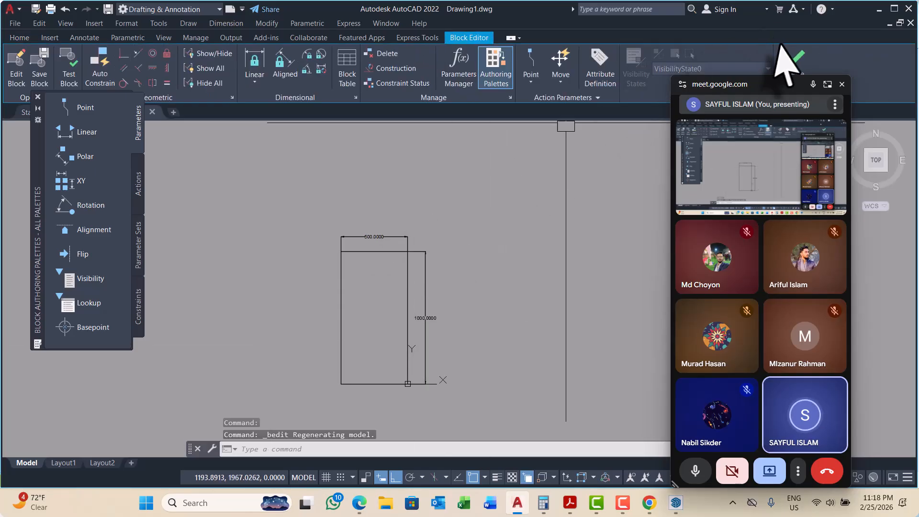
drag(784, 94, 831, 289)
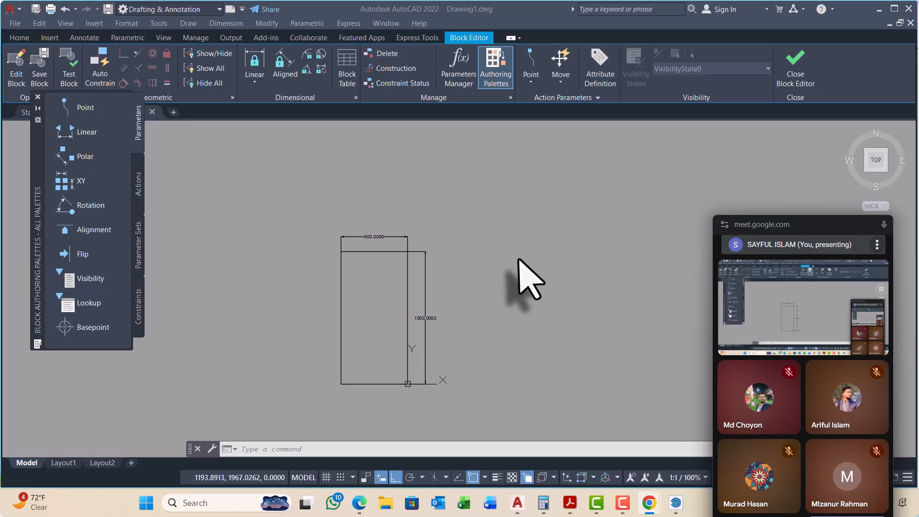
Step: Stretch the upper edge of the block's rectangle, together with its dimensions, upward by 200 units
scroll(390, 259, up, 3)
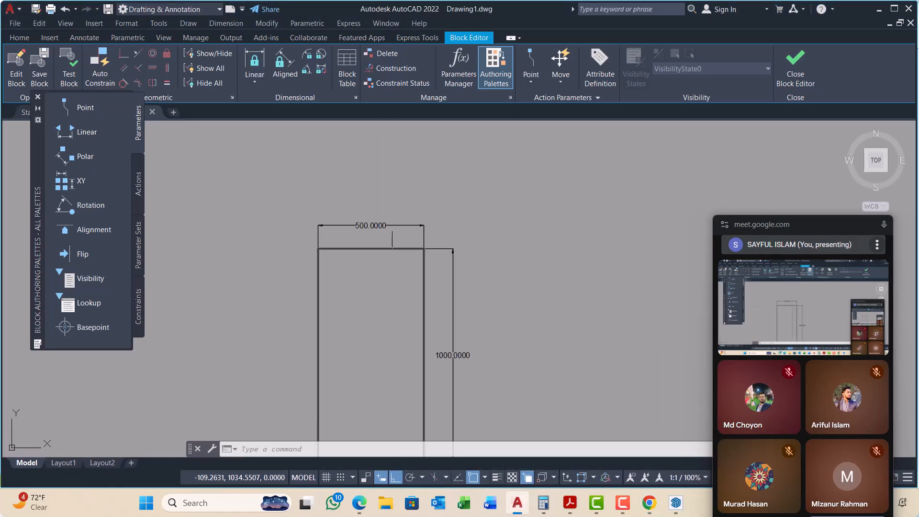
scroll(397, 239, down, 2)
middle_drag(434, 283, 458, 242)
scroll(412, 189, up, 4)
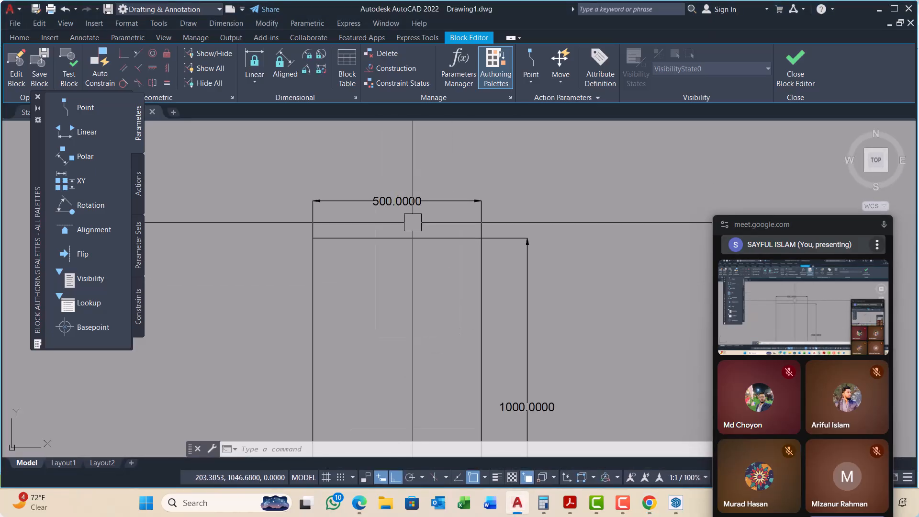
middle_drag(412, 221, 404, 226)
scroll(399, 227, down, 2)
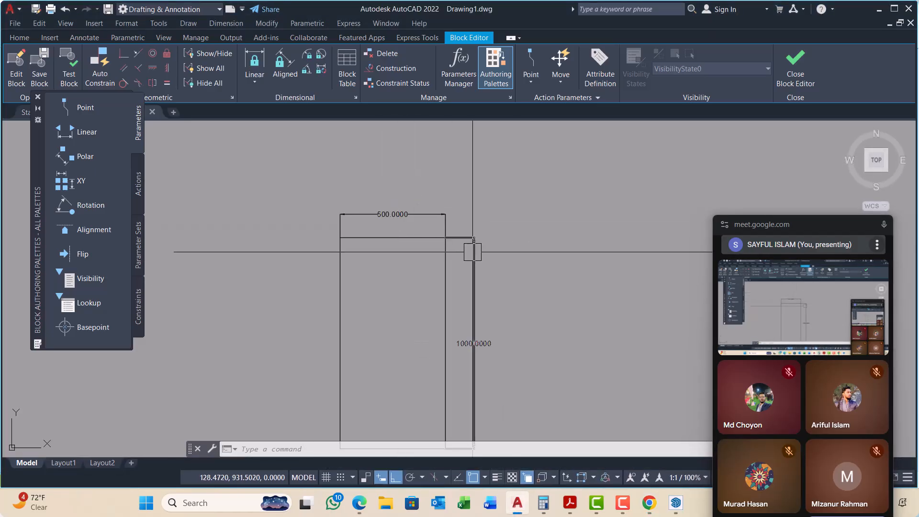
click(546, 186)
click(241, 274)
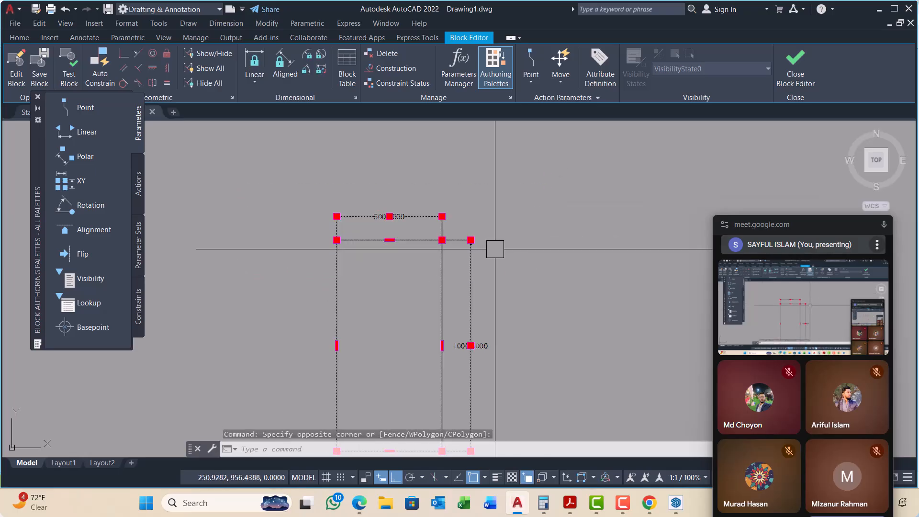
text(s)
key(Return)
click(546, 302)
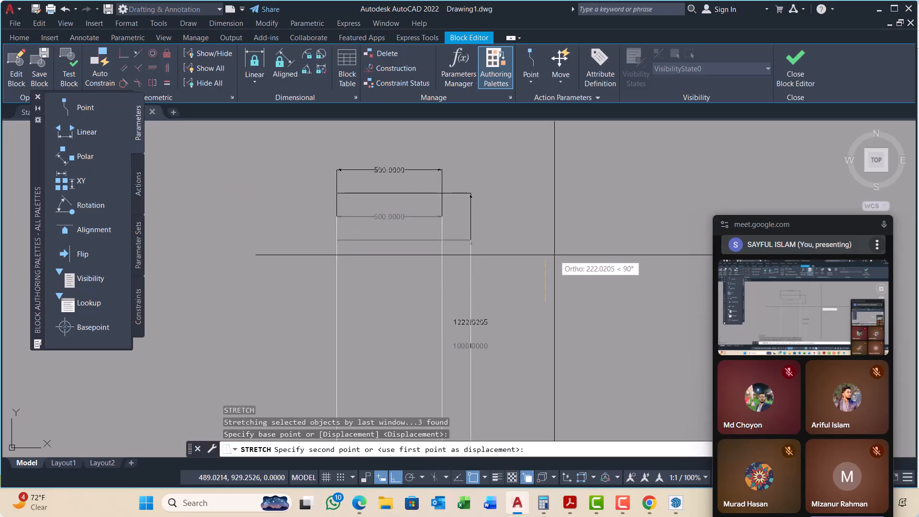
text(200)
key(Return)
scroll(449, 255, down, 5)
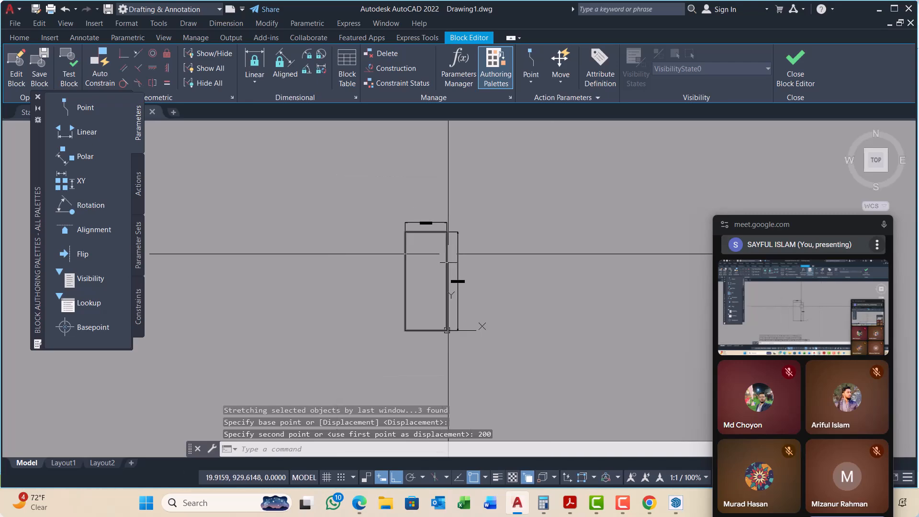
Step: Try stretching the right side of the block's rectangle 800 units to the right, and undo the stretch
middle_drag(448, 254, 448, 260)
click(512, 200)
scroll(444, 318, up, 2)
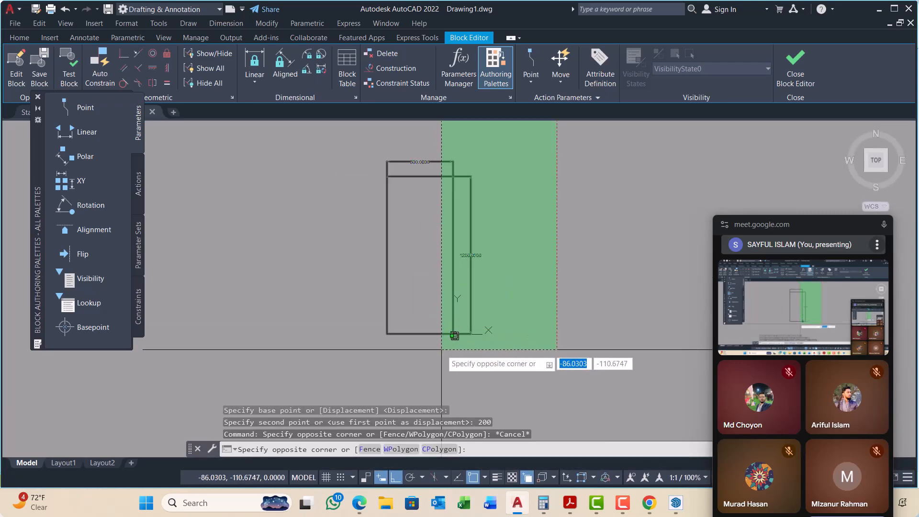
click(441, 334)
scroll(434, 191, up, 6)
middle_drag(434, 190, 403, 266)
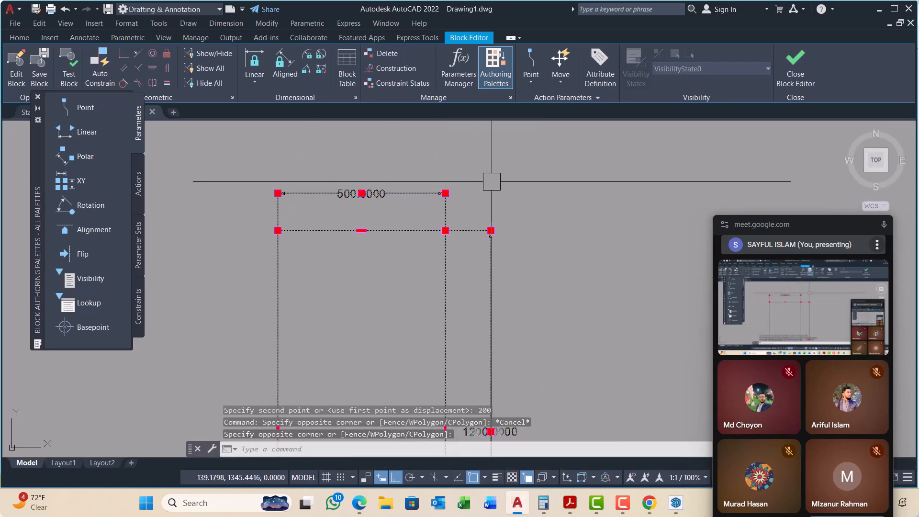
key(Return)
click(511, 181)
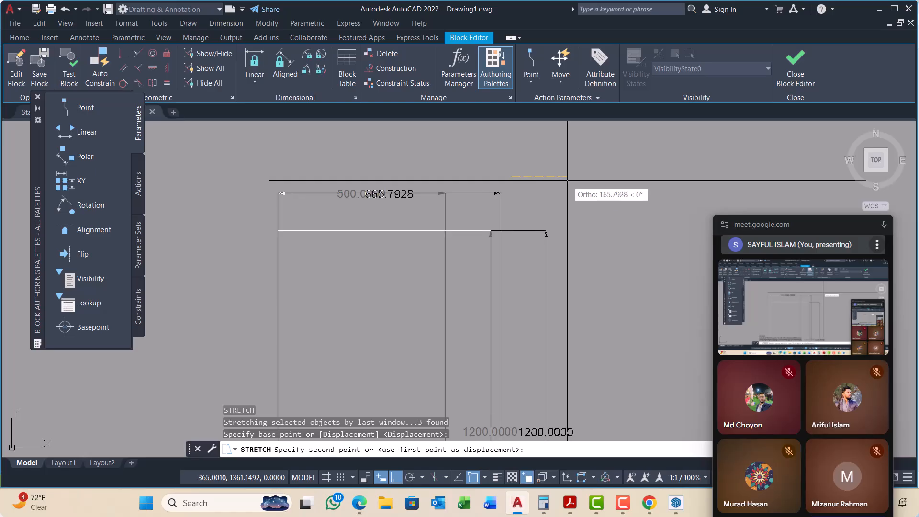
text(8)
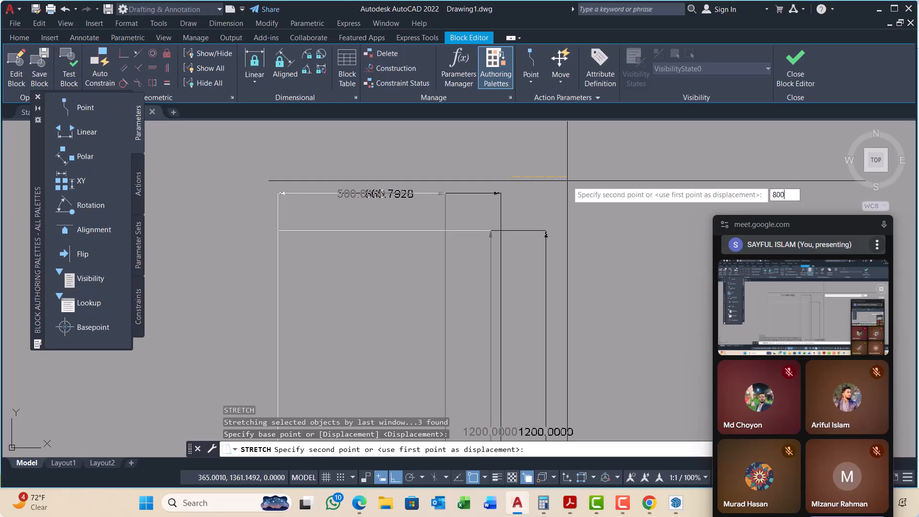
text(00)
key(Return)
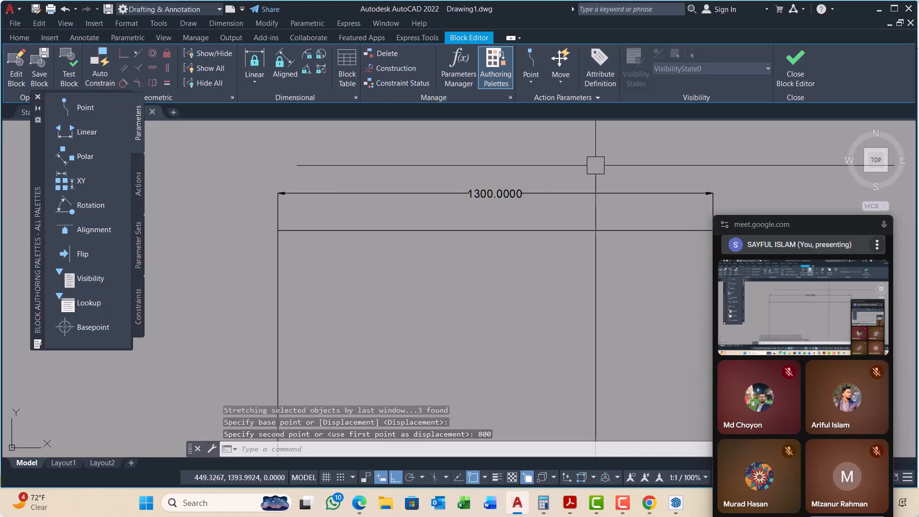
key(ctrl+z)
Step: Stretch the right side of the block's rectangle, together with its dimensions, 300 units to the right
scroll(435, 200, down, 2)
click(516, 167)
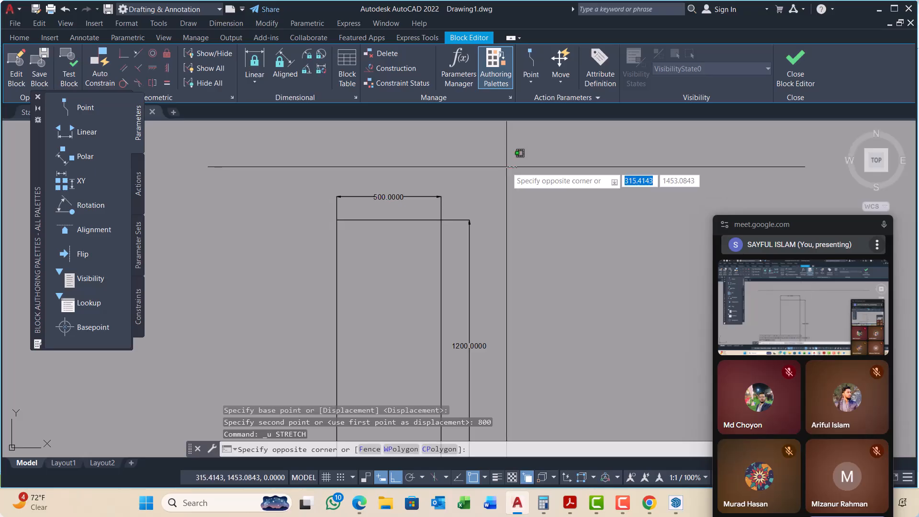
scroll(506, 175, down, 4)
click(487, 282)
scroll(507, 196, up, 4)
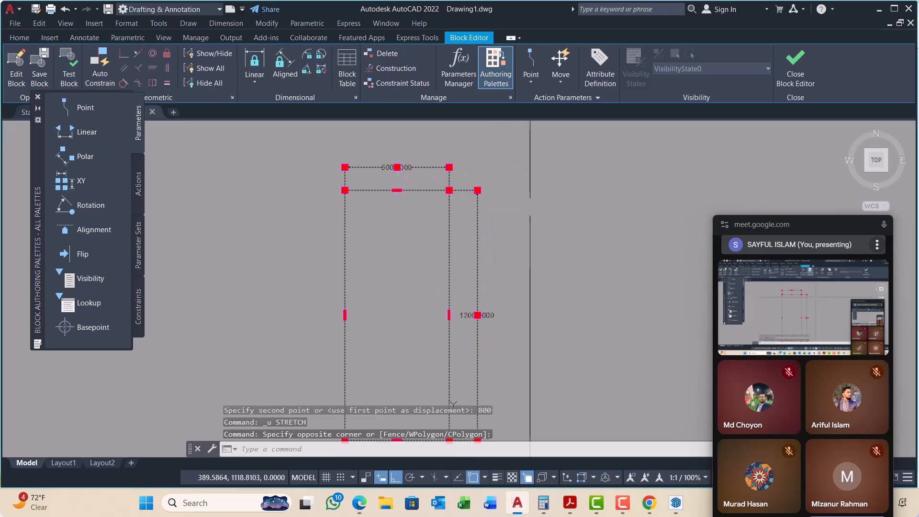
text(S)
key(Return)
click(545, 235)
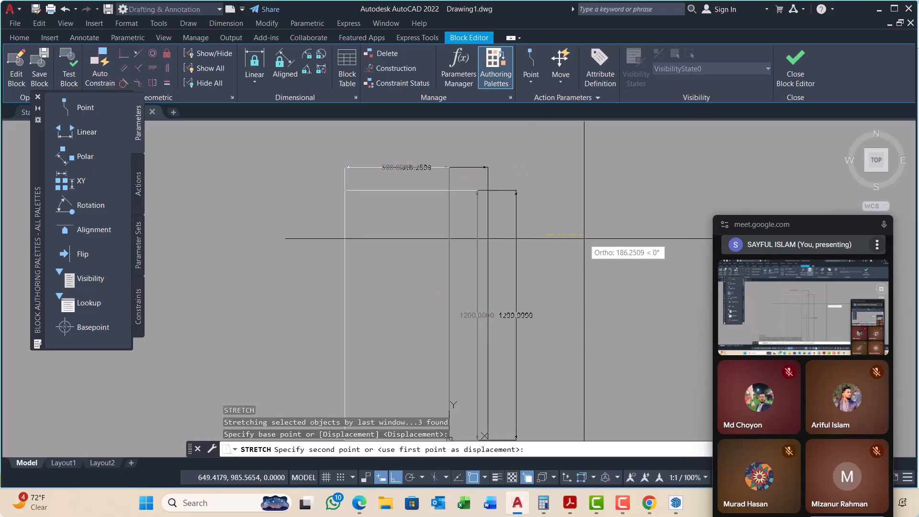
text(300)
key(Return)
scroll(585, 240, down, 1)
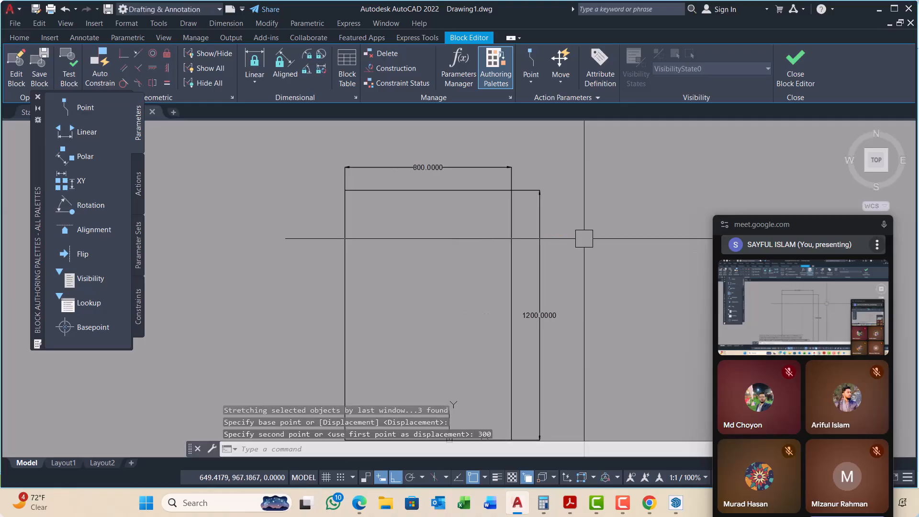
Step: Close the Block Editor and save the changes to the PLAN block
scroll(455, 181, up, 2)
scroll(407, 194, down, 5)
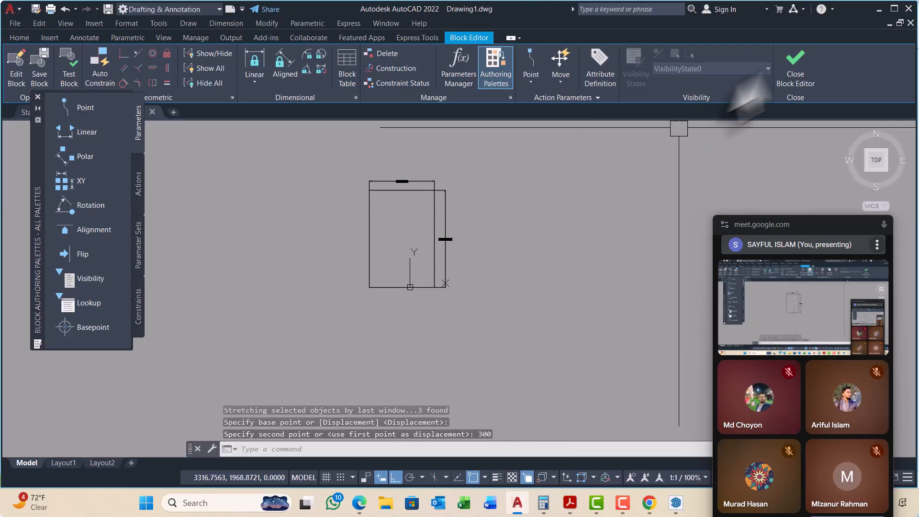
click(792, 62)
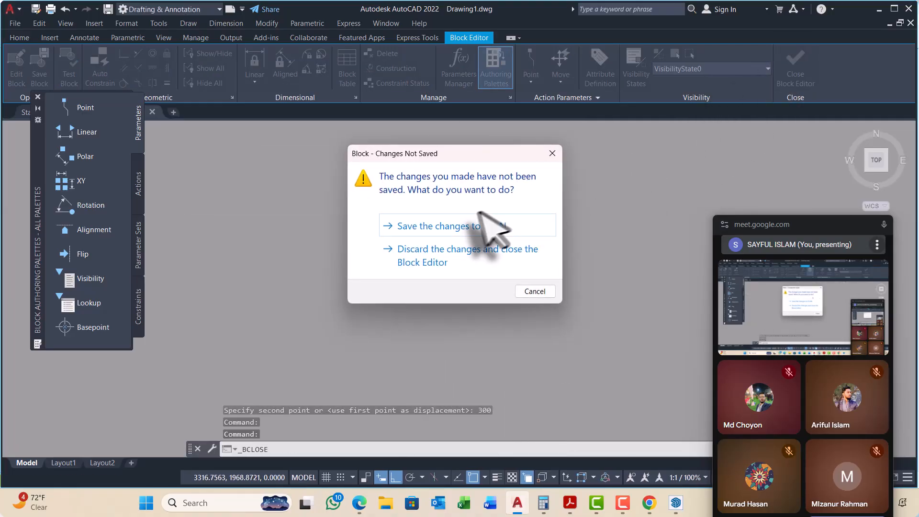
click(459, 229)
Step: Examine the sizes of the PLAN block copies in the lower row against the groups in the upper row
scroll(478, 230, up, 6)
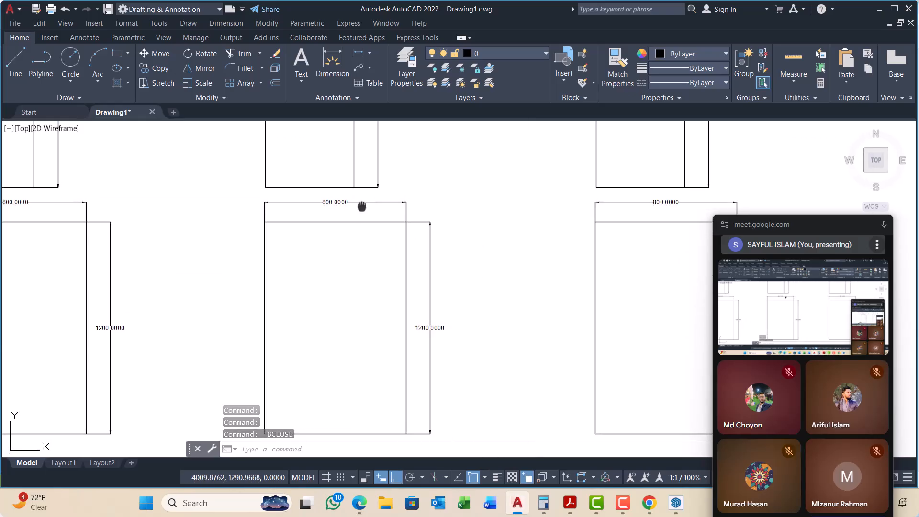
scroll(361, 204, up, 3)
scroll(384, 206, down, 8)
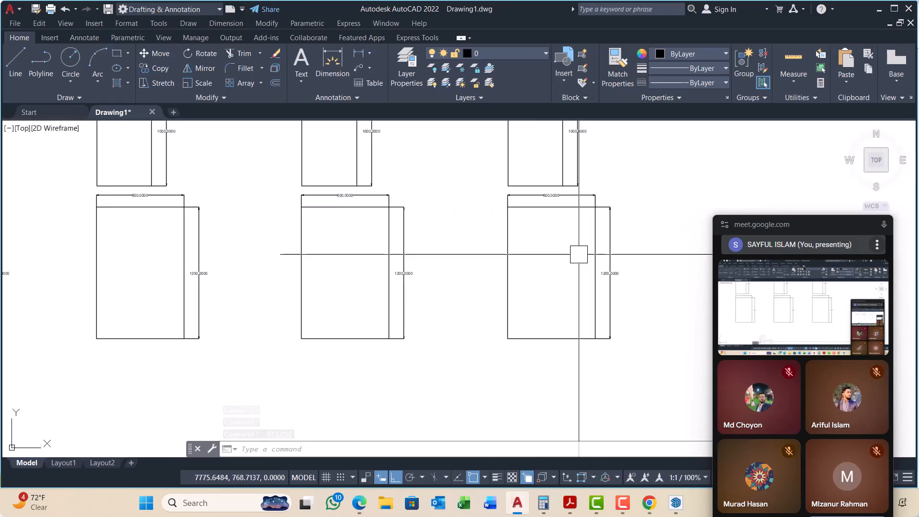
scroll(290, 222, up, 4)
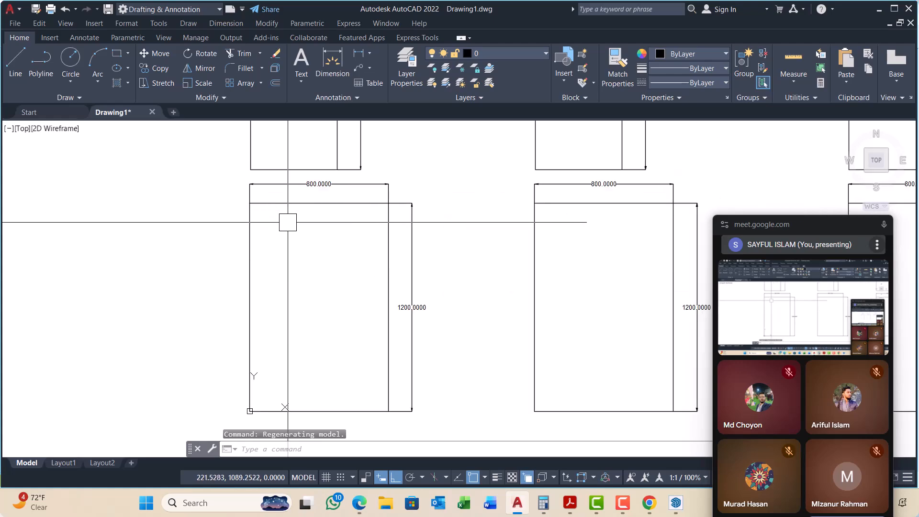
middle_drag(314, 197, 317, 212)
scroll(315, 215, down, 2)
scroll(316, 215, down, 5)
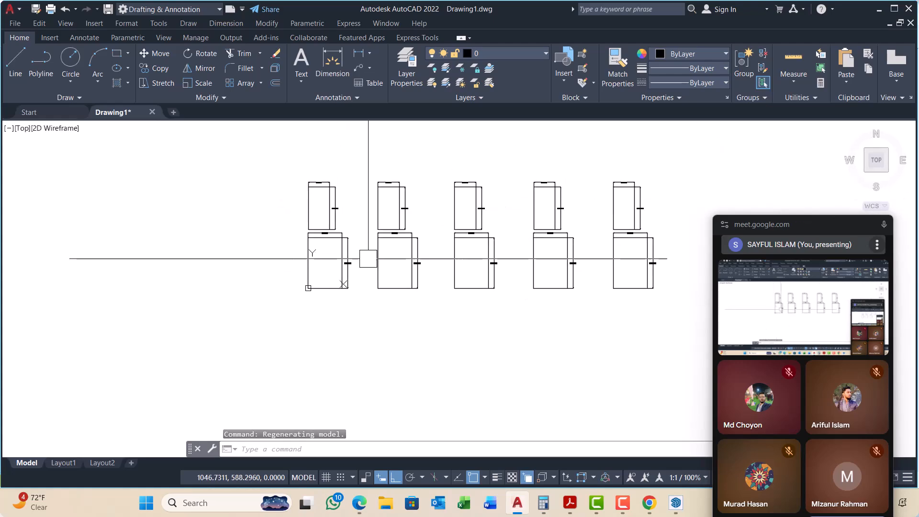
scroll(307, 220, up, 2)
scroll(262, 204, up, 3)
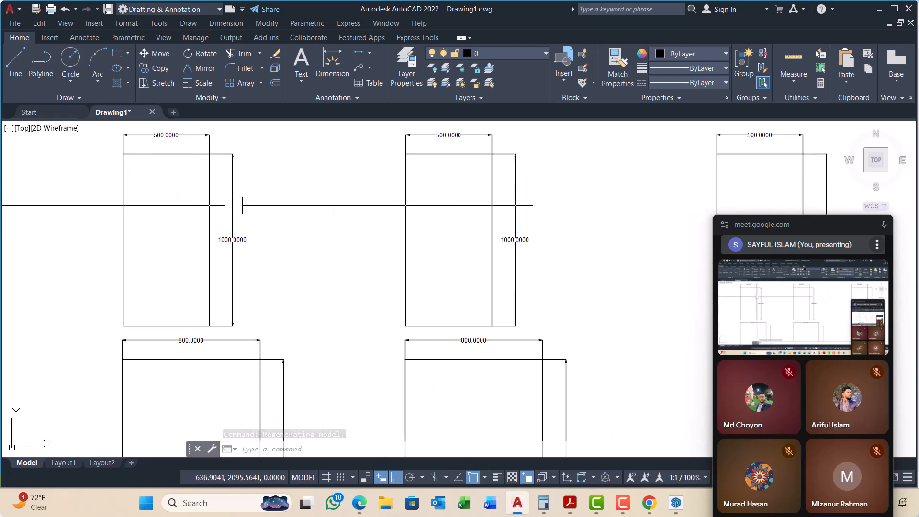
Step: Explode the first group in the upper row into separate objects
click(210, 207)
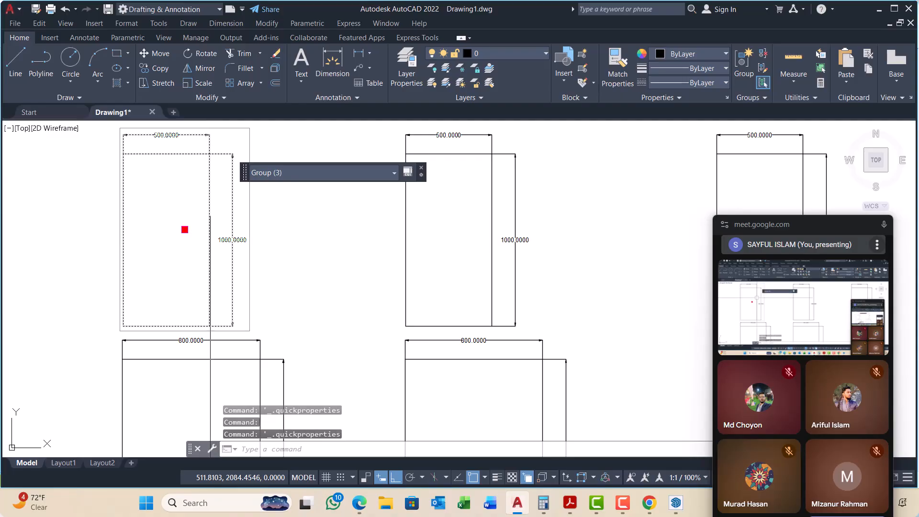
scroll(229, 238, down, 3)
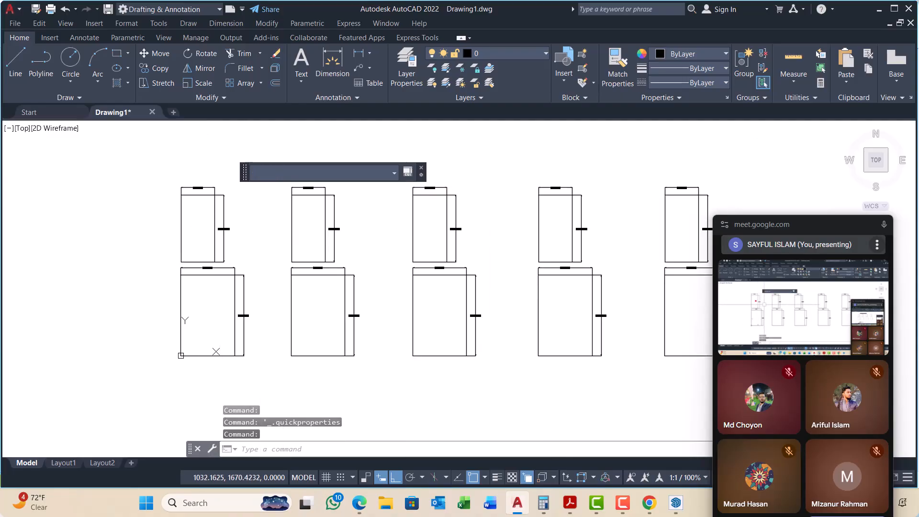
key(Escape)
key(Escape)
key(Escape)
scroll(222, 211, up, 5)
scroll(239, 220, down, 5)
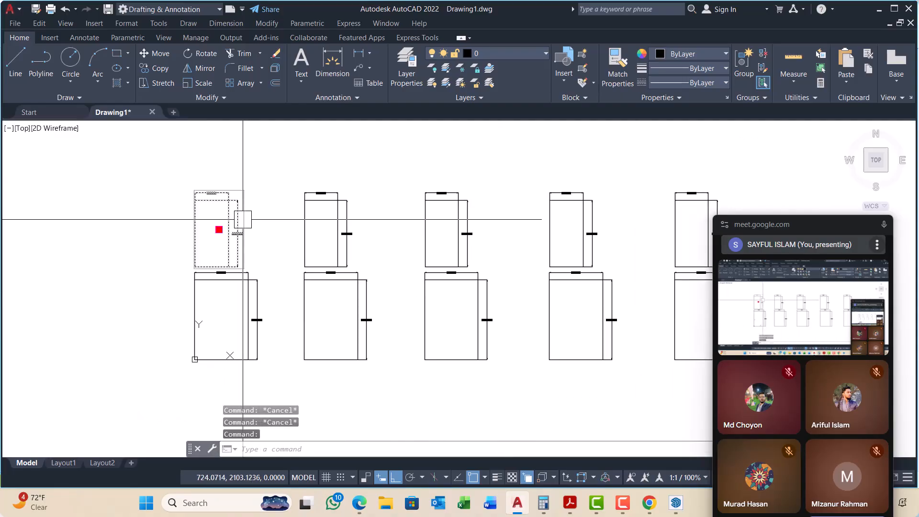
key(Return)
scroll(240, 196, up, 5)
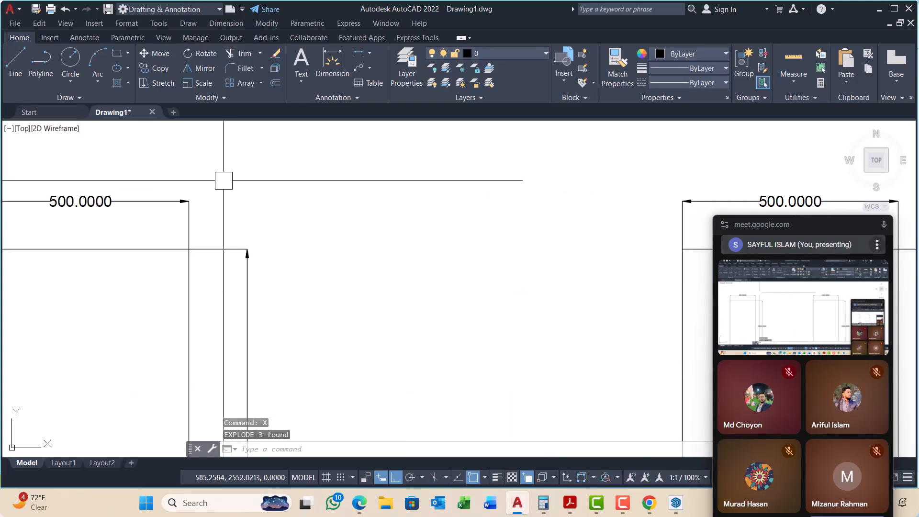
Step: Stretch the right side of the exploded rectangle, together with its vertical dimension, 300 units to the right
scroll(250, 169, down, 2)
click(283, 164)
scroll(230, 335, up, 2)
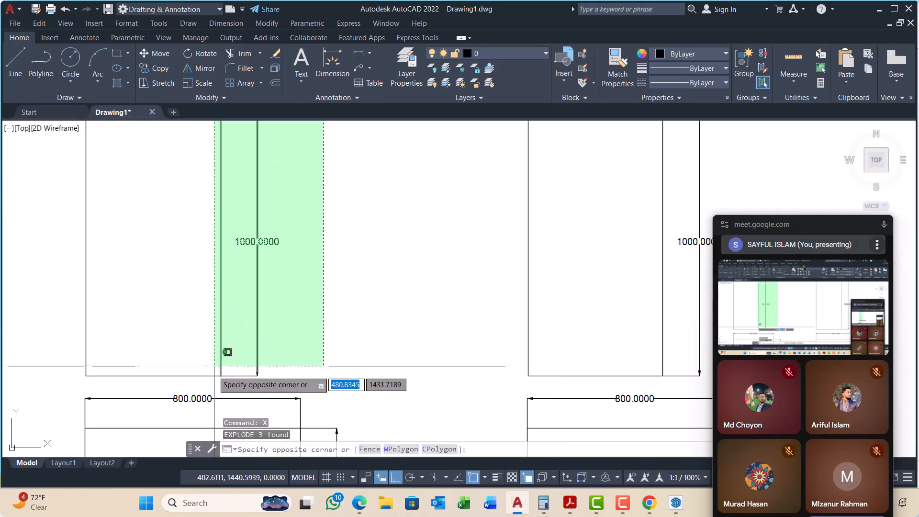
click(211, 378)
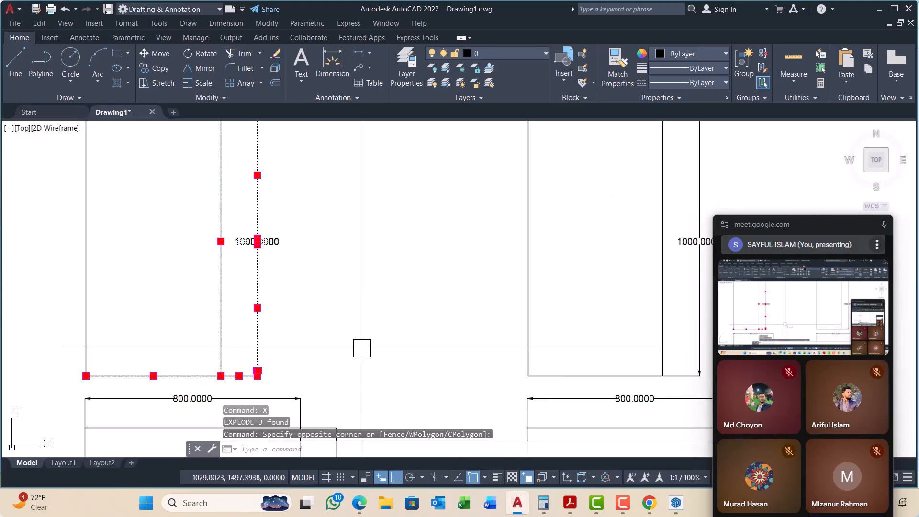
text(s)
key(Return)
click(337, 310)
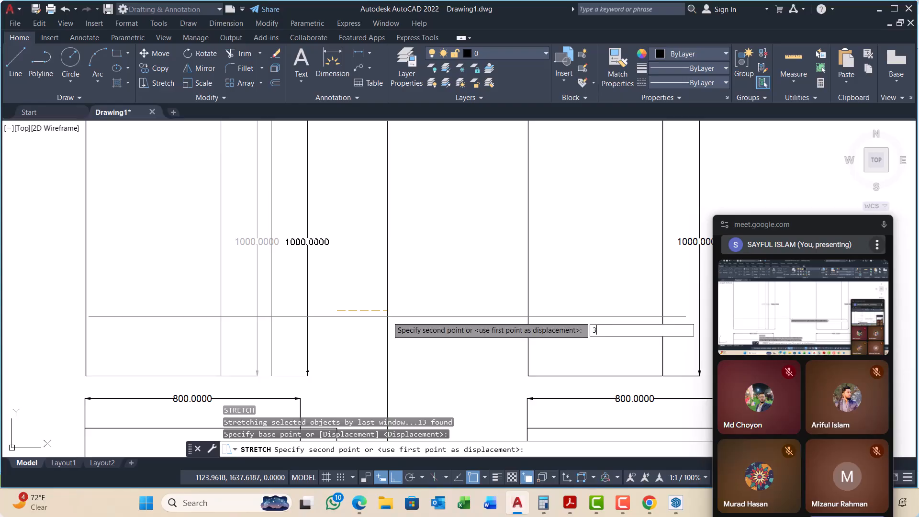
key(Return)
scroll(378, 292, down, 3)
Step: Stretch the upper edge of the exploded rectangle, together with its horizontal dimension, upward by 200 units
scroll(397, 218, up, 2)
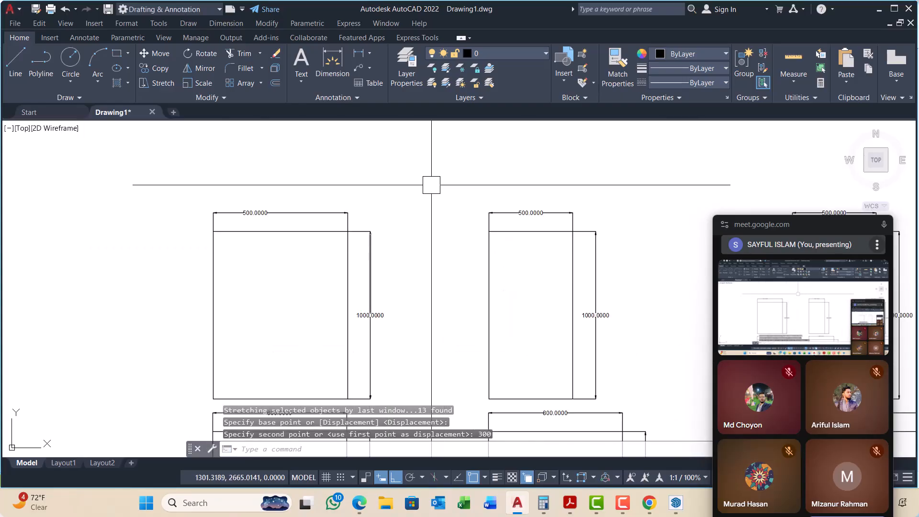
click(430, 186)
click(208, 254)
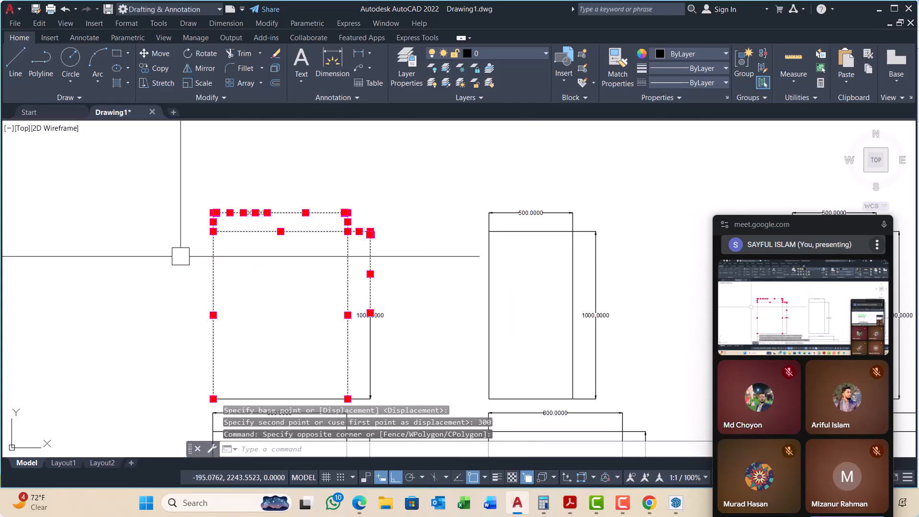
key(Return)
click(437, 312)
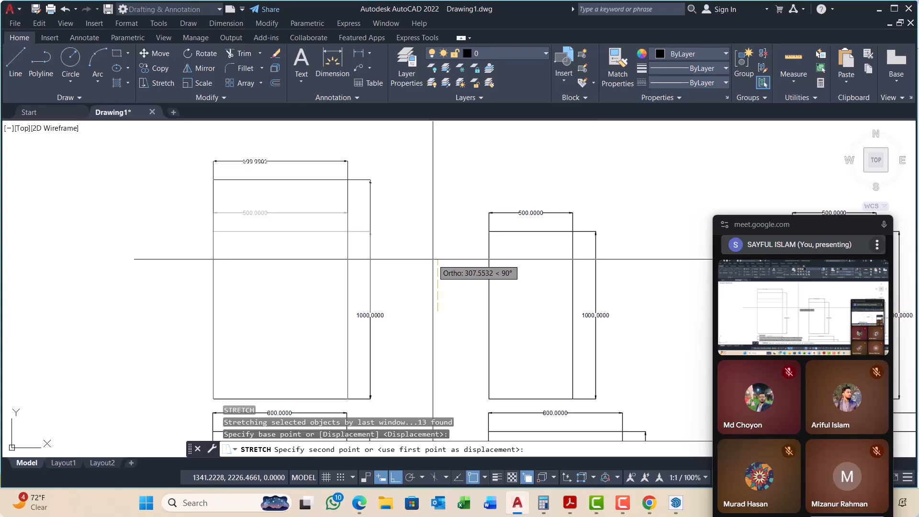
key(Return)
scroll(433, 259, down, 2)
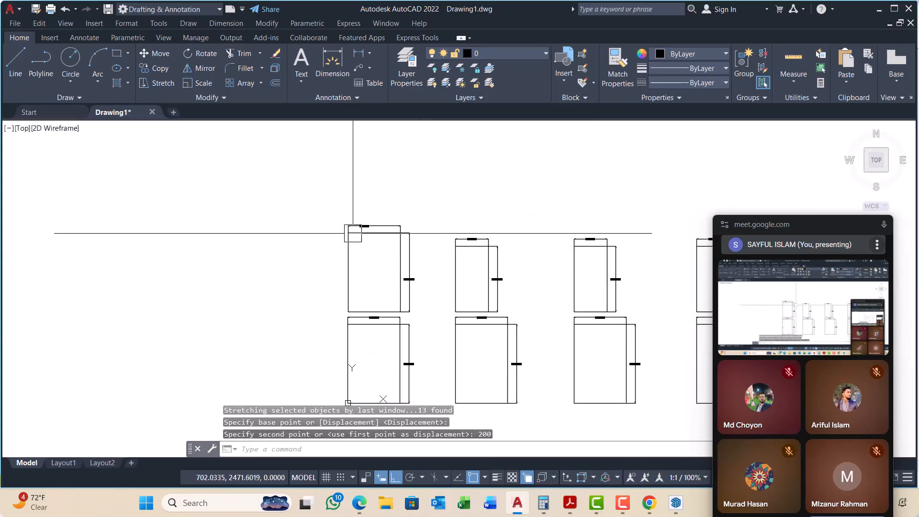
Step: Group all objects of the first upper rectangle, including its exploded dimensions, into an unnamed group
click(329, 200)
scroll(393, 317, up, 1)
click(428, 313)
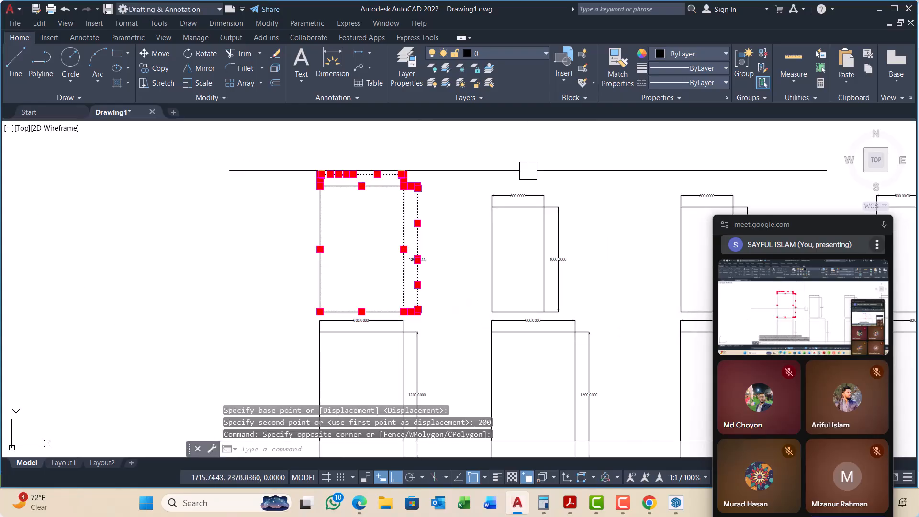
click(744, 77)
scroll(365, 230, down, 4)
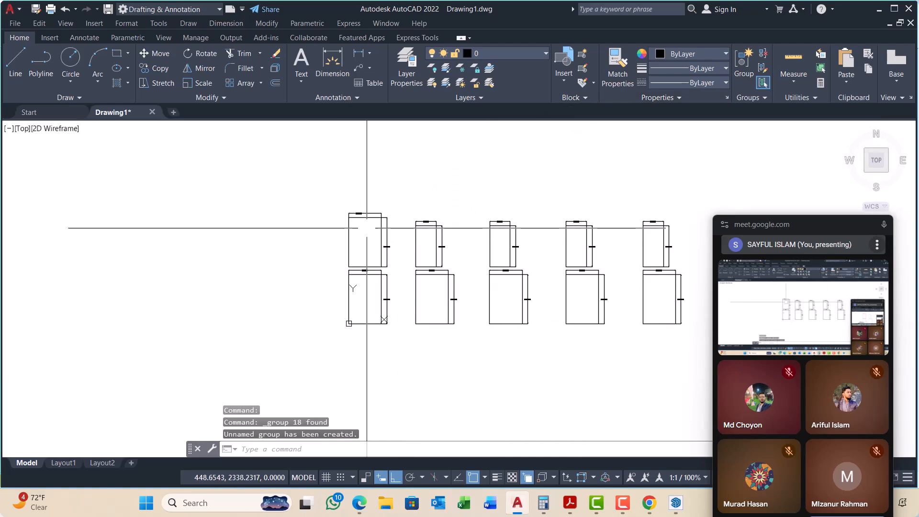
Step: Erase the other four groups of the upper row, keeping only the resized first one
click(604, 194)
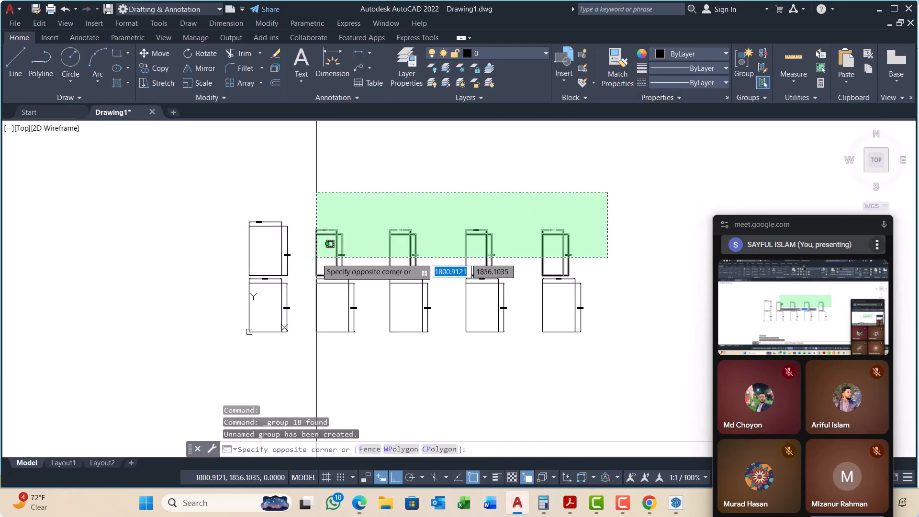
click(307, 268)
text(e)
key(Return)
Step: Copy the resized upper group to four positions along the row, each aligned above one of the remaining lower rectangles
scroll(253, 268, up, 4)
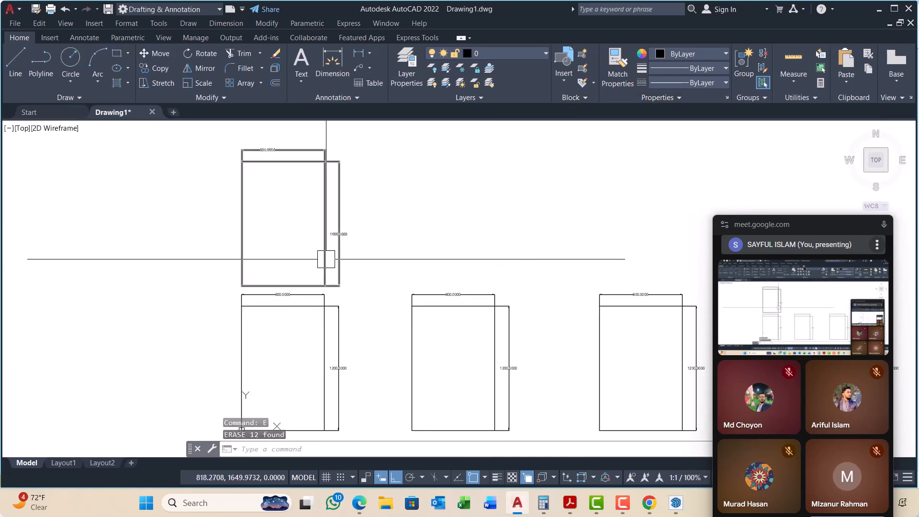
text(cp)
key(Return)
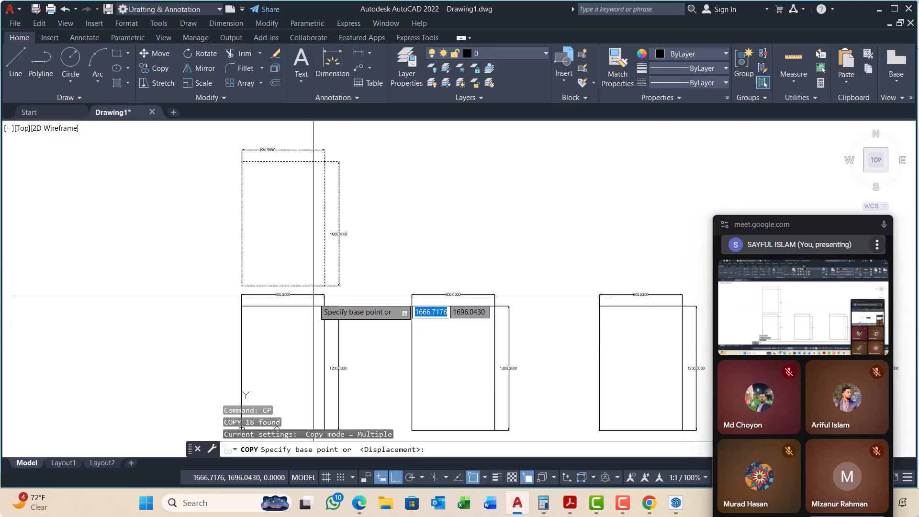
scroll(249, 321, up, 2)
click(233, 321)
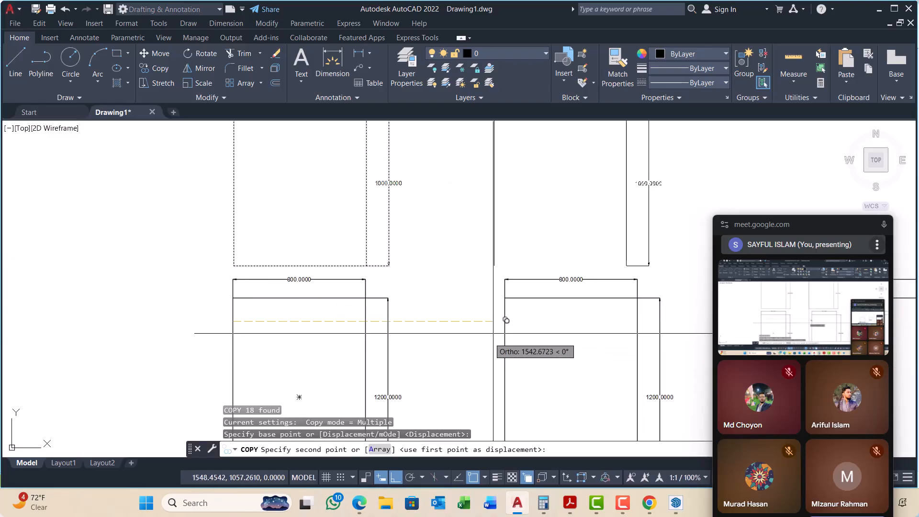
click(504, 321)
scroll(302, 308, down, 2)
scroll(301, 307, down, 2)
scroll(489, 316, up, 2)
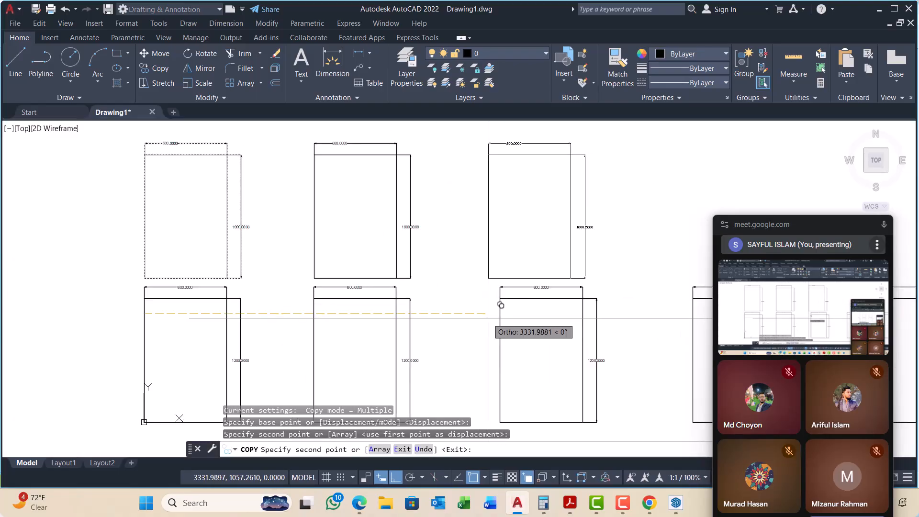
click(498, 314)
scroll(285, 293, down, 2)
scroll(534, 308, up, 2)
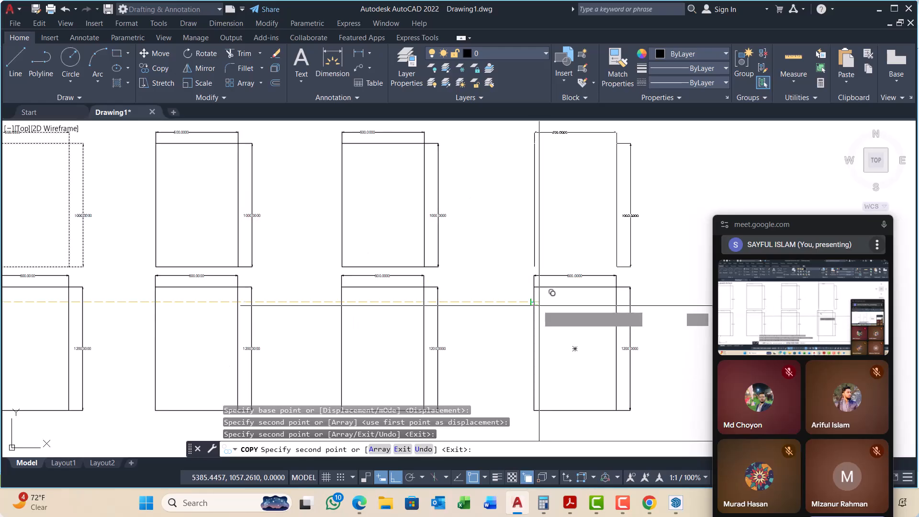
scroll(287, 309, down, 7)
scroll(292, 310, up, 6)
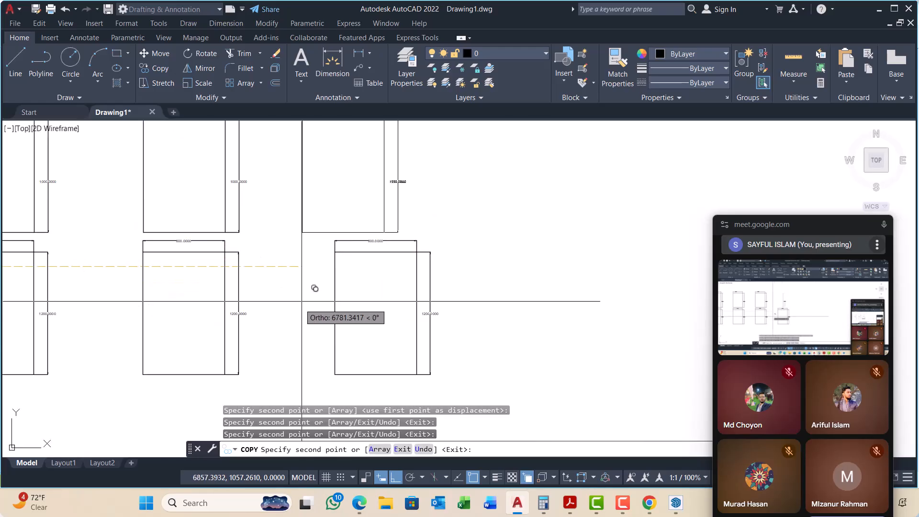
scroll(375, 313, down, 5)
key(Escape)
key(Escape)
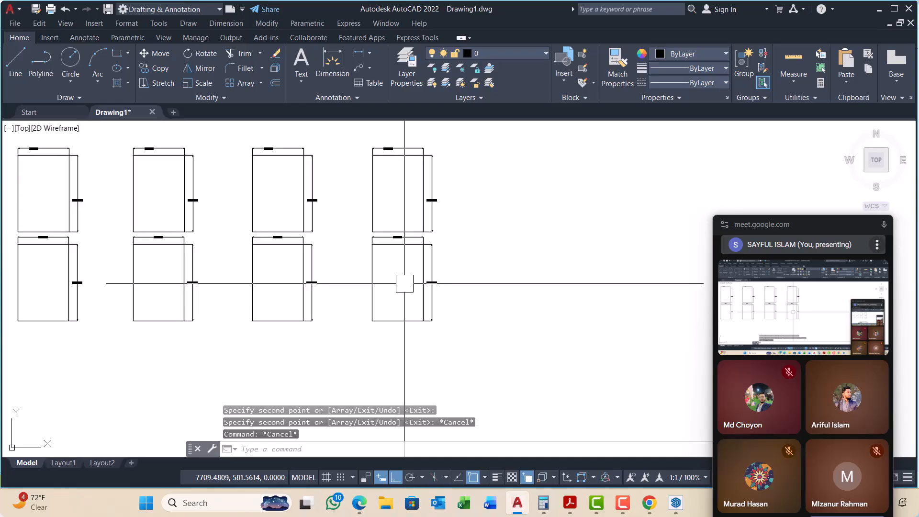
Step: Compare the upper row of group copies with the lower row of block copies, including their dimensions
scroll(402, 215, down, 4)
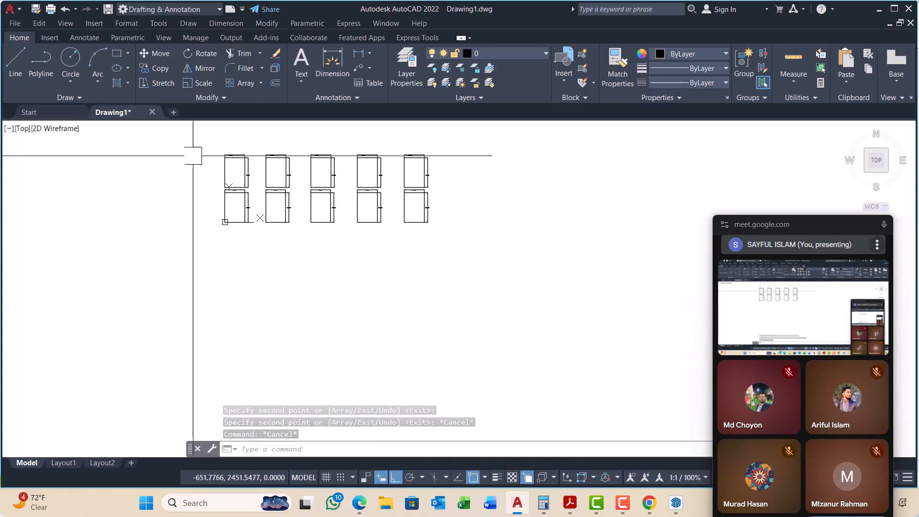
scroll(201, 157, up, 4)
middle_drag(329, 173, 242, 192)
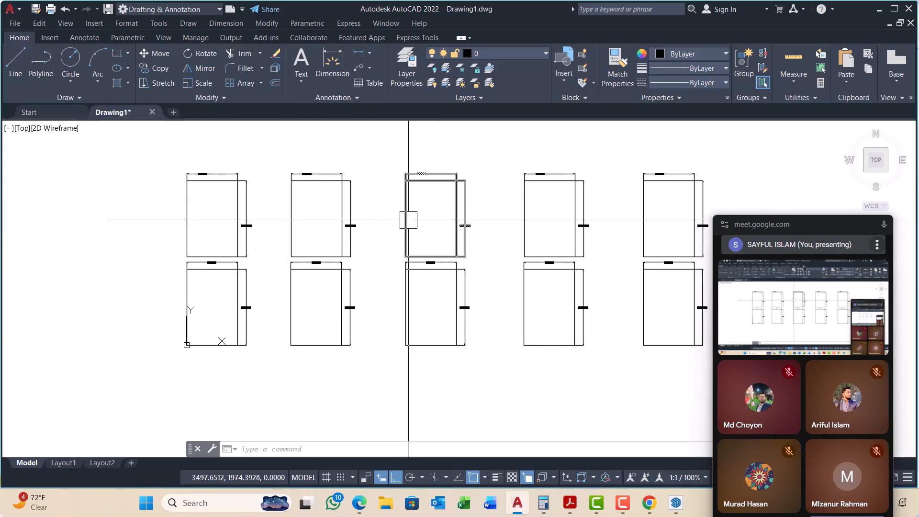
middle_drag(409, 220, 330, 222)
scroll(330, 222, down, 2)
scroll(331, 205, up, 2)
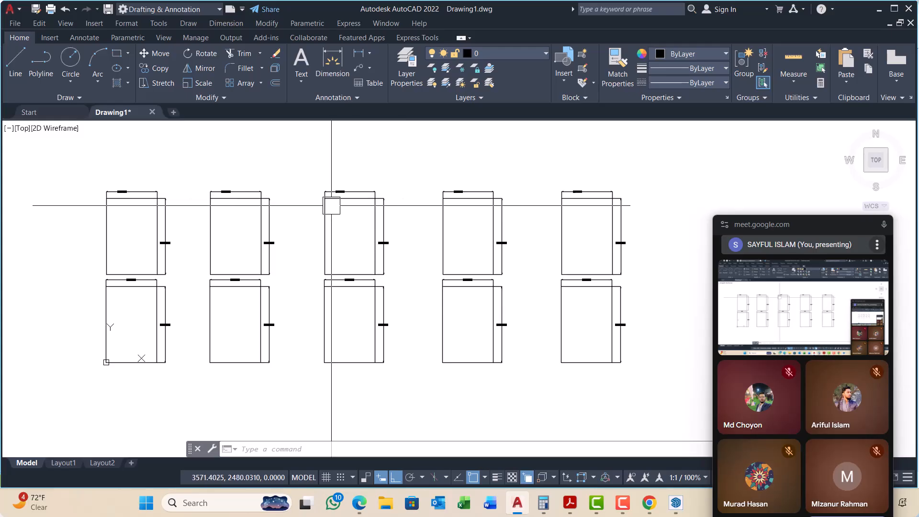
scroll(373, 207, down, 2)
middle_drag(260, 263, 300, 239)
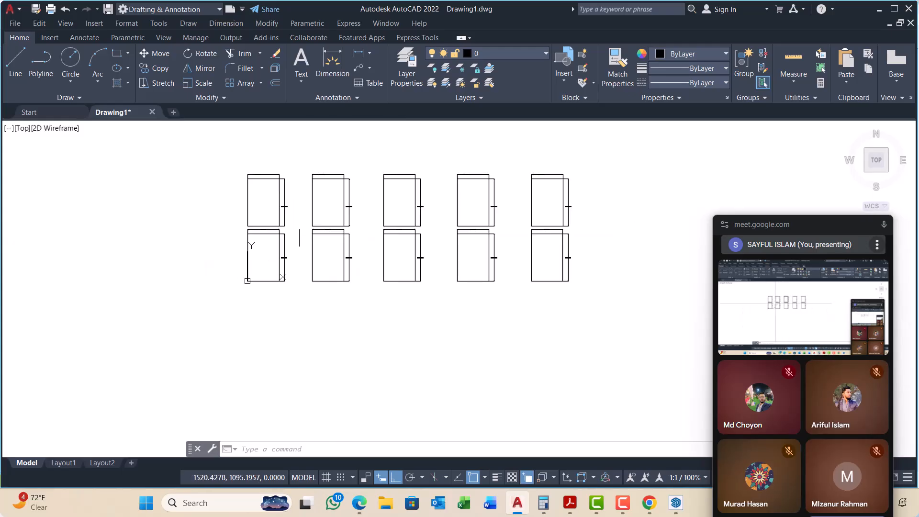
scroll(300, 240, up, 2)
scroll(215, 226, up, 5)
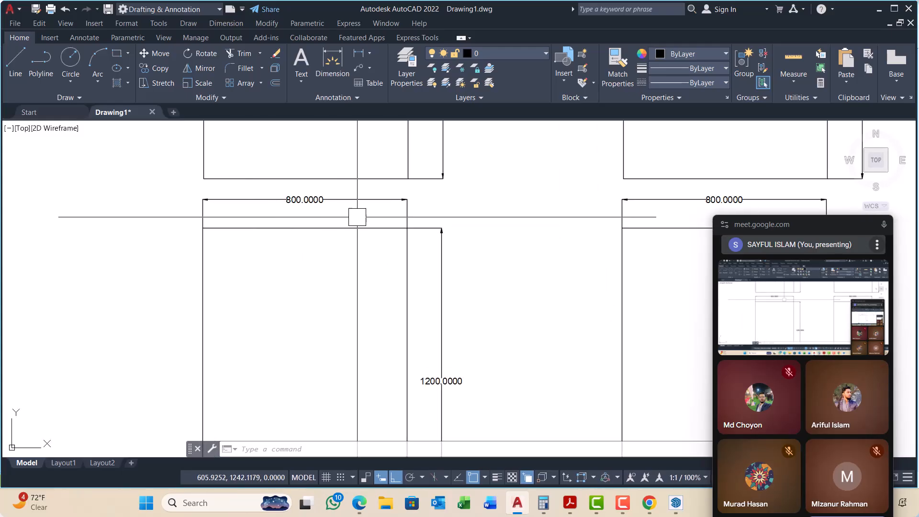
scroll(357, 213, up, 2)
scroll(245, 193, down, 6)
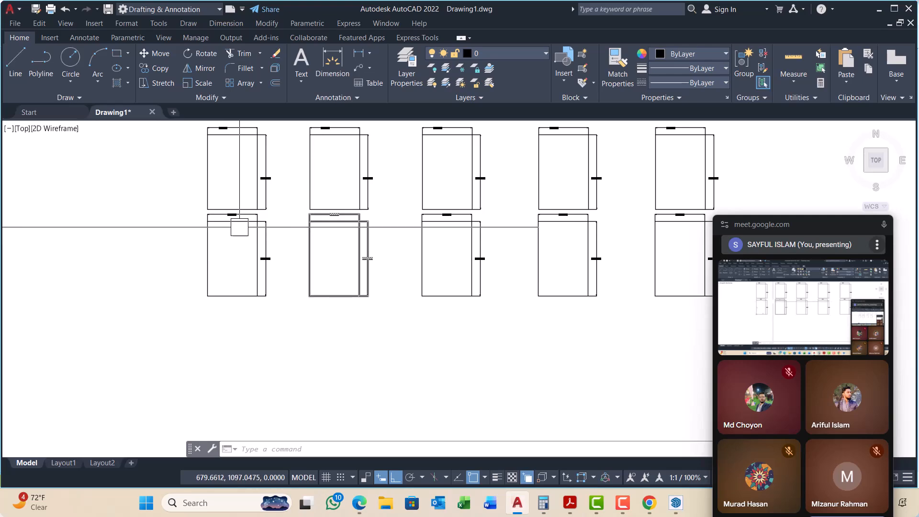
scroll(267, 208, up, 3)
scroll(225, 175, up, 3)
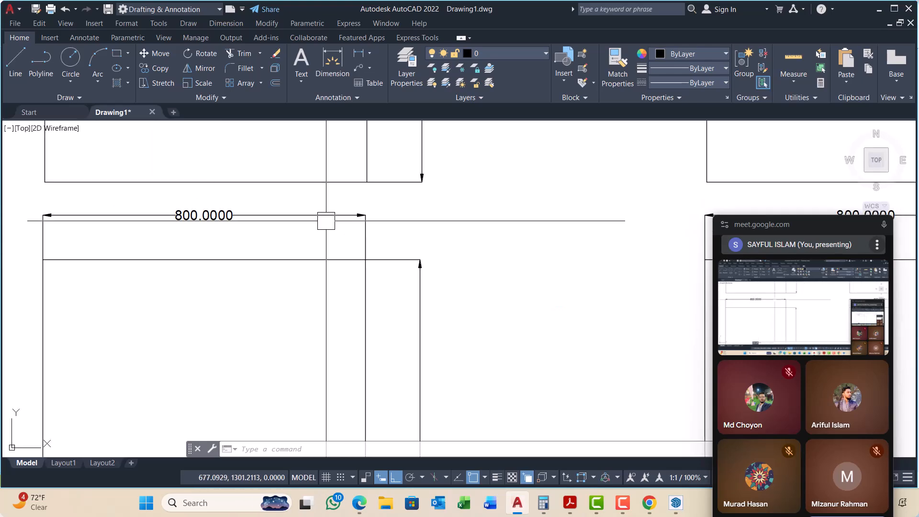
scroll(272, 214, down, 5)
scroll(318, 219, down, 4)
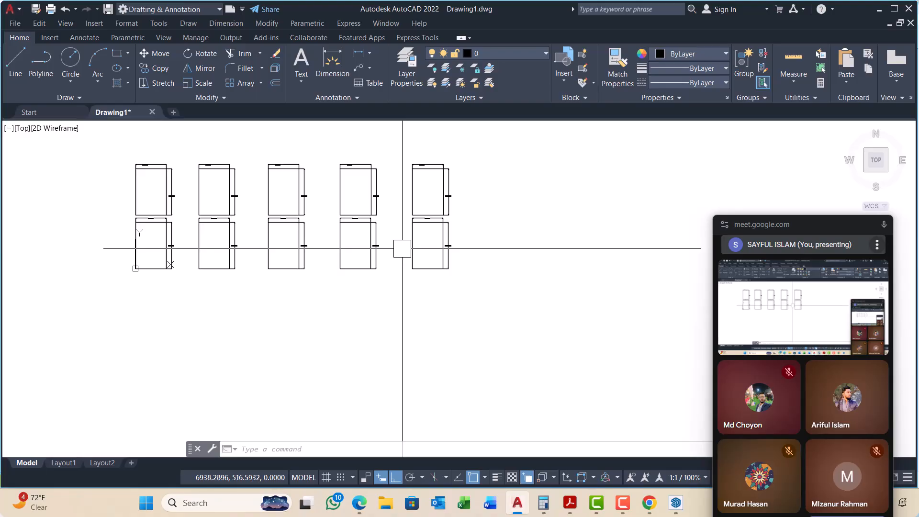
mouse_move(790, 224)
mouse_down()
mouse_move(763, 204)
mouse_move(759, 101)
mouse_up()
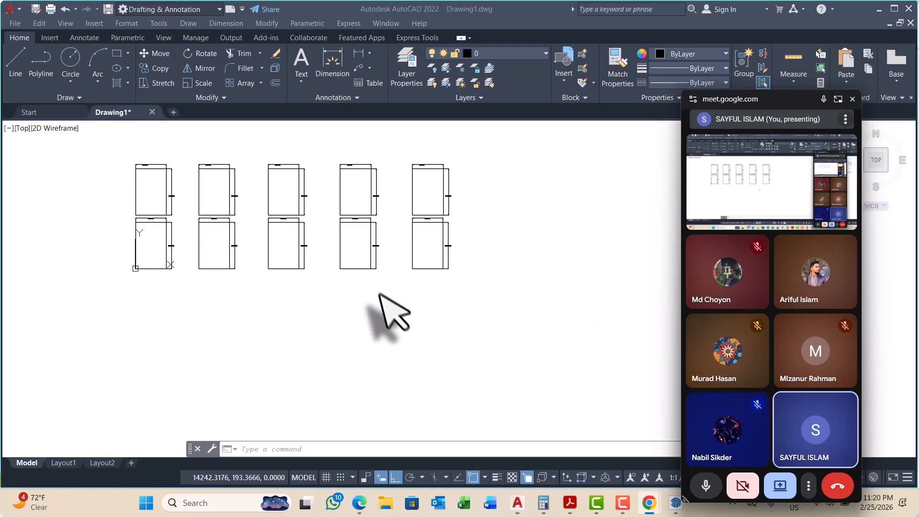
middle_drag(414, 267, 411, 286)
scroll(430, 239, up, 4)
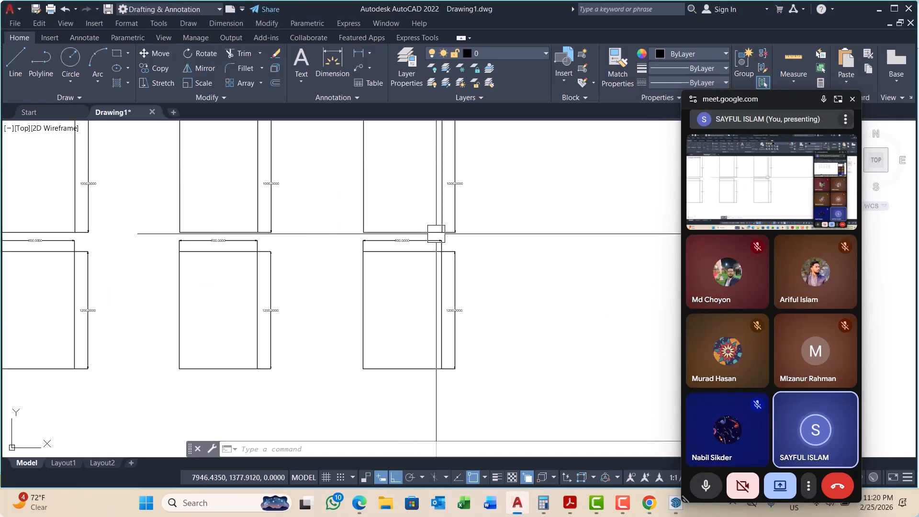
scroll(435, 267, down, 5)
scroll(430, 278, up, 1)
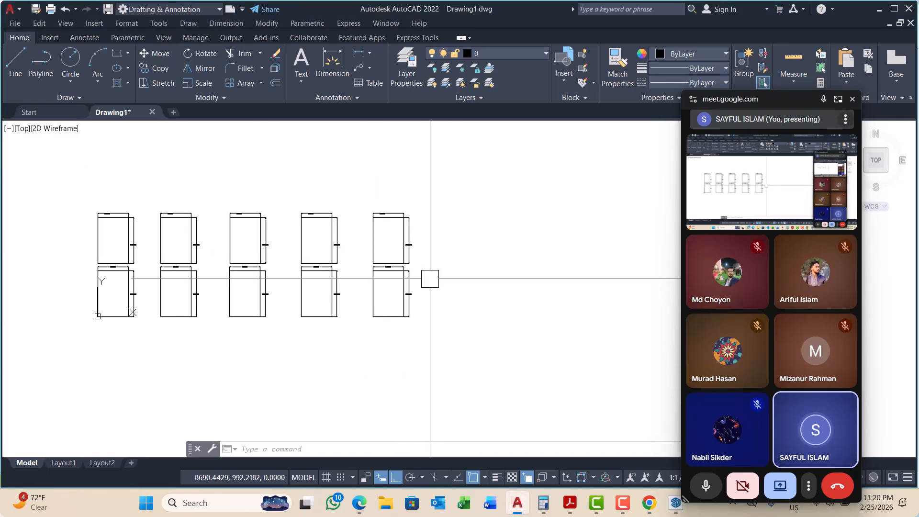
Step: Switch to SketchUp Pro 2021 and move the floating meeting window out of the drawing area
click(679, 504)
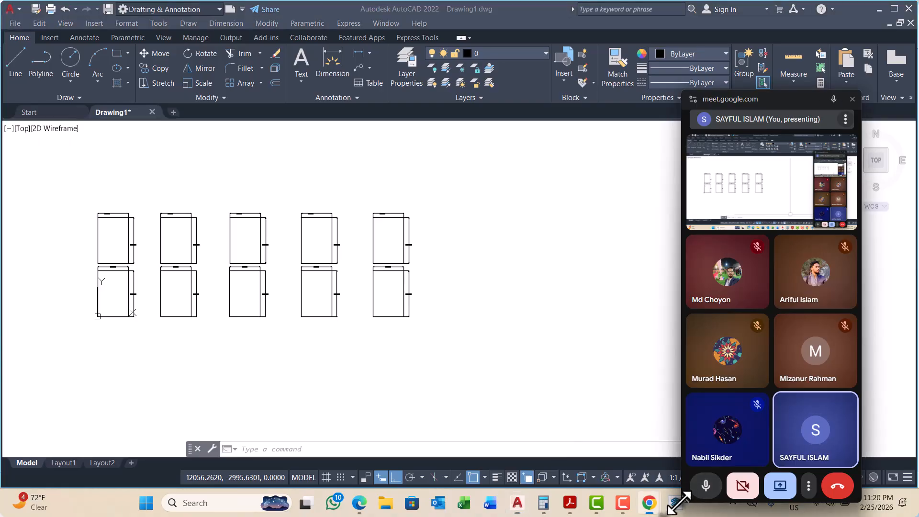
click(673, 504)
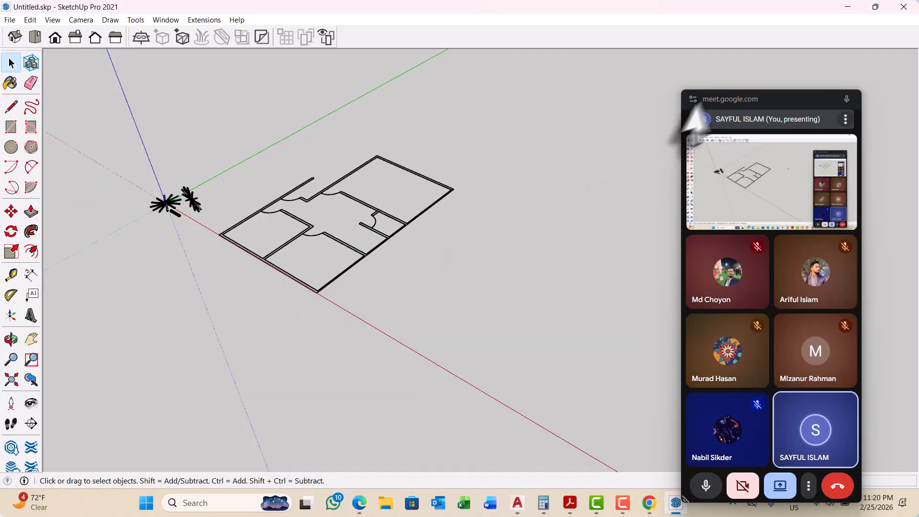
mouse_move(788, 102)
mouse_down()
mouse_move(828, 493)
mouse_move(852, 509)
mouse_up()
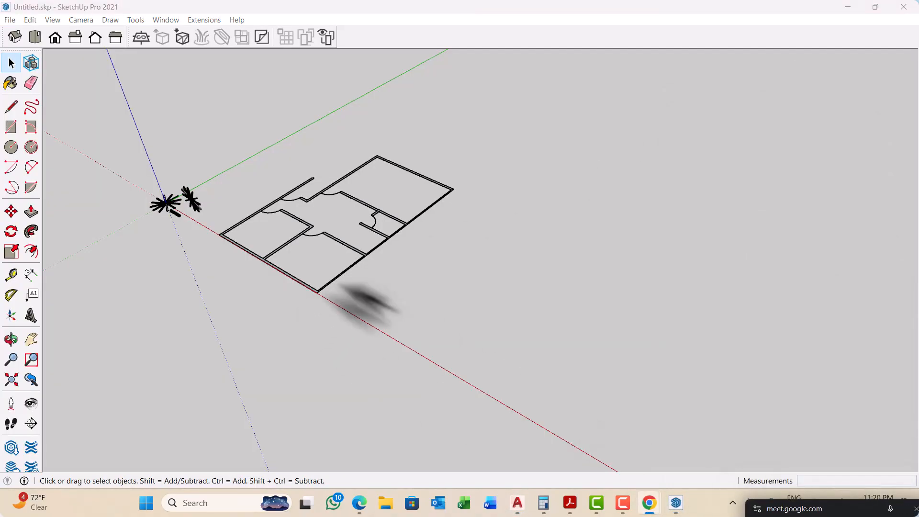
middle_drag(261, 254, 317, 308)
scroll(359, 325, up, 3)
scroll(306, 297, up, 5)
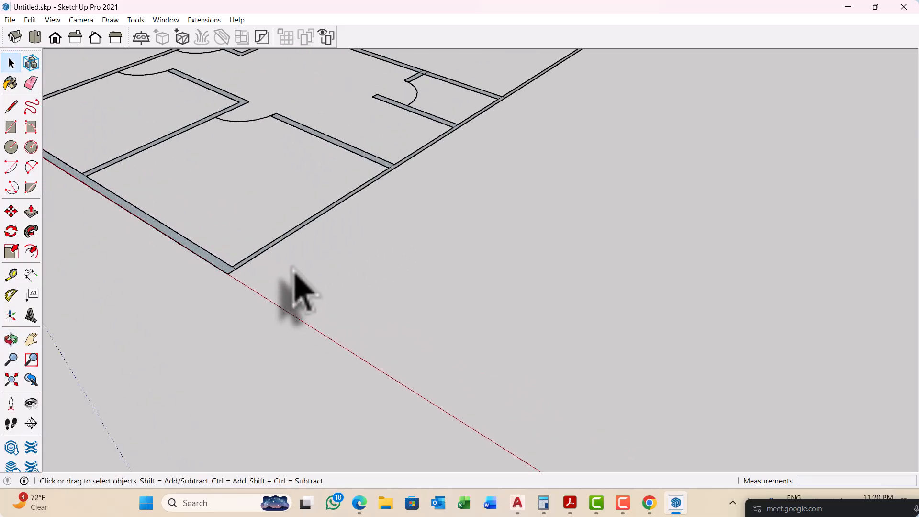
scroll(315, 278, up, 2)
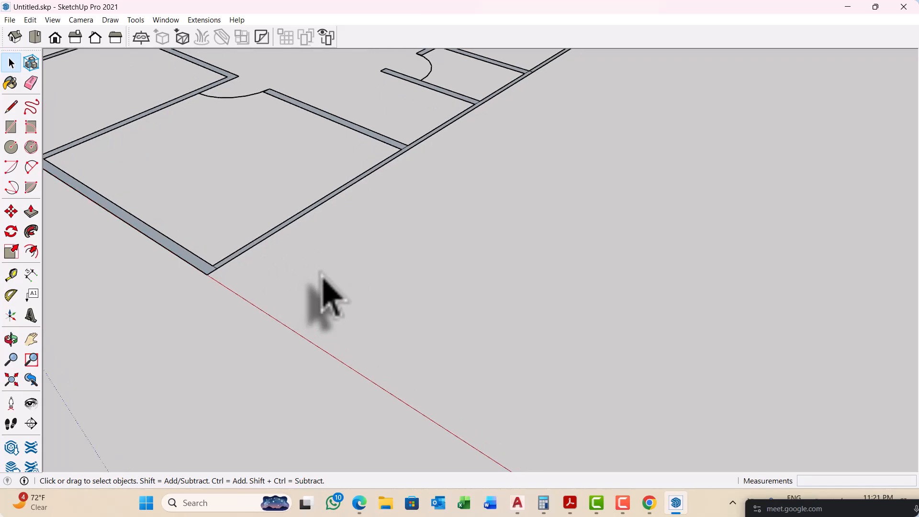
scroll(261, 292, up, 2)
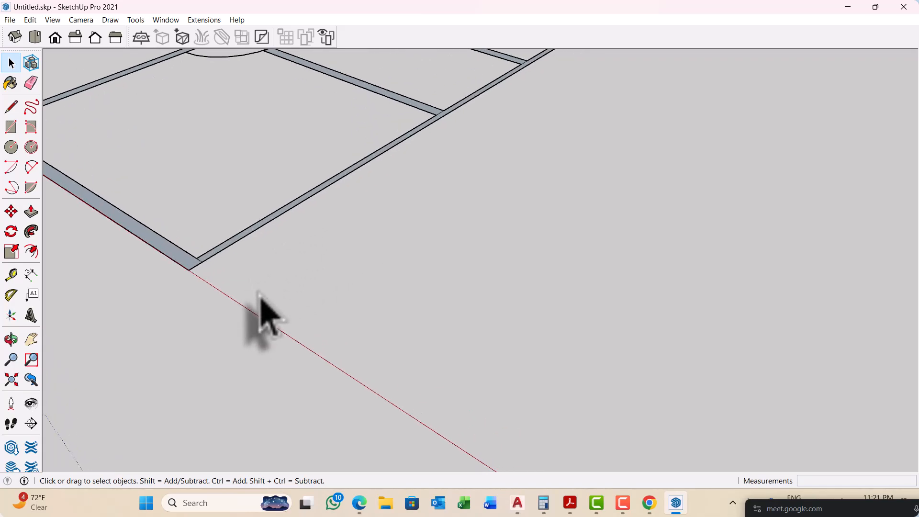
scroll(260, 294, up, 4)
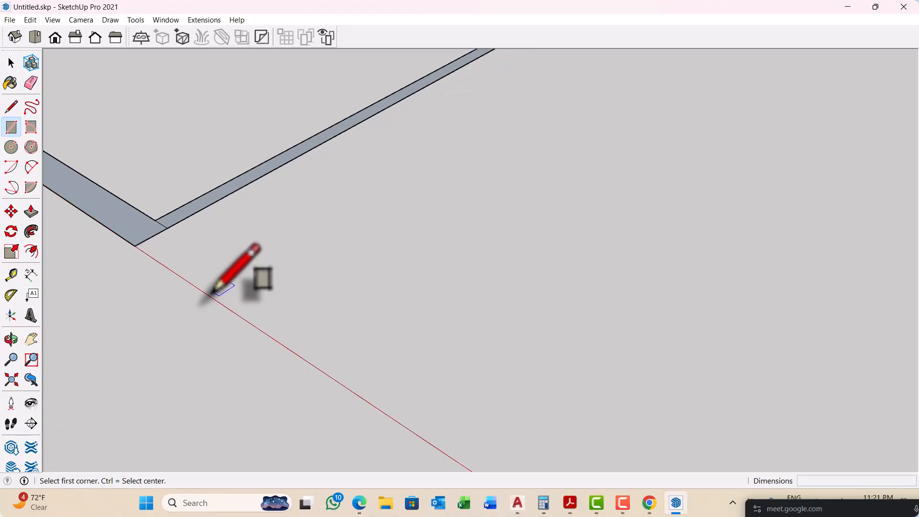
click(213, 291)
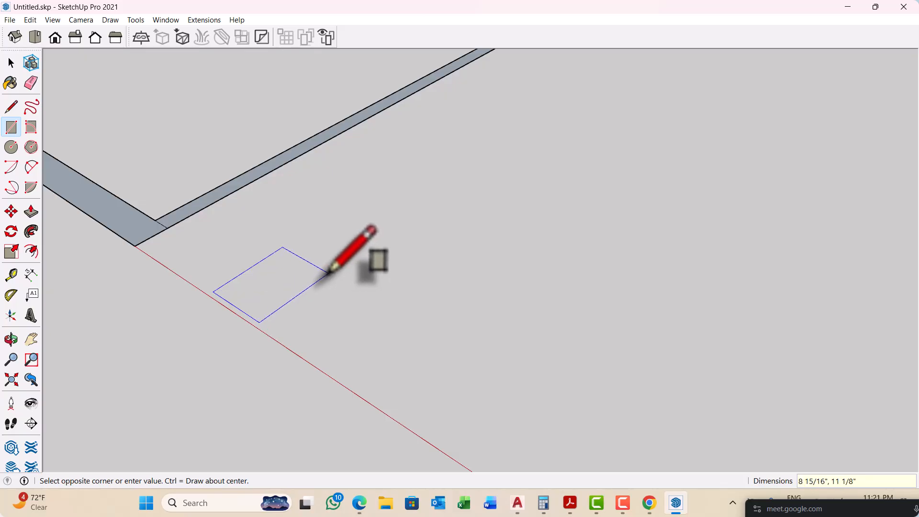
scroll(270, 287, down, 1)
key(Escape)
Step: Draw a 3,3 rectangle on the ground just outside the floor plan's front corner and delete it
scroll(229, 291, up, 1)
click(227, 291)
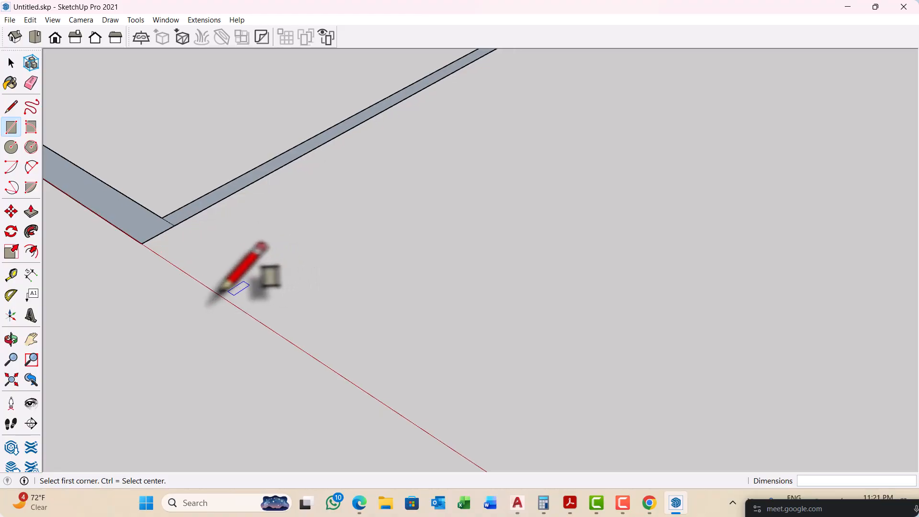
scroll(189, 292, up, 1)
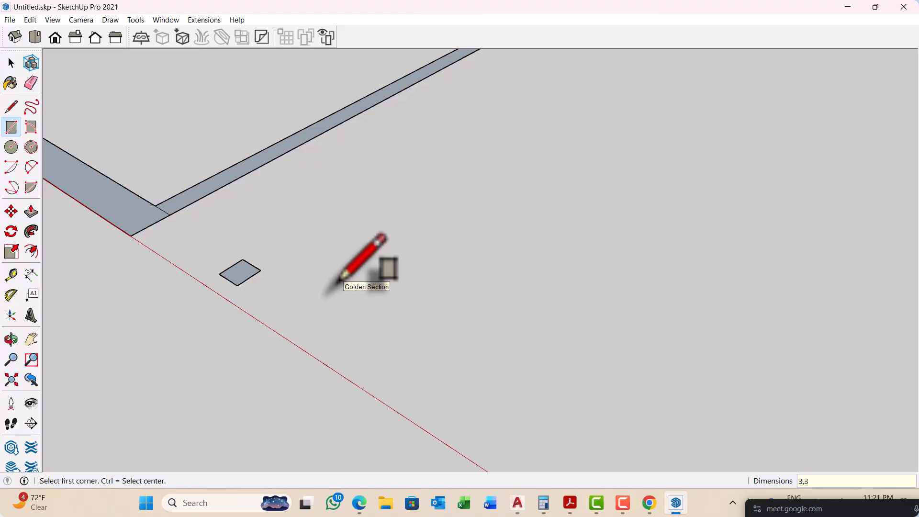
key(space)
scroll(244, 277, up, 1)
drag(190, 229, 372, 353)
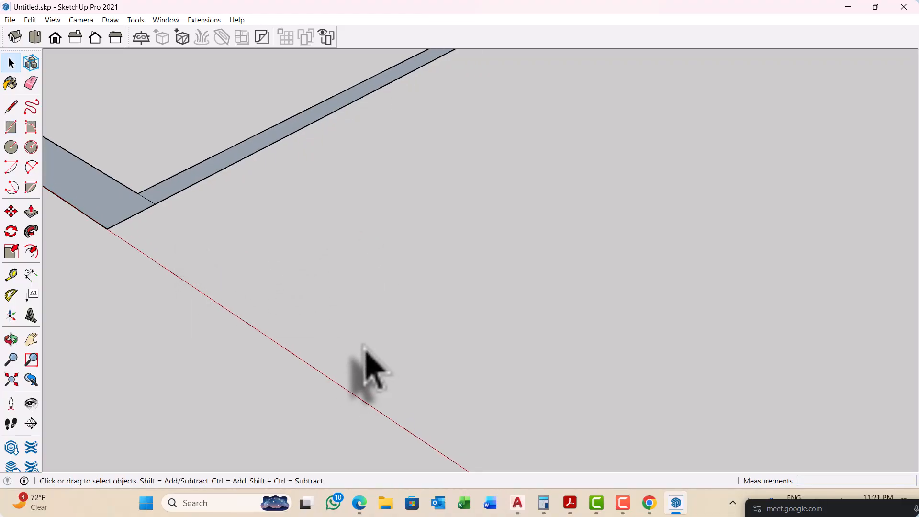
Step: Draw a small square with 2-inch sides on the ground just outside the floor plan's front corner
key(r)
scroll(196, 292, up, 2)
click(197, 268)
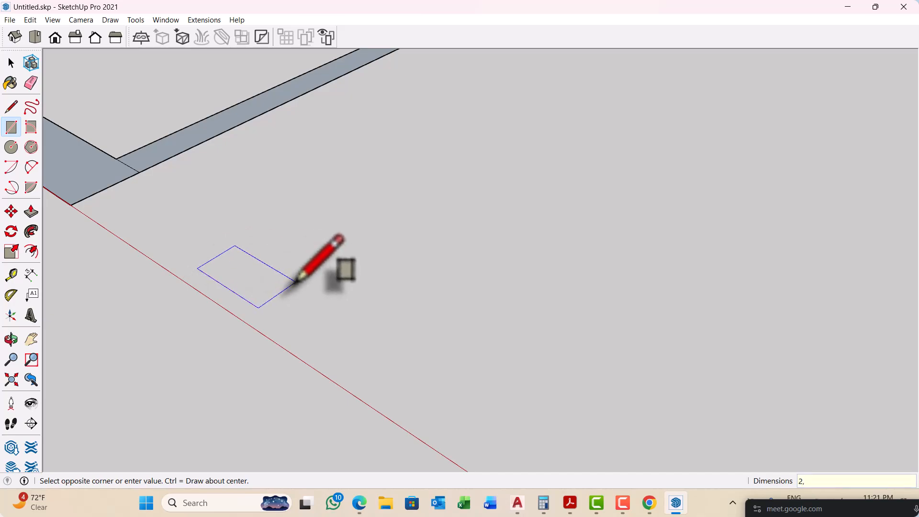
key(space)
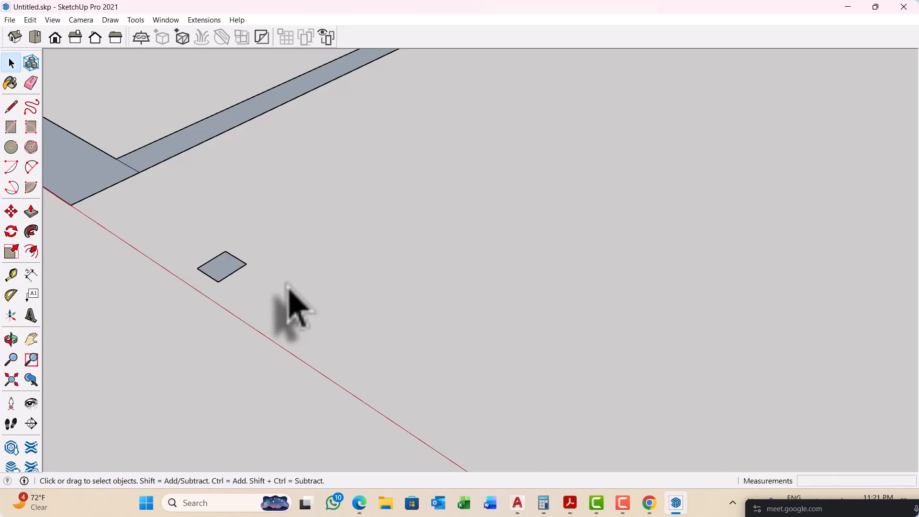
Step: Push/Pull the small square face upward by 2' 6" to form a tall, thin post
key(p)
scroll(215, 269, up, 1)
click(229, 268)
scroll(234, 266, down, 2)
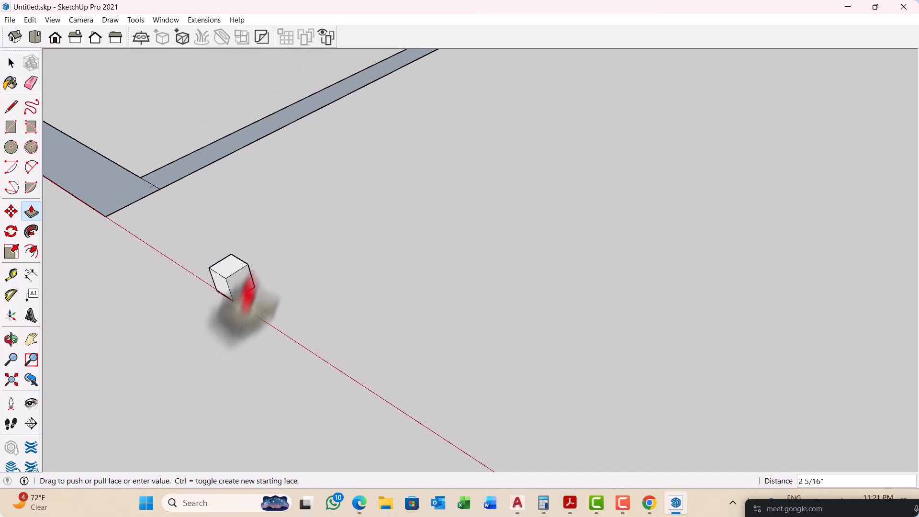
scroll(245, 293, down, 1)
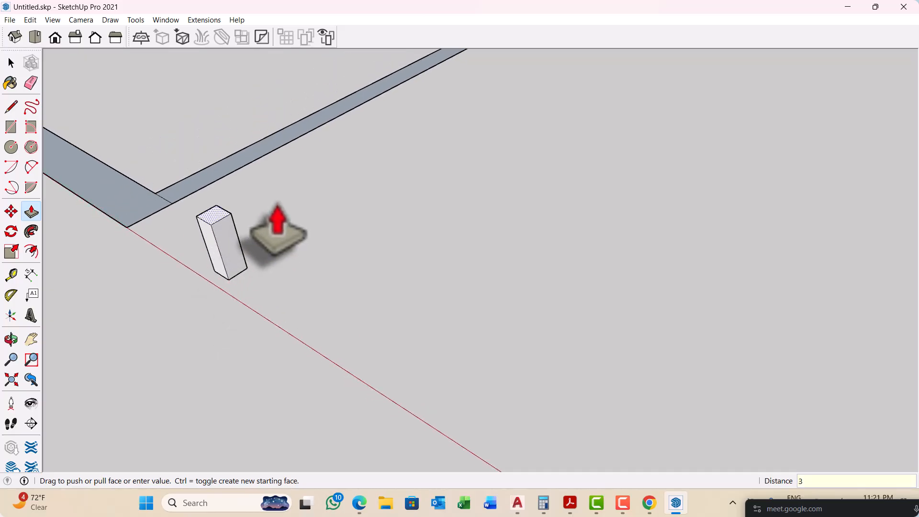
key(Return)
scroll(289, 269, down, 6)
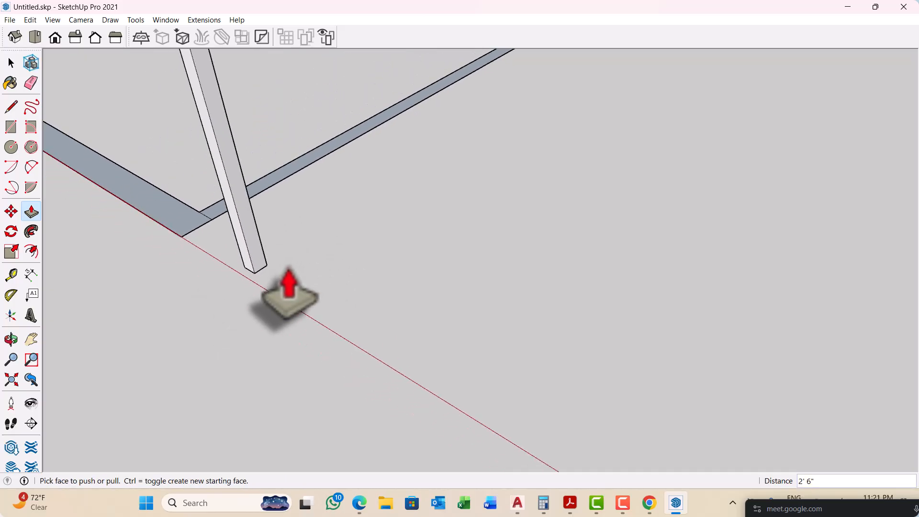
key(space)
middle_drag(288, 281, 404, 283)
scroll(359, 297, up, 3)
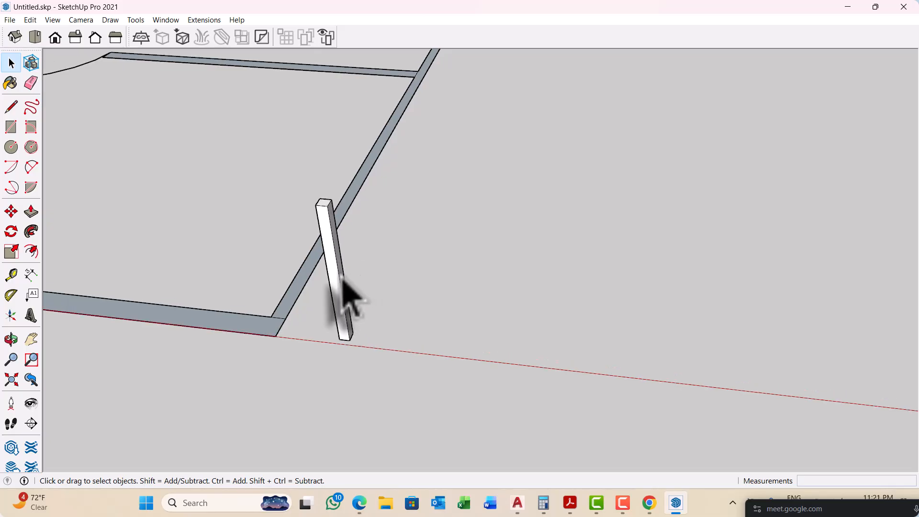
Step: Group the thin post's faces and edges into a single object
right_click(340, 272)
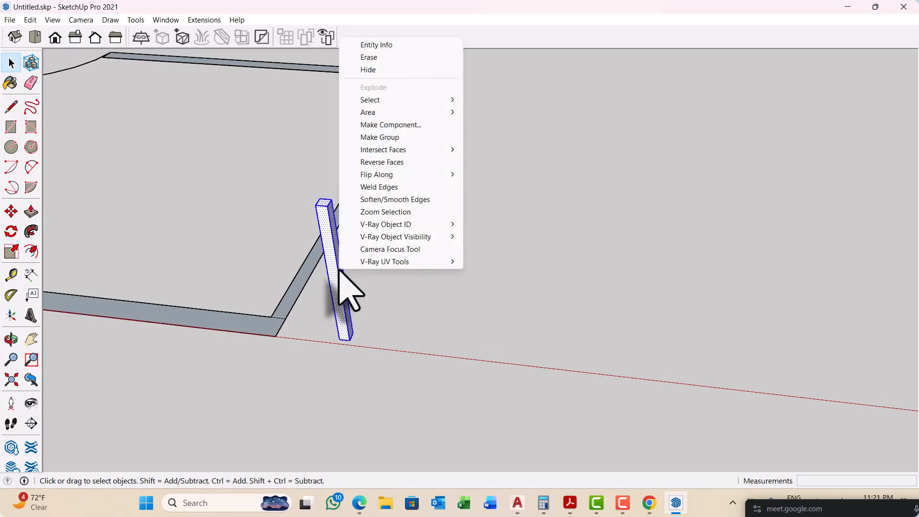
click(379, 137)
scroll(242, 211, down, 2)
middle_drag(242, 211, 271, 250)
scroll(273, 275, up, 3)
scroll(278, 269, up, 1)
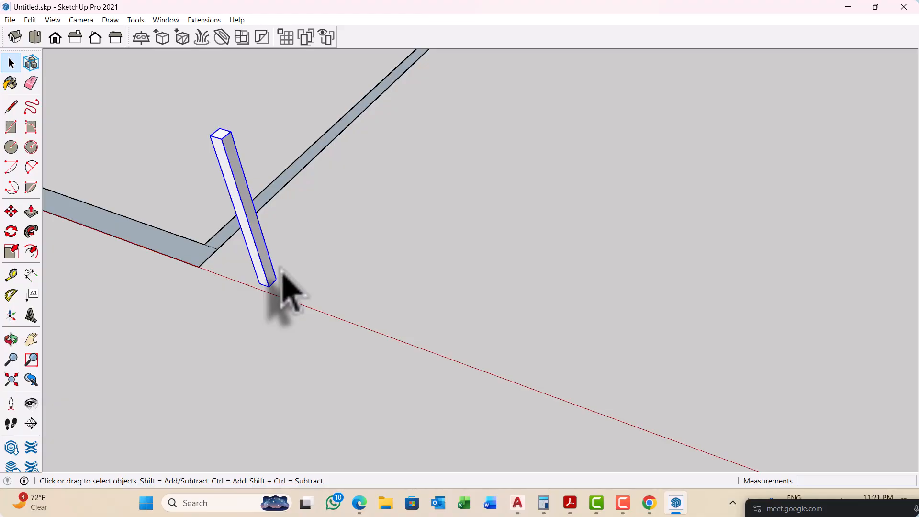
scroll(260, 246, down, 5)
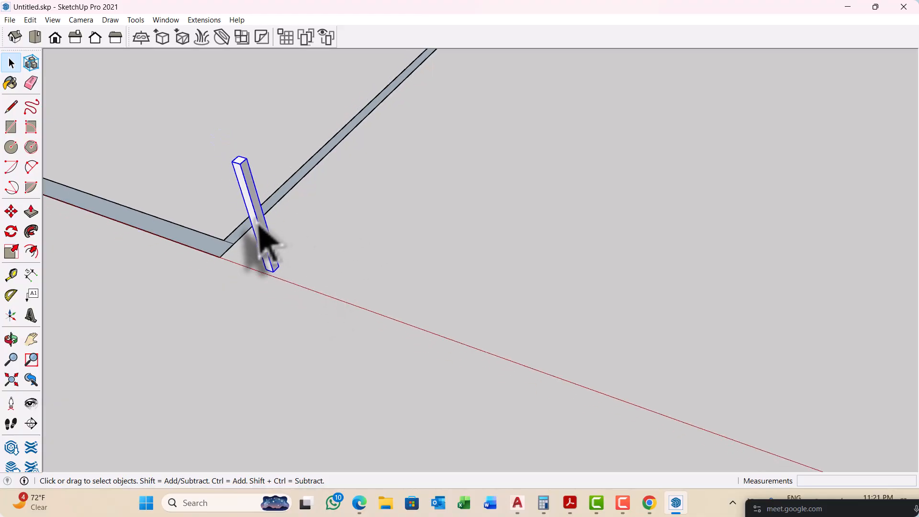
Step: Draw a 36,24 rectangle on the ground beside the post, outside the floor plan
scroll(464, 283, up, 1)
key(e)
scroll(371, 249, up, 2)
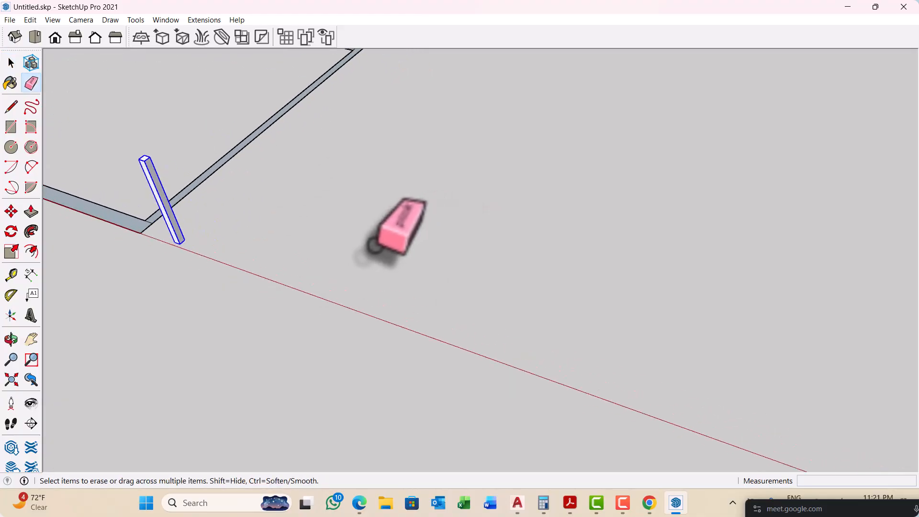
scroll(335, 249, up, 1)
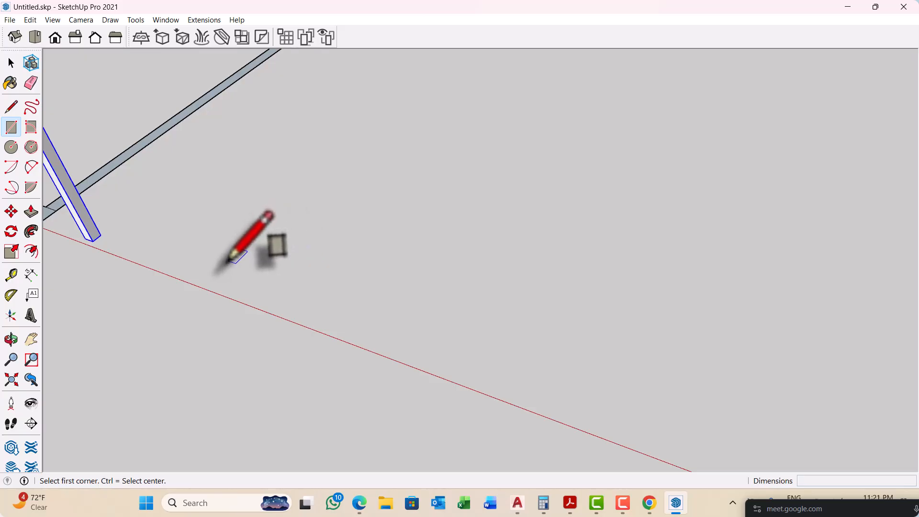
click(228, 261)
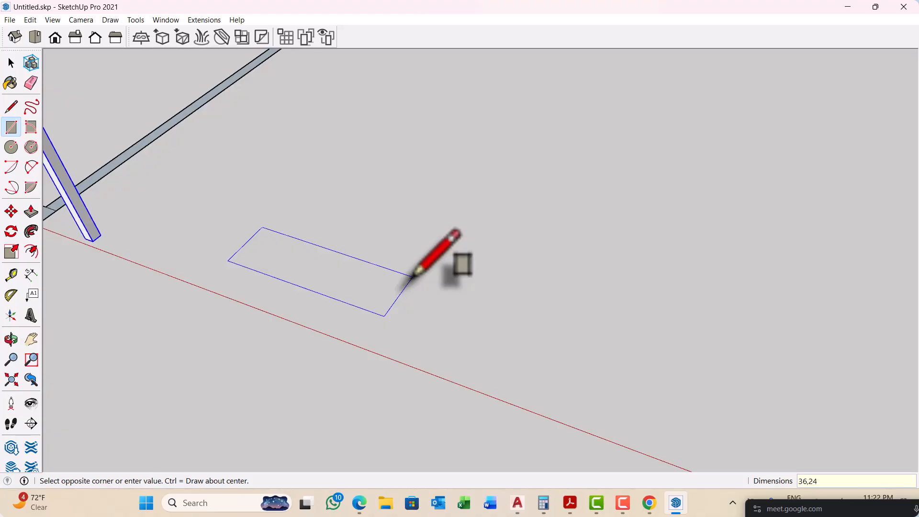
key(Return)
Step: Push/Pull the ground rectangle upward into a thin tabletop slab
scroll(414, 272, down, 5)
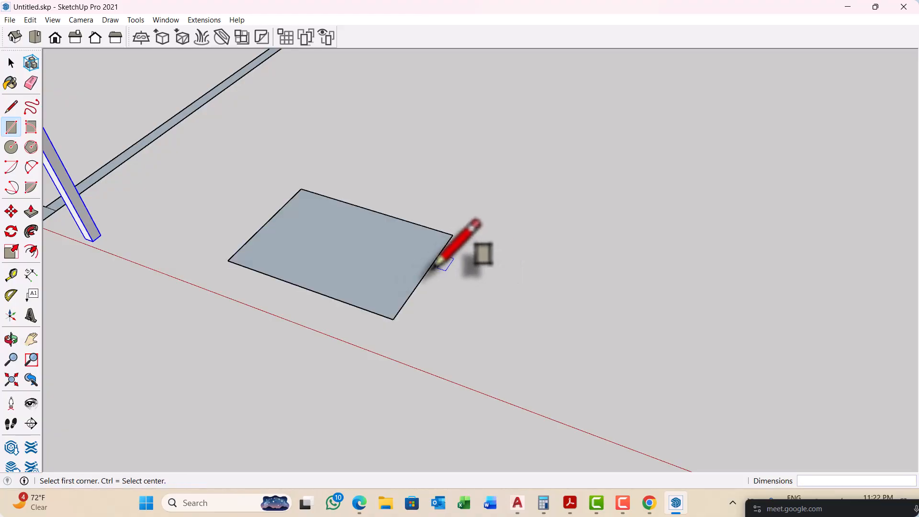
key(space)
scroll(455, 292, up, 6)
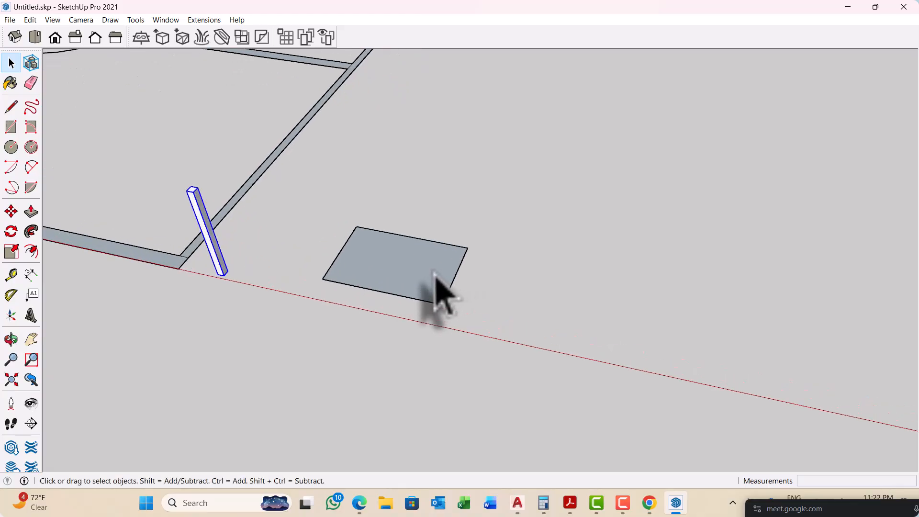
key(p)
drag(415, 311, 421, 289)
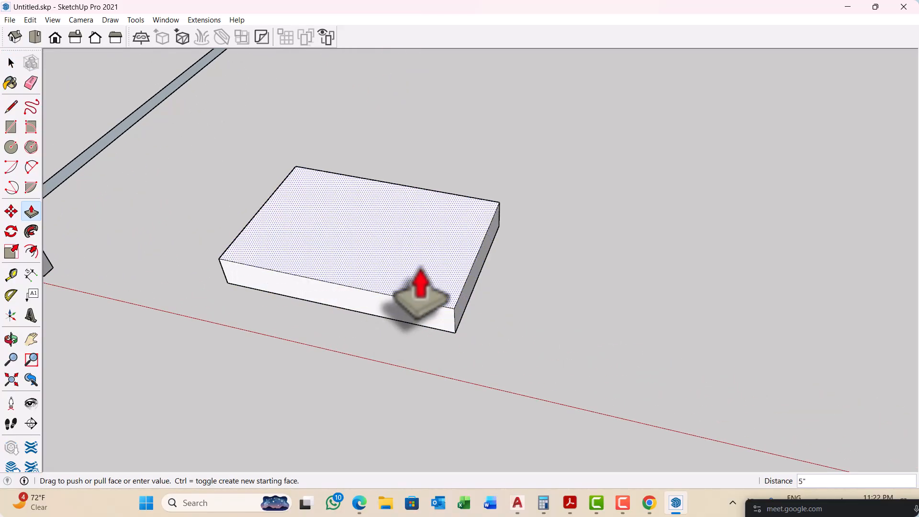
key(Return)
Step: Select all of the tabletop slab's geometry and make it a group
scroll(431, 289, down, 4)
middle_drag(438, 294, 403, 284)
key(space)
scroll(402, 282, up, 1)
double_click(402, 282)
right_click(403, 284)
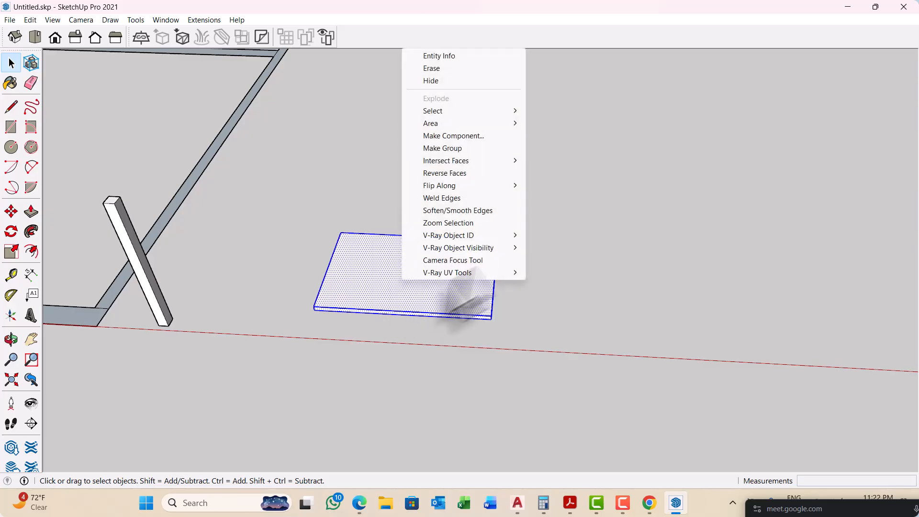
click(463, 149)
middle_drag(389, 308, 361, 299)
Step: Move the tabletop slab by its lower front corner onto the top corner of the post
key(m)
scroll(328, 318, up, 3)
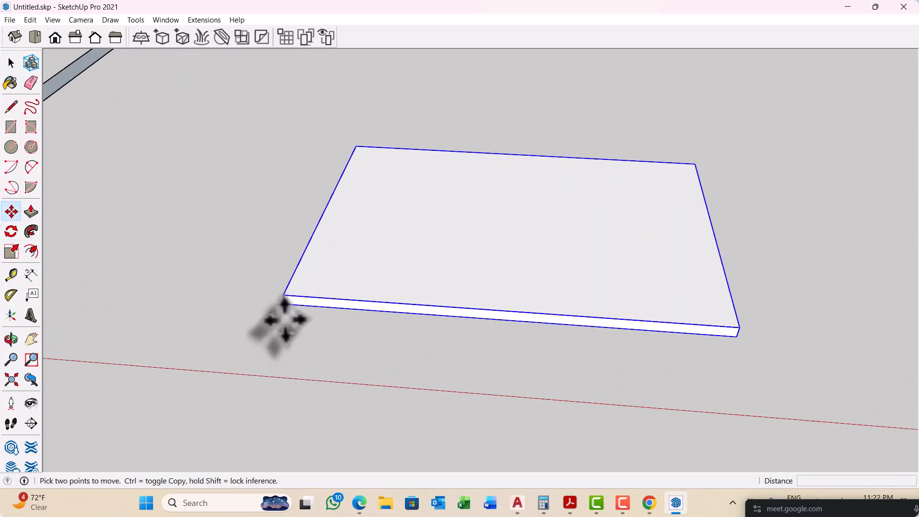
click(285, 304)
scroll(373, 283, down, 1)
scroll(364, 286, down, 3)
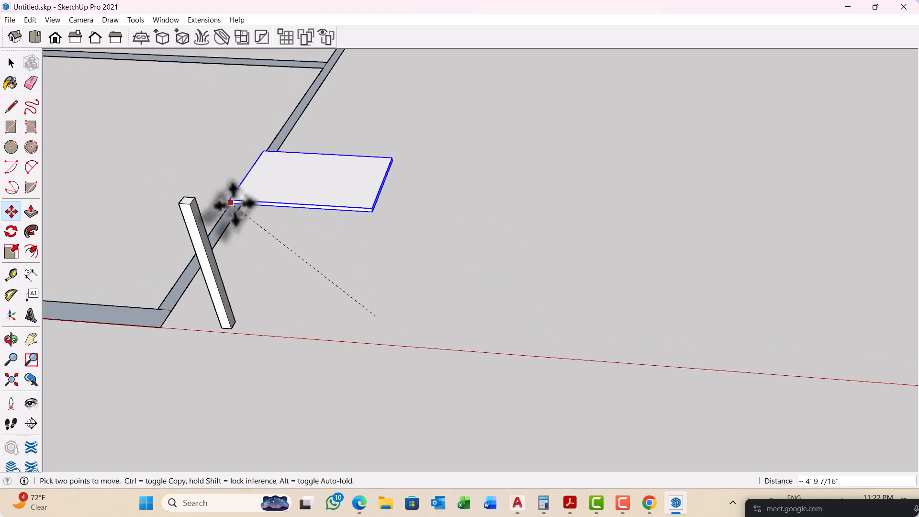
scroll(233, 201, up, 2)
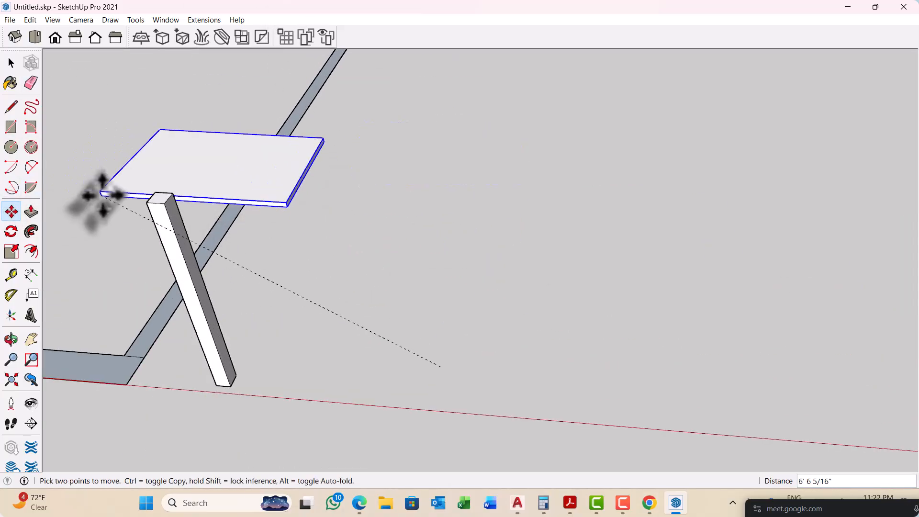
scroll(193, 197, up, 4)
click(168, 215)
scroll(135, 181, down, 7)
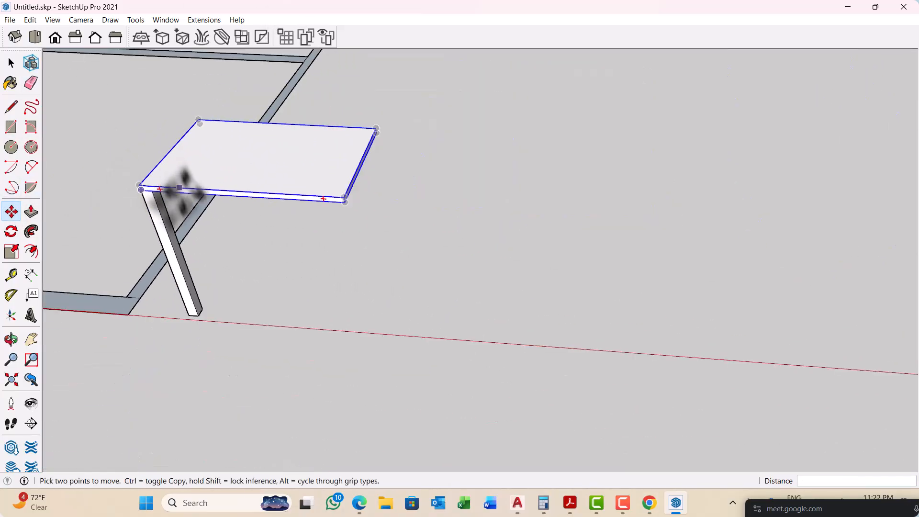
Step: Copy the leg 2' 10" along the tabletop's front edge to the opposite front corner
middle_drag(185, 195, 323, 266)
key(space)
scroll(192, 289, up, 1)
scroll(194, 291, up, 1)
click(197, 293)
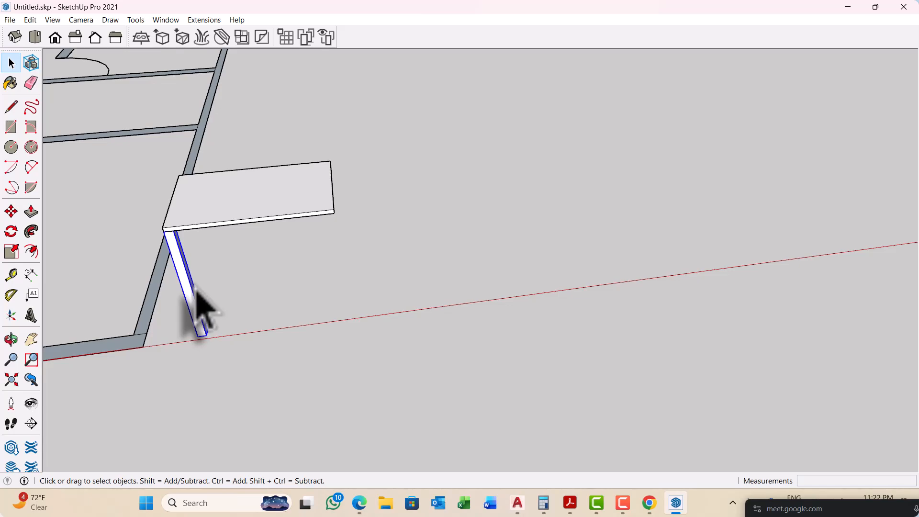
key(m)
scroll(148, 225, up, 3)
click(193, 235)
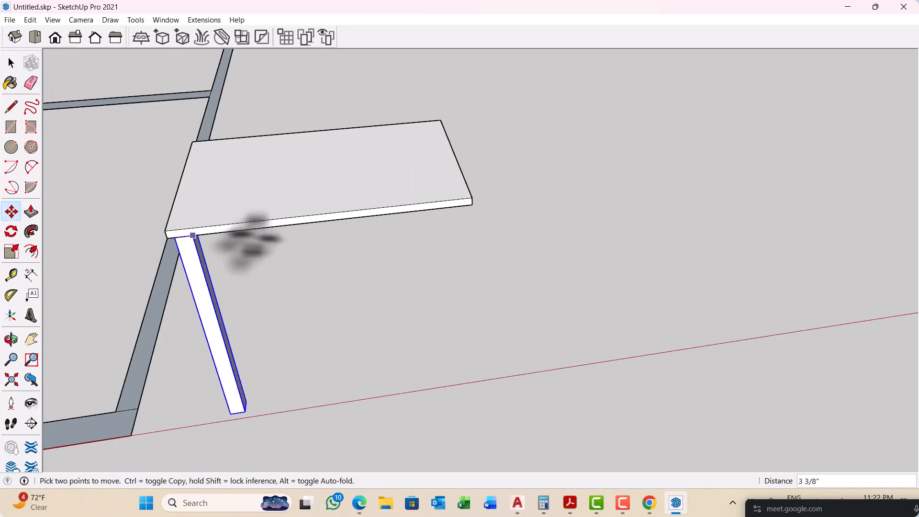
key(ctrl)
click(472, 206)
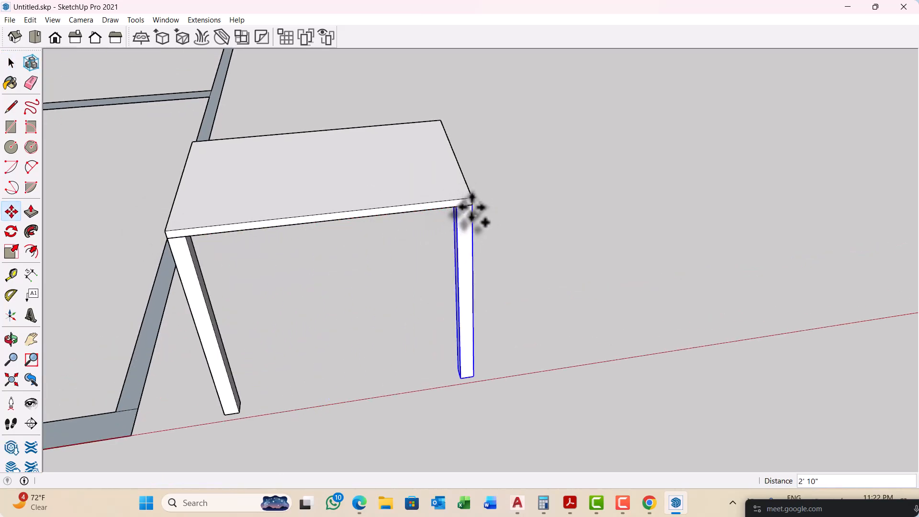
Step: Copy the two front legs together to the rear corners of the tabletop and clear the selection
scroll(439, 255, down, 4)
middle_drag(450, 251, 263, 221)
scroll(390, 289, down, 3)
key(space)
scroll(236, 206, up, 2)
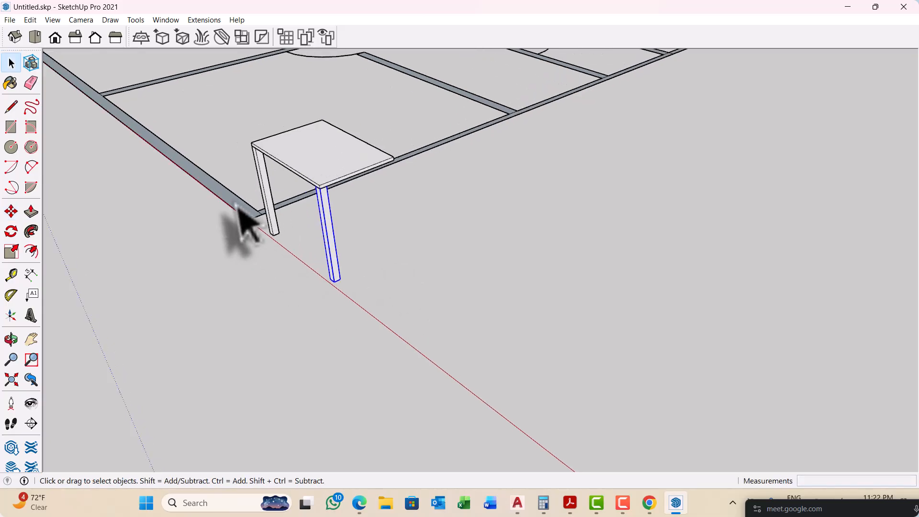
scroll(253, 222, up, 2)
middle_drag(273, 191, 327, 149)
key(m)
scroll(316, 160, up, 2)
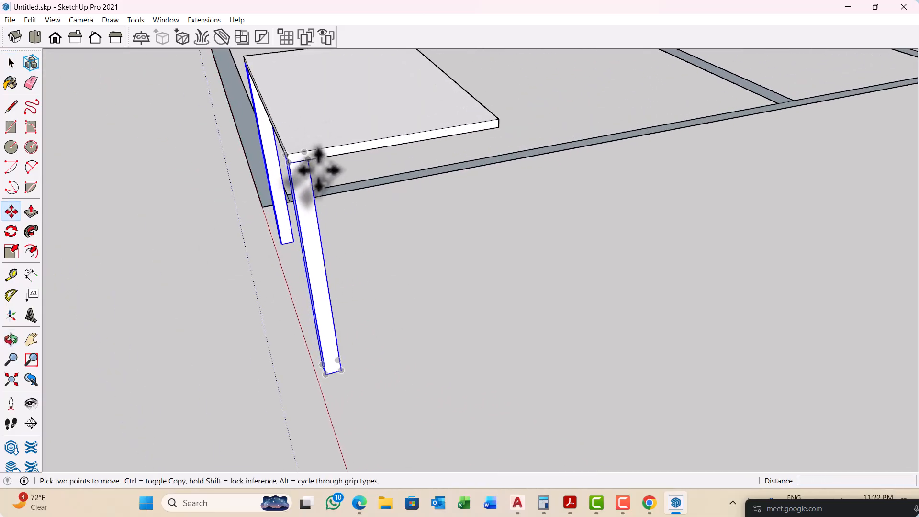
click(302, 164)
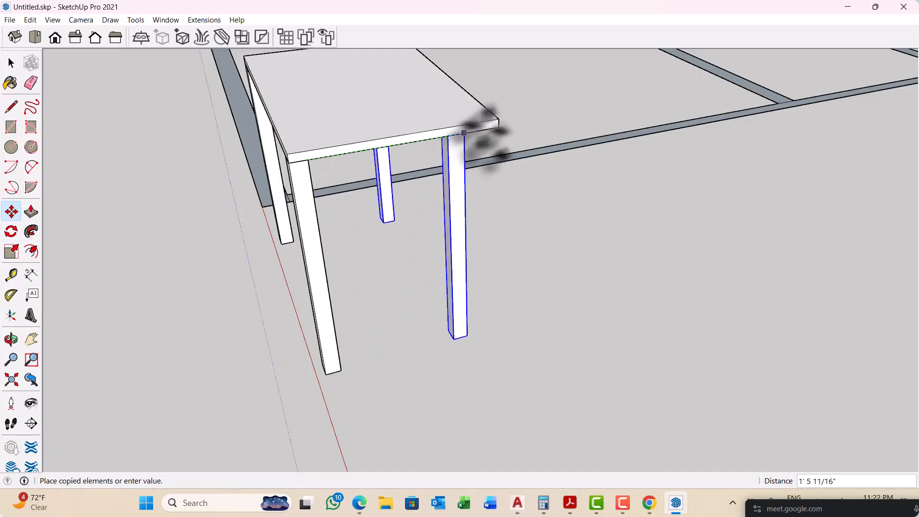
click(497, 128)
key(space)
scroll(526, 320, down, 5)
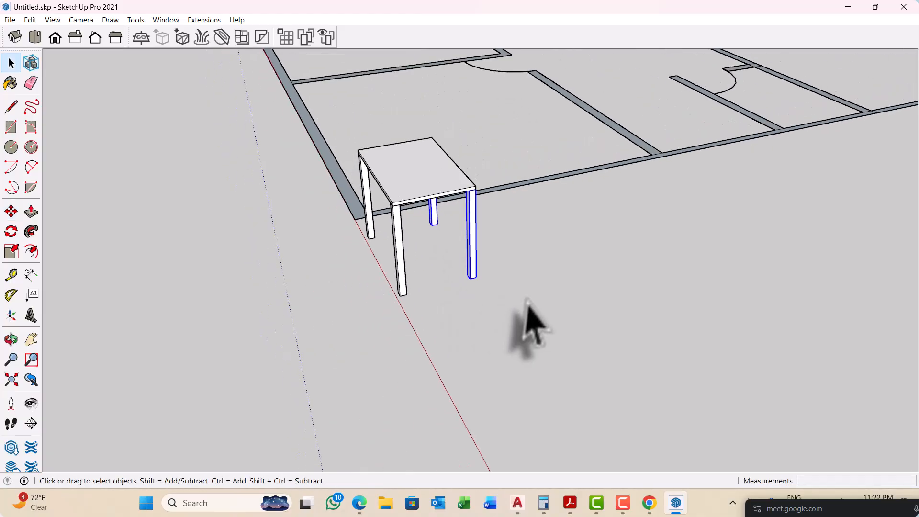
click(525, 328)
Step: Examine the assembled table, its top and its four legs, from several angles and distances
middle_drag(525, 328, 555, 222)
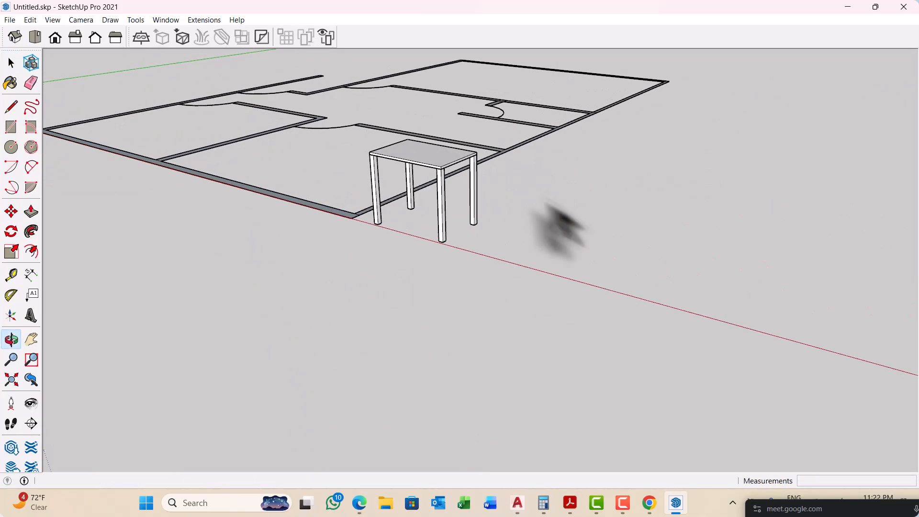
scroll(472, 189, up, 4)
middle_drag(416, 185, 378, 216)
scroll(374, 177, up, 1)
scroll(374, 168, up, 1)
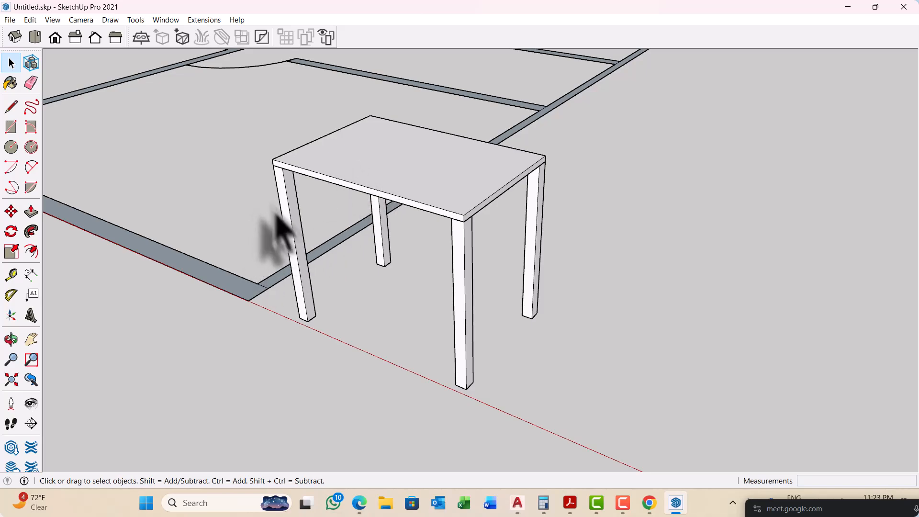
scroll(292, 241, up, 3)
middle_drag(304, 258, 384, 267)
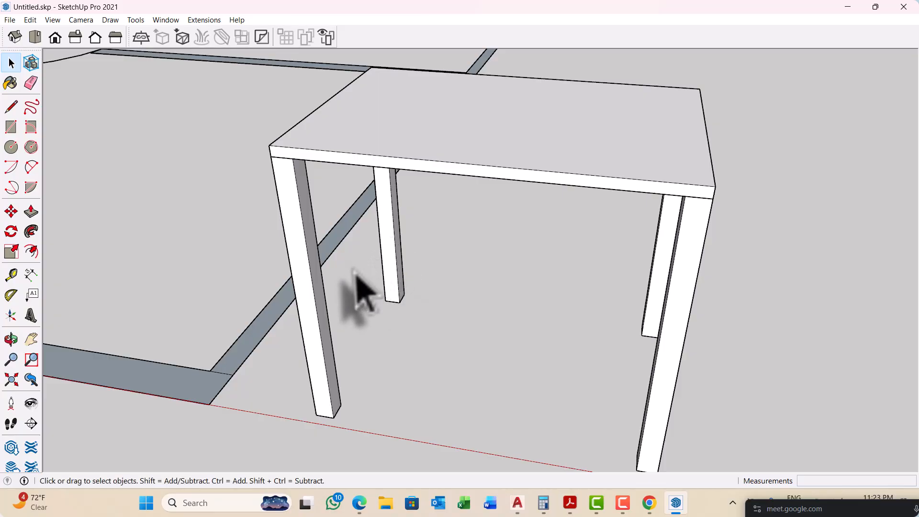
middle_drag(684, 345, 561, 292)
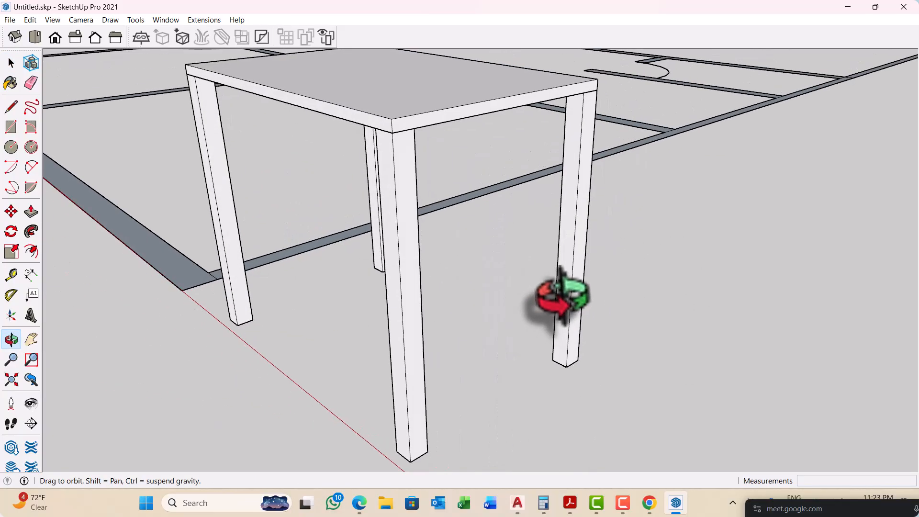
middle_drag(512, 224, 492, 267)
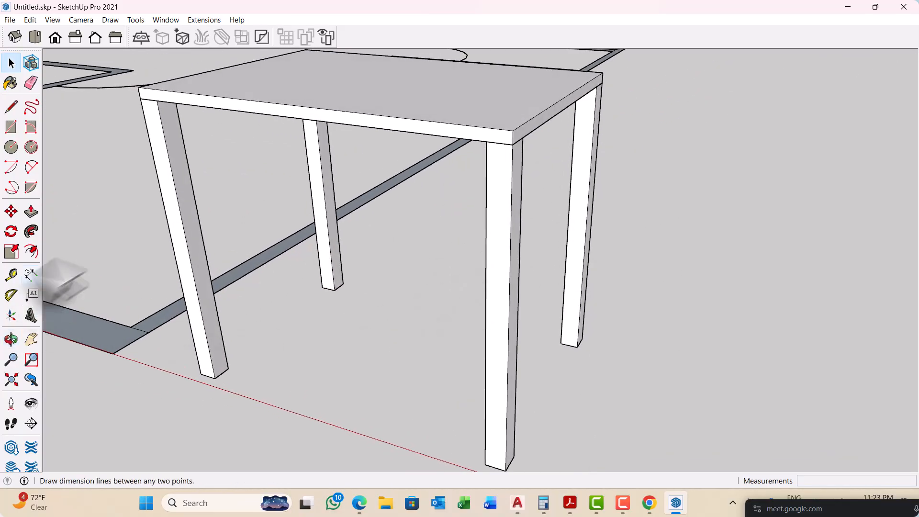
scroll(482, 281, down, 3)
middle_drag(544, 329, 335, 328)
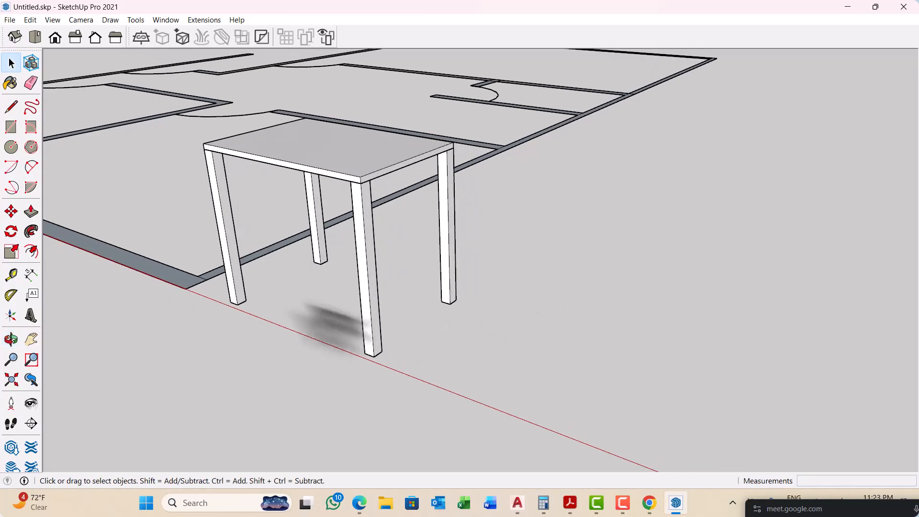
scroll(250, 273, up, 5)
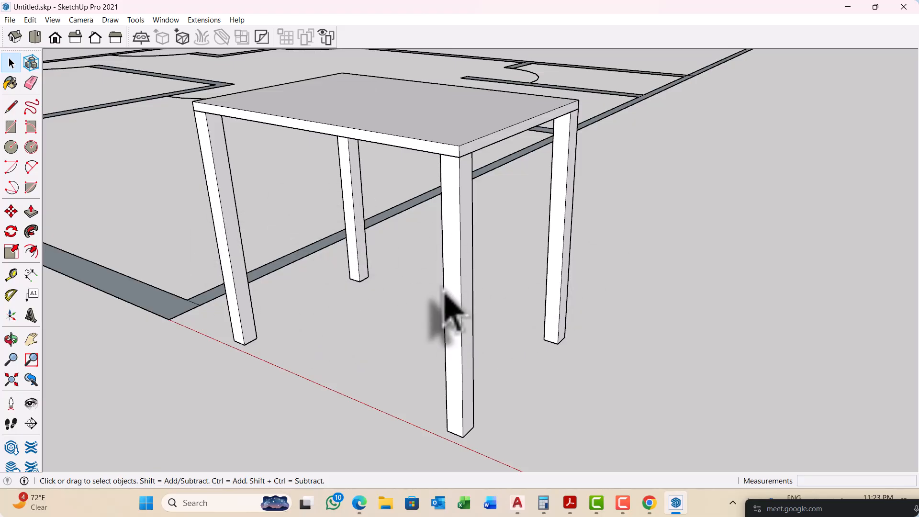
middle_drag(442, 292, 462, 258)
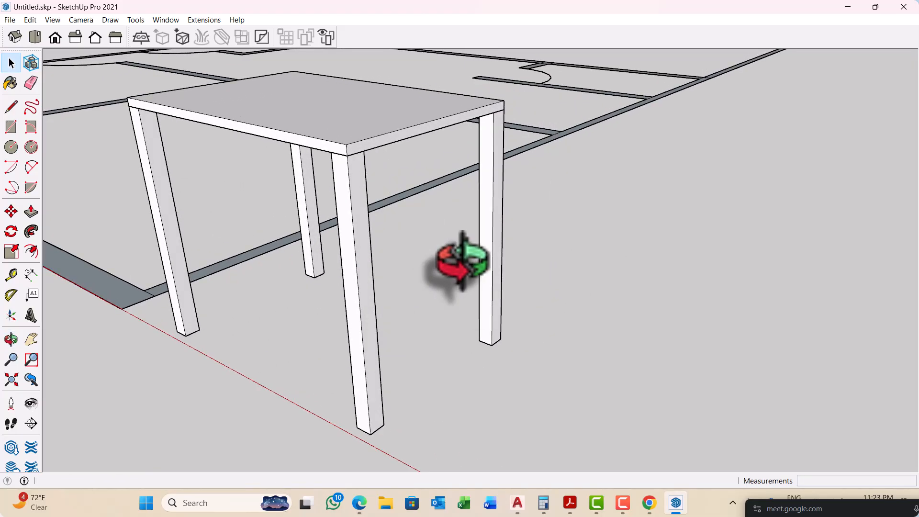
scroll(474, 301, down, 2)
scroll(236, 205, up, 2)
scroll(251, 196, up, 3)
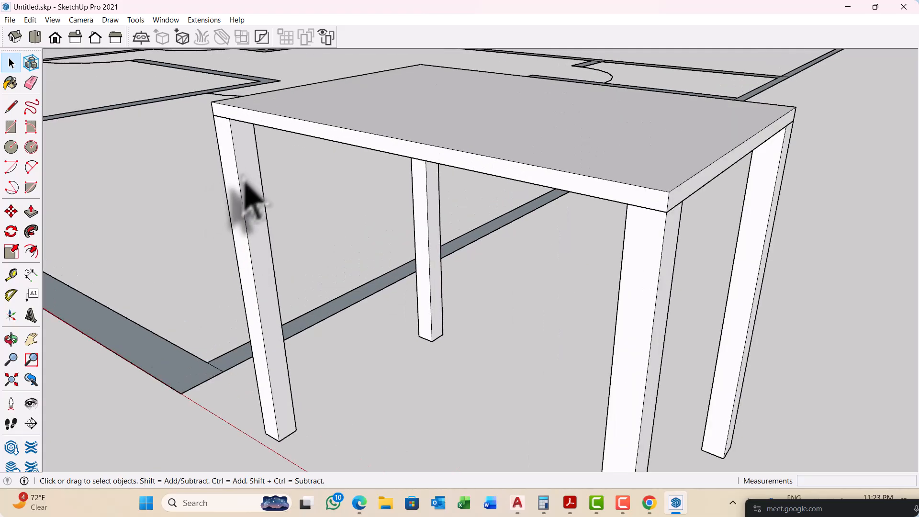
scroll(211, 215, down, 3)
middle_drag(242, 242, 287, 221)
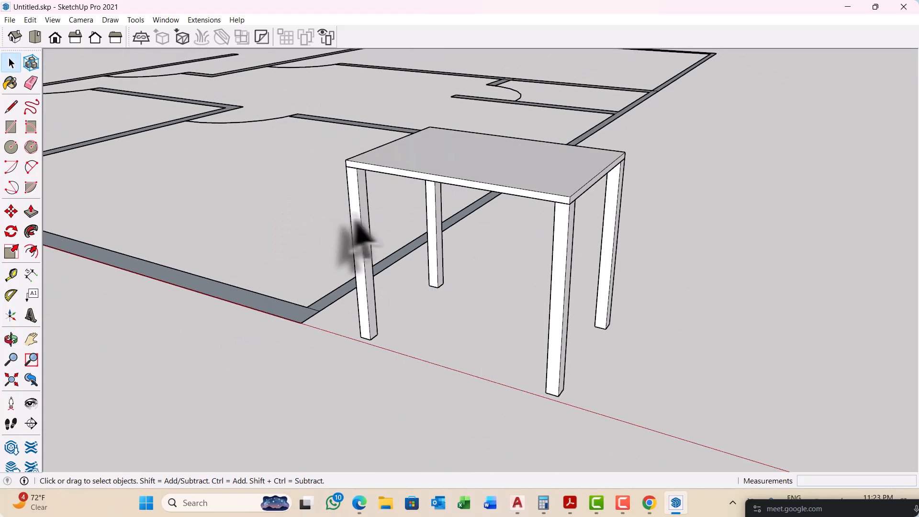
scroll(355, 267, down, 1)
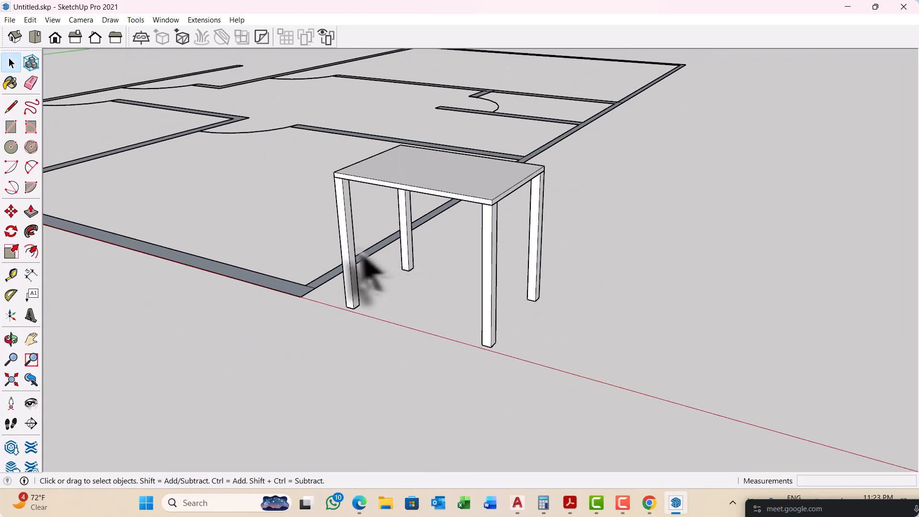
middle_drag(366, 253, 333, 243)
scroll(387, 220, down, 1)
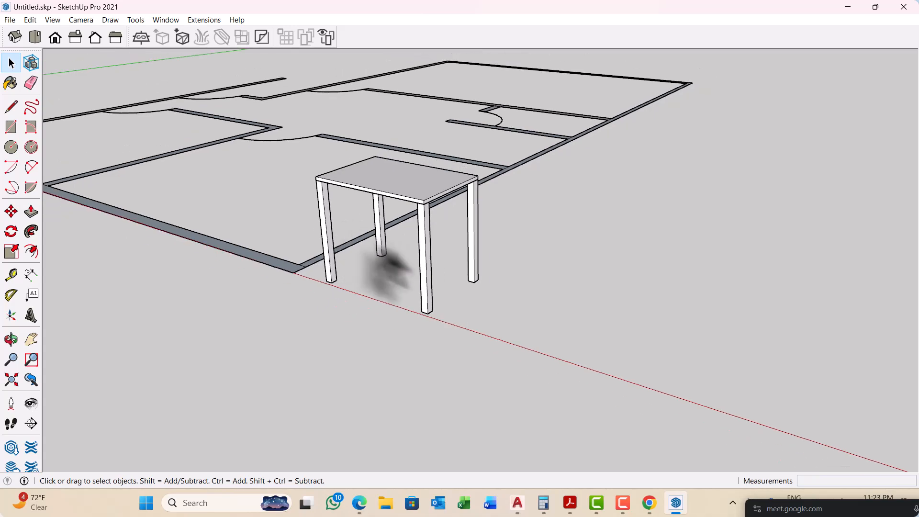
Step: Copy the whole table about 6' 9 5/8" along the red axis, away from the floor plan, and clear the selection
middle_drag(437, 257, 364, 244)
middle_drag(368, 254, 421, 262)
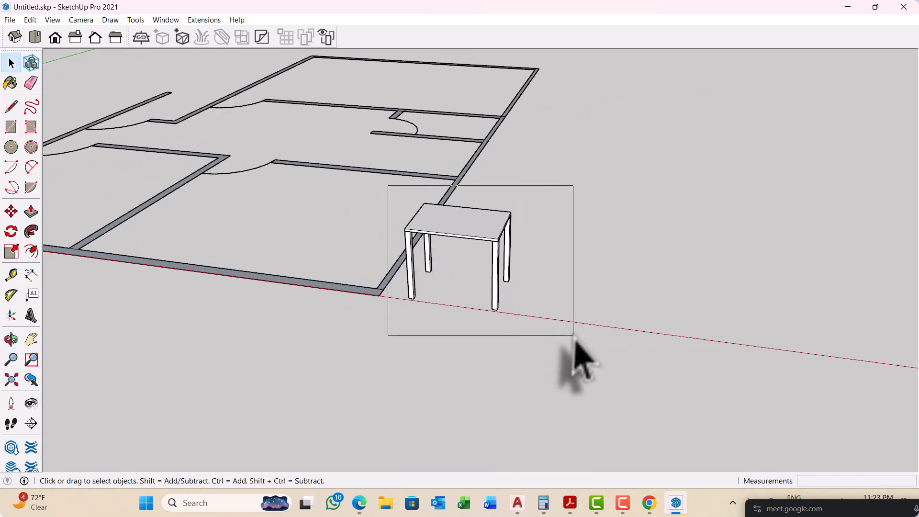
middle_drag(580, 363, 430, 302)
key(m)
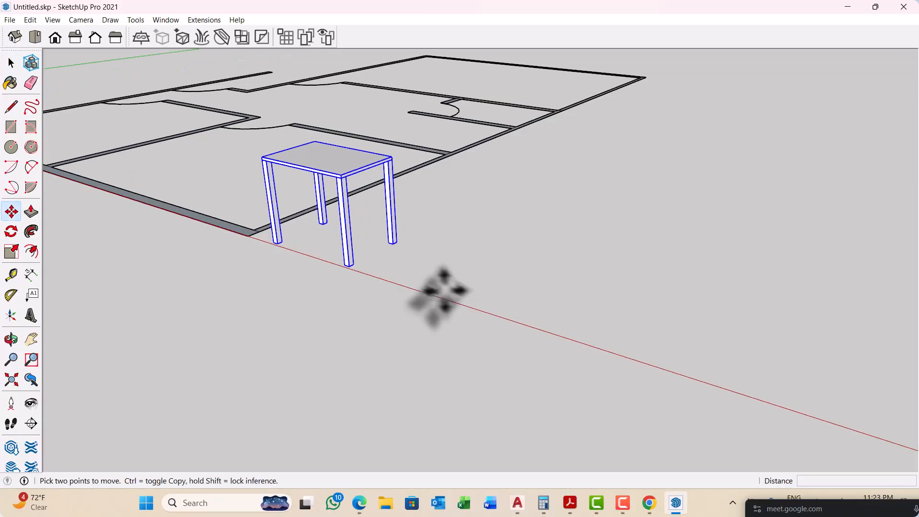
click(411, 279)
key(ctrl)
scroll(331, 273, down, 1)
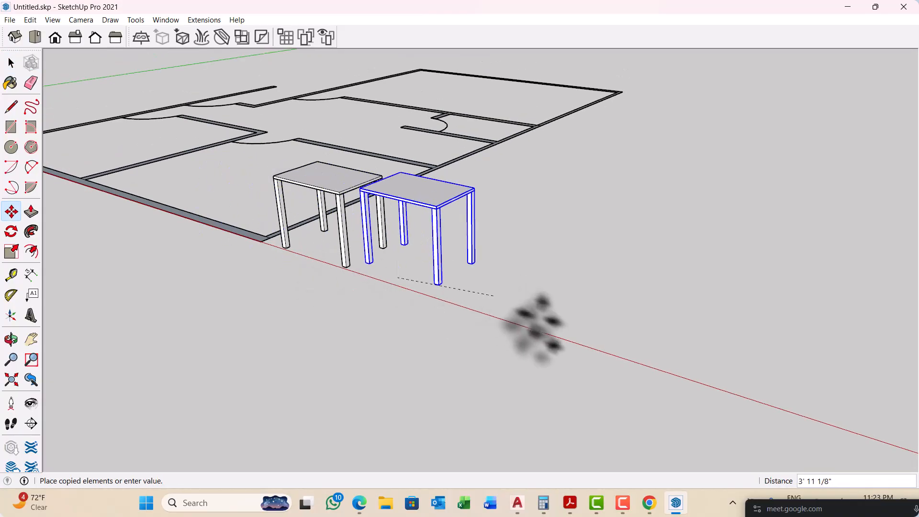
click(597, 337)
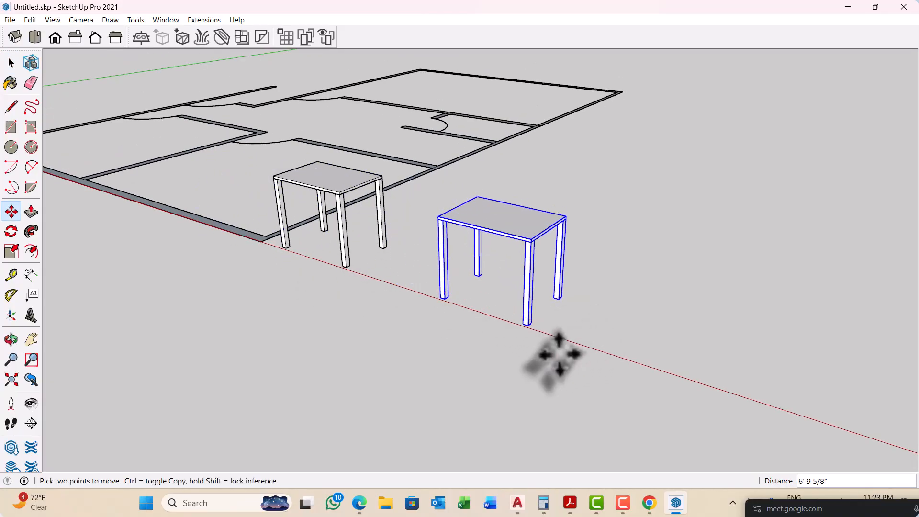
key(space)
click(527, 362)
Step: Shorten the original table's front leg nearest the floor plan by pushing its top face down 2" inside its group, and close the group
middle_drag(378, 354, 386, 314)
scroll(366, 236, up, 5)
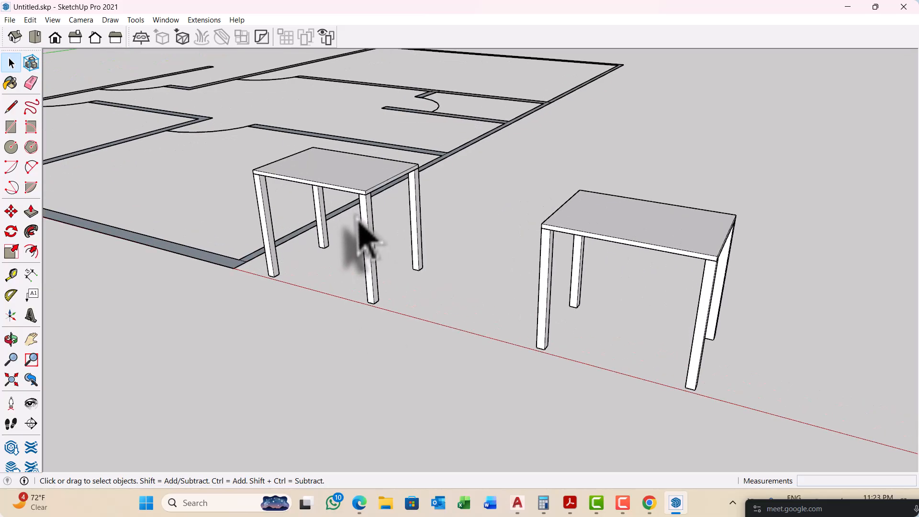
scroll(237, 198, up, 6)
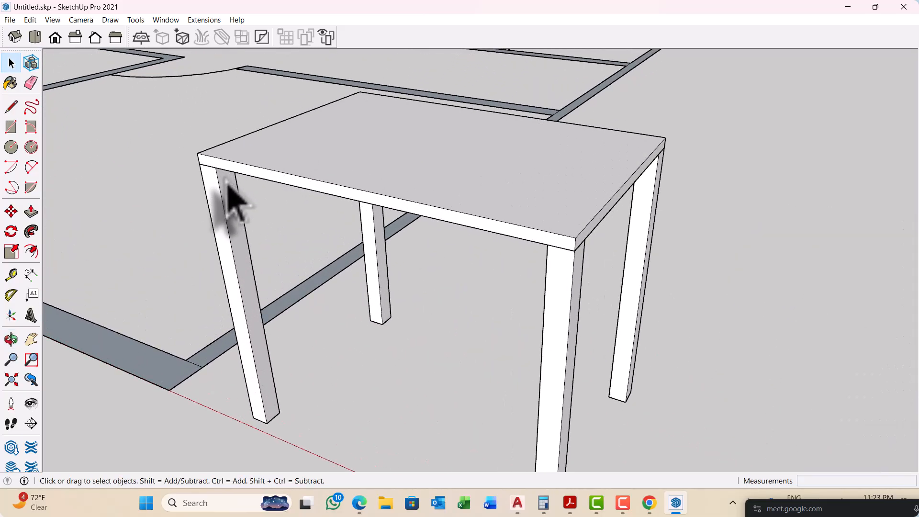
triple_click(210, 207)
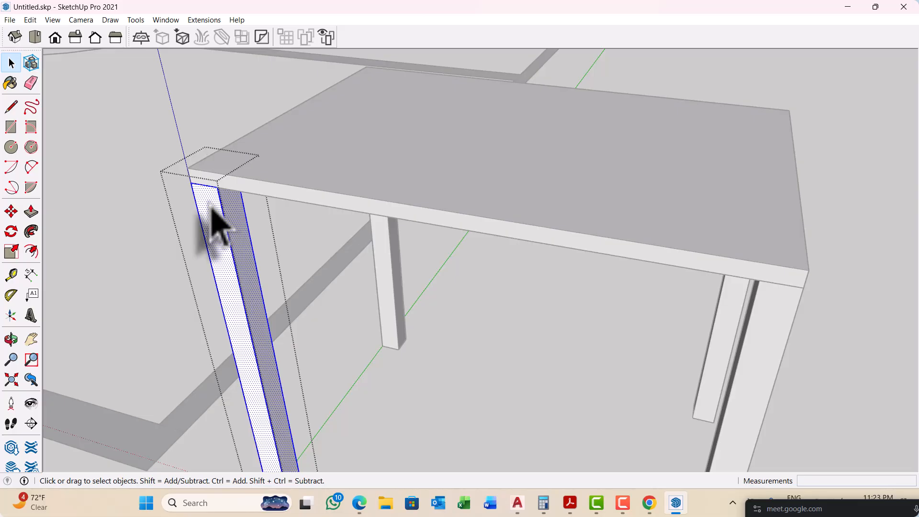
click(212, 209)
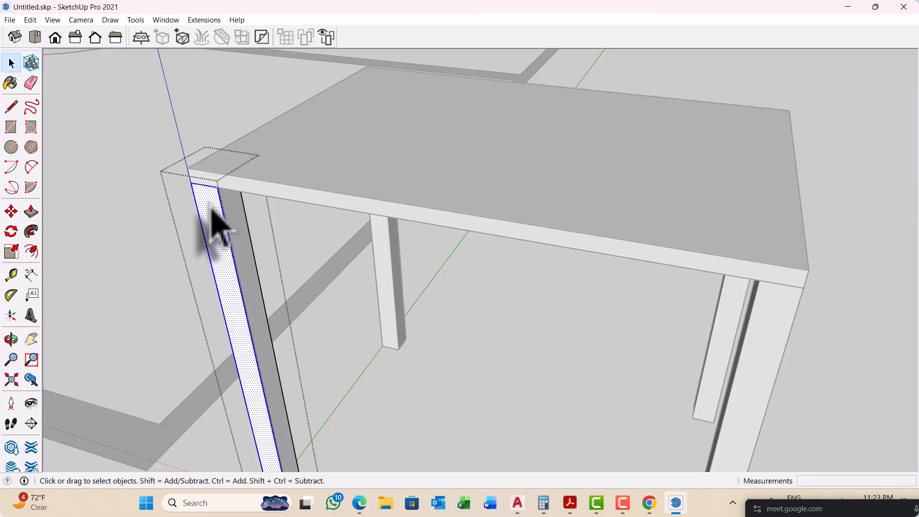
key(p)
scroll(201, 185, up, 4)
click(212, 200)
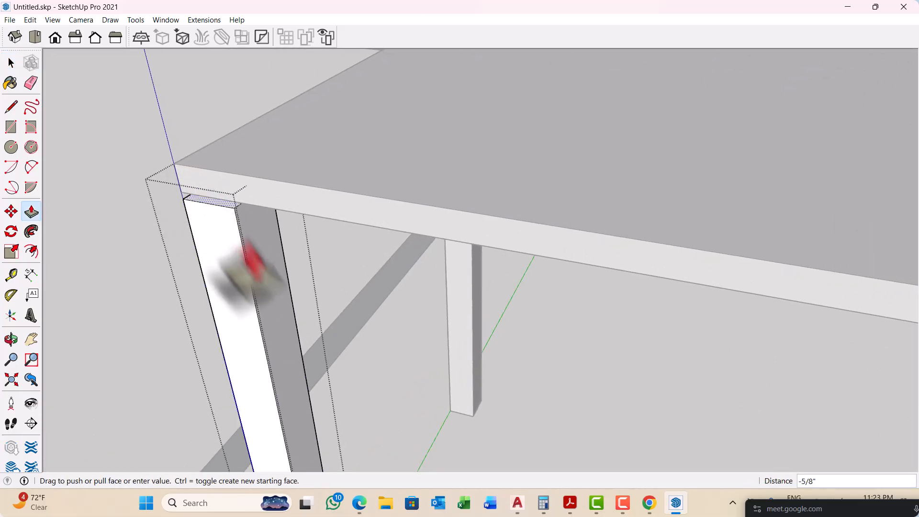
text(2)
key(Return)
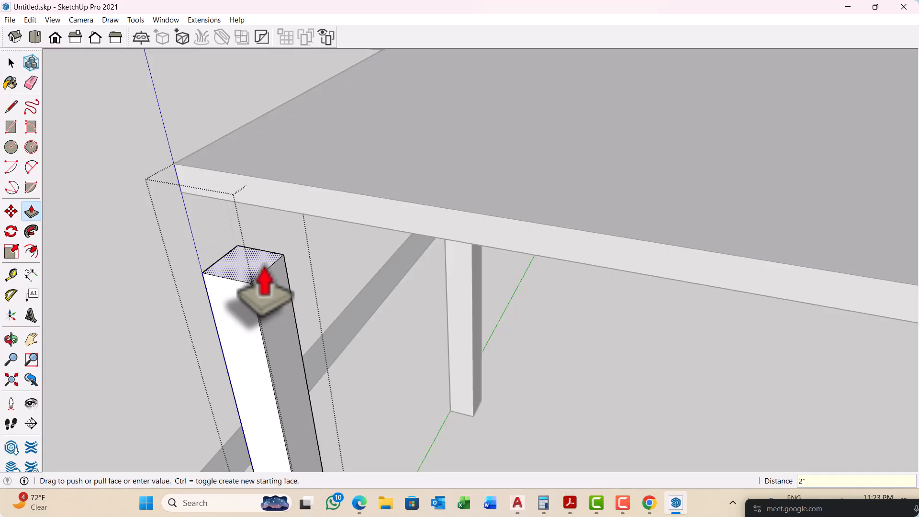
key(Return)
click(30, 211)
scroll(164, 218, down, 4)
scroll(725, 297, up, 2)
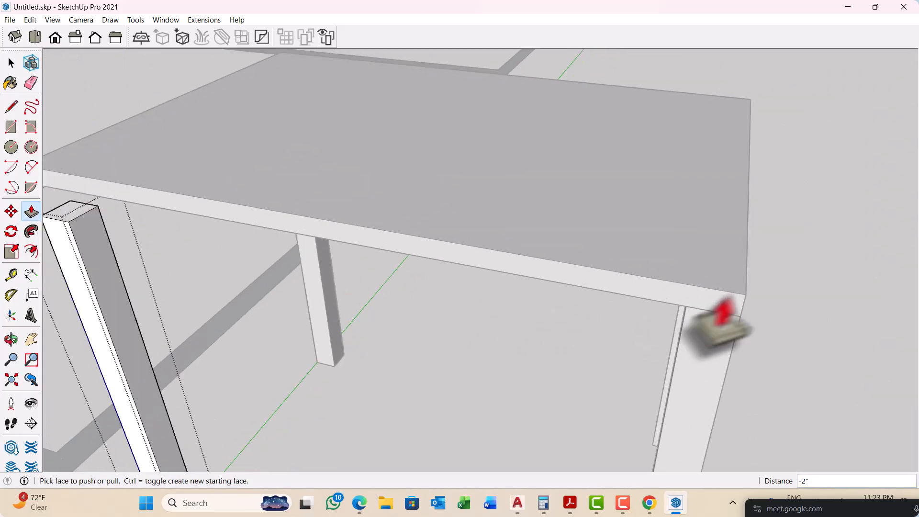
key(space)
scroll(723, 326, down, 6)
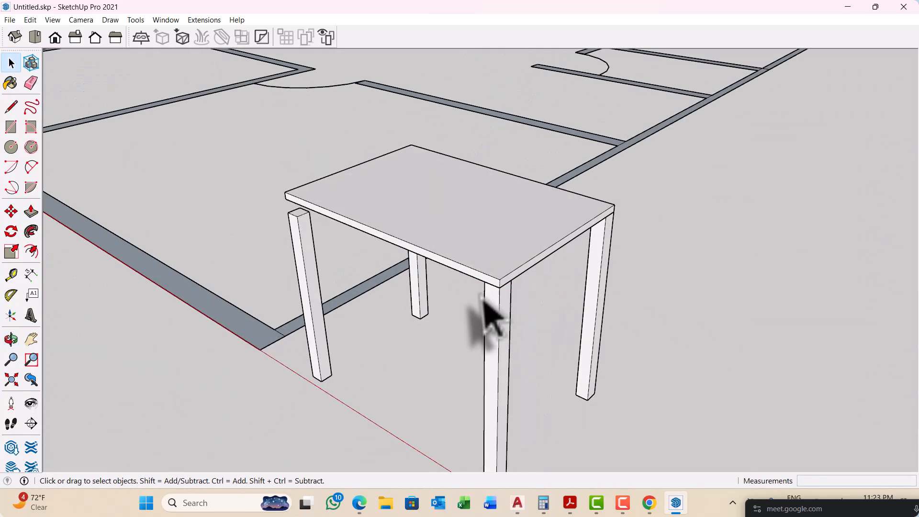
Step: Delete three legs of the copied table, keeping only the front leg nearest the original table
scroll(474, 310, up, 2)
scroll(335, 244, down, 4)
scroll(201, 216, up, 2)
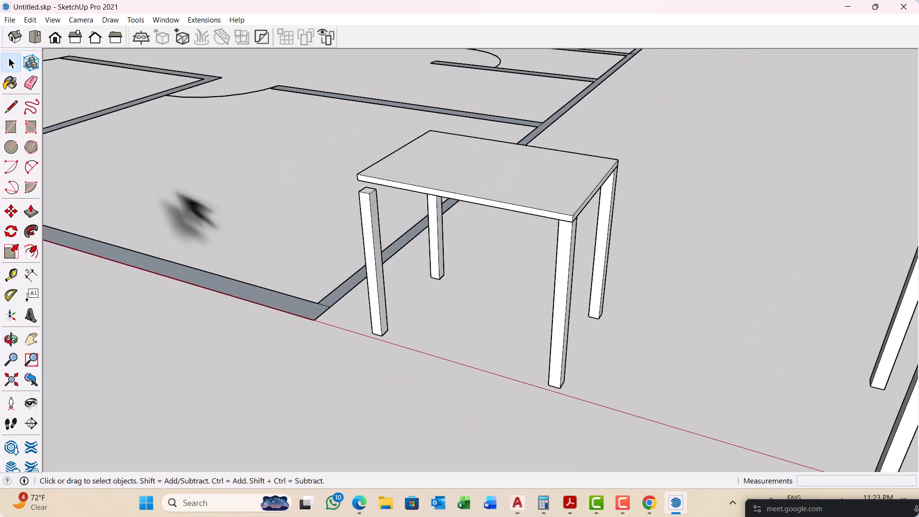
scroll(229, 211, down, 3)
scroll(435, 251, up, 3)
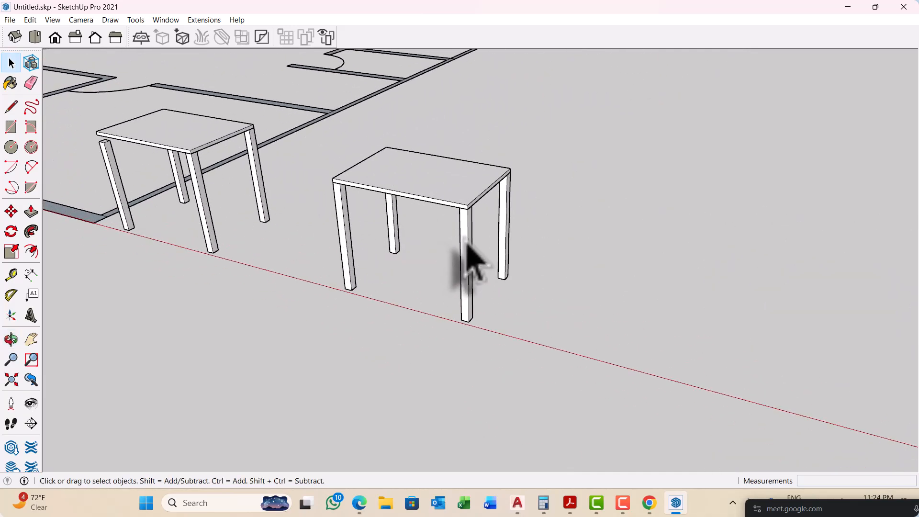
click(467, 249)
key(Delete)
scroll(493, 247, up, 1)
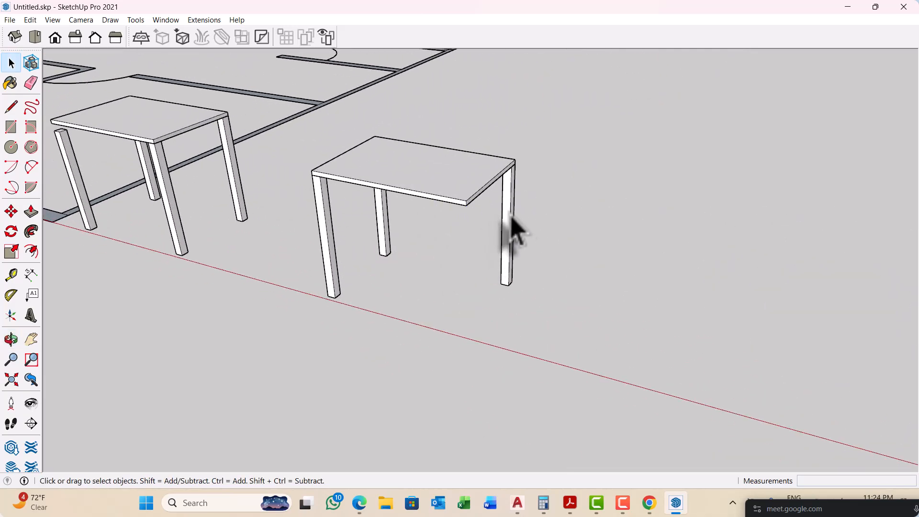
click(514, 230)
key(Delete)
click(383, 223)
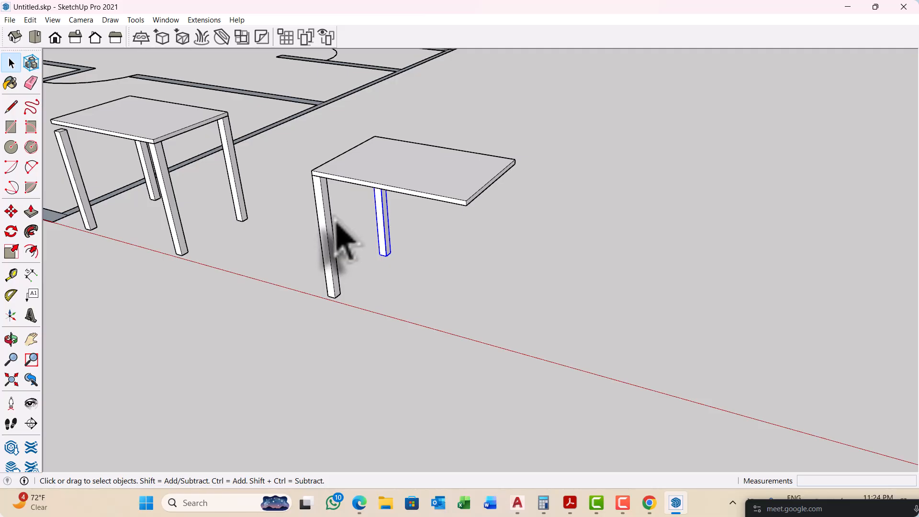
key(Delete)
Step: Turn the copied table's remaining leg into a component with the definition name POST
click(324, 224)
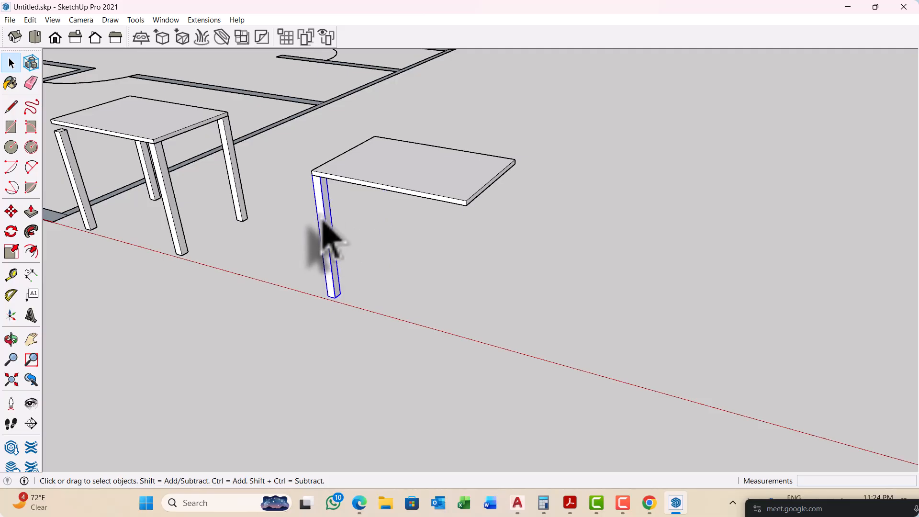
right_click(323, 229)
click(383, 321)
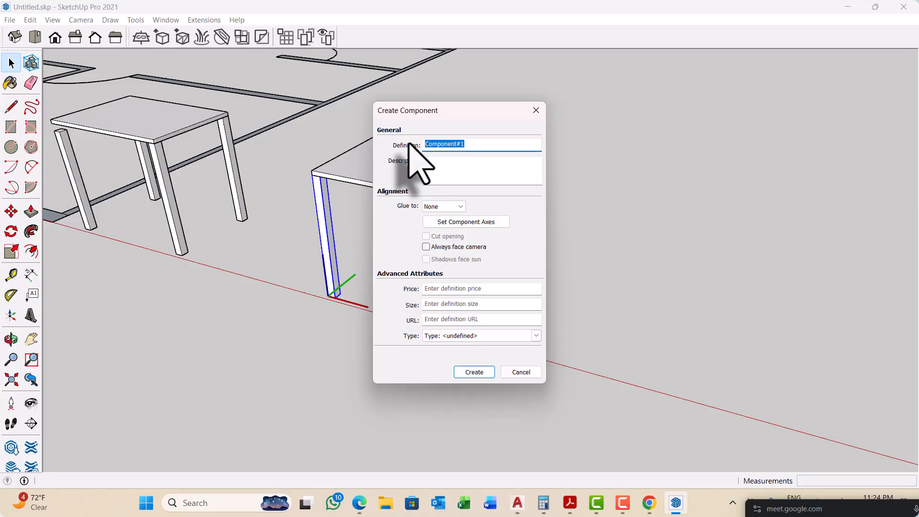
text(POST)
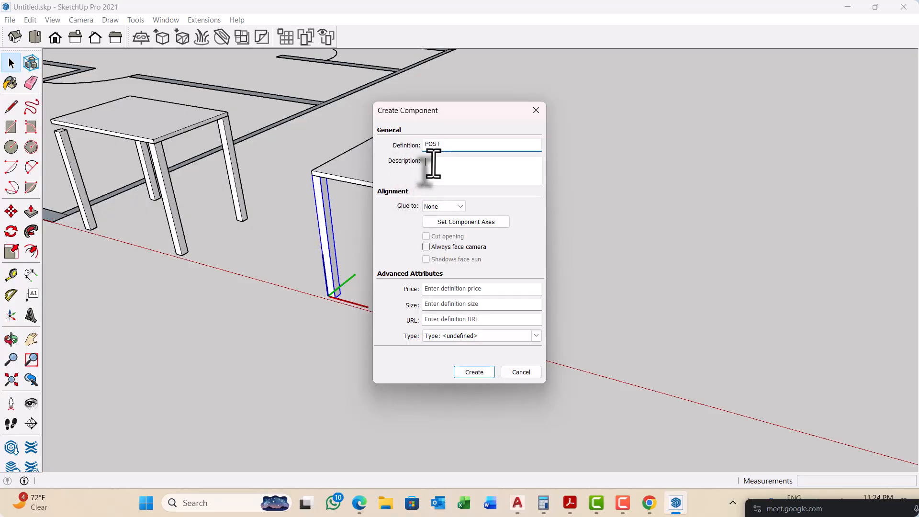
click(435, 173)
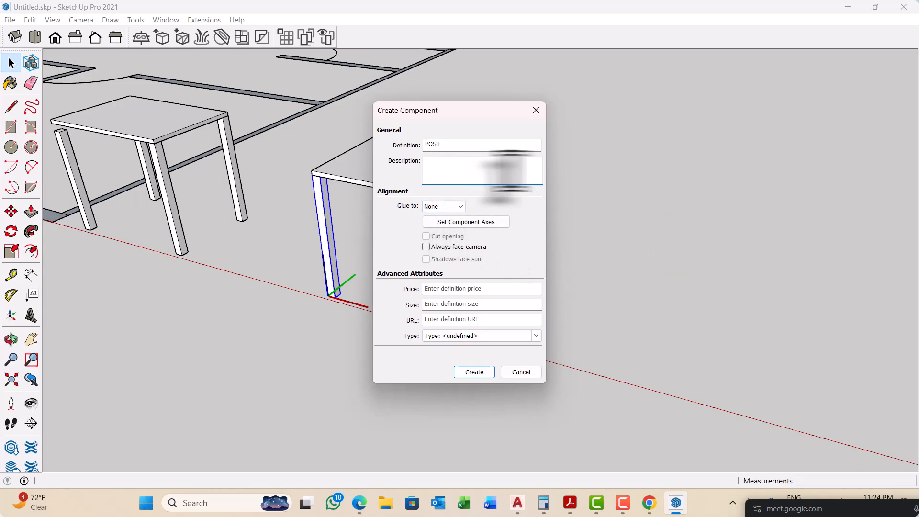
click(473, 371)
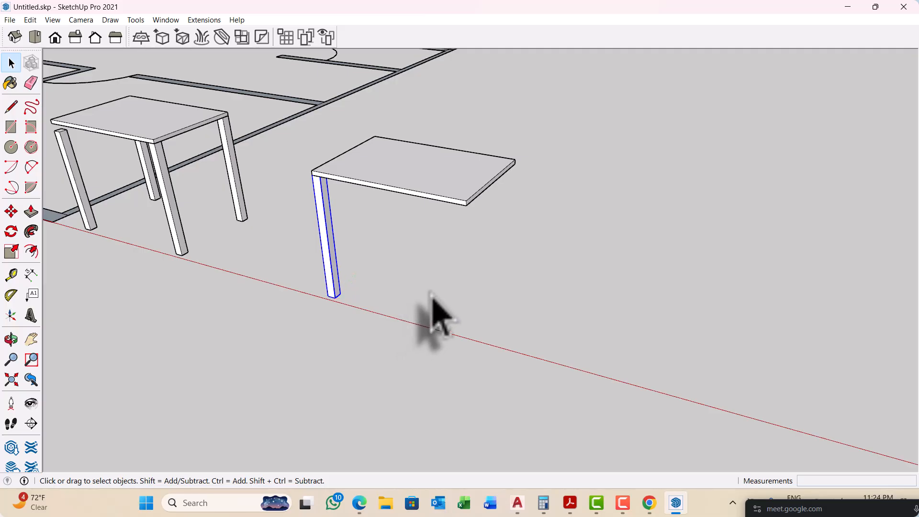
Step: Copy the POST leg 2' 10" along the tabletop's front edge to the opposite front corner
scroll(332, 270, up, 2)
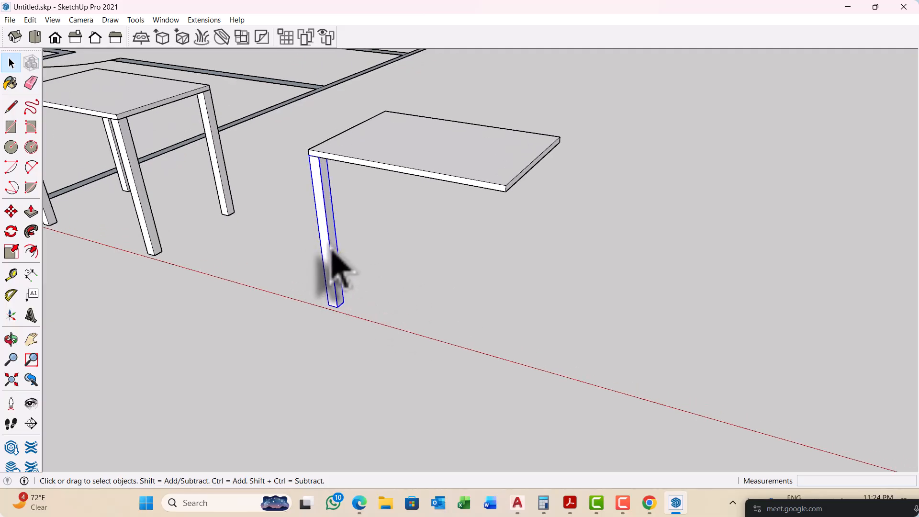
key(m)
scroll(329, 164, up, 3)
click(305, 149)
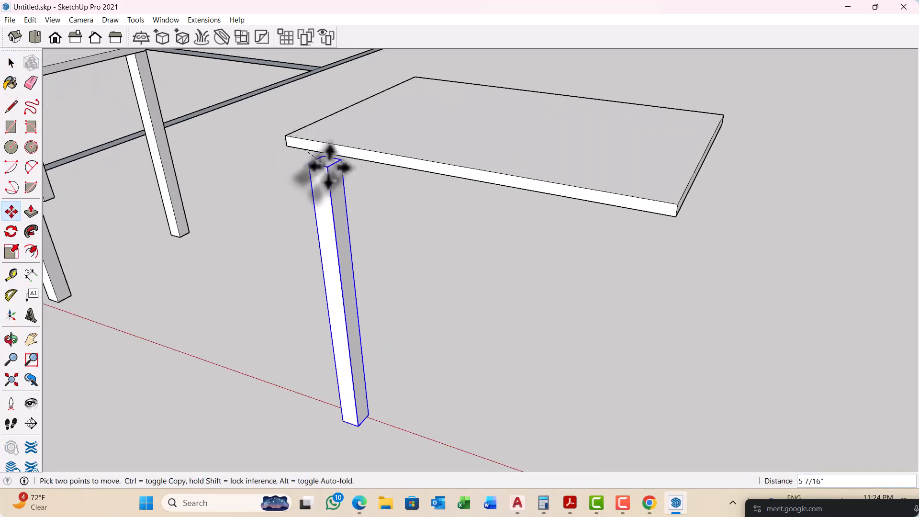
key(ctrl)
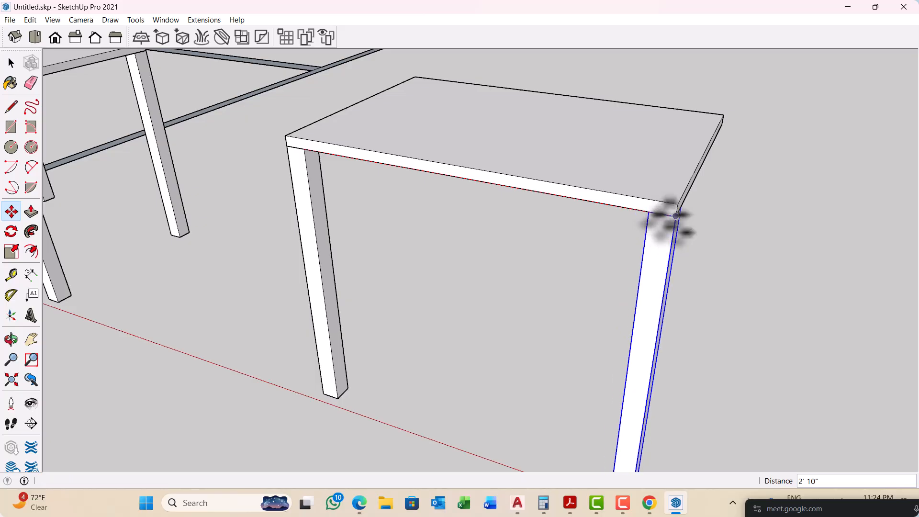
click(675, 215)
scroll(436, 235, down, 5)
key(space)
Step: Copy both front POST legs 1' 10" to the tabletop's rear corners and clear the selection
middle_drag(572, 293, 204, 218)
ctrl+click(269, 251)
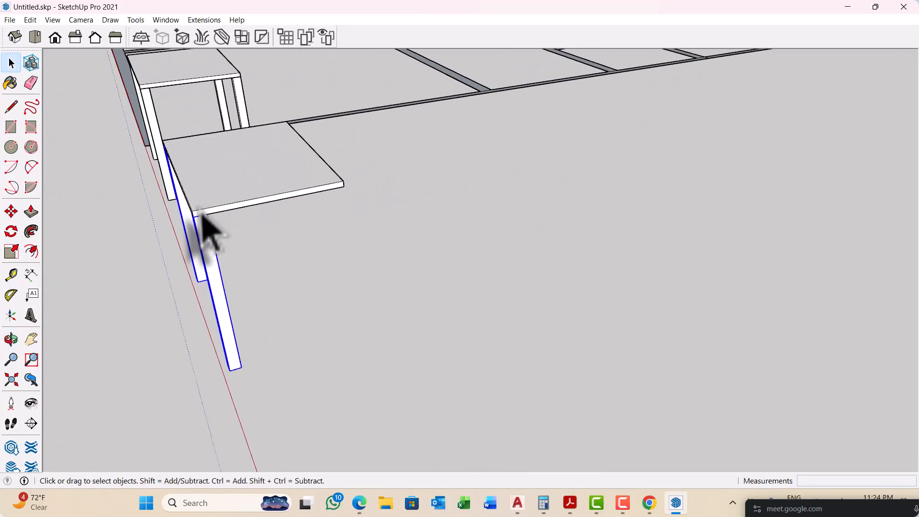
scroll(203, 217, up, 3)
key(m)
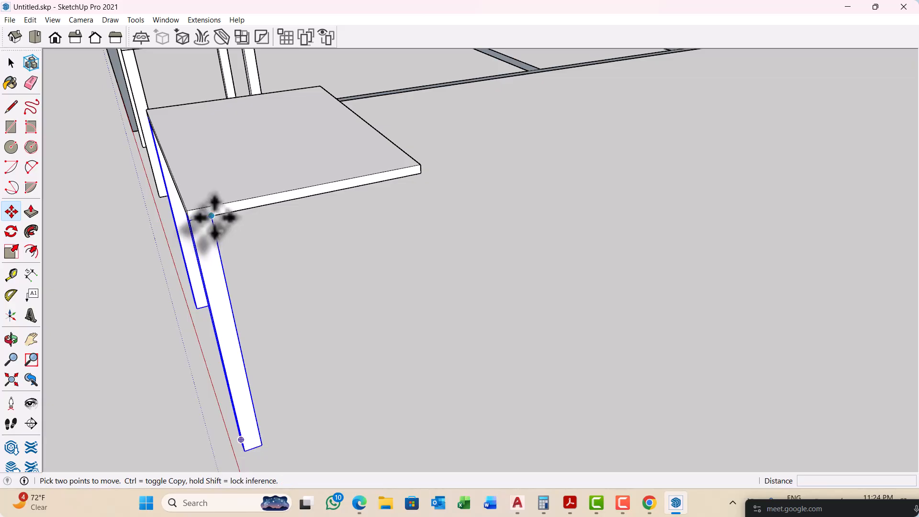
click(211, 216)
key(ctrl)
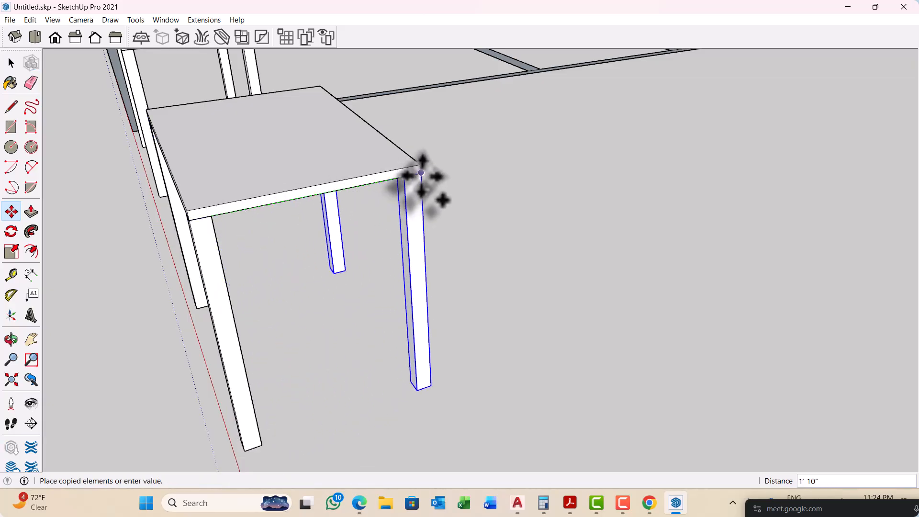
click(421, 172)
scroll(474, 221, down, 5)
key(space)
click(500, 330)
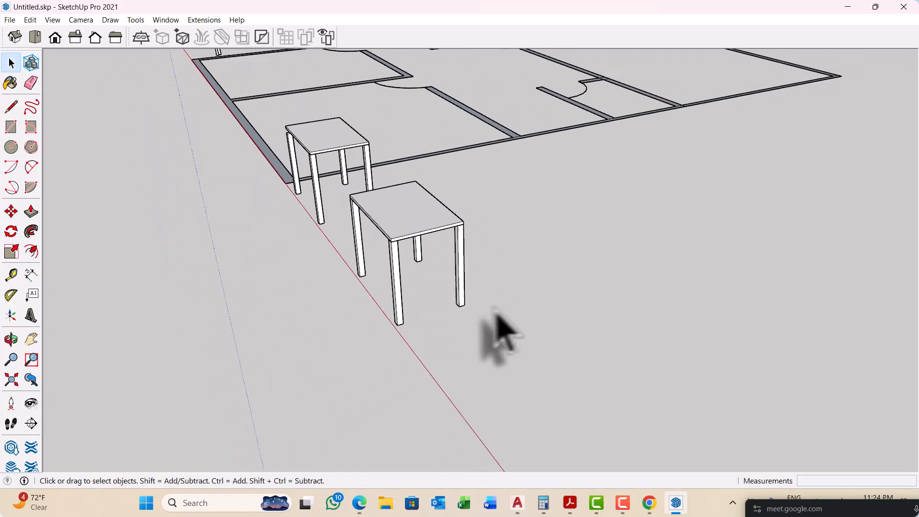
Step: Open the POST component nearest the original table for editing and select all geometry of the leg
middle_drag(500, 330, 476, 297)
scroll(404, 199, up, 2)
scroll(285, 179, up, 1)
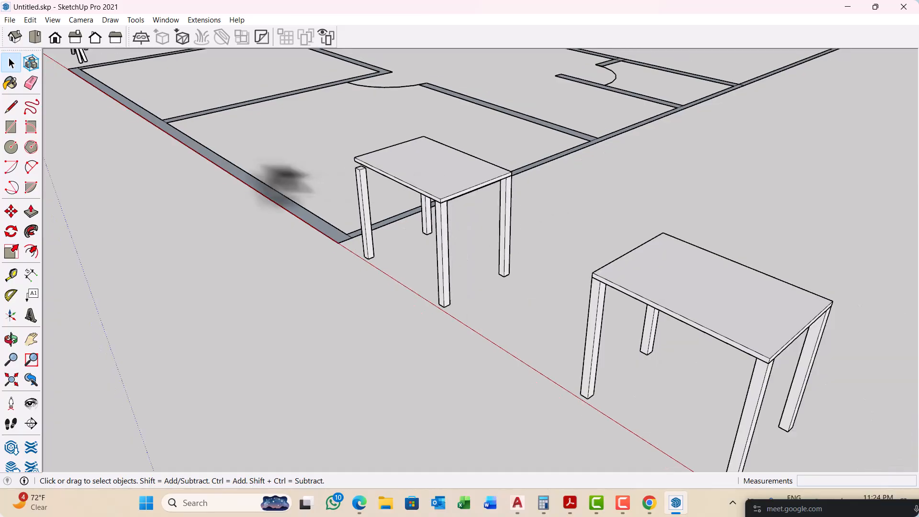
scroll(437, 246, down, 3)
scroll(472, 263, up, 2)
scroll(329, 232, up, 4)
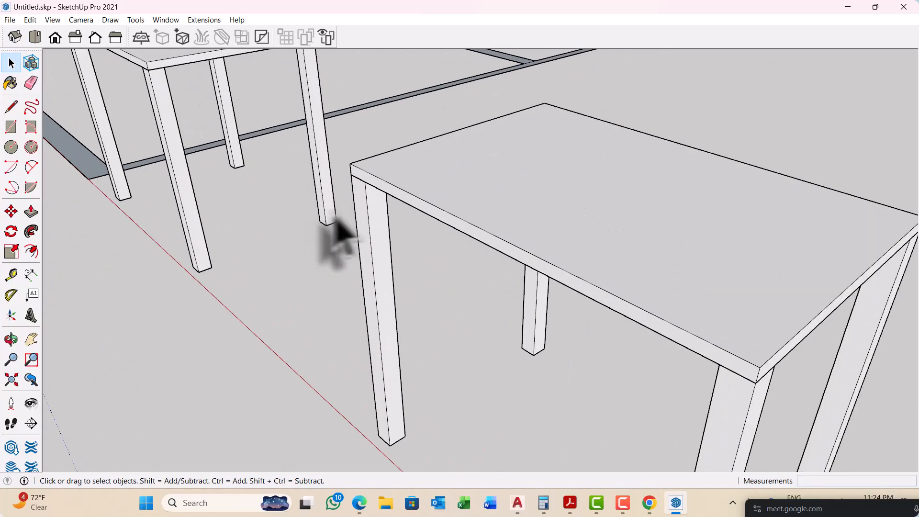
scroll(336, 218, up, 2)
double_click(389, 200)
triple_click(389, 200)
scroll(240, 140, down, 1)
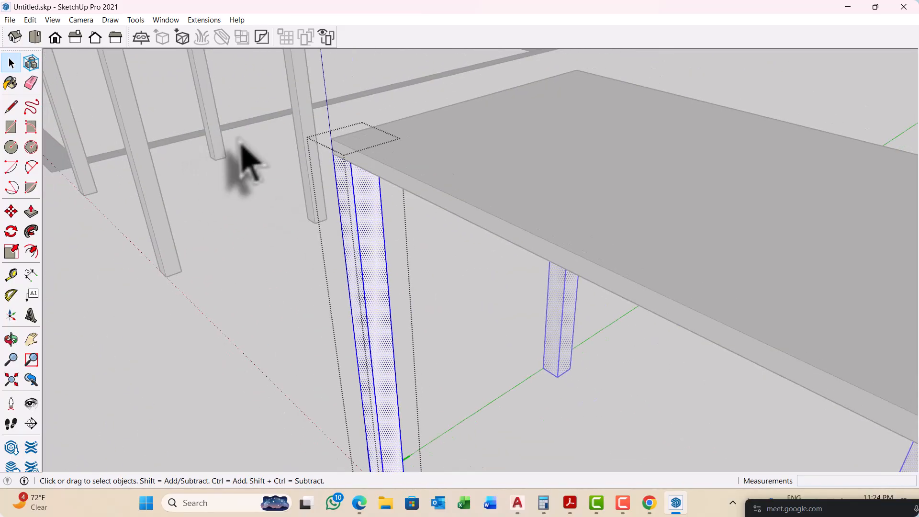
scroll(254, 163, down, 2)
middle_drag(267, 164, 386, 257)
scroll(334, 283, up, 3)
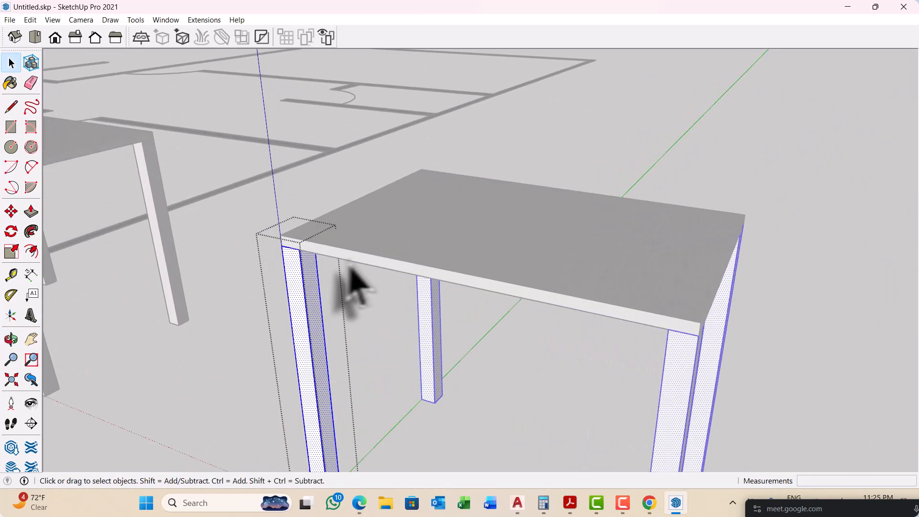
Step: Push the top face of the opened POST leg down 2" and close the component, checking all four leg tops
scroll(304, 263, up, 4)
key(p)
scroll(297, 262, up, 2)
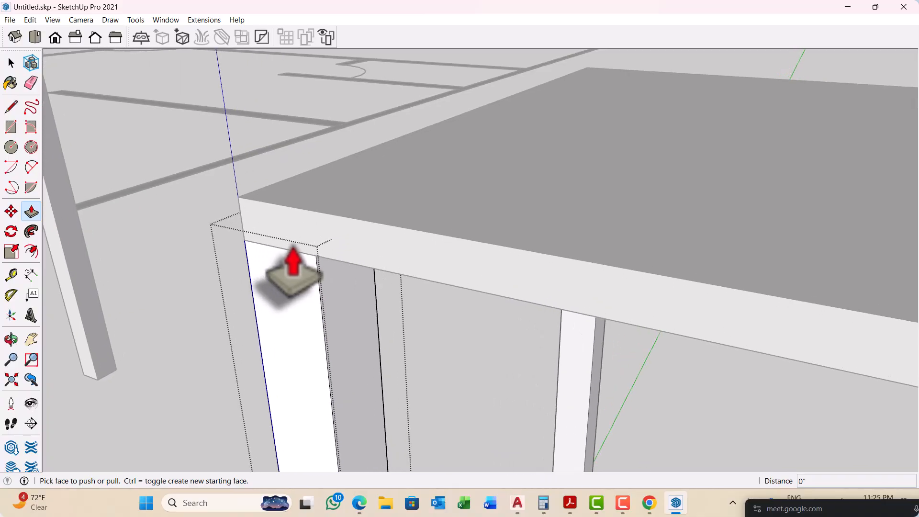
drag(292, 278, 303, 335)
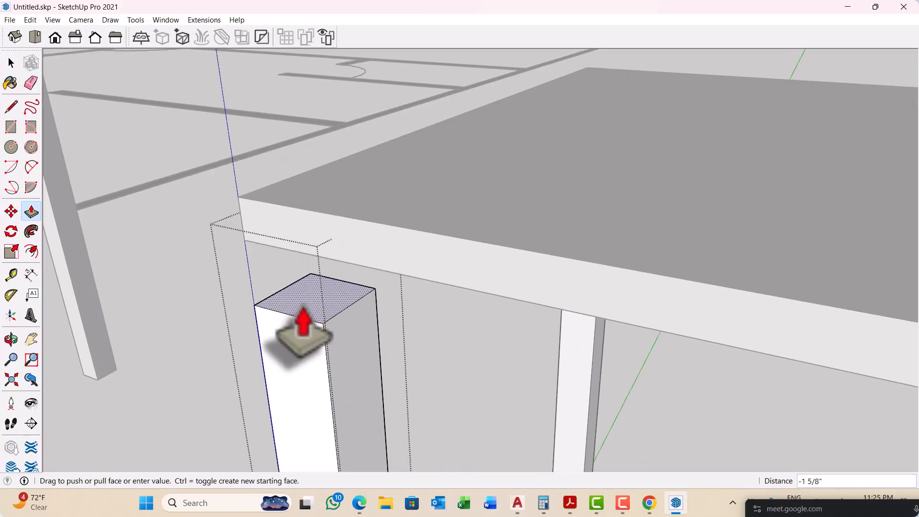
text(2)
key(Return)
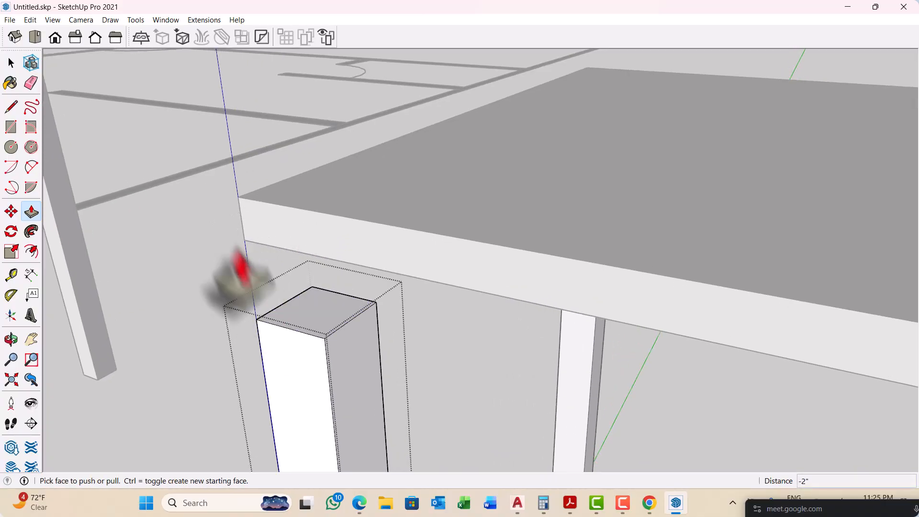
scroll(237, 268, down, 5)
middle_drag(650, 325, 430, 230)
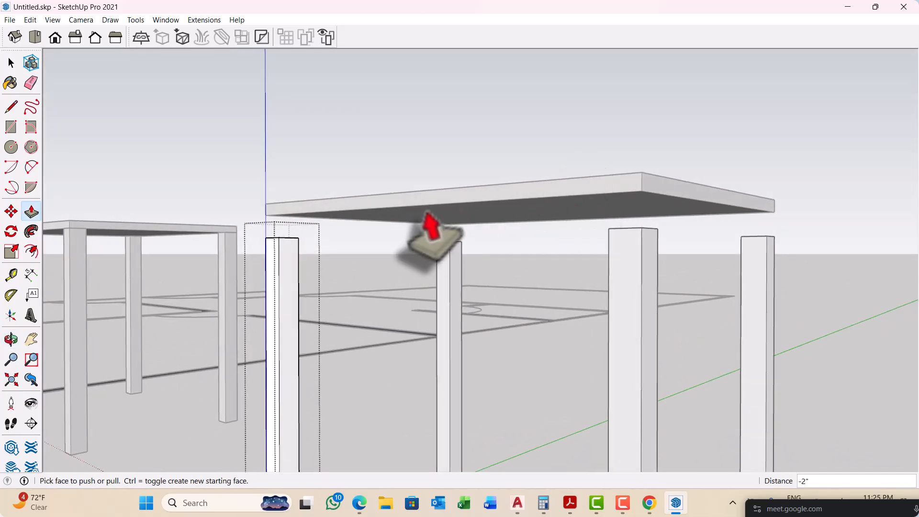
key(space)
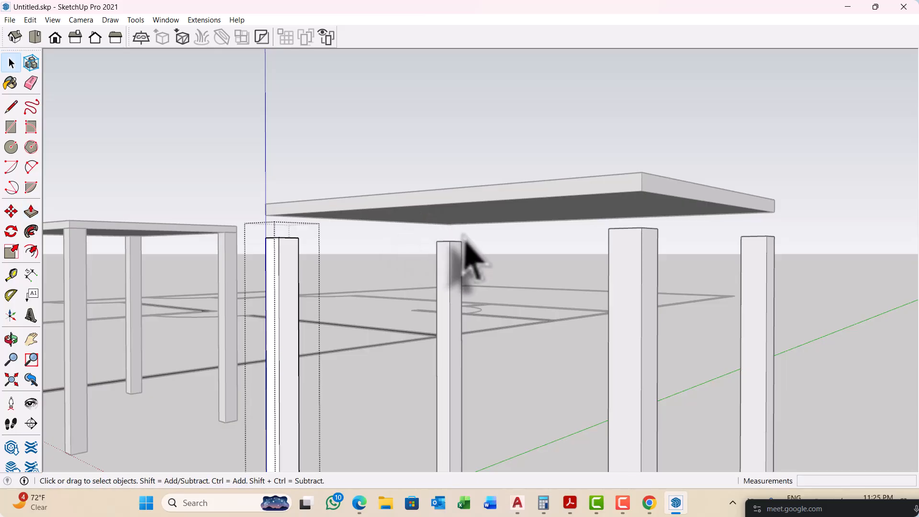
scroll(478, 263, down, 8)
middle_drag(484, 261, 459, 349)
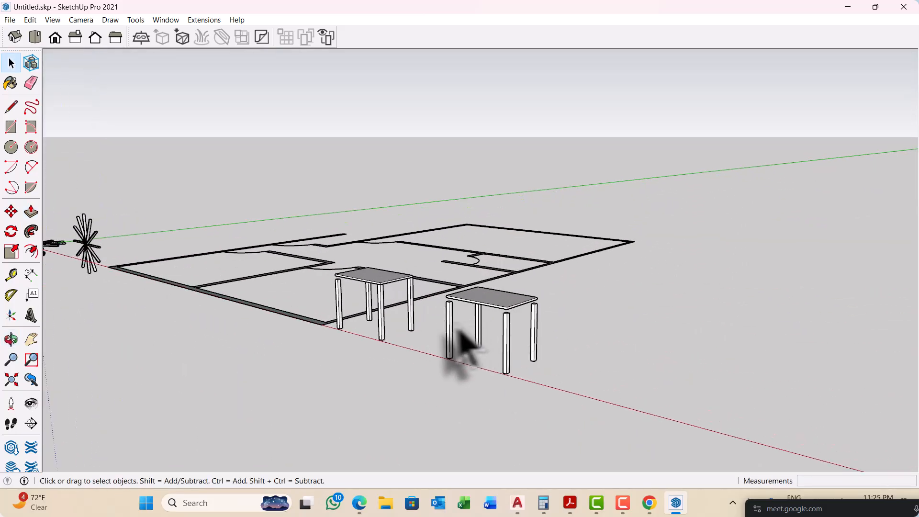
scroll(445, 342, up, 2)
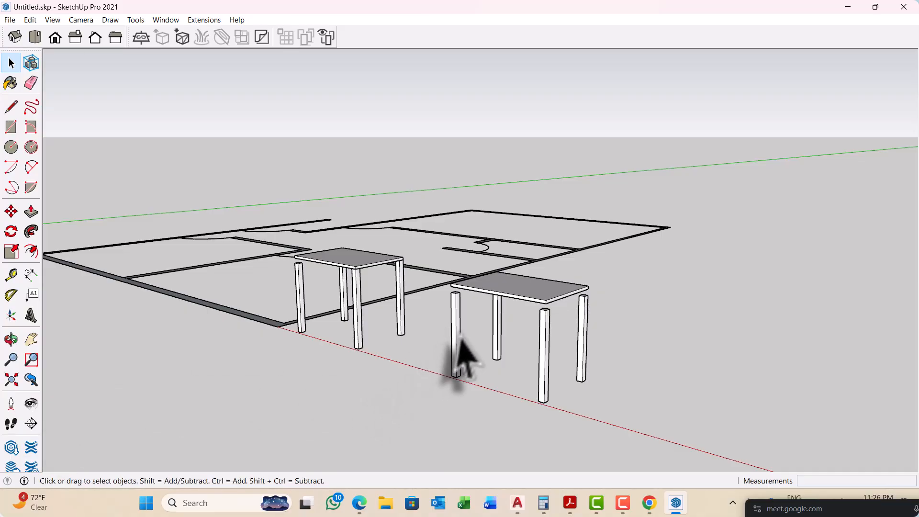
Step: Make the POST leg at the second table's outer rear corner a unique component
middle_drag(656, 343, 517, 332)
scroll(483, 304, up, 3)
middle_drag(483, 306, 447, 294)
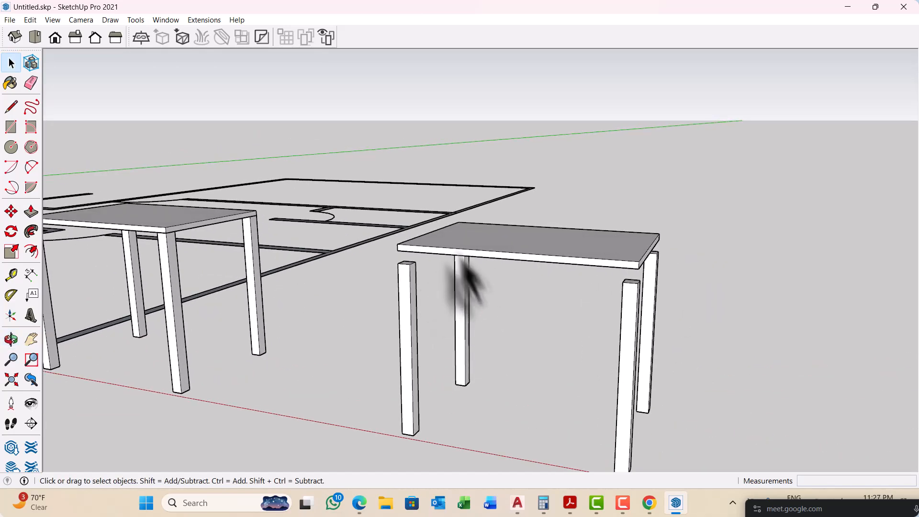
drag(334, 122, 769, 459)
scroll(406, 237, down, 5)
click(596, 306)
middle_drag(591, 264, 538, 300)
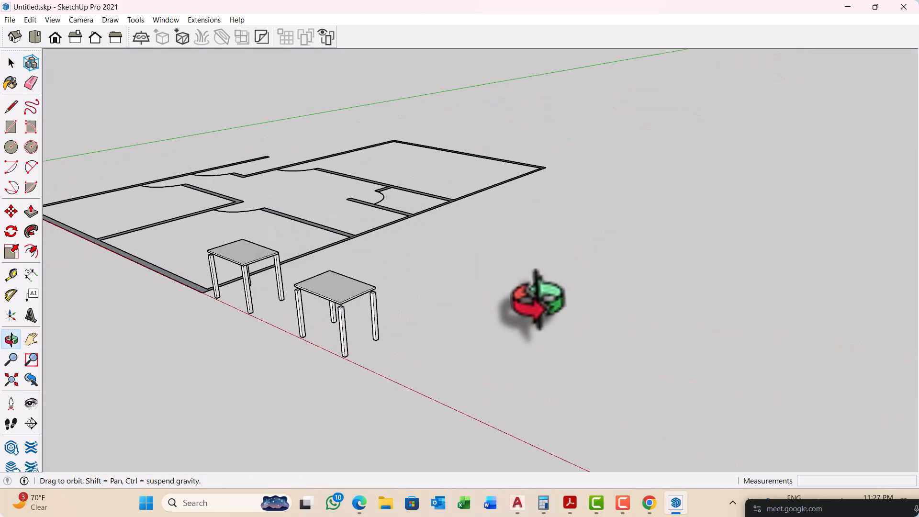
scroll(368, 337, up, 6)
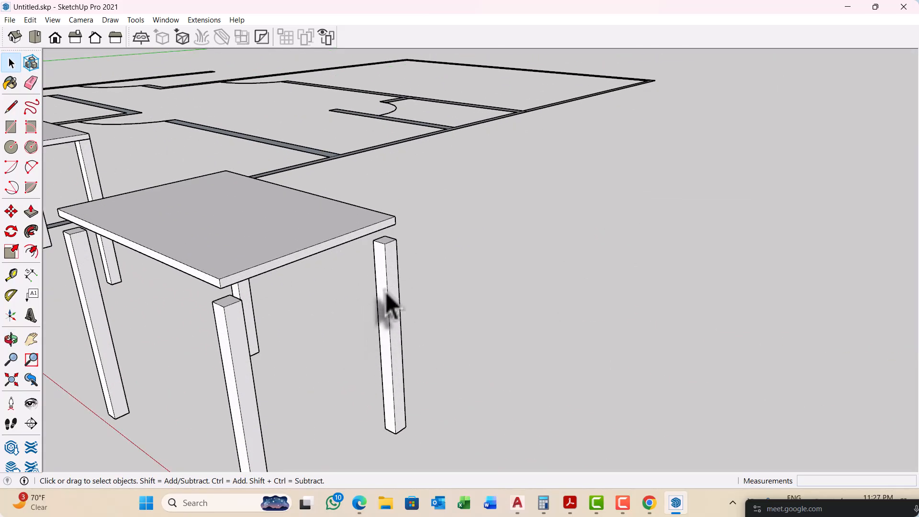
right_click(385, 290)
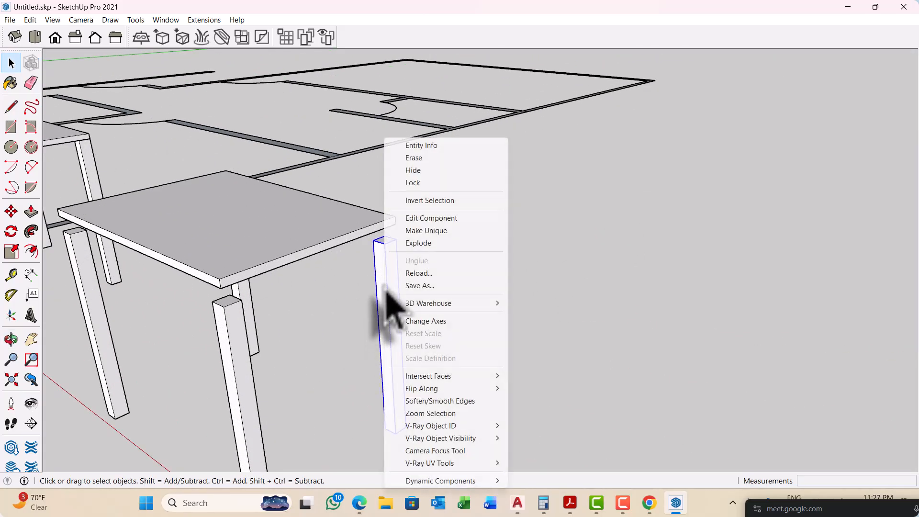
click(440, 235)
scroll(521, 277, down, 4)
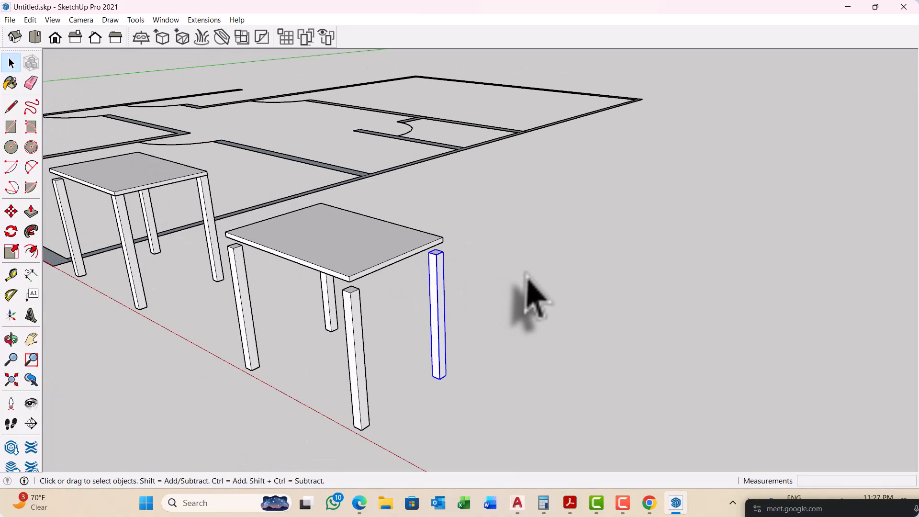
Step: Open the unique POST leg for editing, push its top face down 2", and close the component
middle_drag(527, 277, 460, 331)
scroll(383, 314, up, 3)
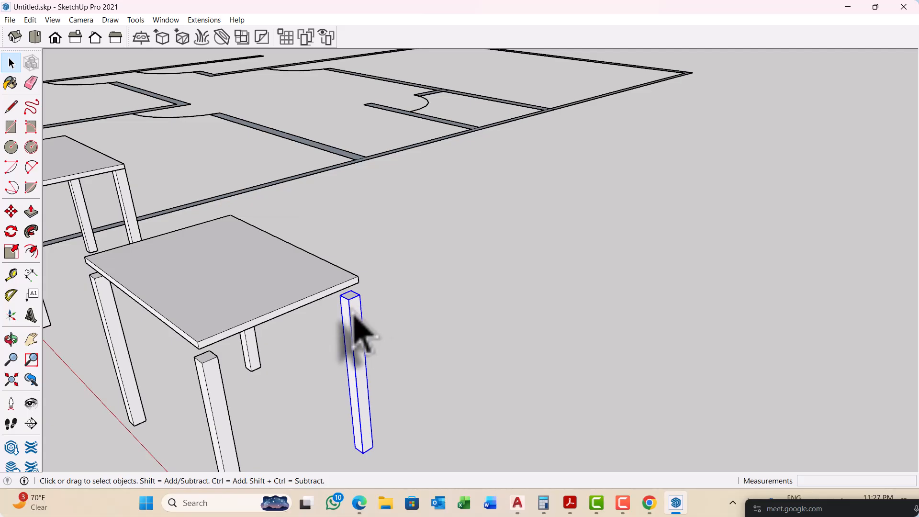
double_click(357, 331)
scroll(481, 274, down, 1)
scroll(242, 322, up, 3)
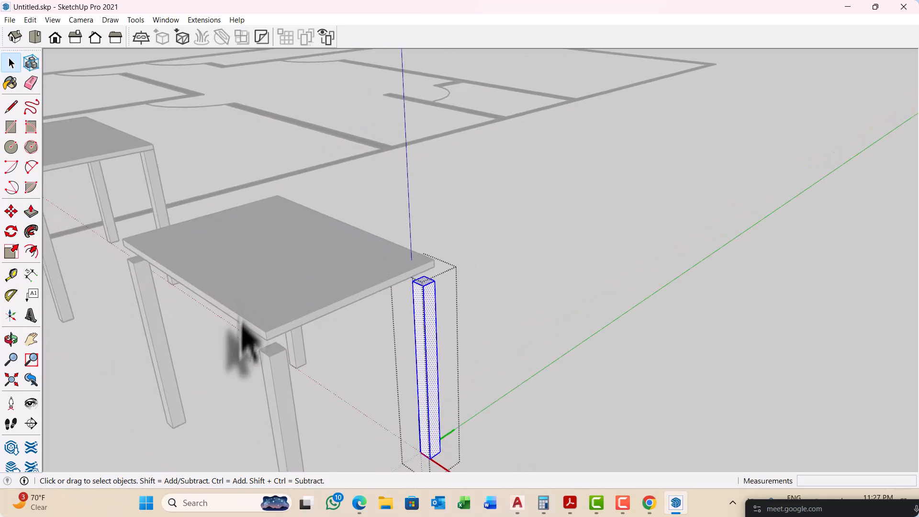
key(p)
scroll(421, 308, up, 3)
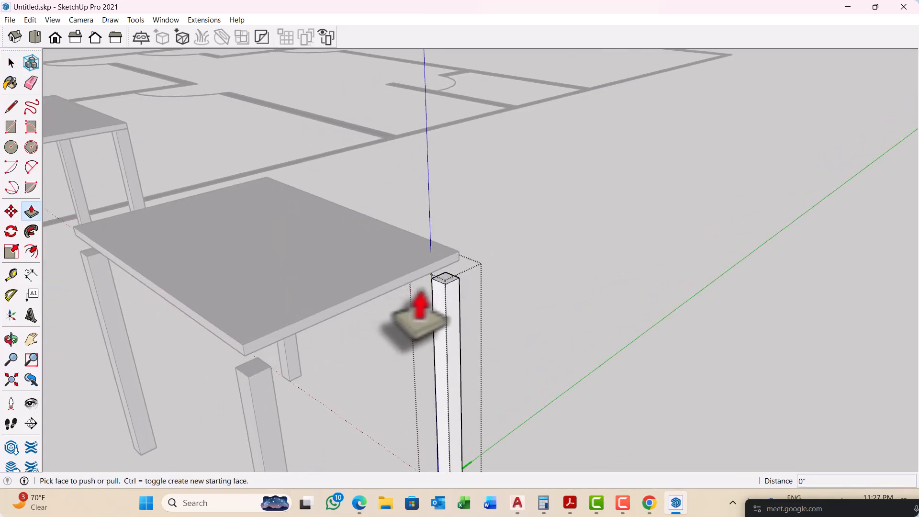
drag(447, 283, 486, 350)
scroll(480, 285, down, 1)
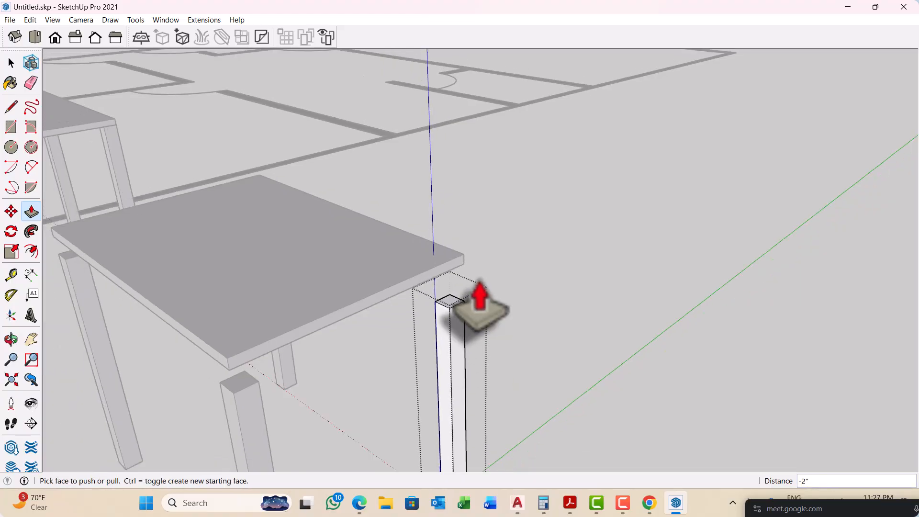
key(space)
click(479, 280)
Step: Compare the shortened unique leg with the second table's other legs and with the original table
scroll(479, 280, down, 6)
middle_drag(489, 302, 478, 330)
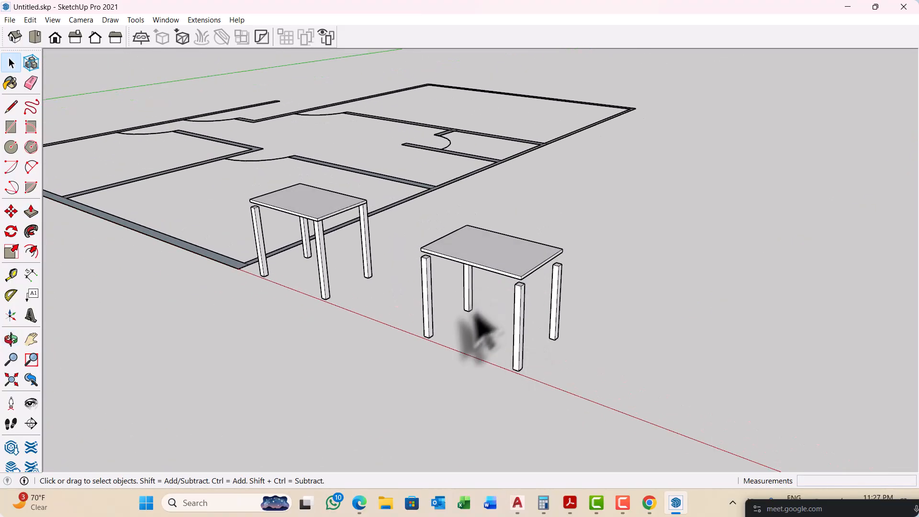
scroll(267, 195, down, 3)
scroll(400, 257, down, 3)
middle_drag(400, 257, 387, 247)
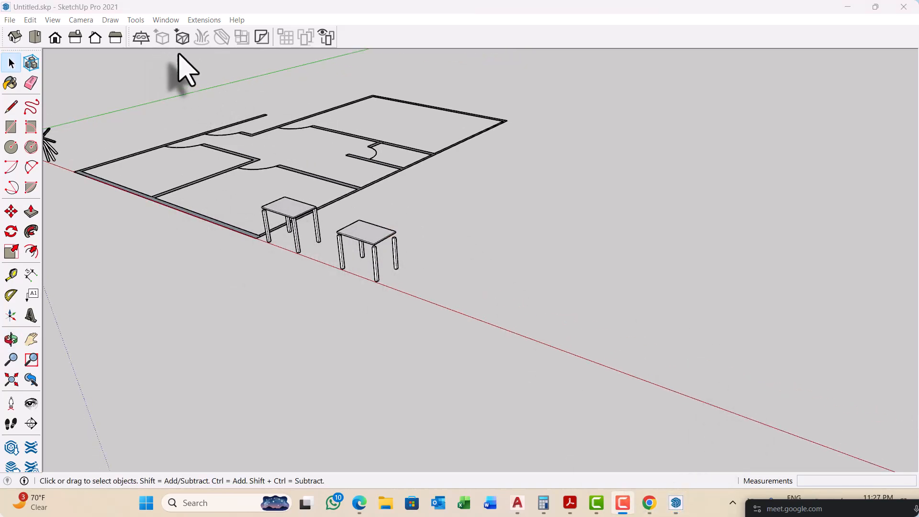
scroll(243, 352, down, 1)
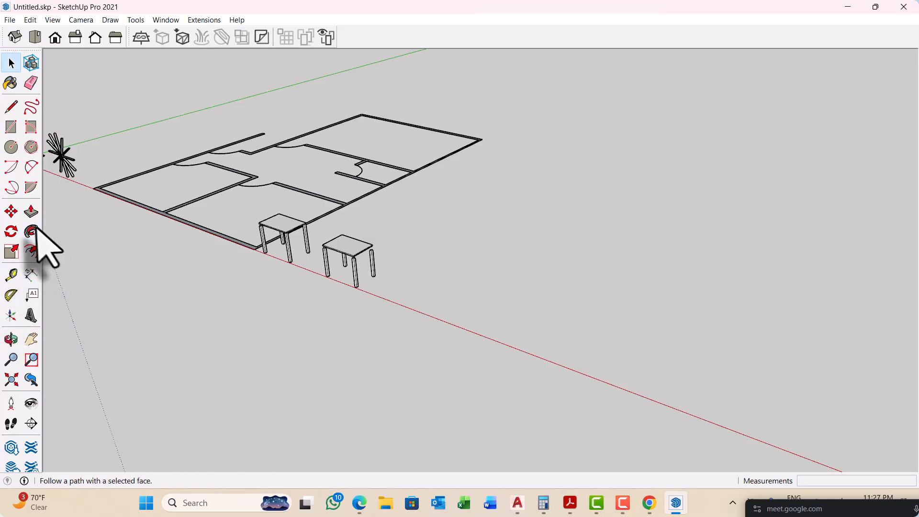
scroll(267, 267, down, 2)
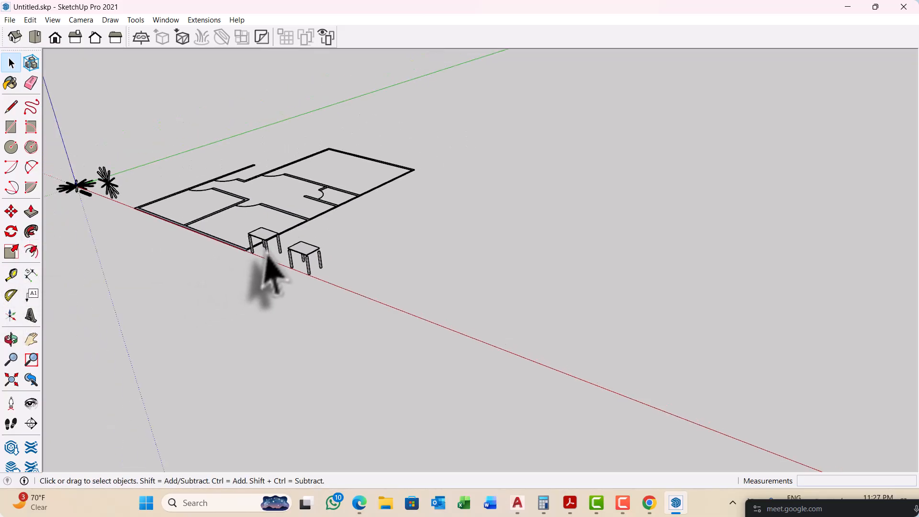
middle_drag(267, 266, 416, 353)
scroll(317, 353, up, 3)
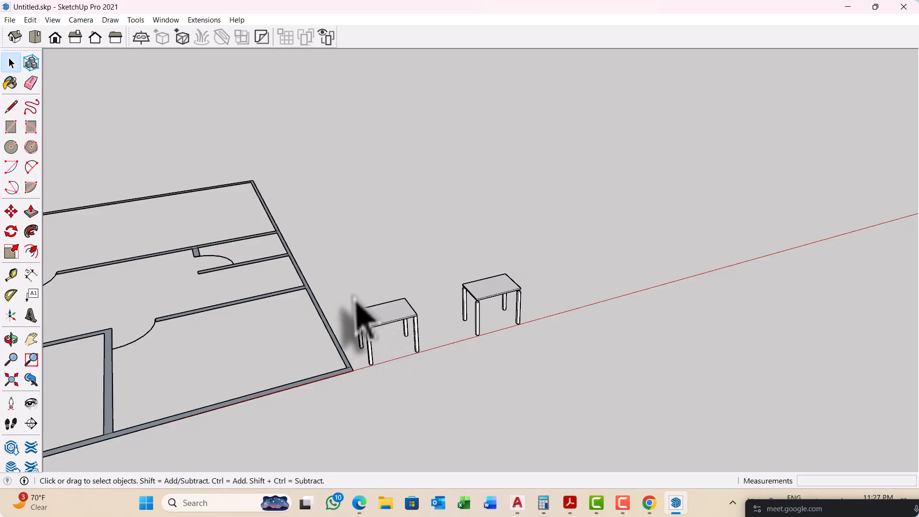
Step: Select the whole original table, review the operations available for it, and clear the selection
drag(354, 282, 449, 437)
middle_drag(479, 366, 361, 311)
scroll(358, 313, up, 2)
right_click(360, 317)
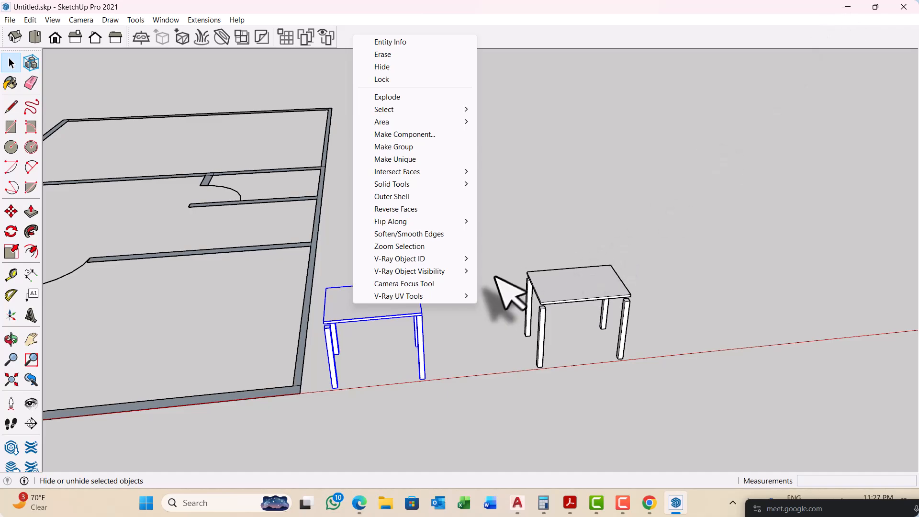
click(516, 296)
middle_drag(517, 297, 374, 263)
scroll(360, 306, up, 5)
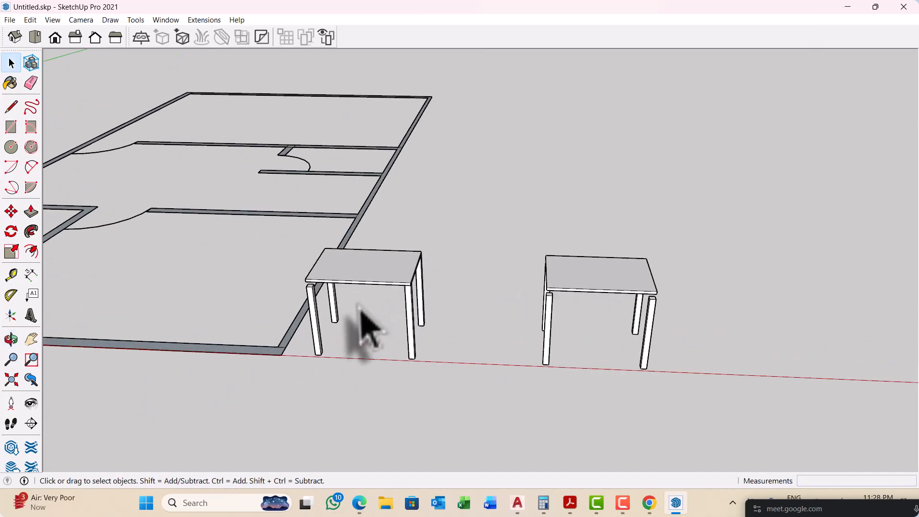
middle_drag(377, 302, 340, 294)
scroll(351, 293, down, 2)
scroll(354, 314, down, 6)
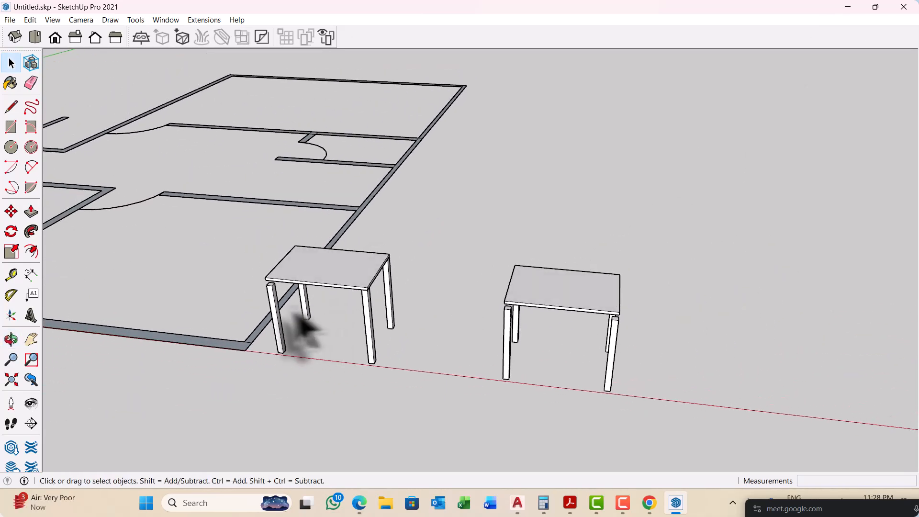
Step: Draw a zigzag chain of eight connected lines in the open area beyond the second table
middle_drag(122, 311, 333, 284)
key(l)
scroll(259, 259, up, 3)
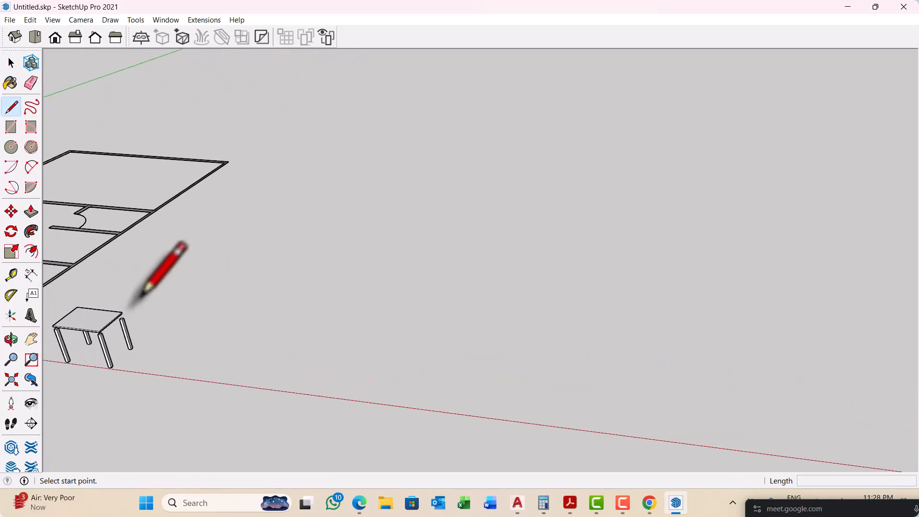
click(148, 265)
click(388, 289)
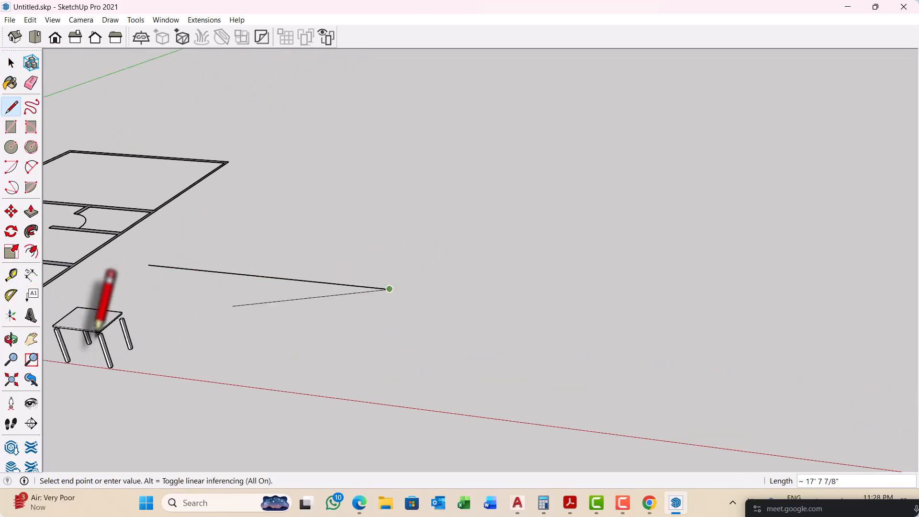
scroll(99, 330, down, 1)
click(370, 247)
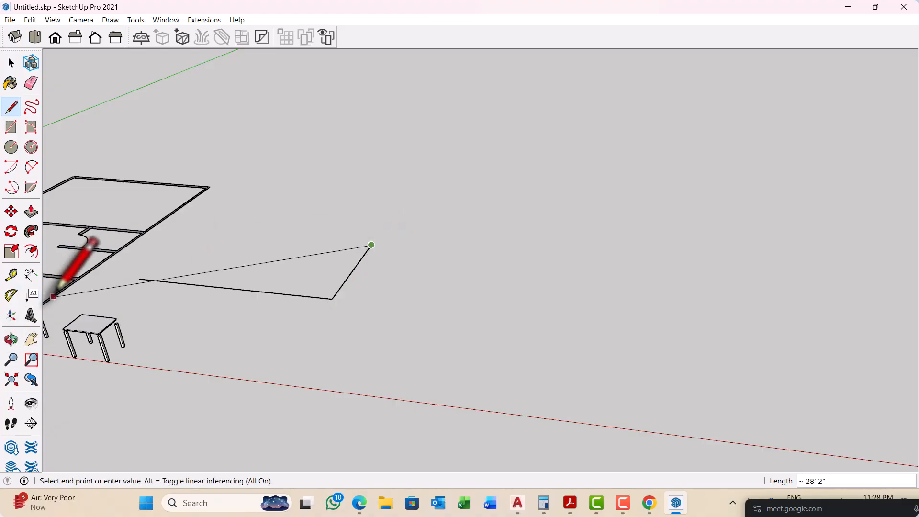
scroll(105, 288, down, 2)
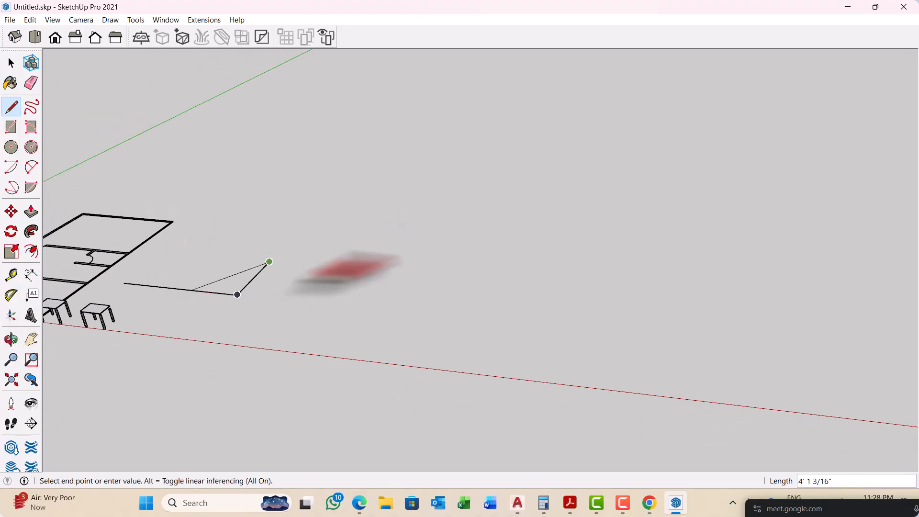
click(373, 301)
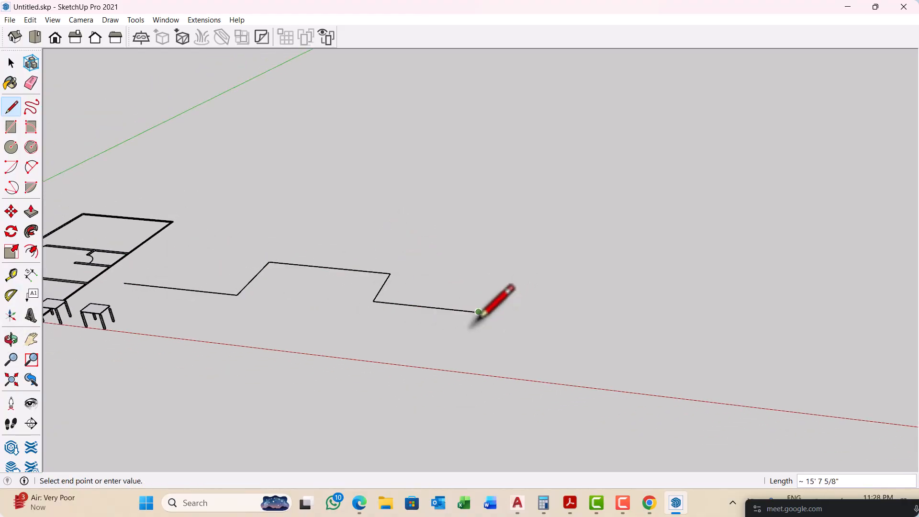
click(496, 263)
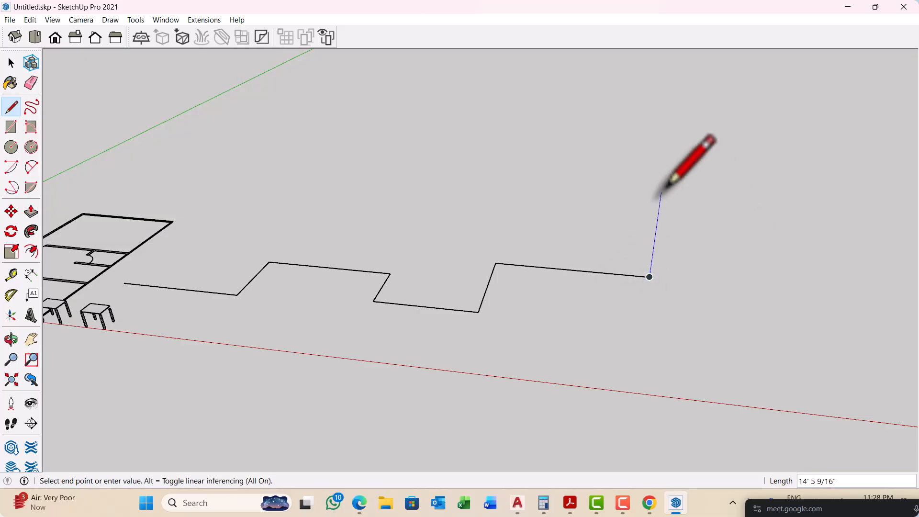
scroll(639, 225, down, 1)
key(Escape)
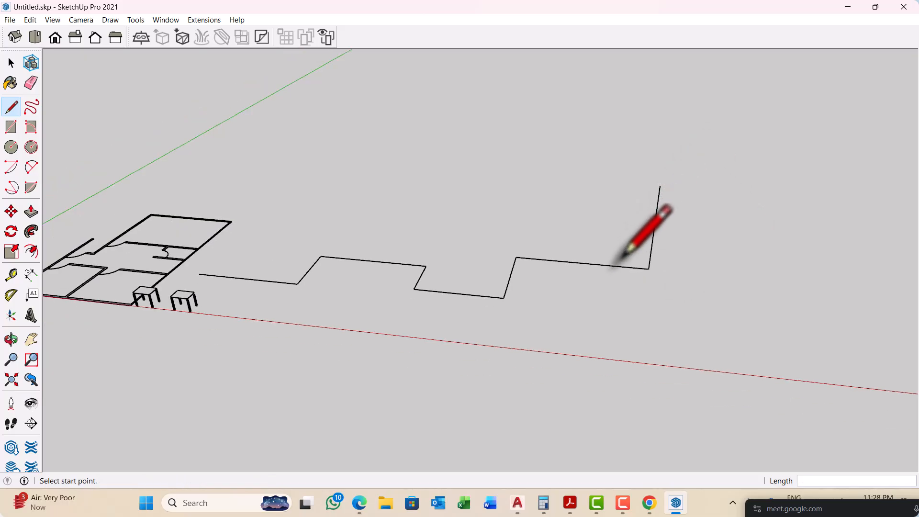
key(space)
scroll(251, 293, up, 3)
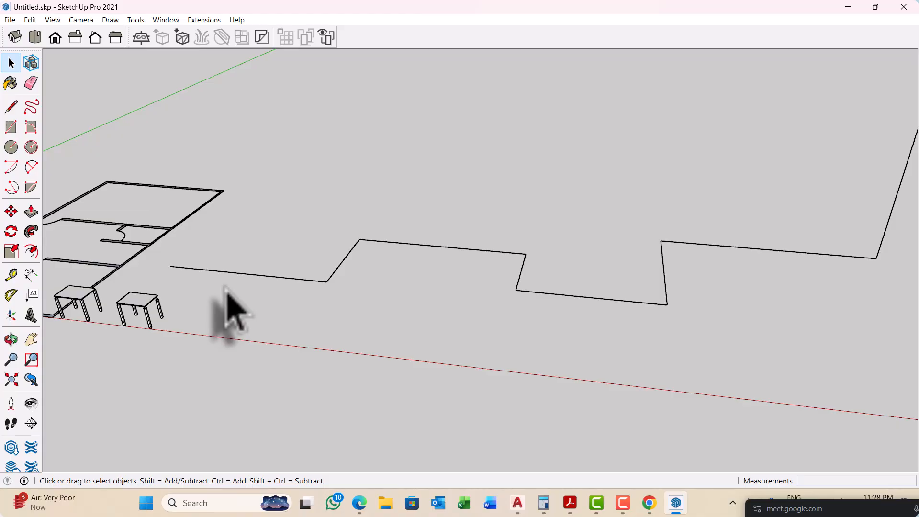
key(f)
scroll(244, 273, up, 3)
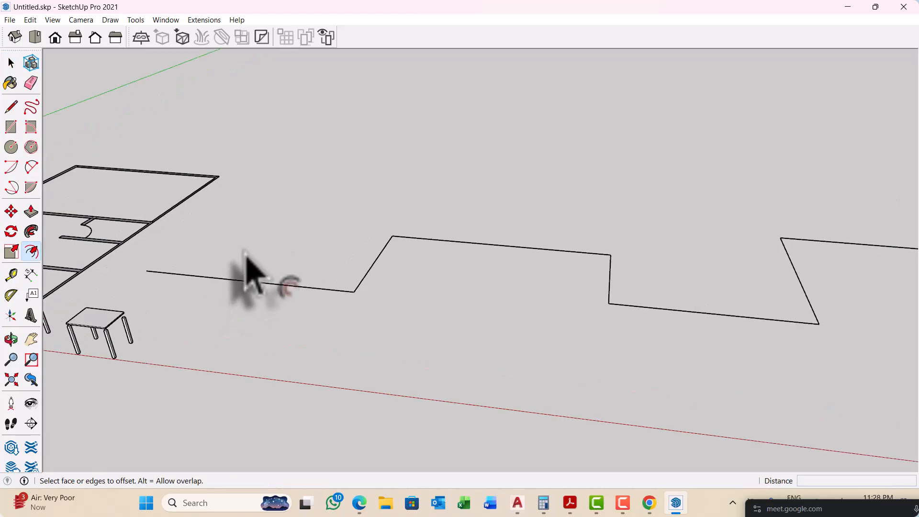
key(space)
Step: Examine the zigzag line chain alongside the floor plan and tables from several angles
scroll(268, 282, down, 6)
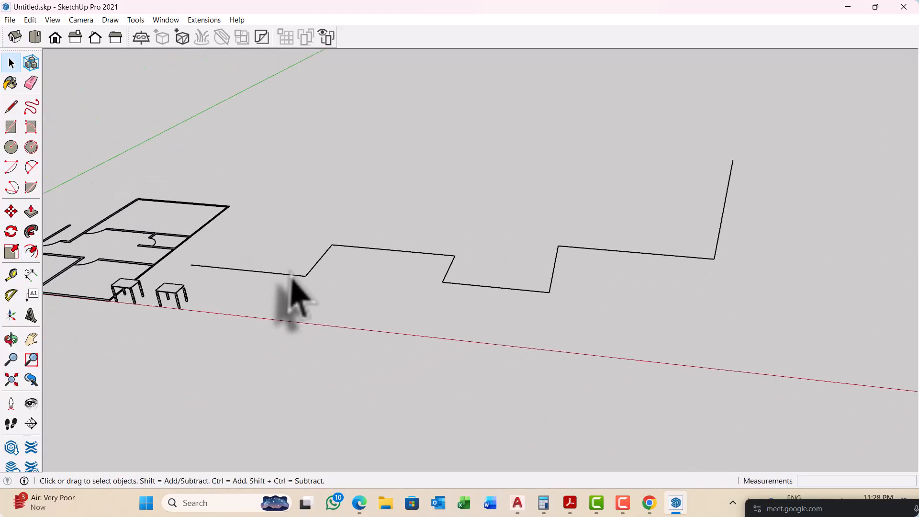
middle_drag(435, 287, 388, 261)
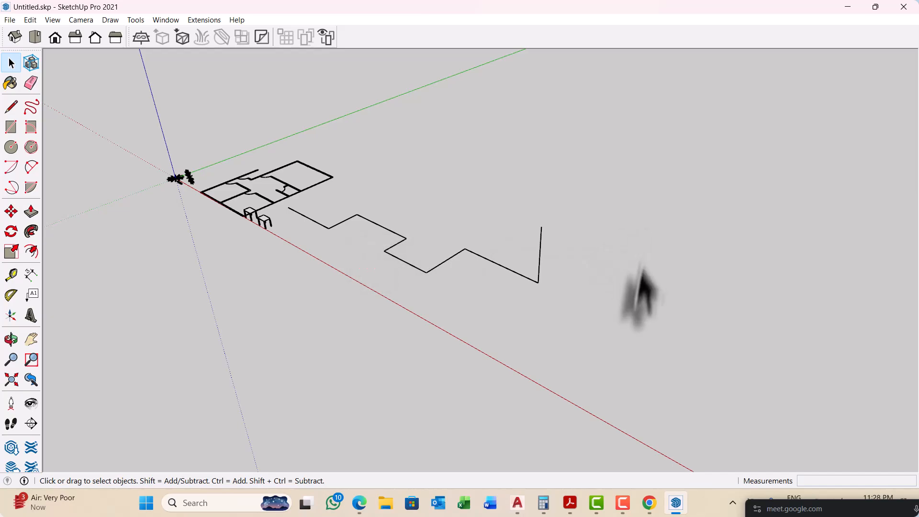
middle_drag(642, 291, 512, 303)
middle_drag(306, 301, 318, 215)
scroll(221, 287, down, 3)
scroll(317, 215, up, 2)
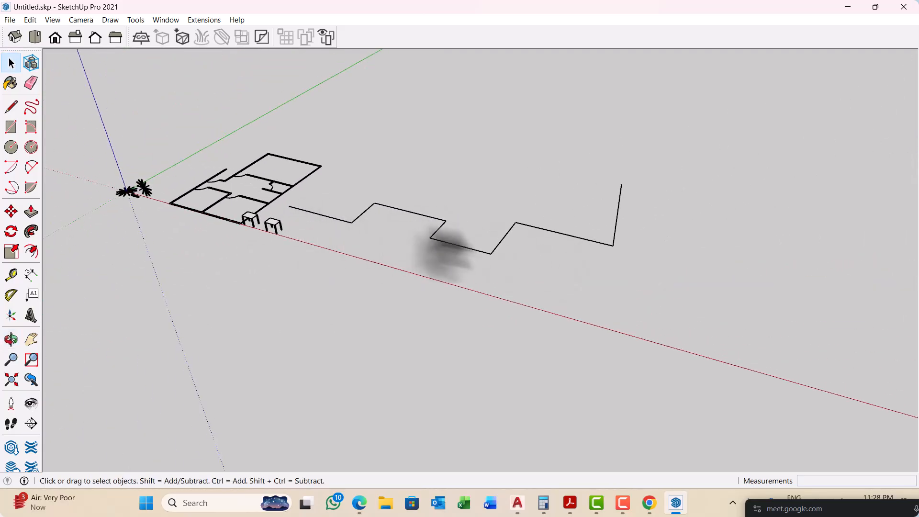
scroll(306, 235, up, 3)
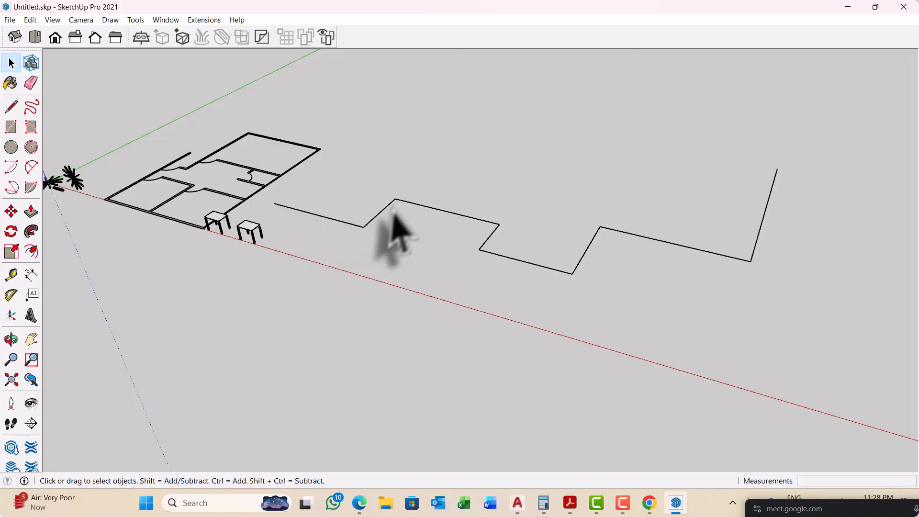
scroll(803, 239, up, 1)
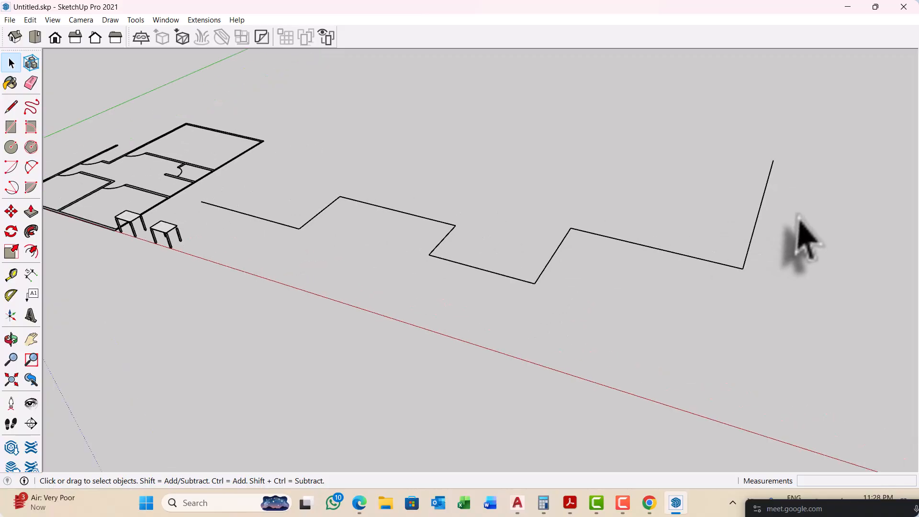
Step: Draw a rectangle between the floor plan's outer wall and the start of the zigzag chain, and offset its outline inward
middle_drag(803, 239, 554, 221)
middle_drag(352, 139, 502, 297)
scroll(311, 282, up, 3)
scroll(320, 268, up, 2)
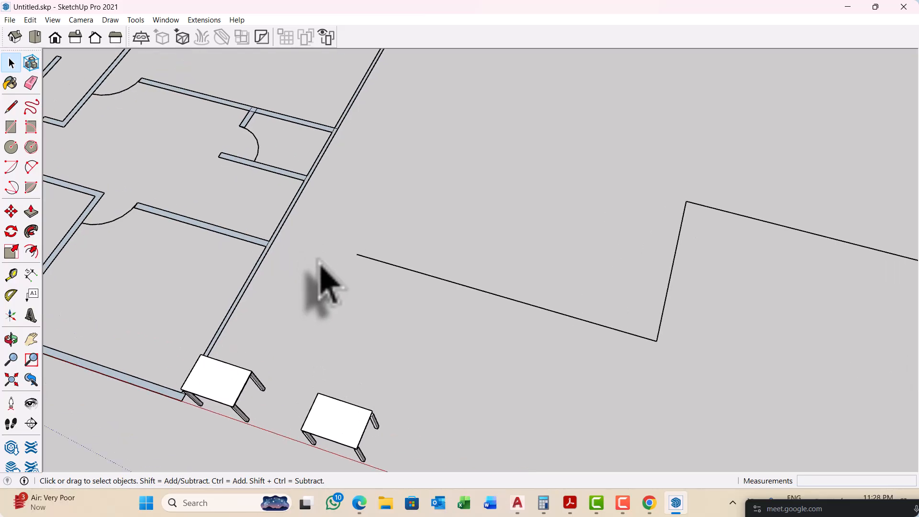
key(r)
scroll(330, 213, up, 4)
click(301, 209)
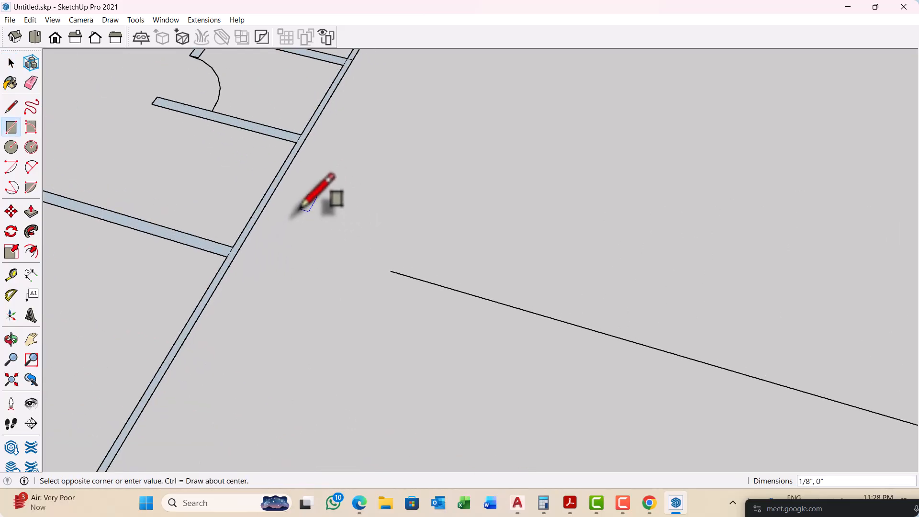
click(363, 299)
key(f)
scroll(364, 288, up, 1)
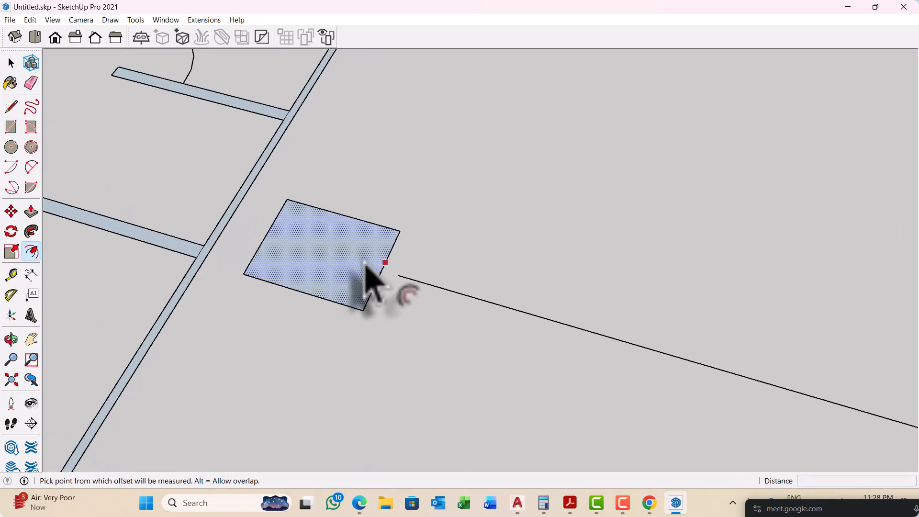
scroll(363, 271, up, 1)
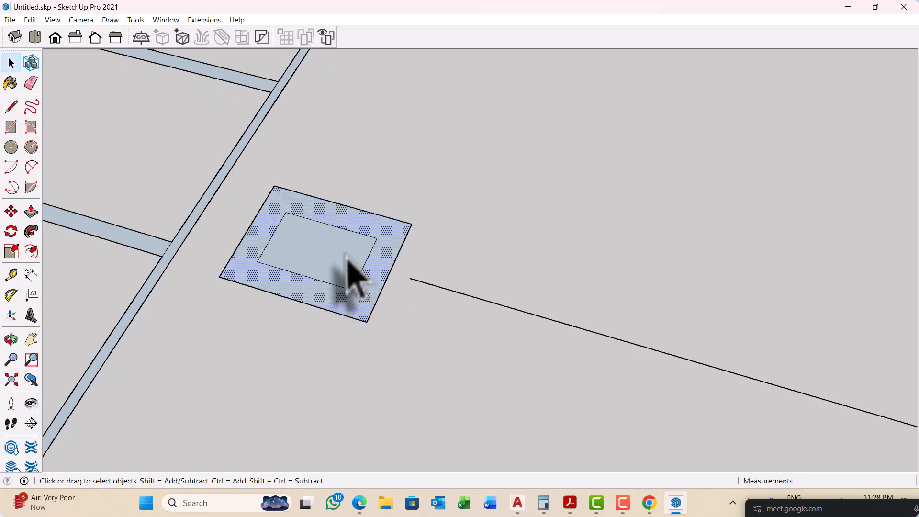
Step: Group the ring-shaped face between the two rectangle outlines together with its edges, leaving the inner rectangle face out
click(347, 258)
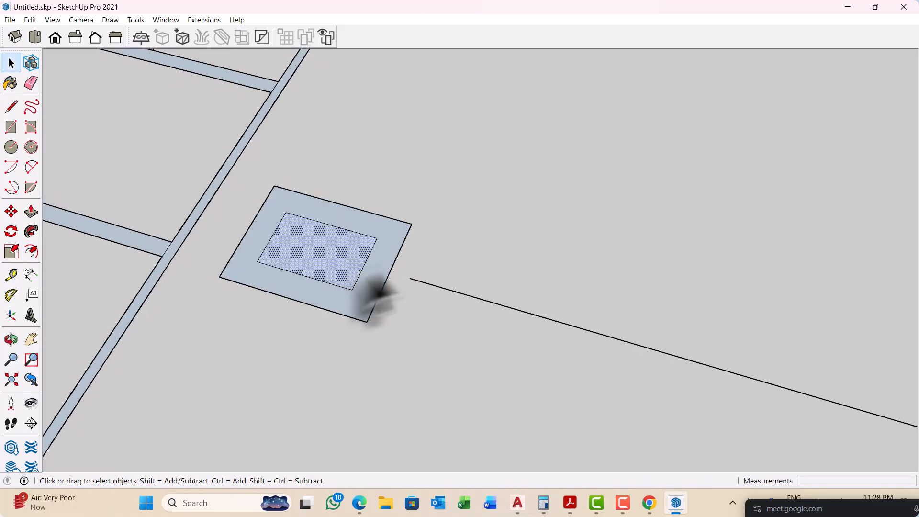
click(387, 263)
right_click(388, 263)
click(481, 290)
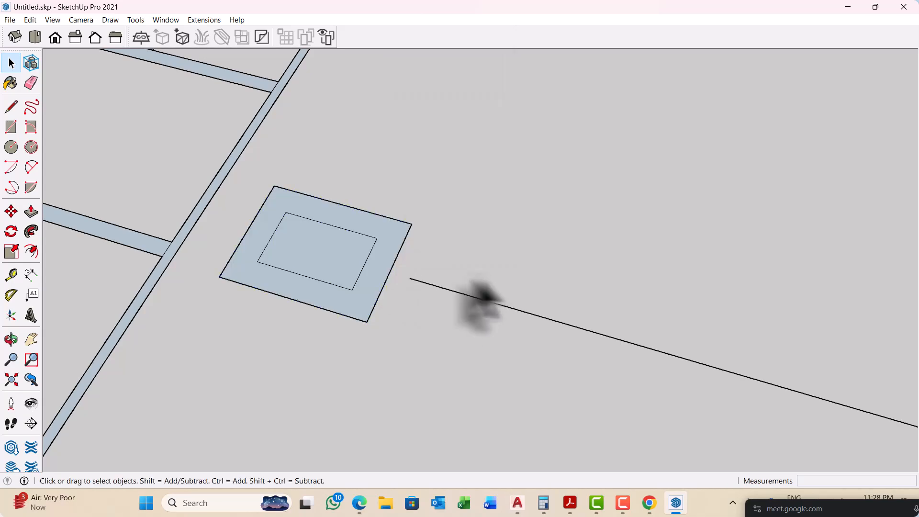
right_click(383, 261)
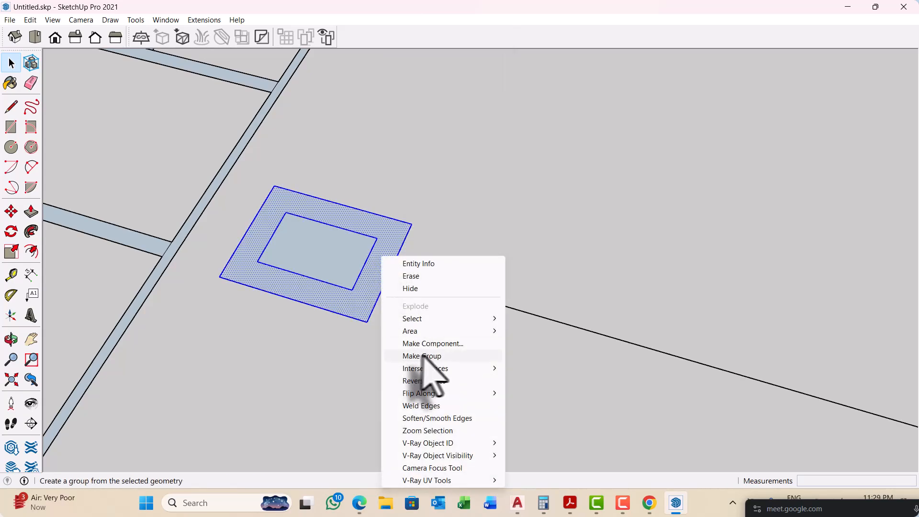
click(423, 356)
Step: Extrude the ring face upward inside its group with Push/Pull to form a hollow block, and exit the group
double_click(371, 288)
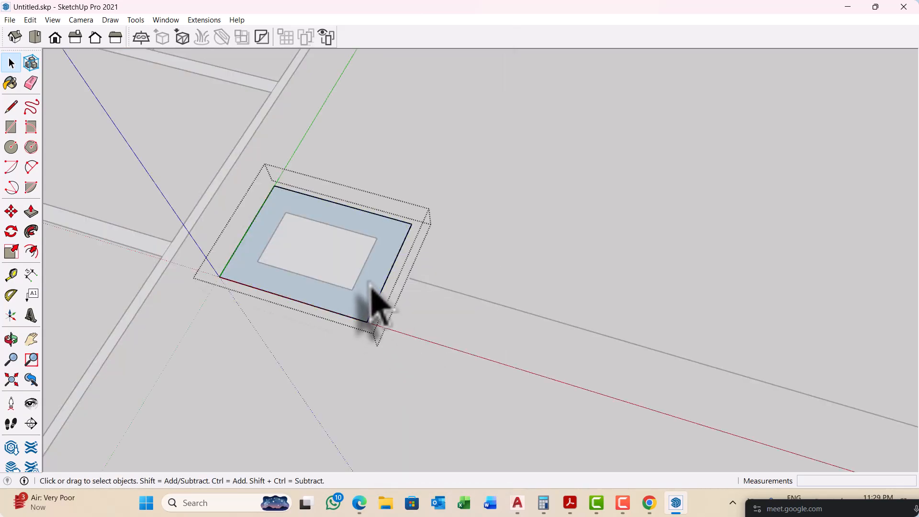
key(p)
scroll(371, 287, up, 2)
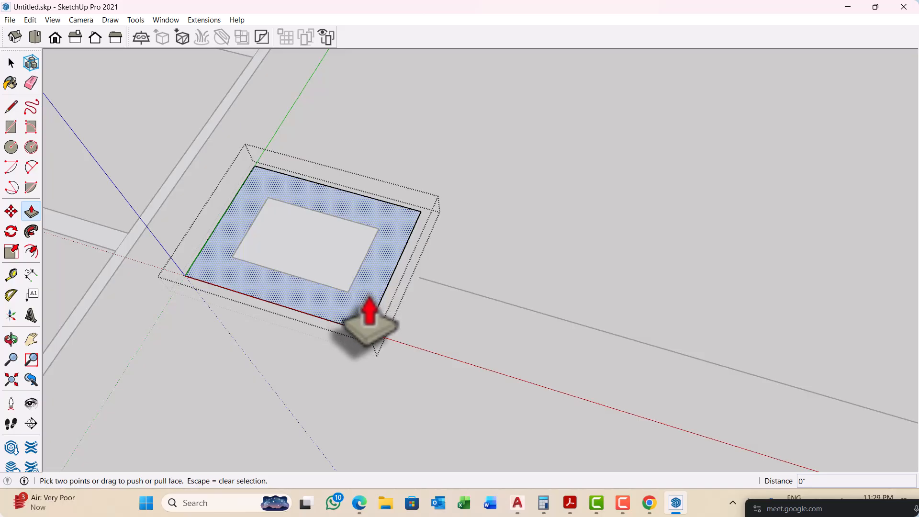
click(370, 314)
click(371, 272)
scroll(366, 286, down, 2)
key(space)
click(353, 318)
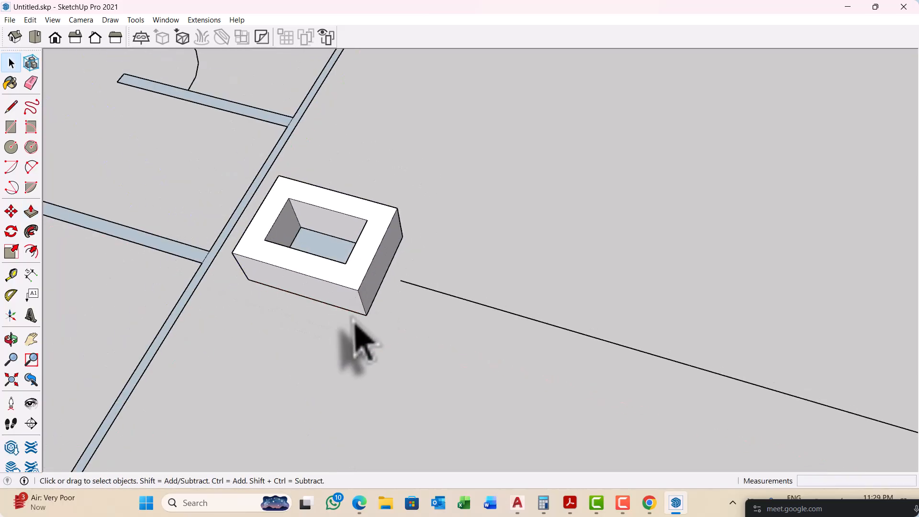
Step: Push/Pull the inner rectangle face at the bottom of the hollow block upward by 6 inches
mouse_move(354, 323)
middle_down()
mouse_move(468, 297)
mouse_move(369, 324)
middle_up()
scroll(369, 324, up, 3)
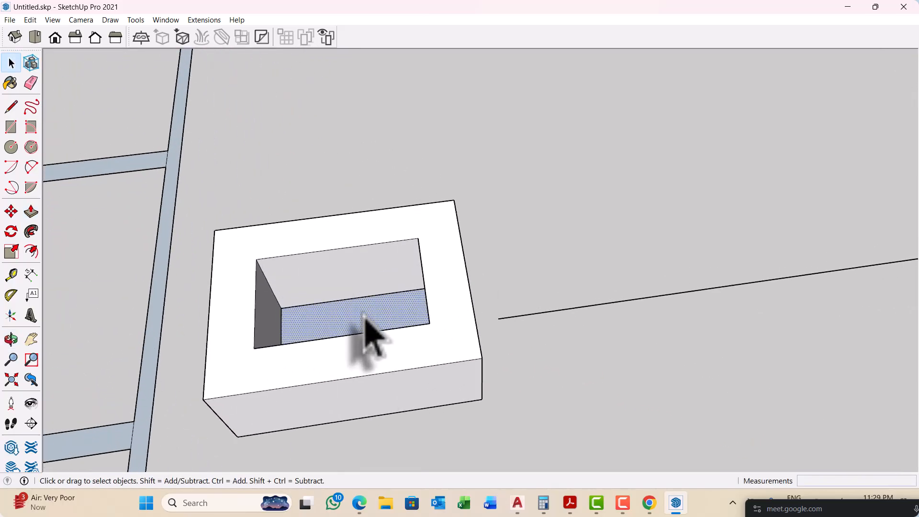
key(p)
scroll(366, 320, up, 1)
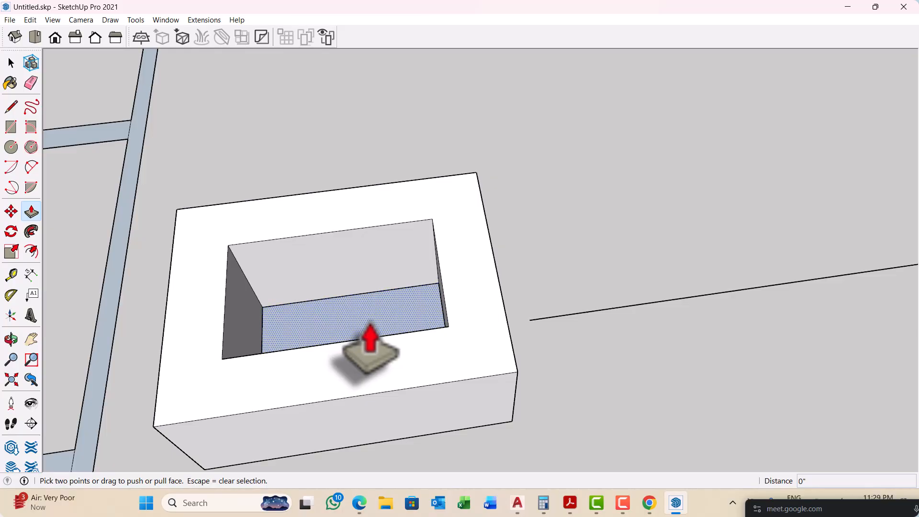
click(370, 346)
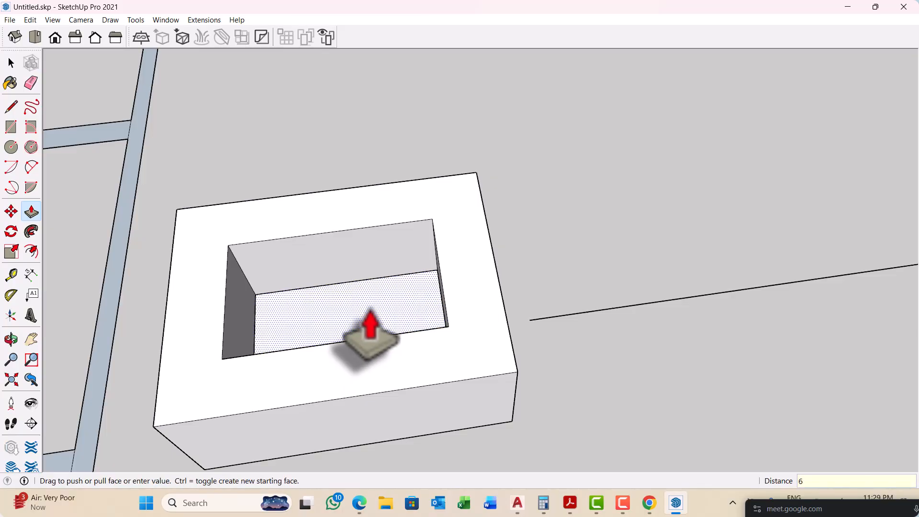
key(Return)
key(space)
scroll(310, 328, down, 4)
middle_drag(425, 359, 345, 339)
scroll(387, 308, up, 2)
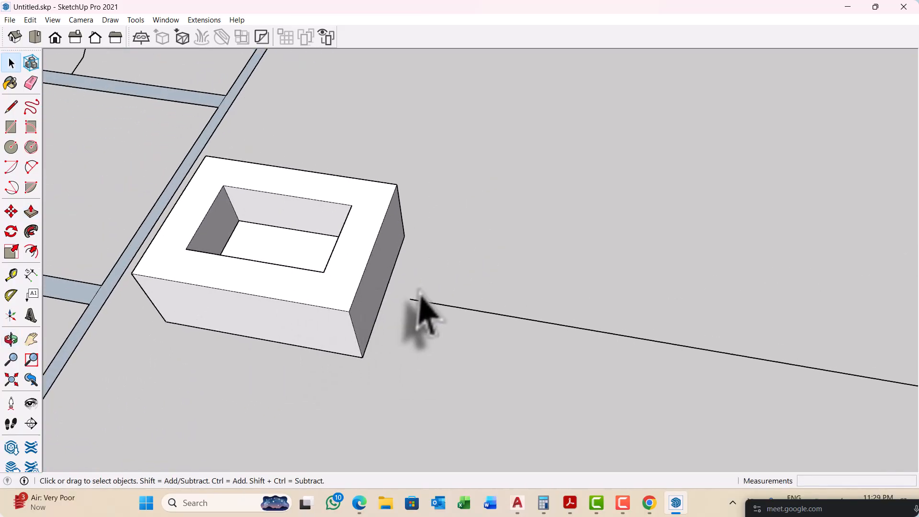
Step: Examine the hollow block, the two tables, the floor plan and the zigzag line chain from several angles and distances
scroll(421, 309, up, 1)
scroll(373, 328, down, 6)
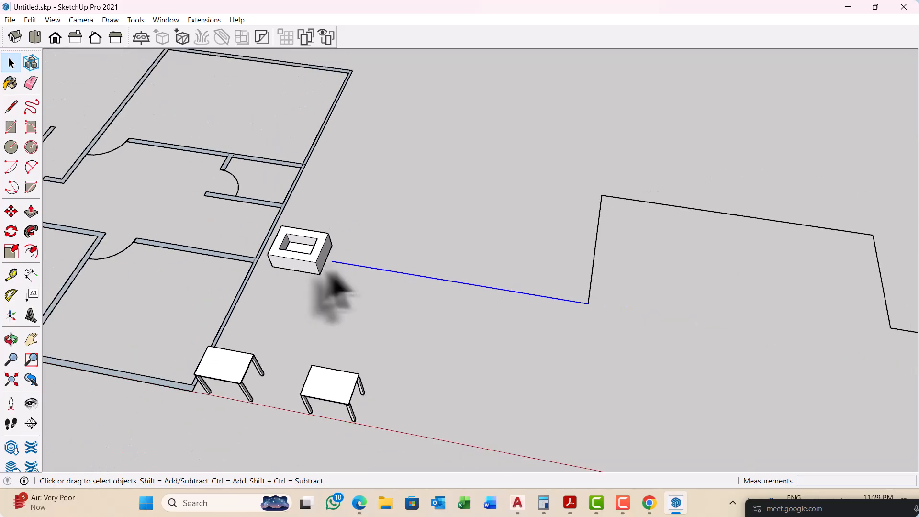
scroll(268, 261, down, 5)
middle_drag(297, 266, 476, 250)
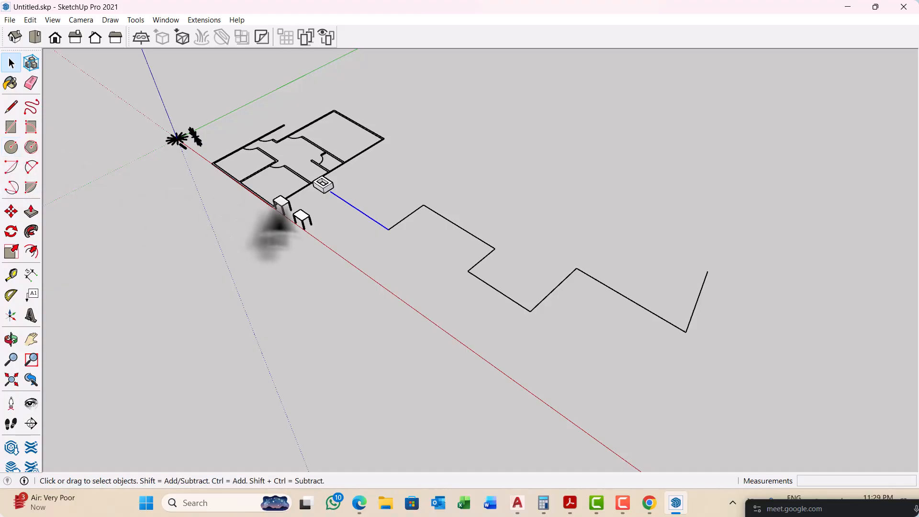
scroll(396, 240, up, 2)
scroll(349, 221, up, 2)
scroll(349, 225, up, 1)
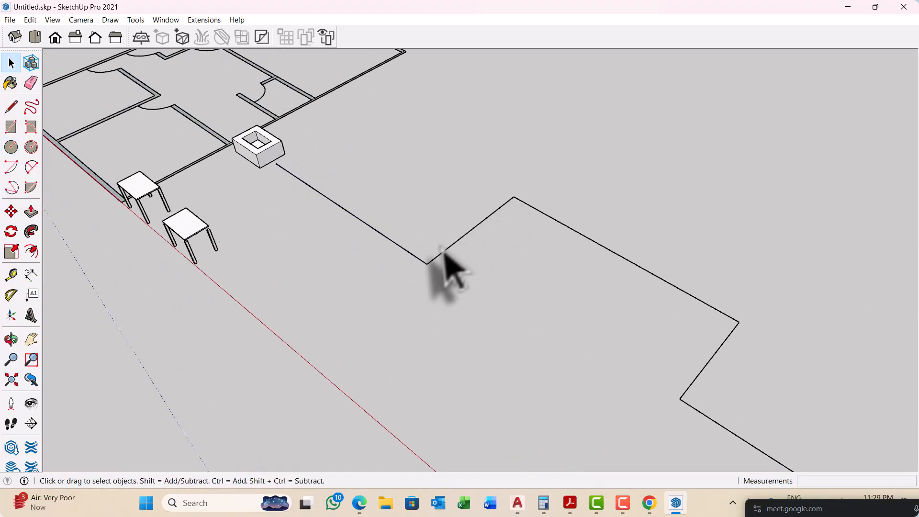
scroll(433, 264, up, 3)
scroll(317, 234, down, 4)
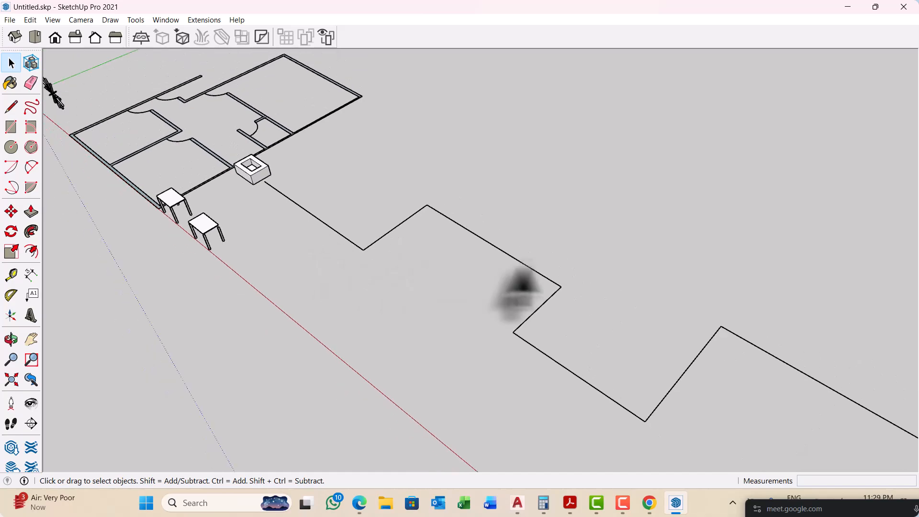
scroll(378, 227, down, 2)
middle_drag(309, 203, 394, 211)
scroll(194, 277, up, 5)
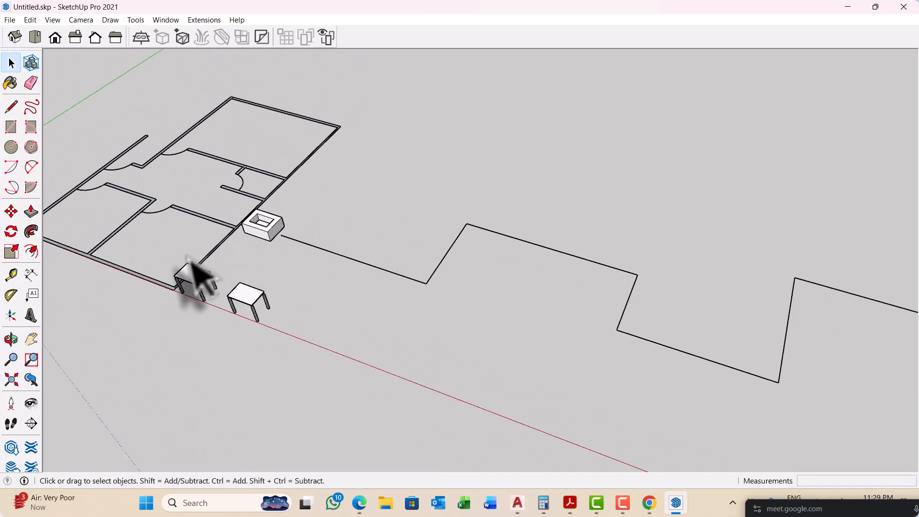
scroll(268, 251, up, 2)
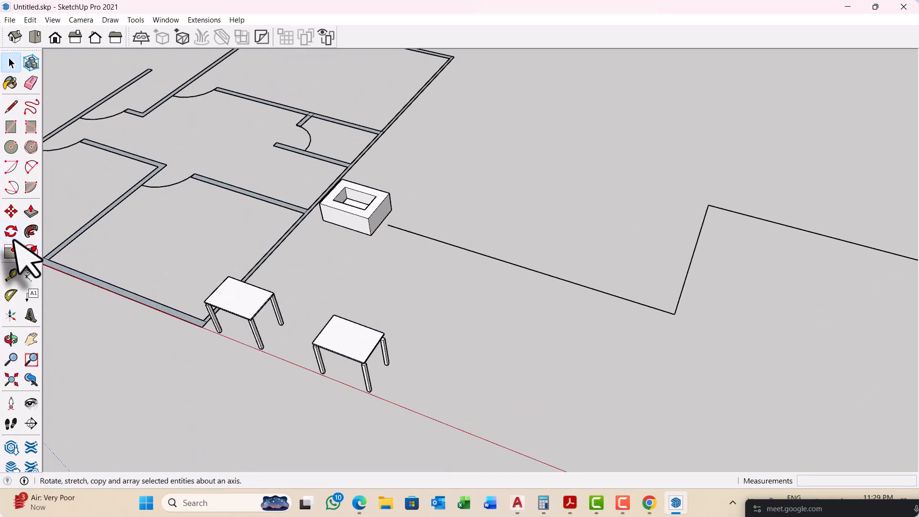
scroll(411, 239, up, 5)
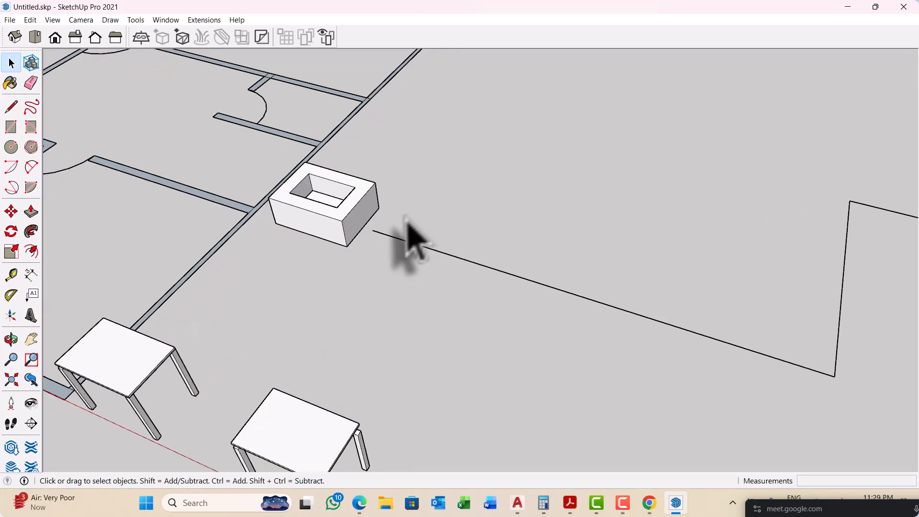
scroll(259, 225, down, 3)
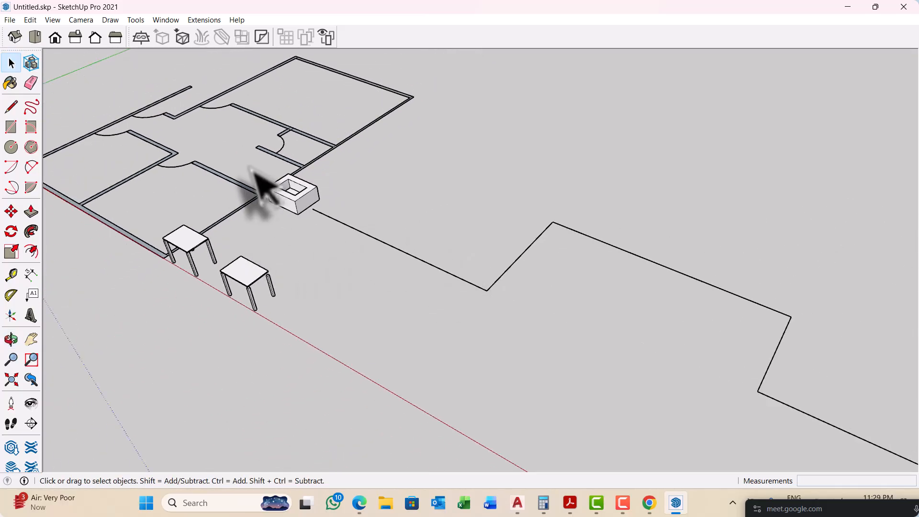
scroll(263, 194, down, 5)
scroll(325, 235, up, 4)
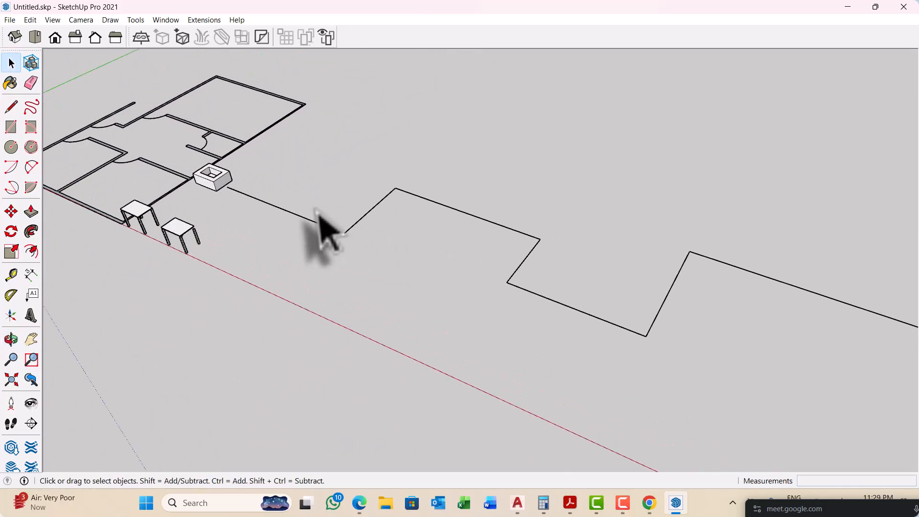
scroll(215, 187, up, 4)
scroll(221, 234, down, 2)
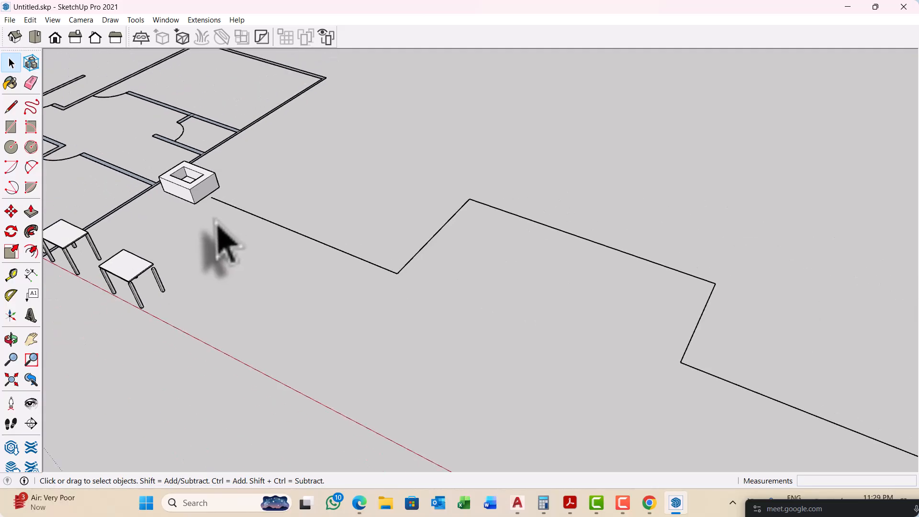
mouse_move(217, 224)
middle_down()
mouse_move(371, 251)
mouse_move(304, 225)
mouse_move(248, 180)
middle_up()
scroll(251, 184, up, 1)
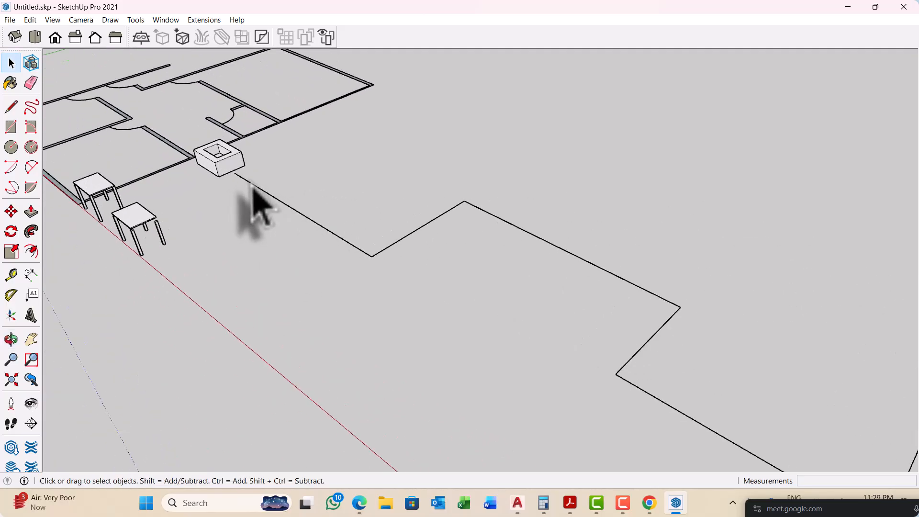
scroll(252, 187, up, 2)
scroll(335, 203, down, 2)
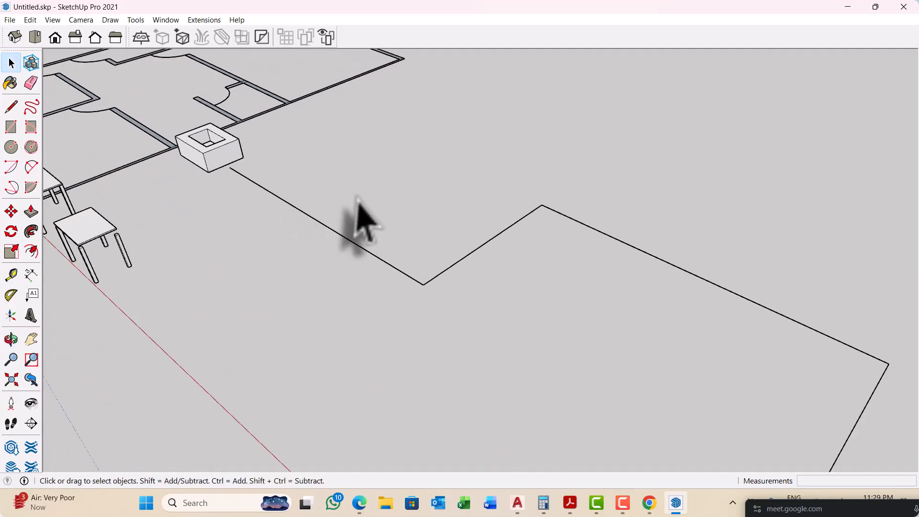
middle_drag(359, 206, 338, 205)
scroll(365, 246, up, 3)
scroll(232, 204, up, 2)
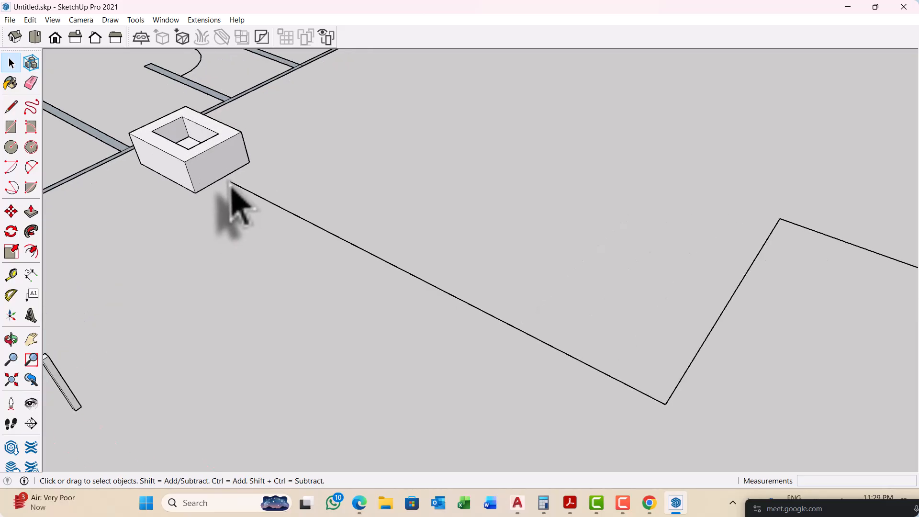
scroll(235, 201, down, 2)
scroll(268, 208, down, 2)
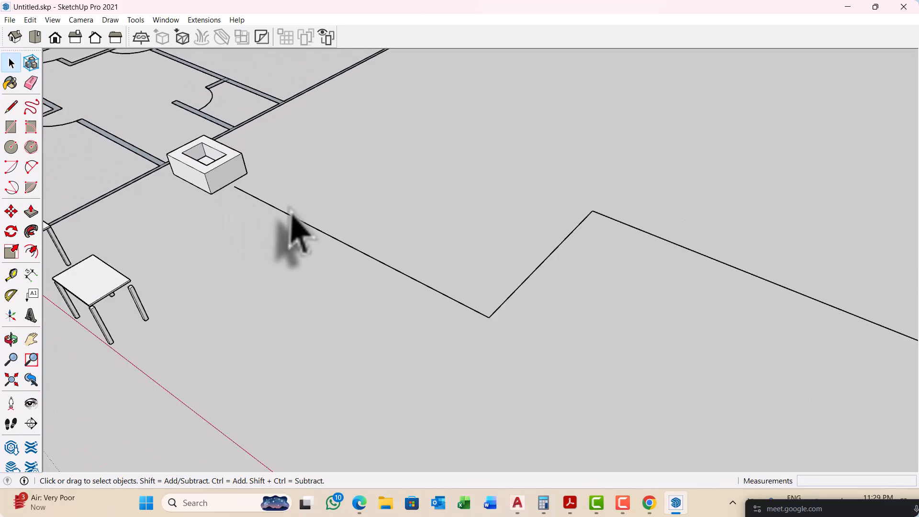
Step: Draw a vertical circle with a 3-inch radius centred on the zigzag chain's start point, perpendicular to its first line
scroll(247, 200, up, 5)
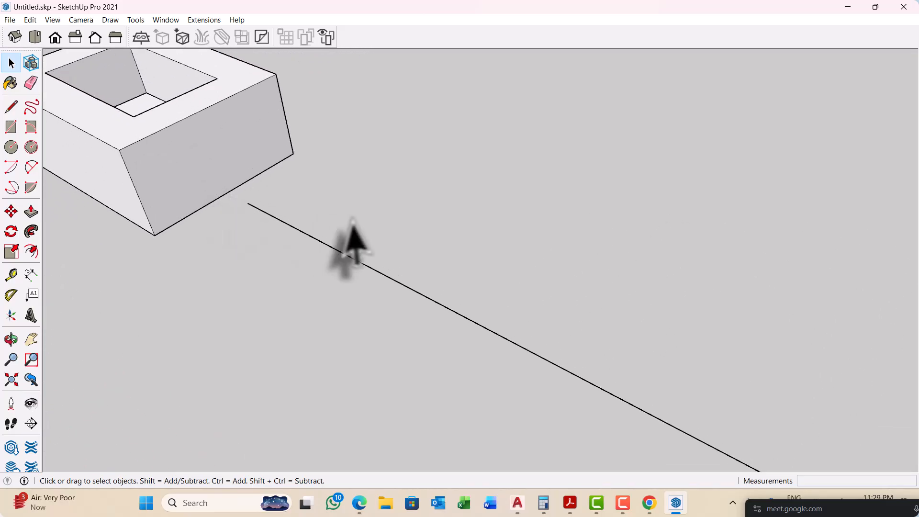
scroll(269, 239, up, 2)
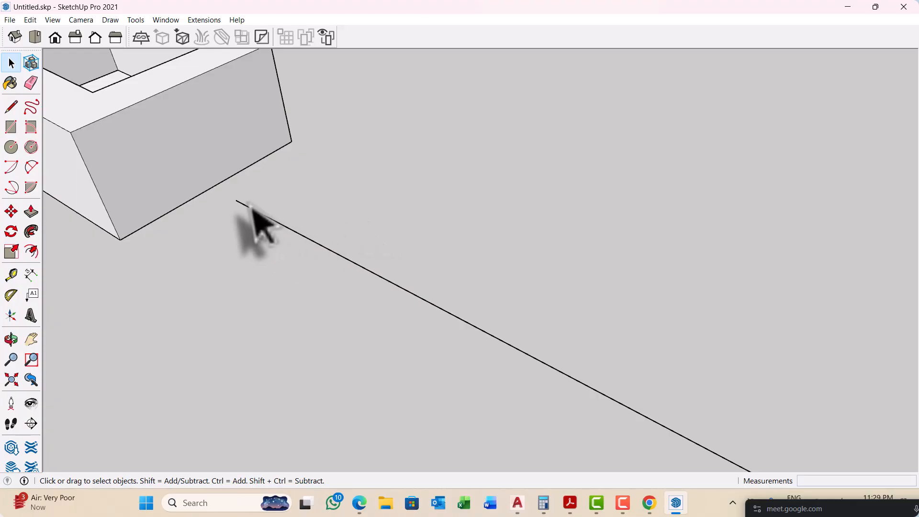
scroll(251, 207, up, 2)
middle_drag(242, 199, 235, 208)
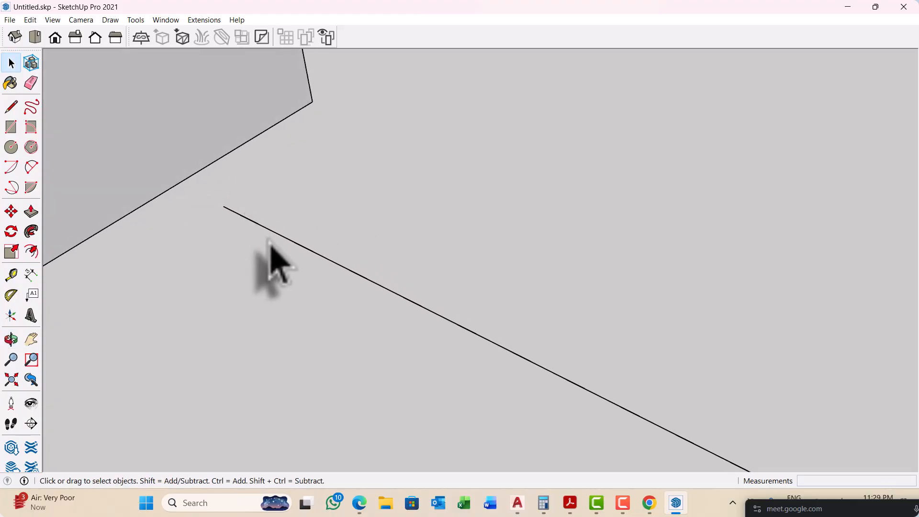
scroll(263, 222, up, 2)
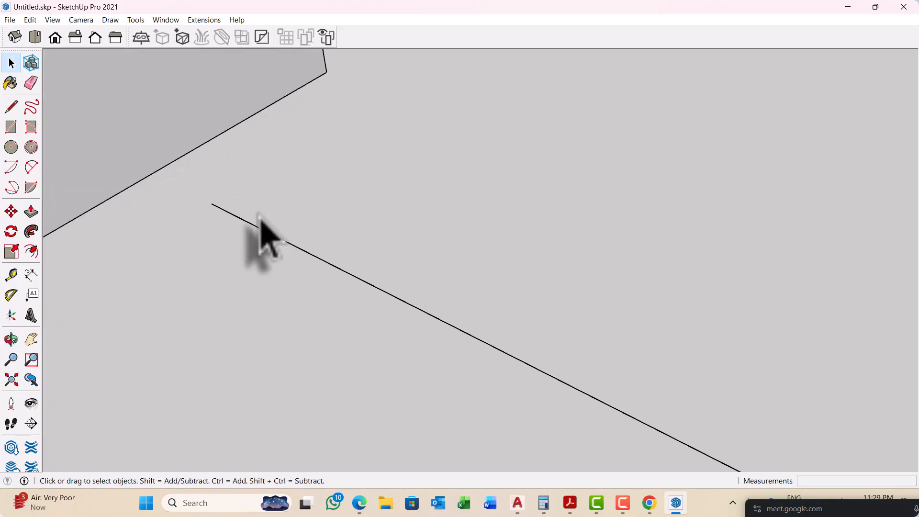
scroll(194, 219, up, 3)
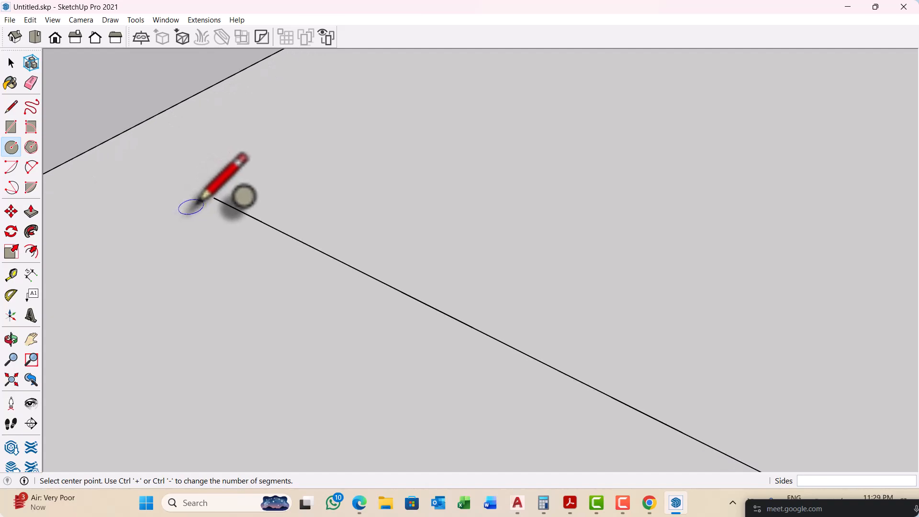
middle_drag(197, 218, 316, 222)
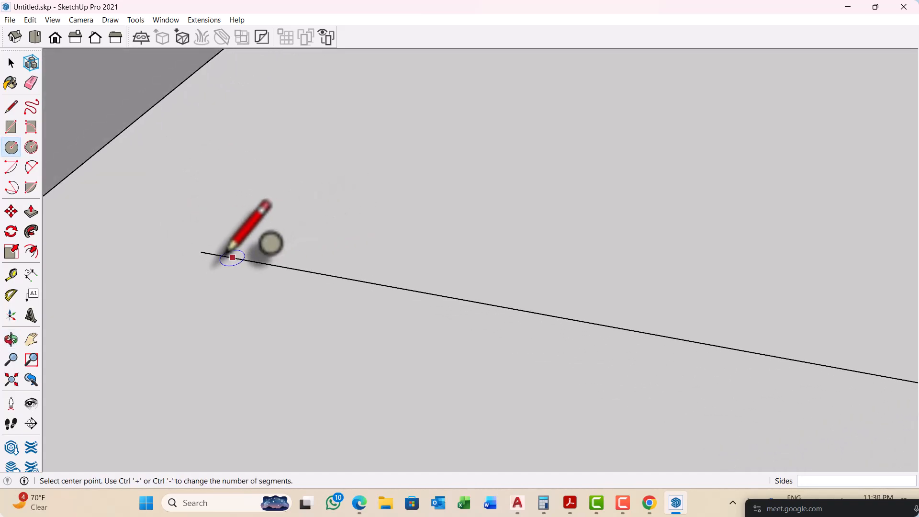
scroll(233, 257, up, 2)
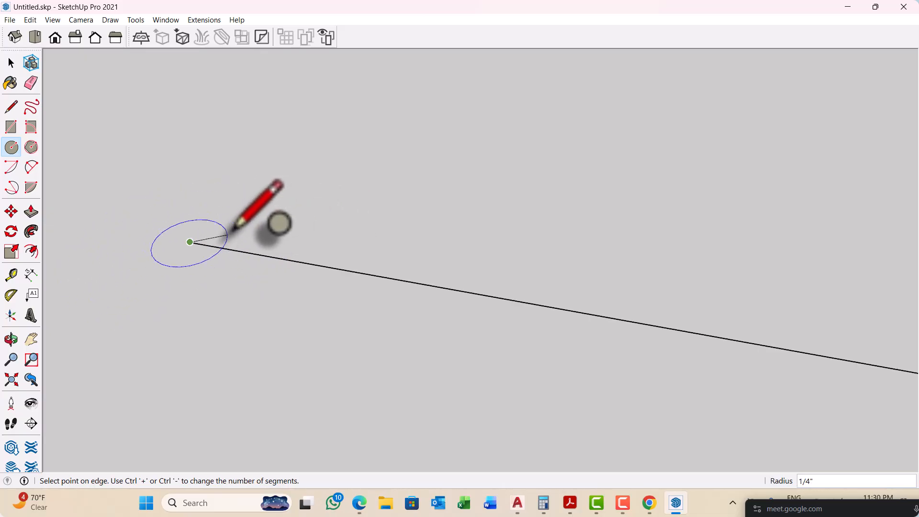
middle_drag(250, 229, 396, 226)
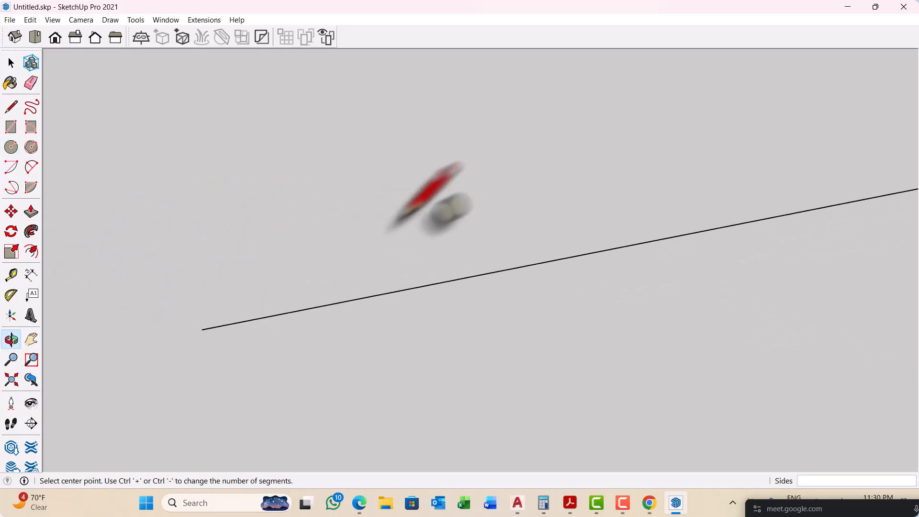
scroll(187, 339, up, 2)
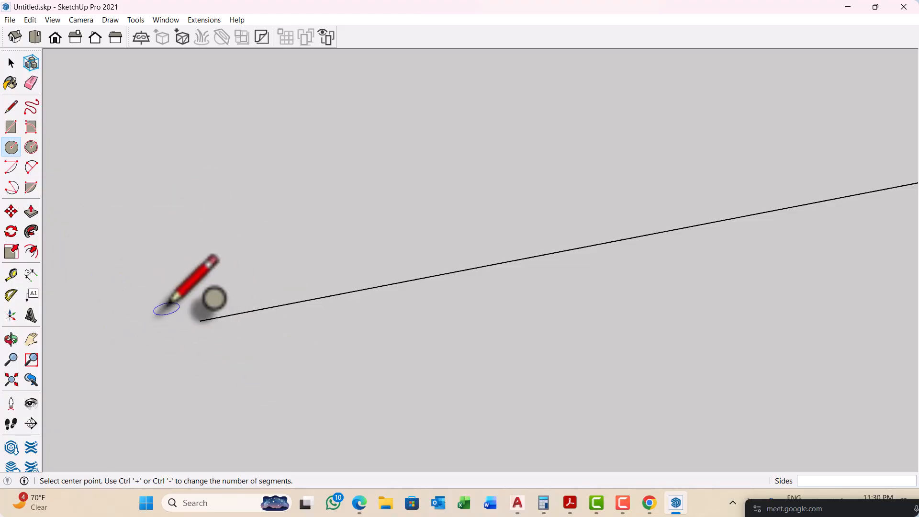
mouse_move(197, 320)
middle_down()
mouse_move(268, 314)
mouse_move(189, 330)
mouse_move(205, 306)
middle_up()
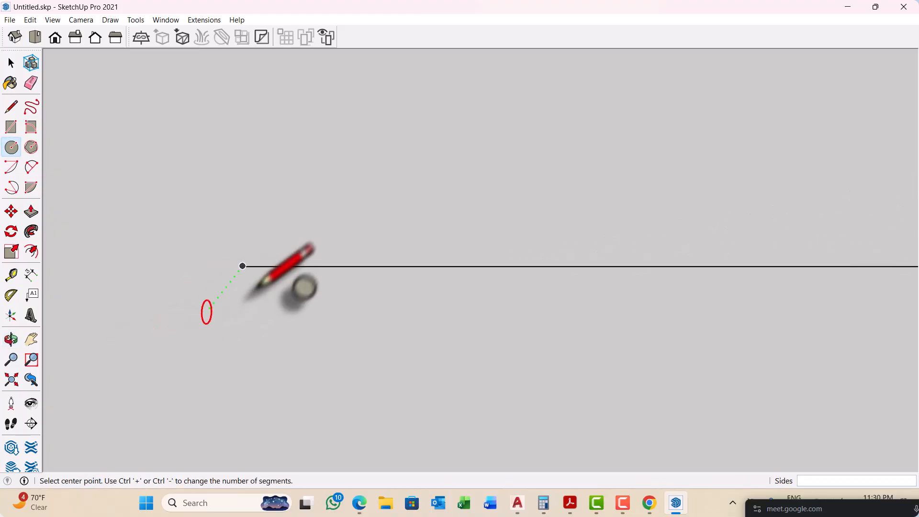
click(243, 266)
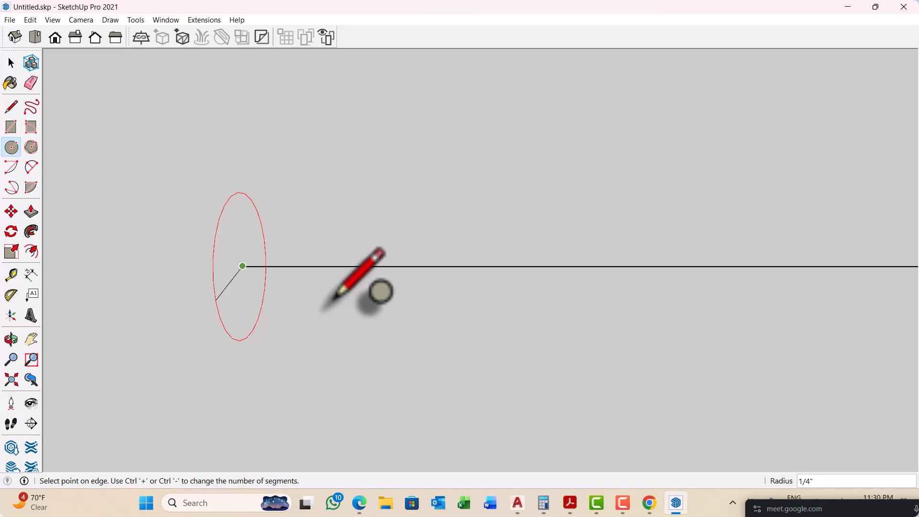
key(Return)
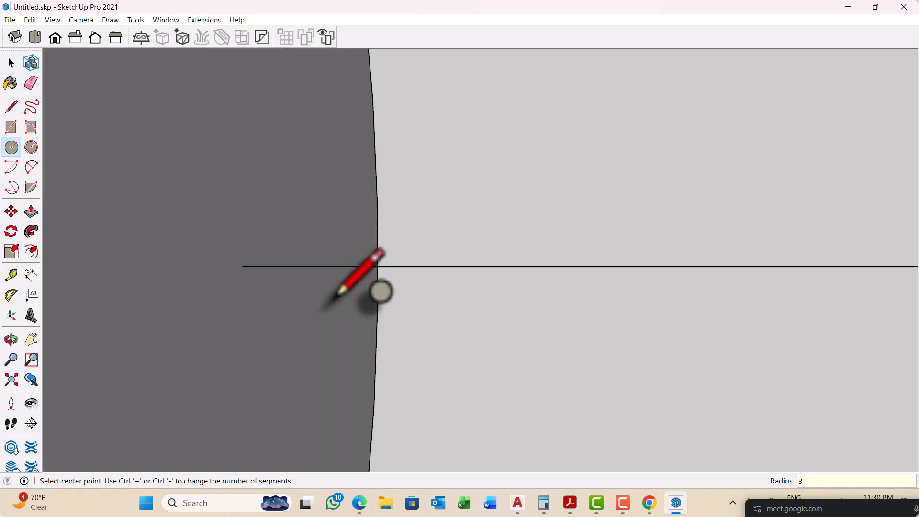
scroll(337, 293, down, 10)
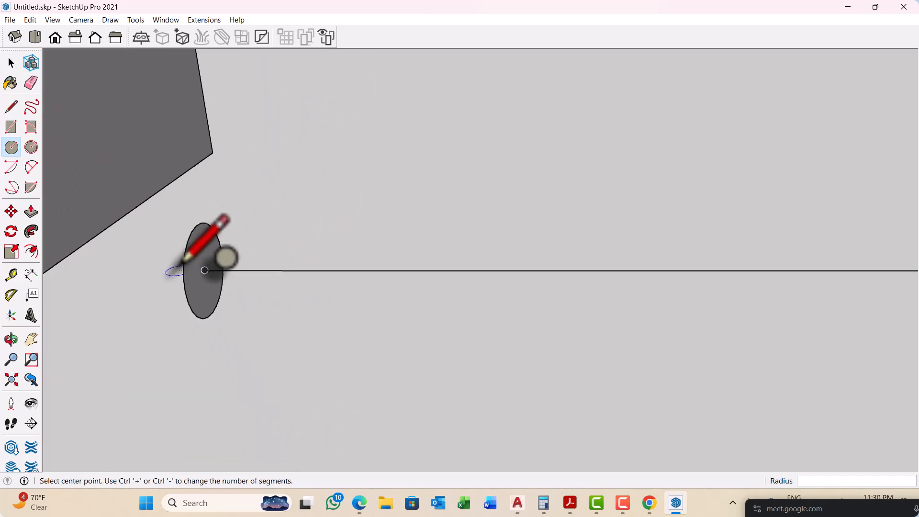
scroll(183, 262, down, 2)
key(space)
Step: Select the entire zigzag line chain as the path and sweep the circle face along it with Follow Me
scroll(160, 312, down, 8)
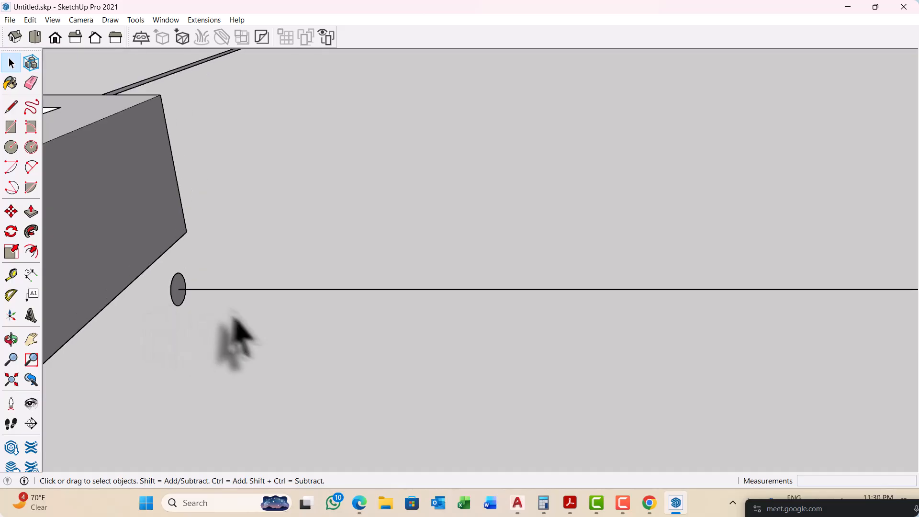
scroll(158, 291, down, 3)
middle_drag(219, 292, 334, 309)
scroll(318, 297, up, 2)
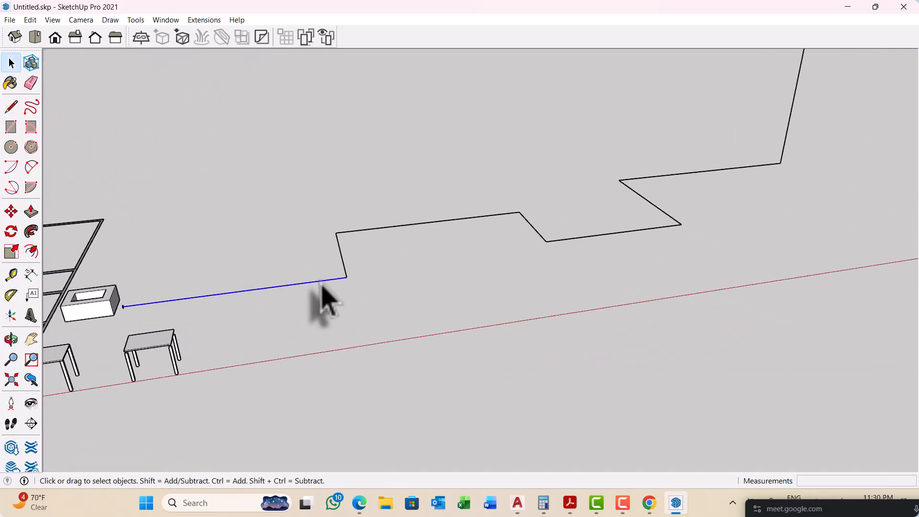
scroll(330, 306, down, 2)
mouse_move(338, 318)
middle_down()
mouse_move(403, 297)
mouse_move(389, 297)
middle_up()
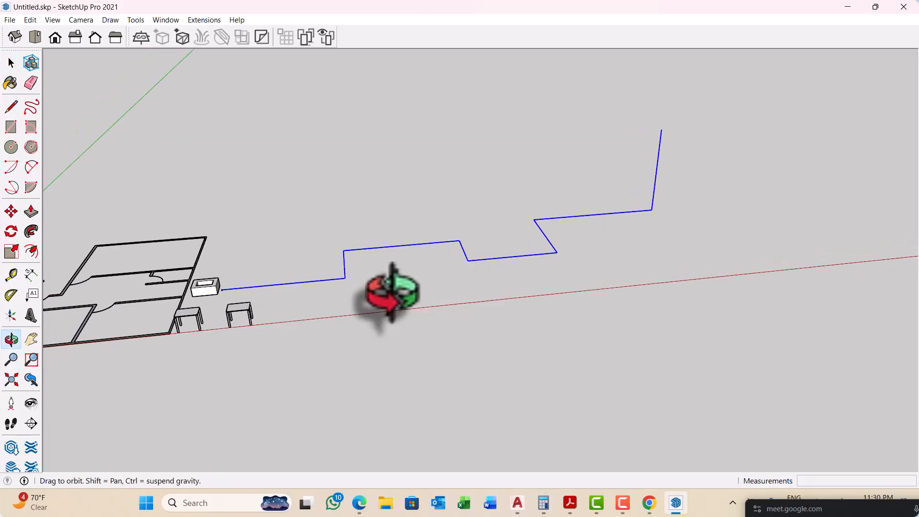
scroll(335, 278, up, 1)
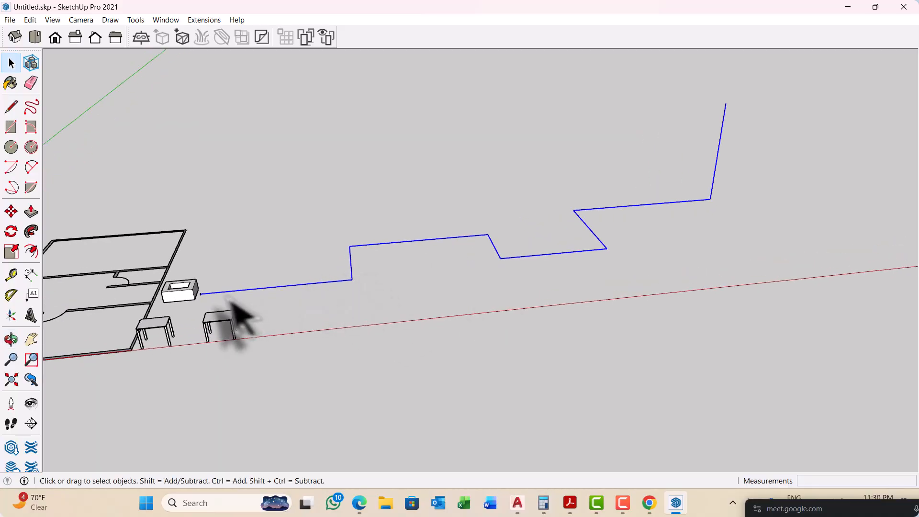
scroll(215, 302, up, 2)
middle_drag(197, 298, 195, 304)
scroll(210, 278, up, 5)
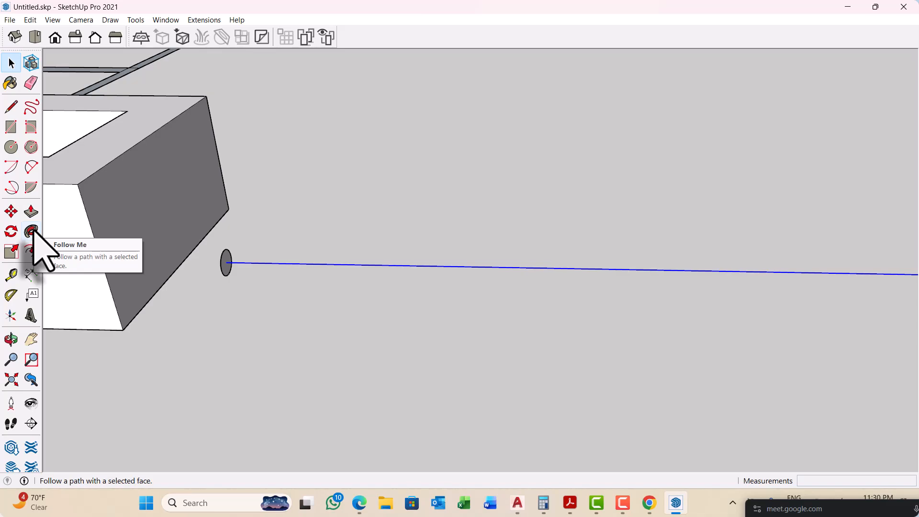
click(31, 232)
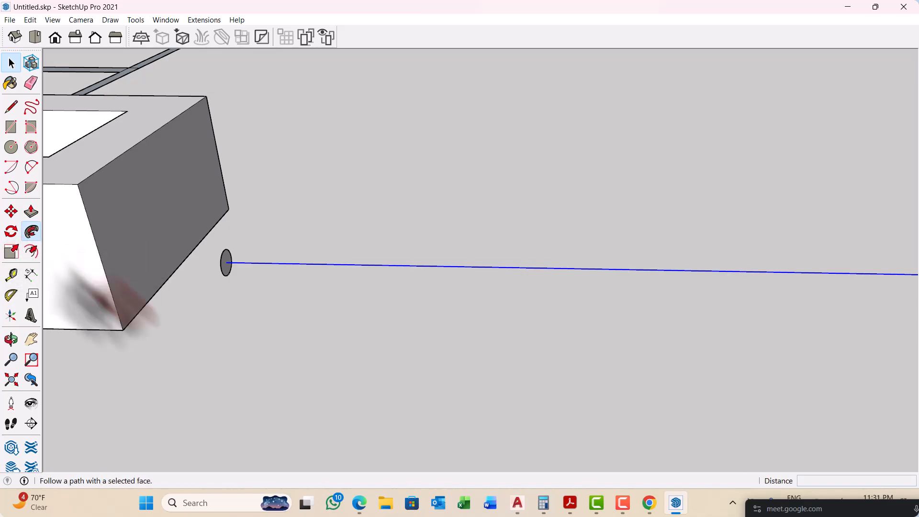
middle_drag(110, 297, 234, 287)
scroll(290, 225, up, 3)
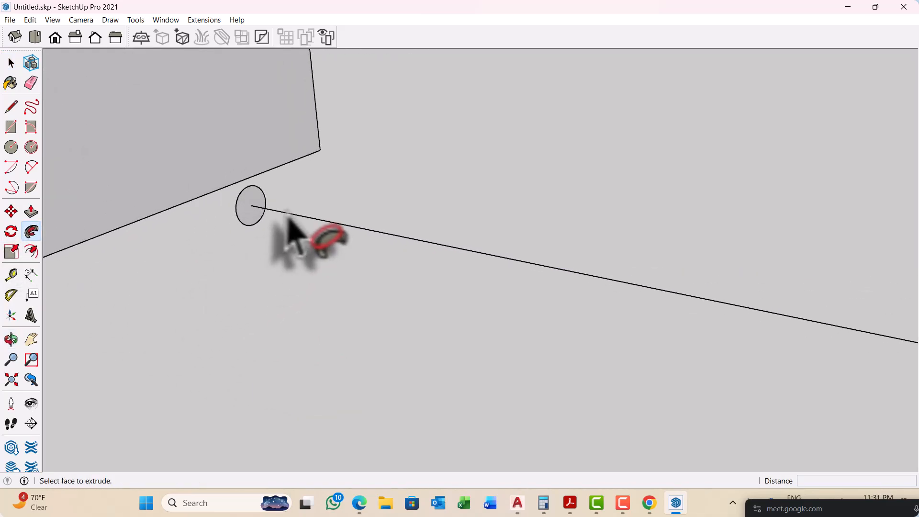
click(249, 211)
scroll(175, 220, down, 3)
scroll(153, 208, down, 8)
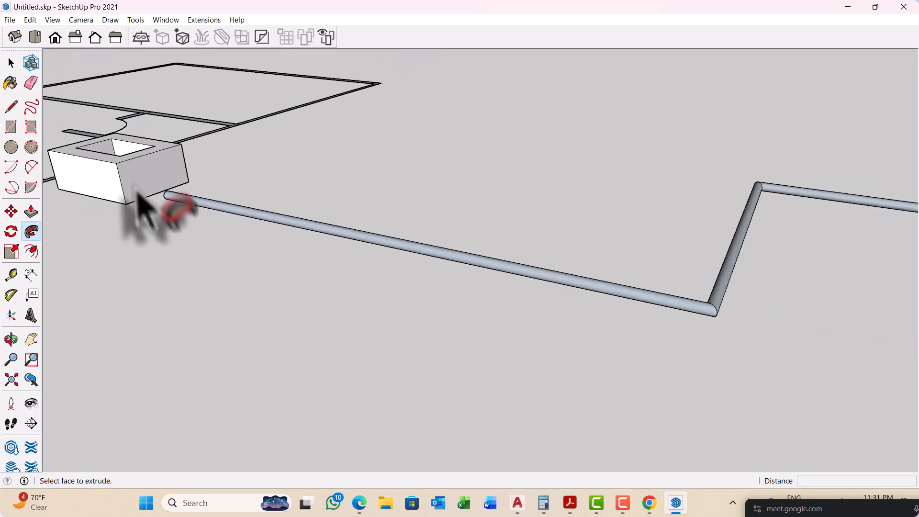
middle_drag(215, 246, 407, 316)
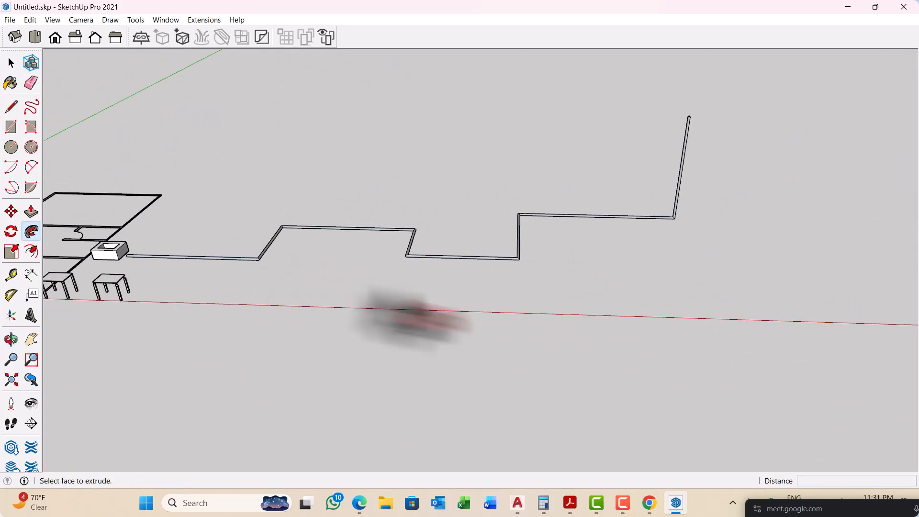
key(space)
Step: Examine the swept pipe along its bends up to its far end
middle_drag(460, 283, 293, 255)
scroll(294, 254, down, 3)
scroll(617, 223, up, 3)
scroll(579, 225, up, 5)
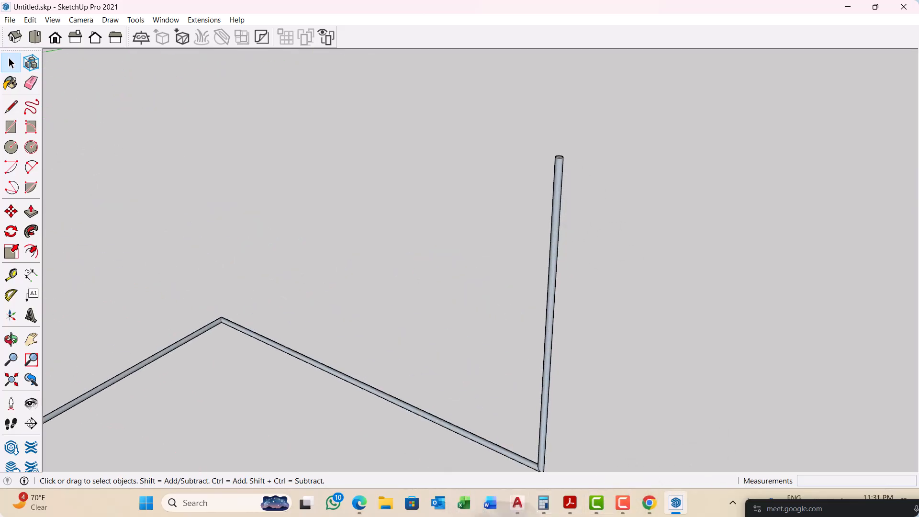
mouse_move(649, 504)
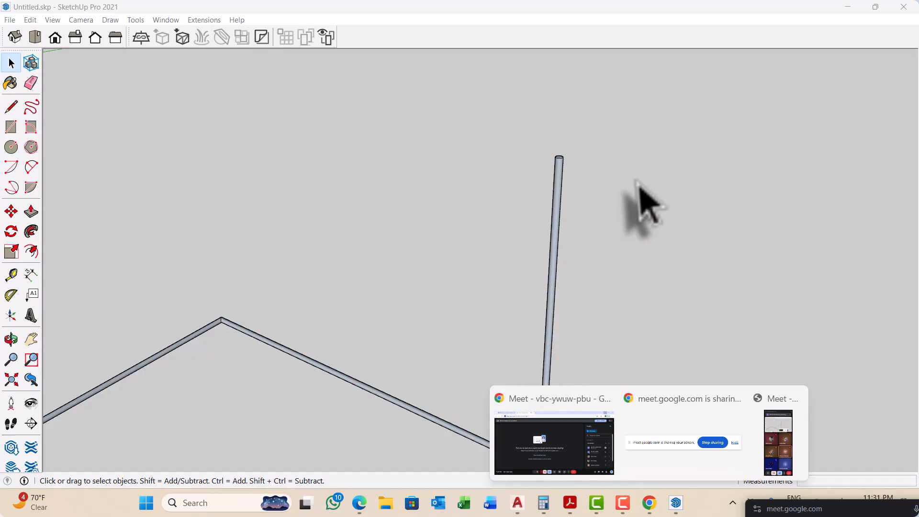
click(671, 211)
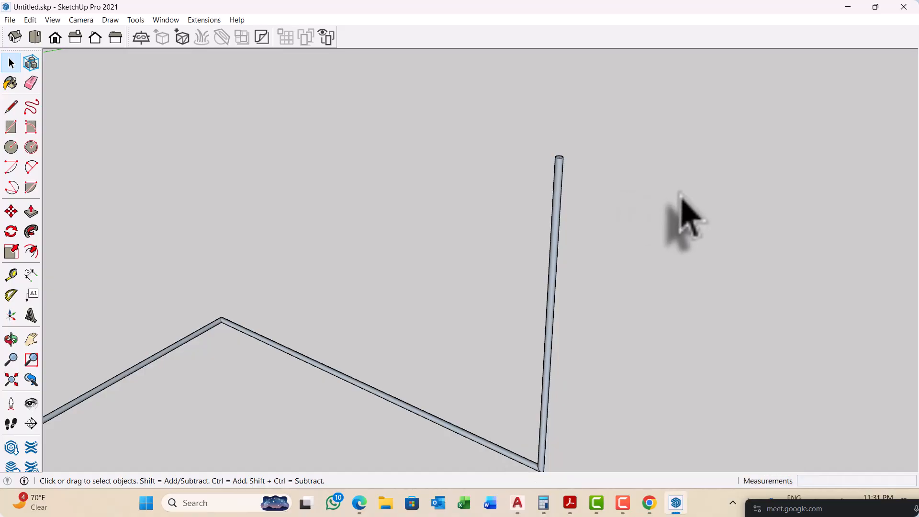
Step: Select all connected geometry of the zigzag pipe and make it a group
scroll(632, 225, down, 6)
scroll(195, 256, up, 8)
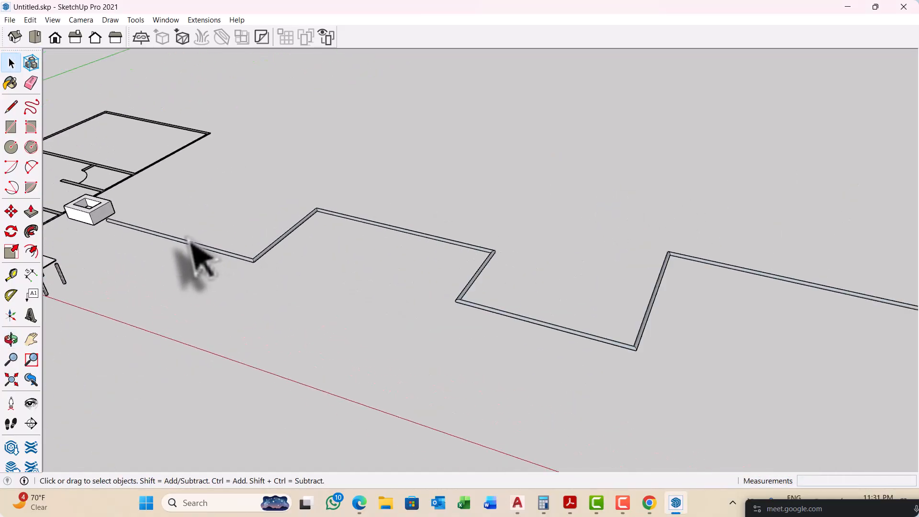
click(314, 277)
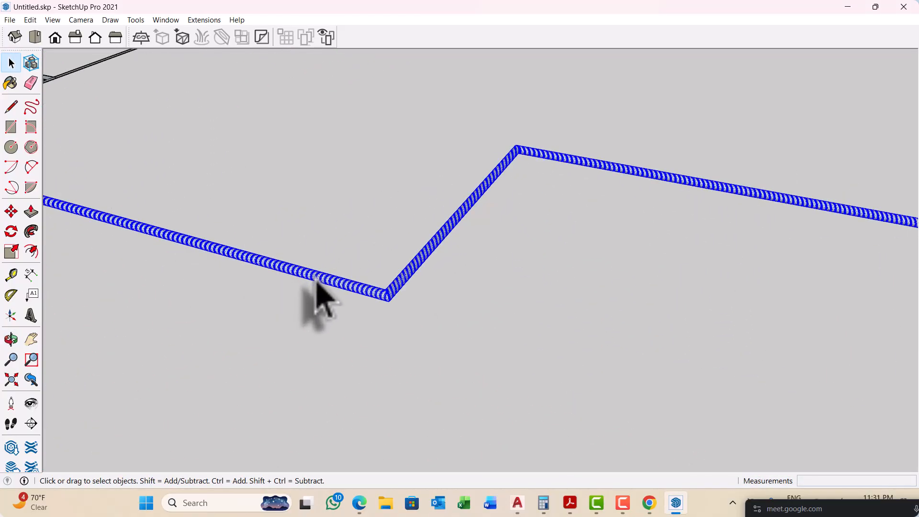
right_click(316, 279)
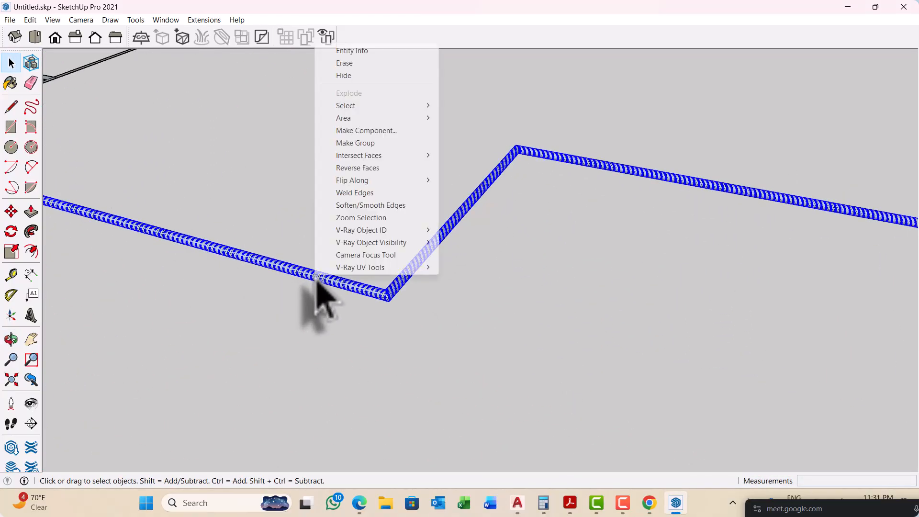
click(354, 143)
Step: Switch to Chrome and search Google for "BUILding ARC" in a new tab
mouse_move(656, 502)
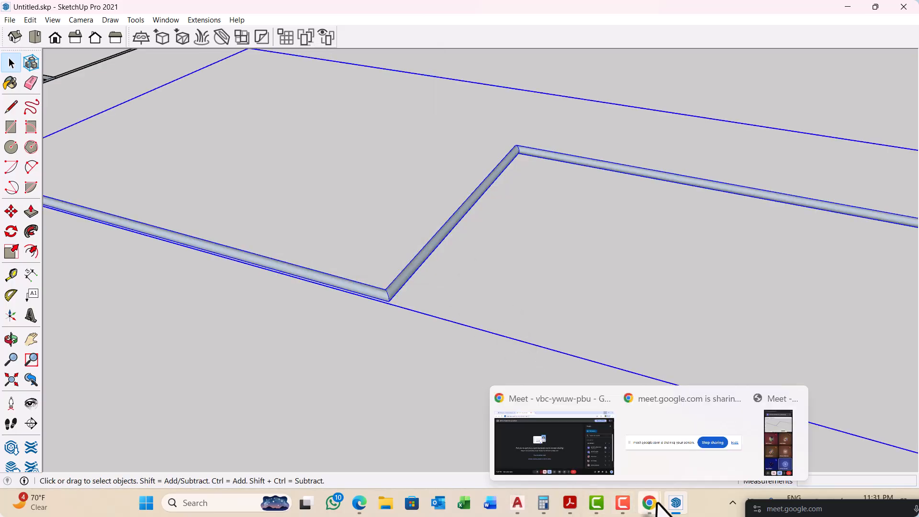
click(575, 459)
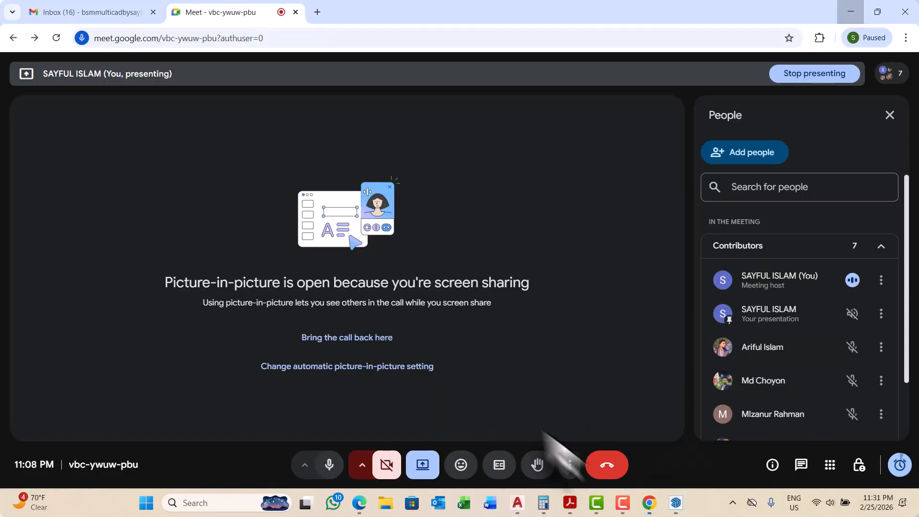
click(317, 11)
click(273, 38)
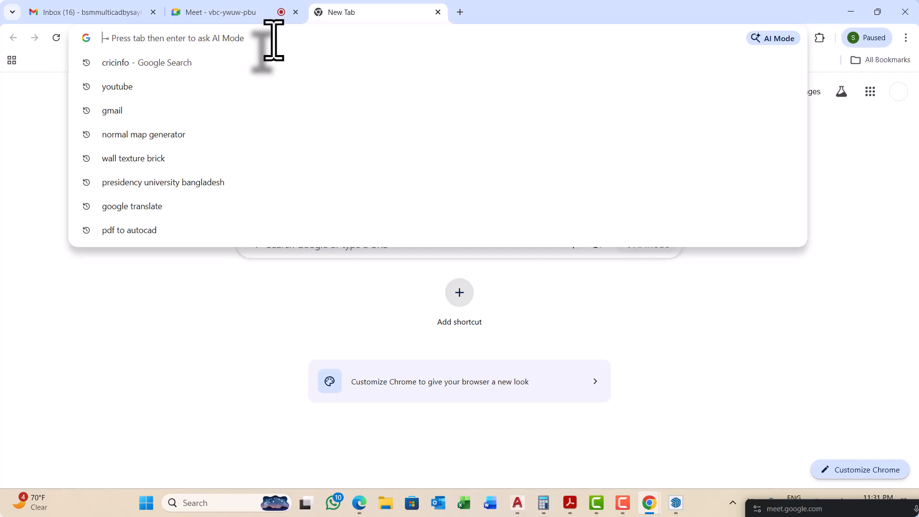
text(BUIL)
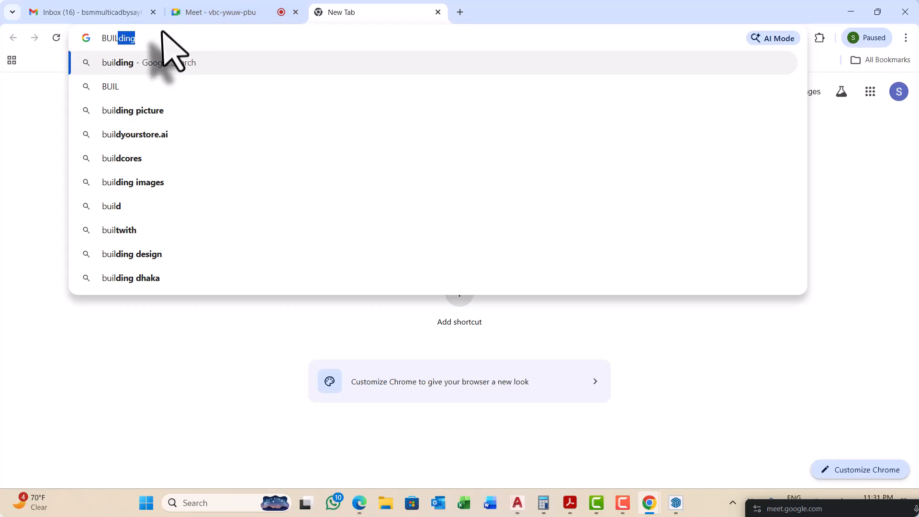
click(148, 38)
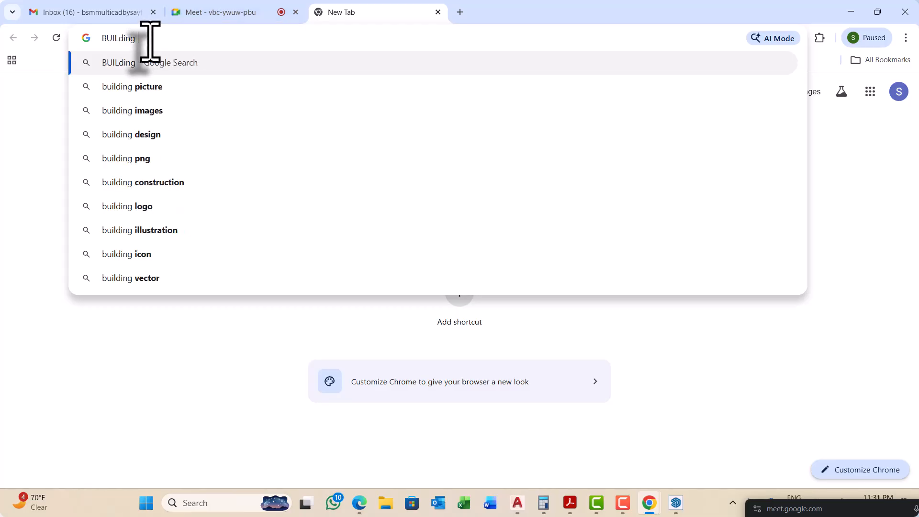
text(ARC)
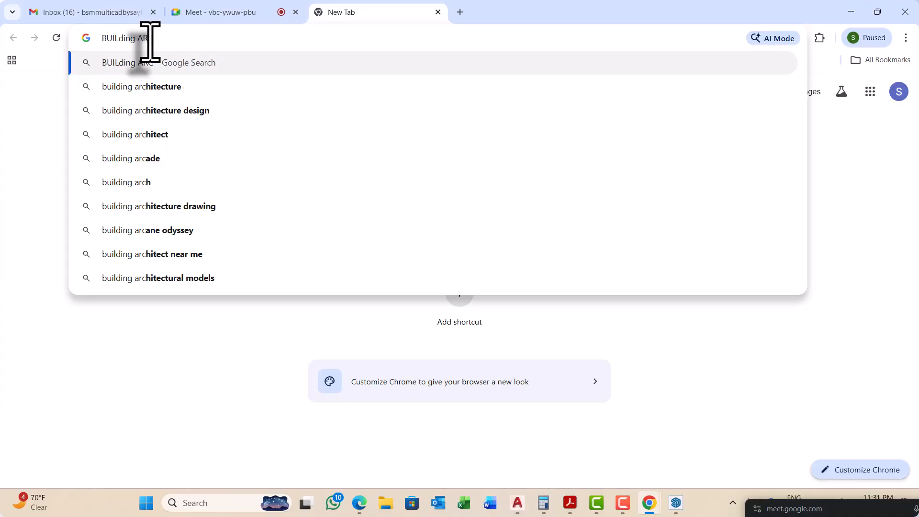
key(Return)
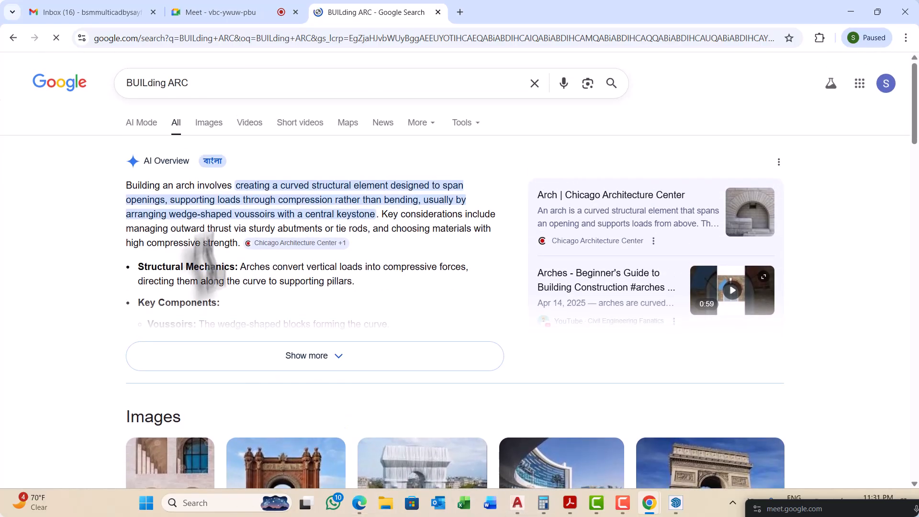
Step: Show the image results for the building arc search and refine the query to "BUILding ARC DESIGN"
click(209, 126)
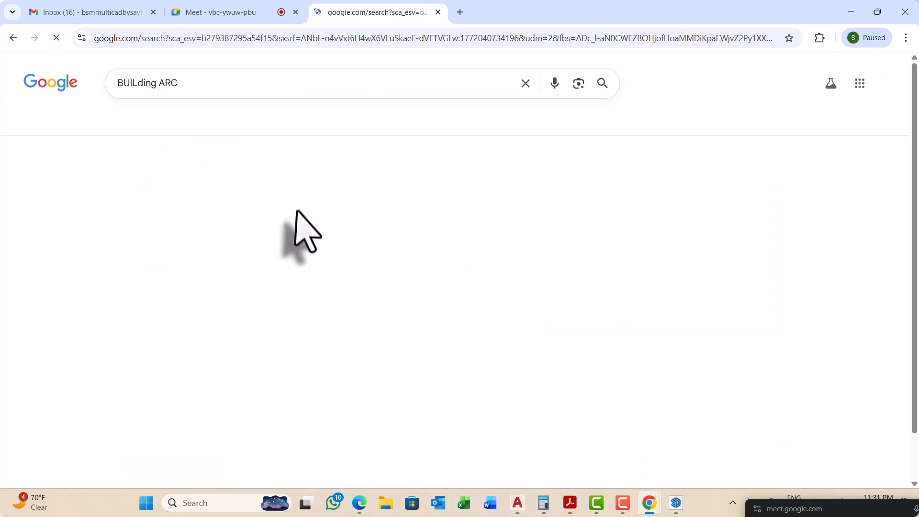
scroll(371, 290, down, 1)
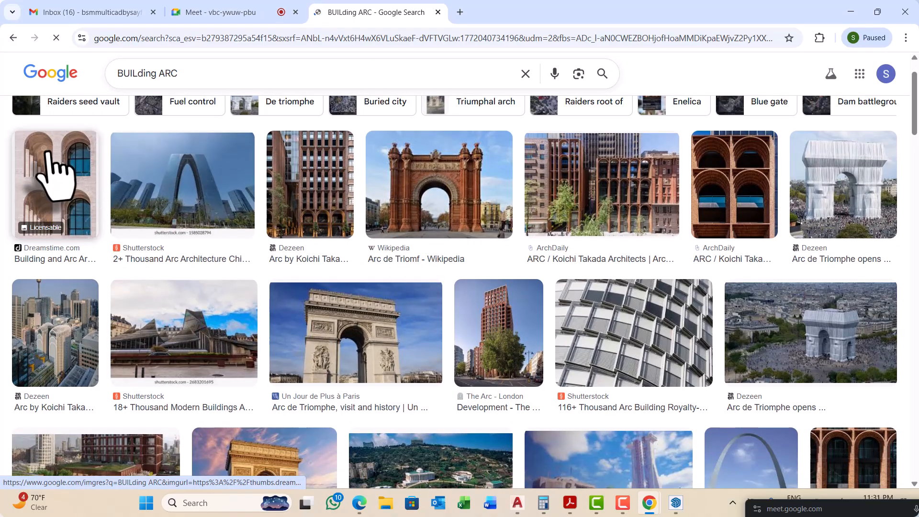
scroll(58, 182, down, 2)
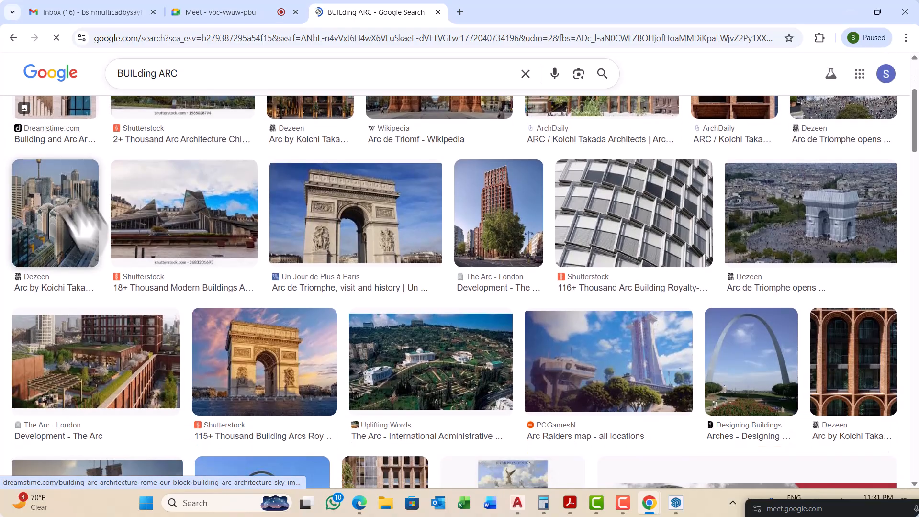
click(184, 74)
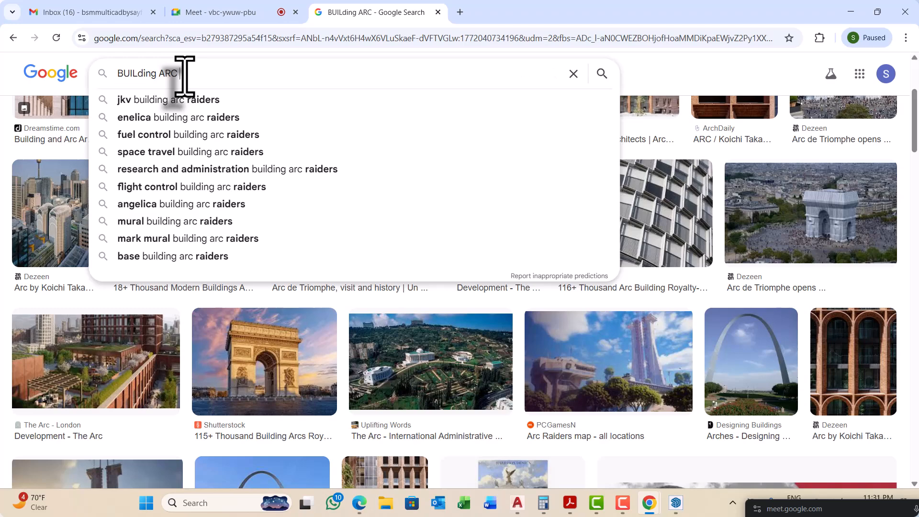
text(DESIGN)
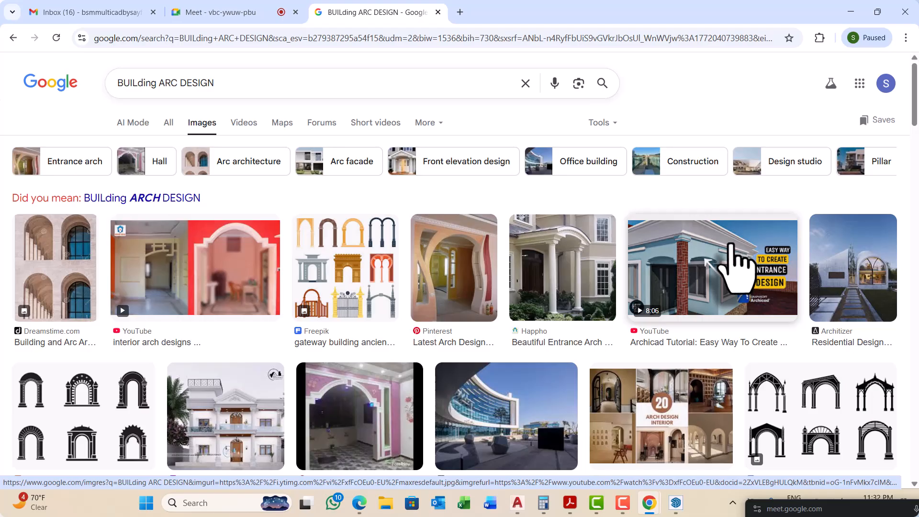
Step: Preview the Archicad entrance arc design image and look through its related images and the other arch results
click(731, 245)
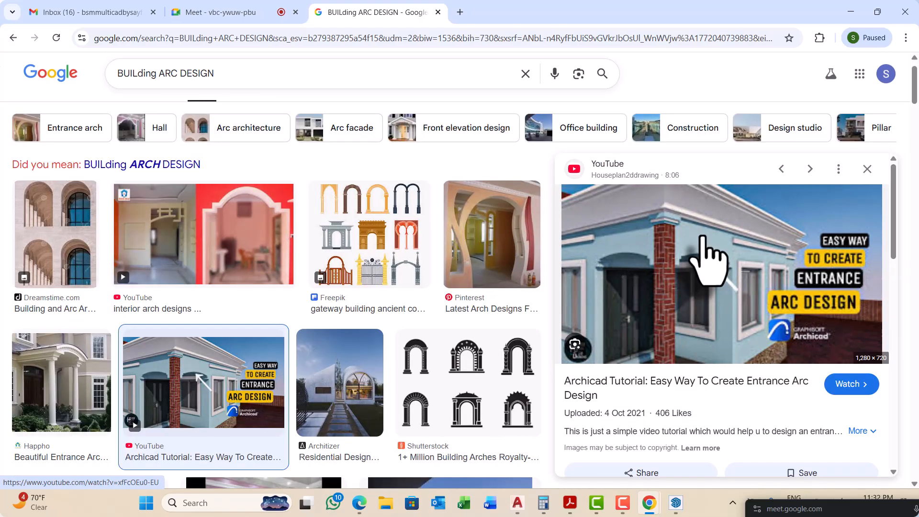
scroll(636, 306, down, 4)
scroll(627, 318, down, 4)
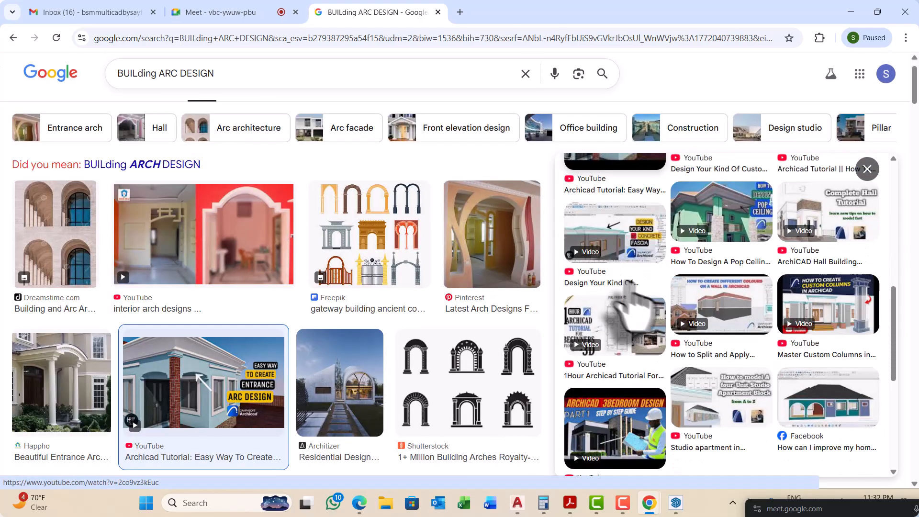
scroll(410, 369, down, 3)
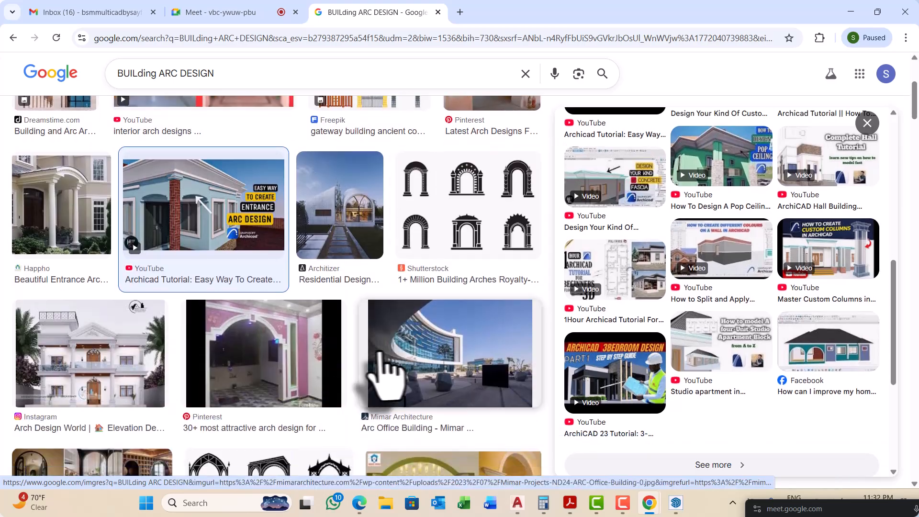
click(852, 12)
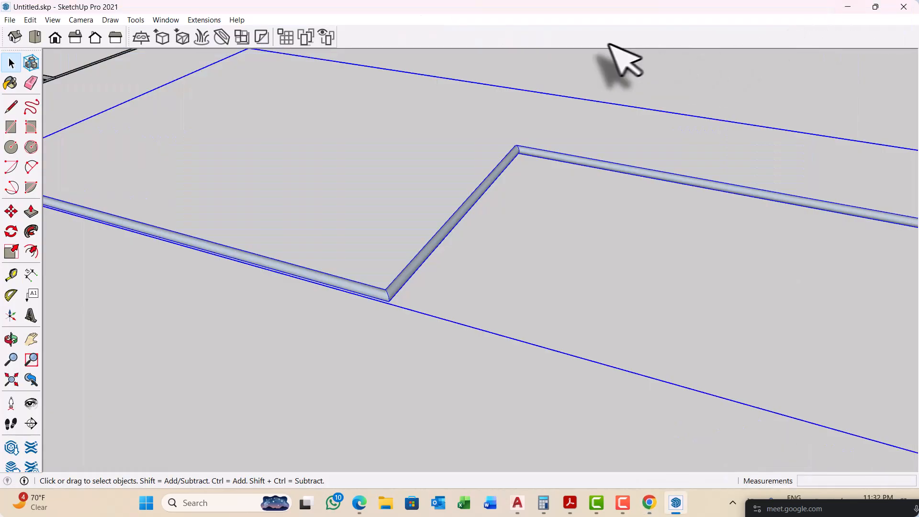
click(849, 8)
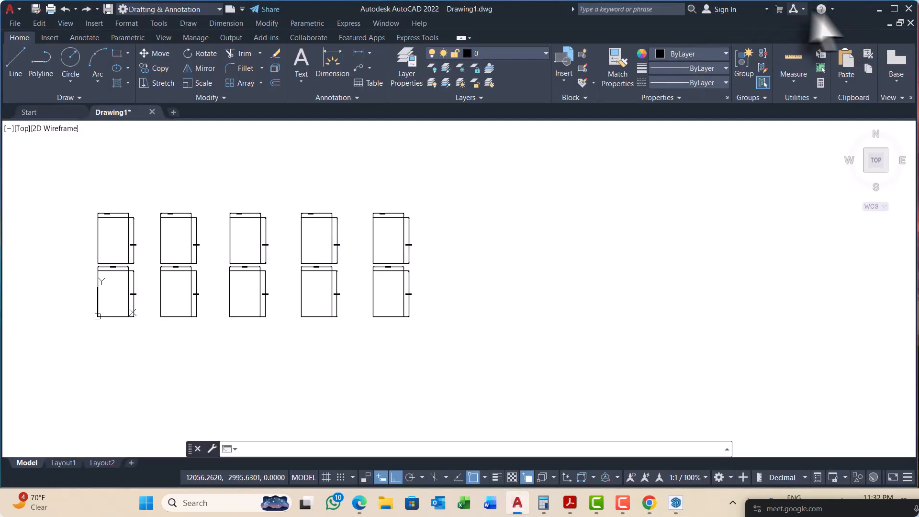
click(879, 9)
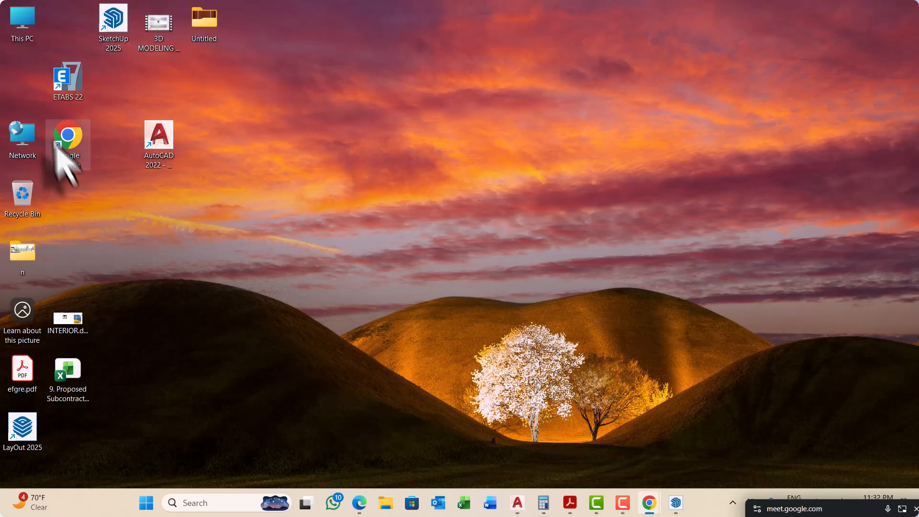
click(23, 22)
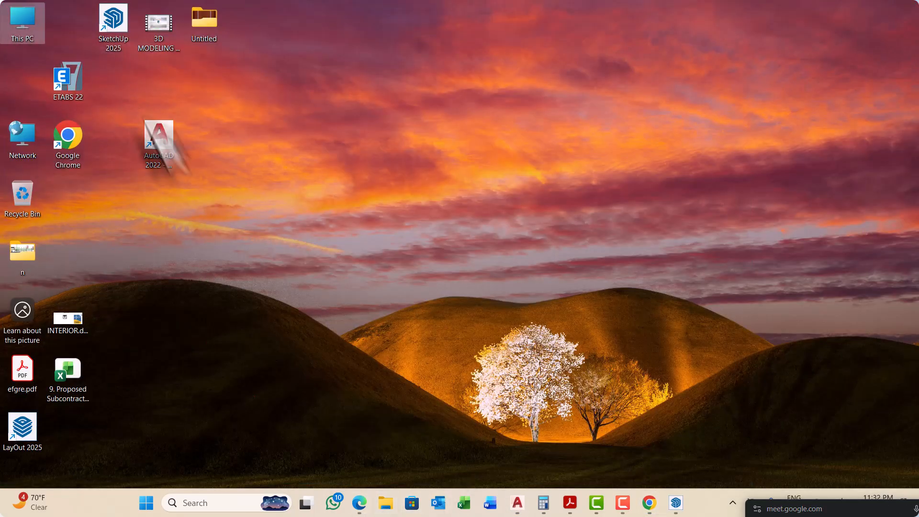
double_click(22, 27)
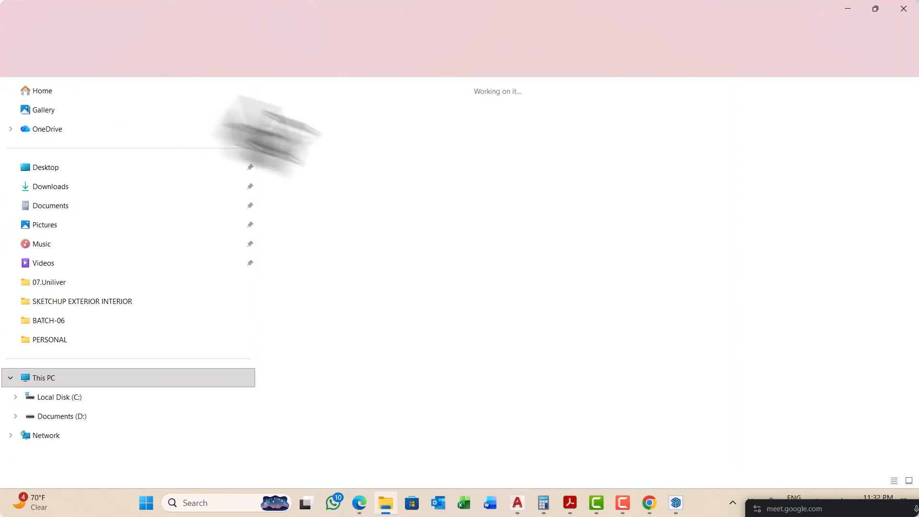
click(516, 115)
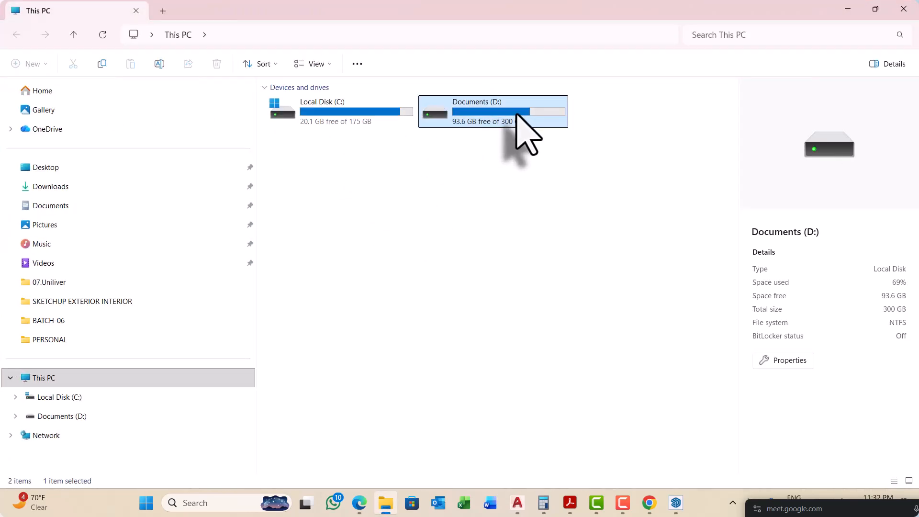
click(848, 9)
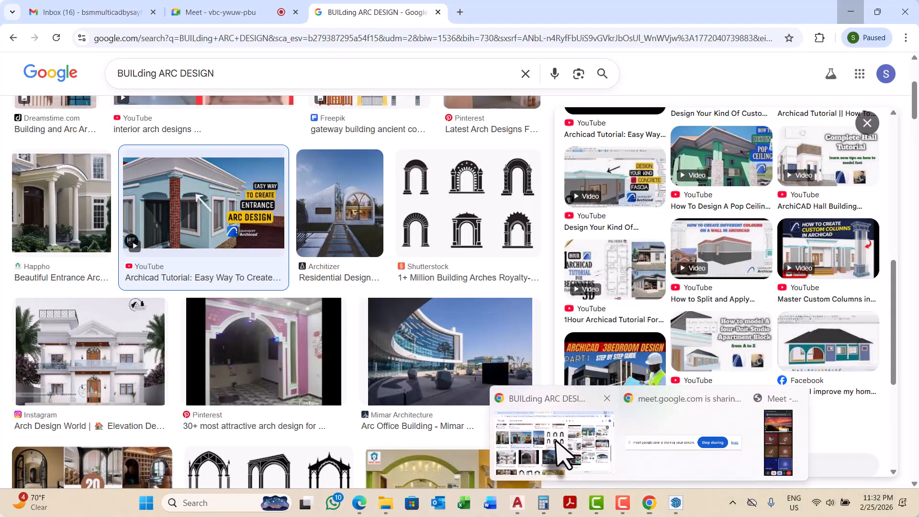
click(556, 455)
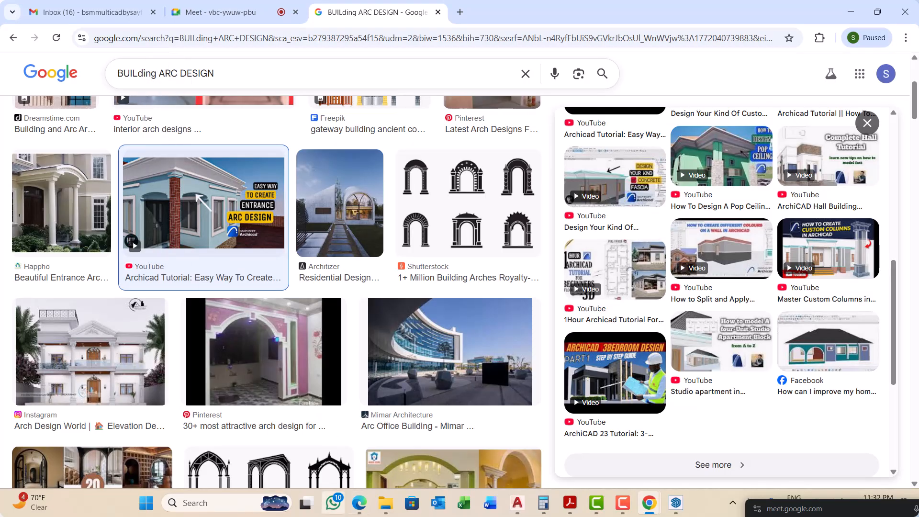
Step: Switch to Edge, search for "youtube" in a new tab and open the YouTube site from the results
click(359, 502)
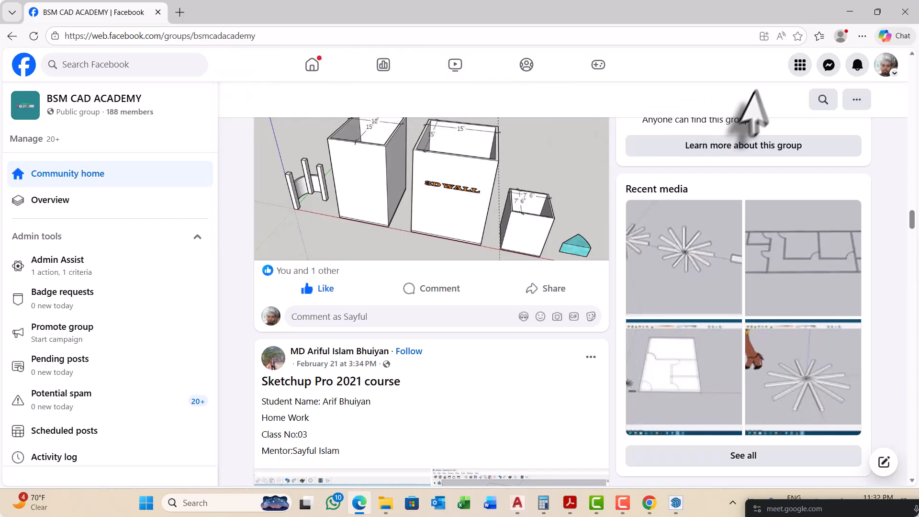
click(180, 12)
click(184, 36)
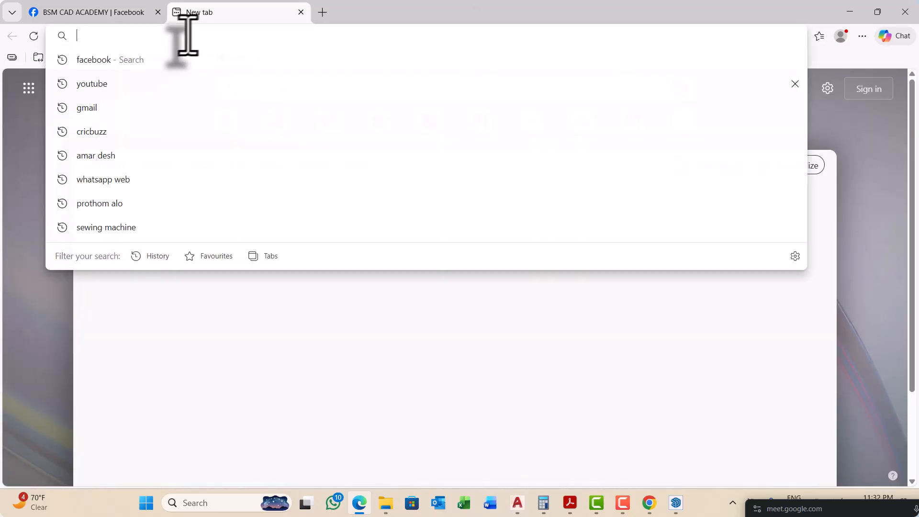
click(128, 84)
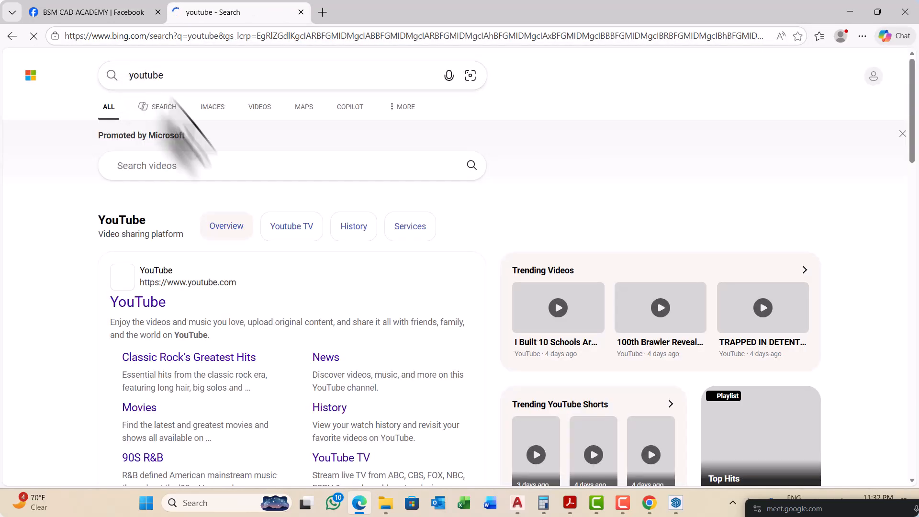
click(137, 303)
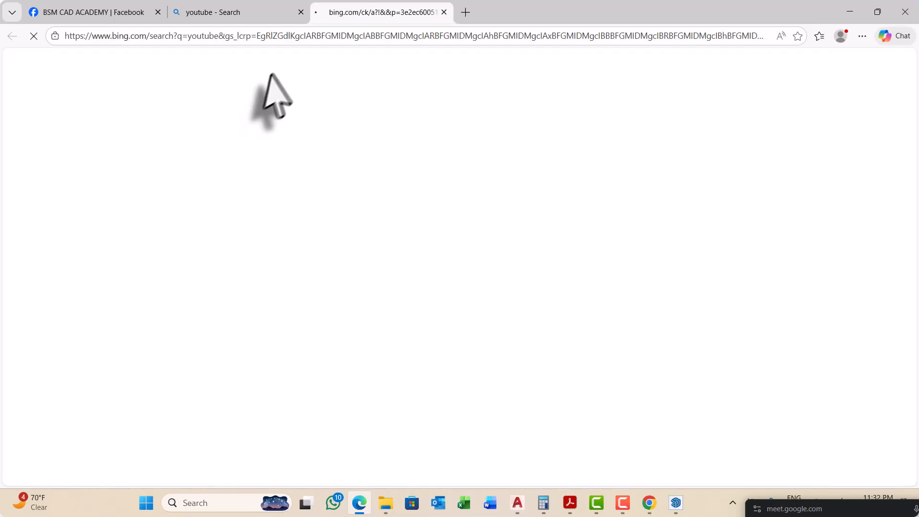
click(241, 12)
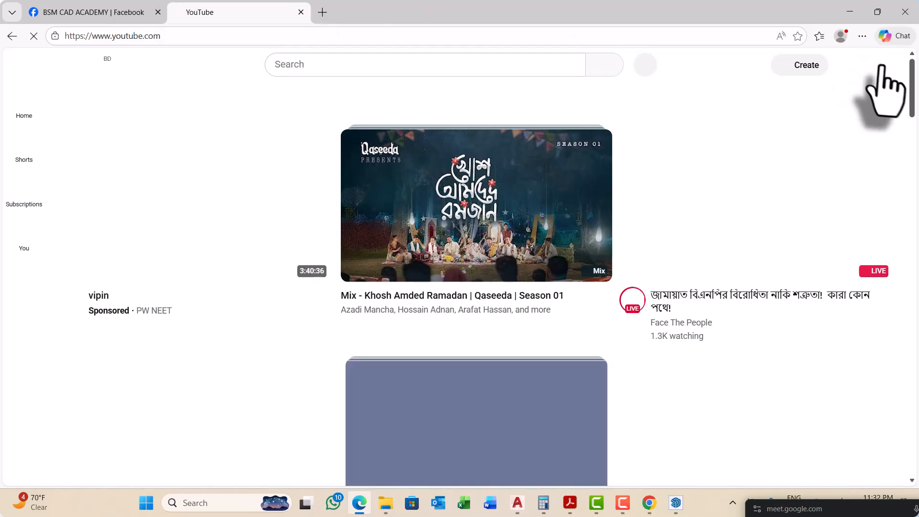
Step: Open the channel's dashboard in YouTube Studio and go from its latest post to the channel's Posts page
click(879, 65)
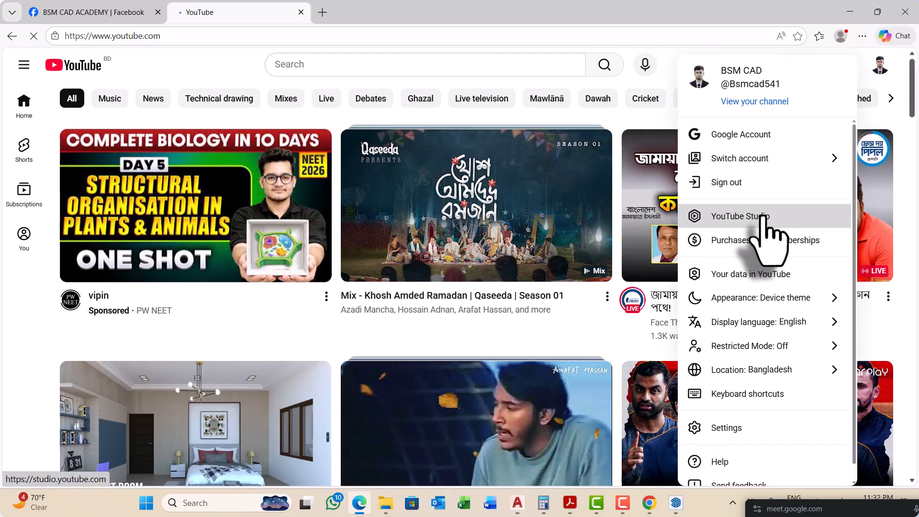
click(761, 217)
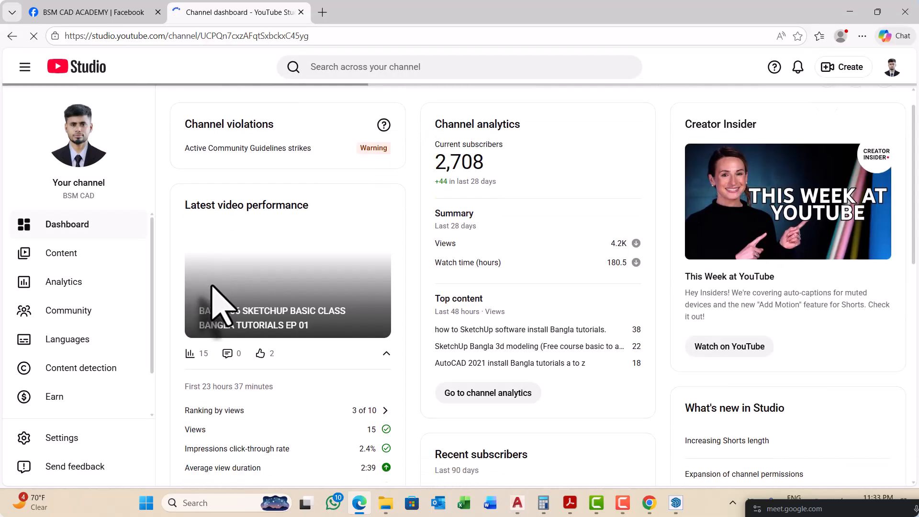
scroll(211, 287, down, 3)
scroll(211, 289, down, 7)
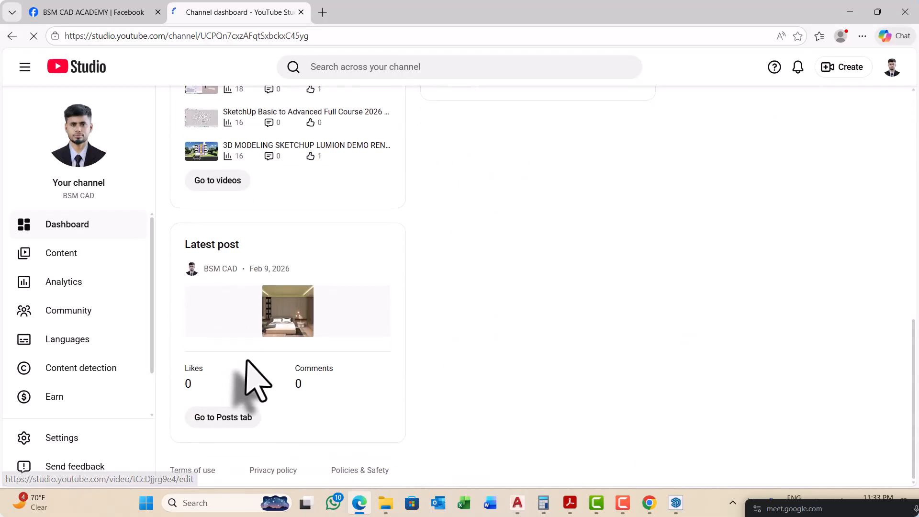
scroll(213, 277, up, 1)
scroll(256, 338, down, 2)
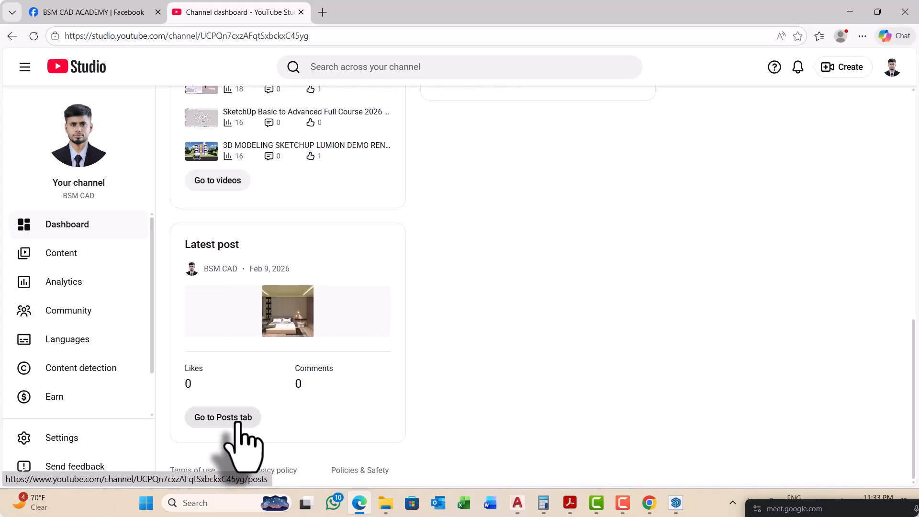
click(238, 419)
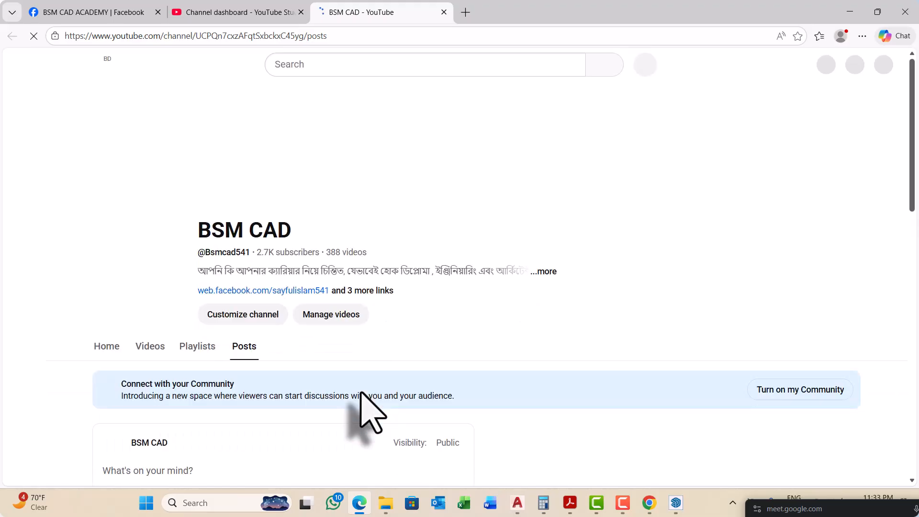
Step: Look through the channel's older posts, including the AutoCAD layout plans, viewer comments and building exterior renders
scroll(354, 402, down, 5)
scroll(344, 423, down, 20)
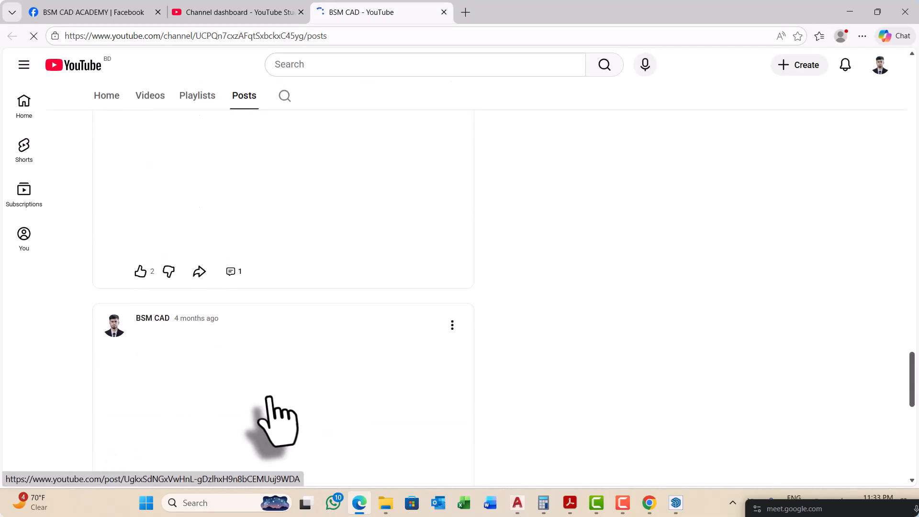
scroll(267, 396, down, 5)
scroll(268, 395, down, 3)
scroll(268, 394, down, 15)
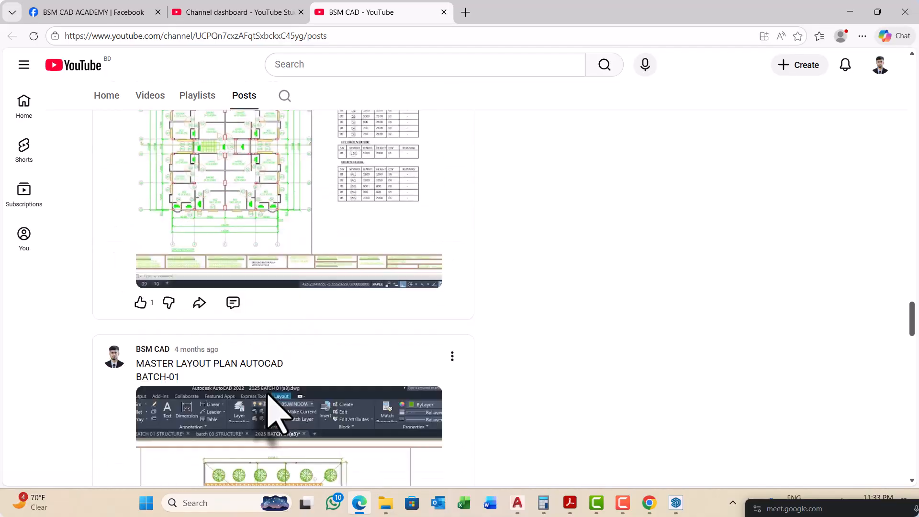
scroll(267, 395, down, 10)
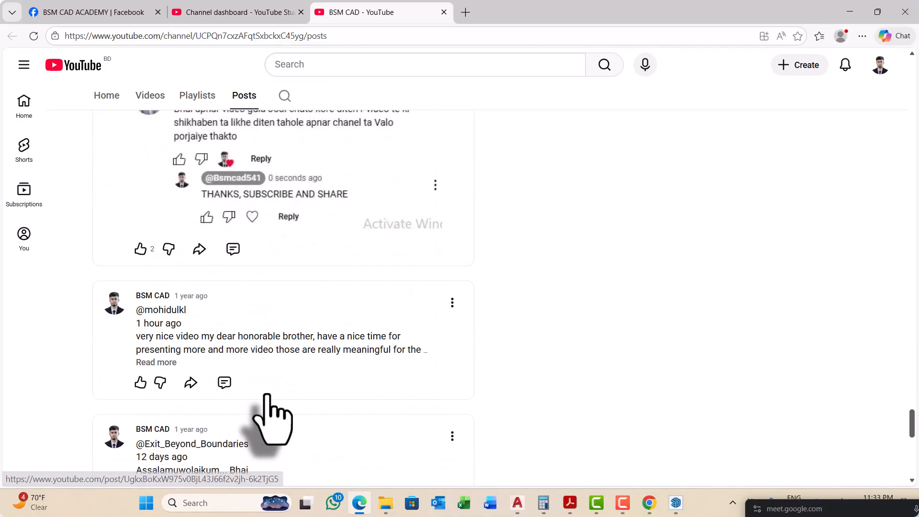
scroll(267, 395, down, 3)
scroll(267, 395, down, 8)
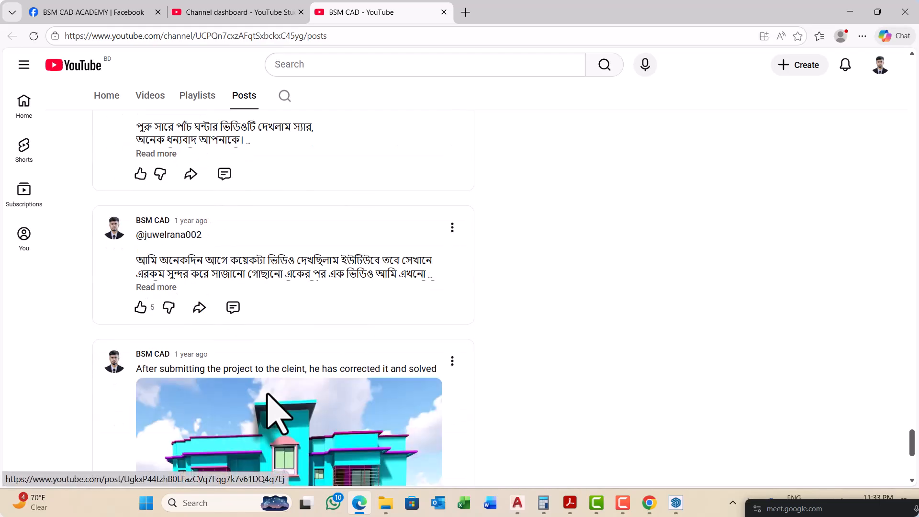
scroll(267, 395, down, 9)
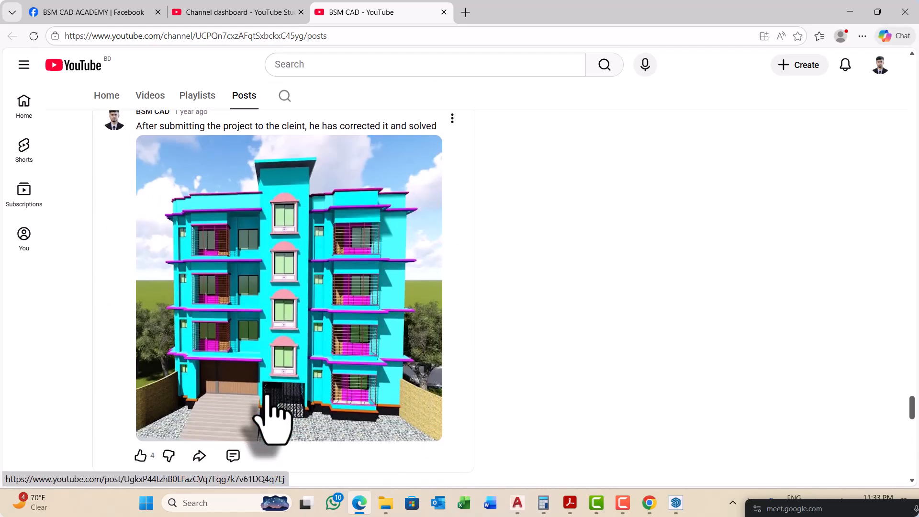
scroll(272, 417, down, 15)
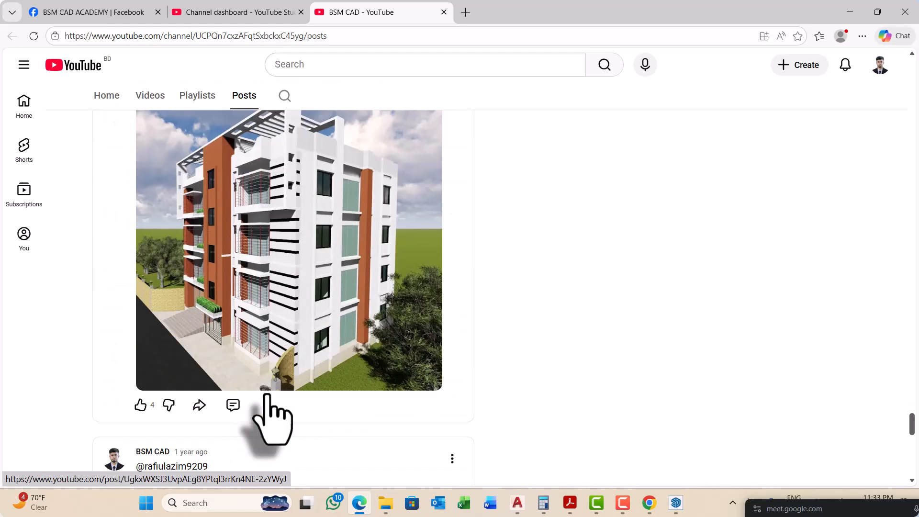
scroll(267, 395, down, 18)
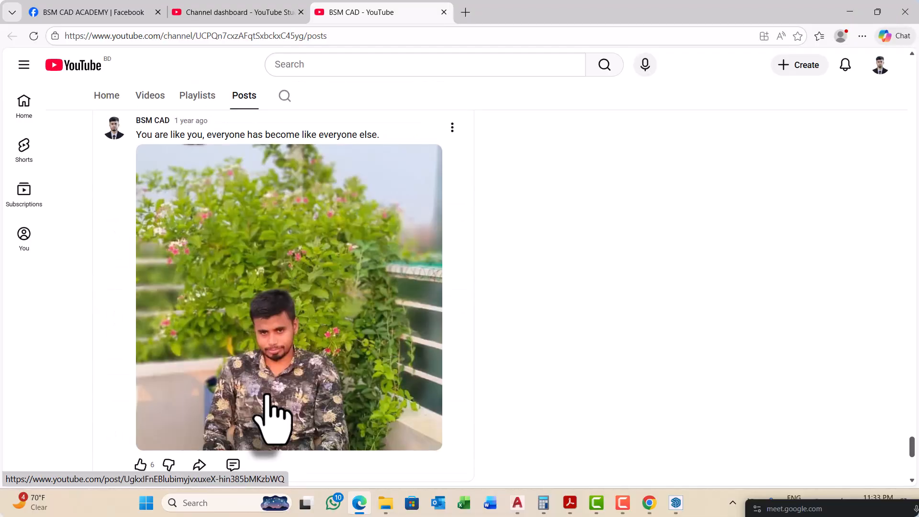
scroll(267, 395, down, 12)
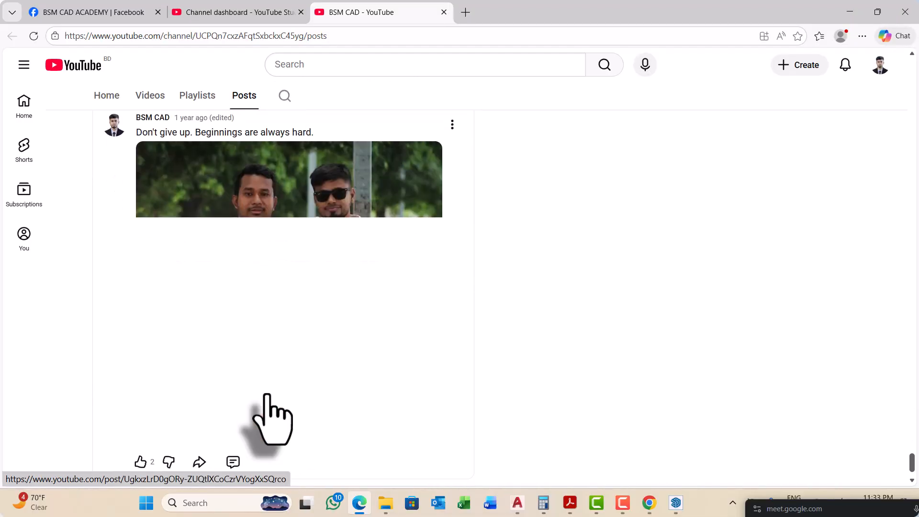
scroll(273, 414, down, 3)
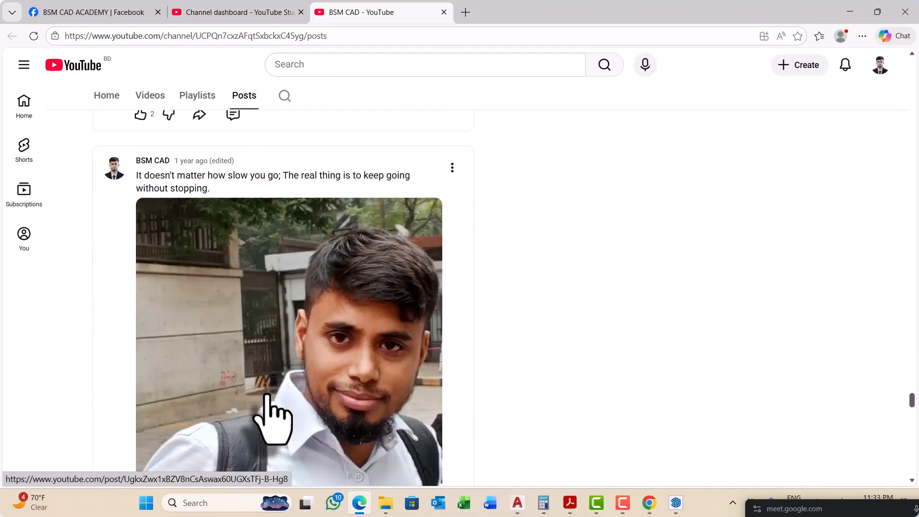
Step: Minimize the Edge and Chrome windows and open the PERSONAL folder on the Documents (D:) drive in File Explorer
click(843, 9)
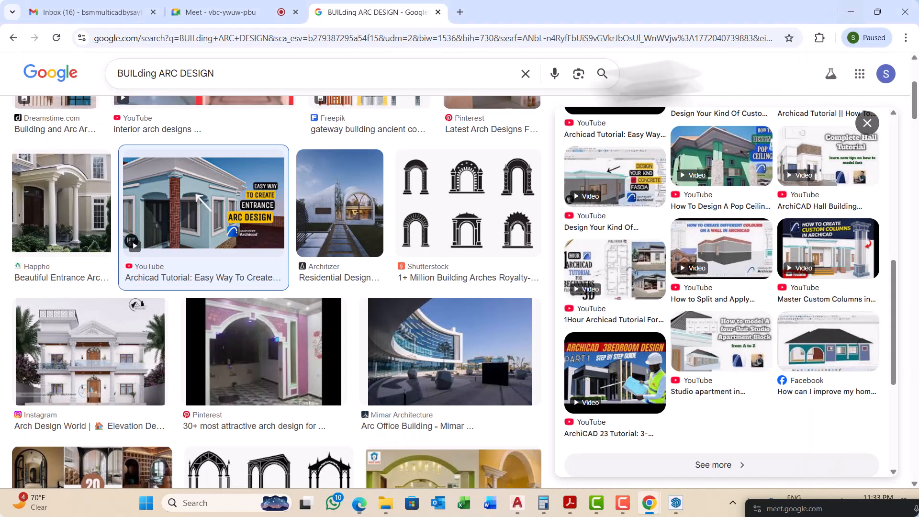
click(843, 11)
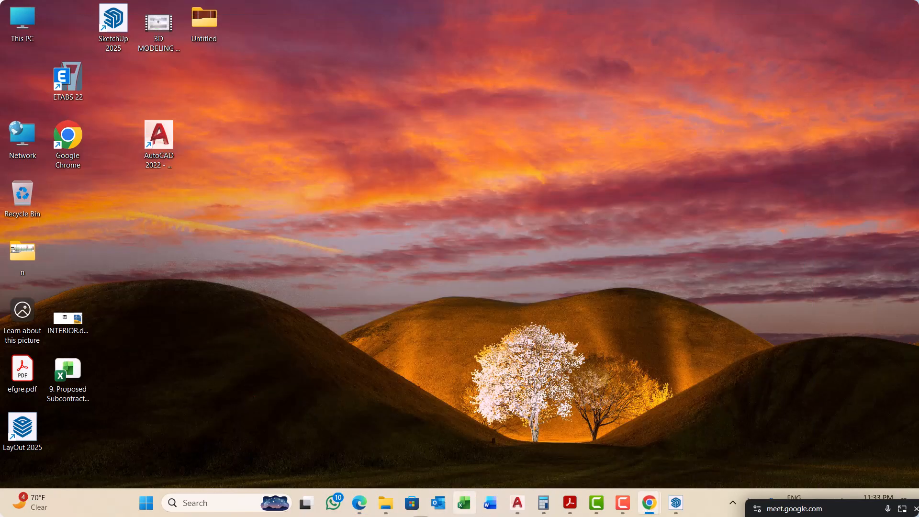
click(386, 504)
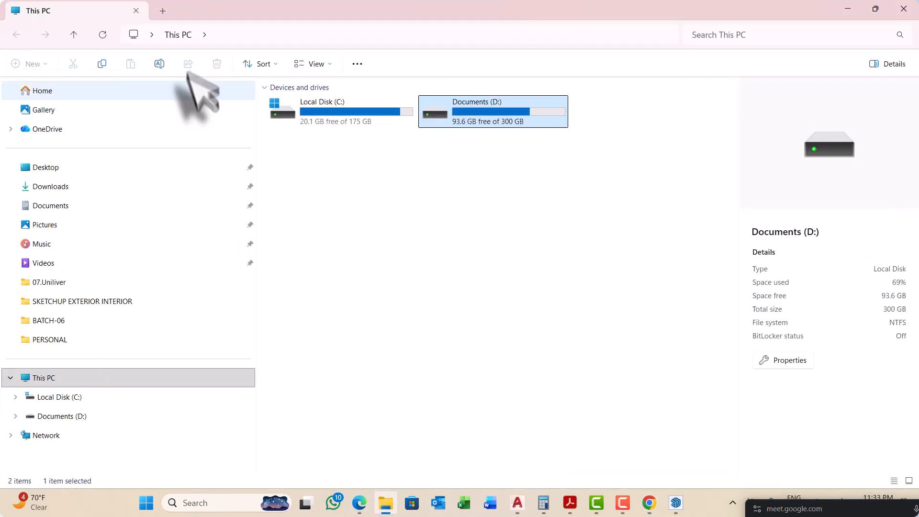
double_click(510, 113)
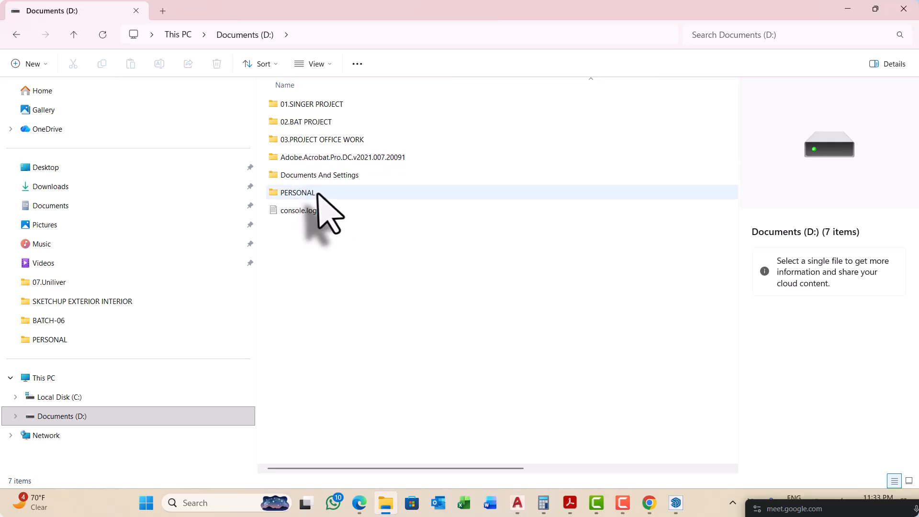
click(320, 194)
double_click(320, 193)
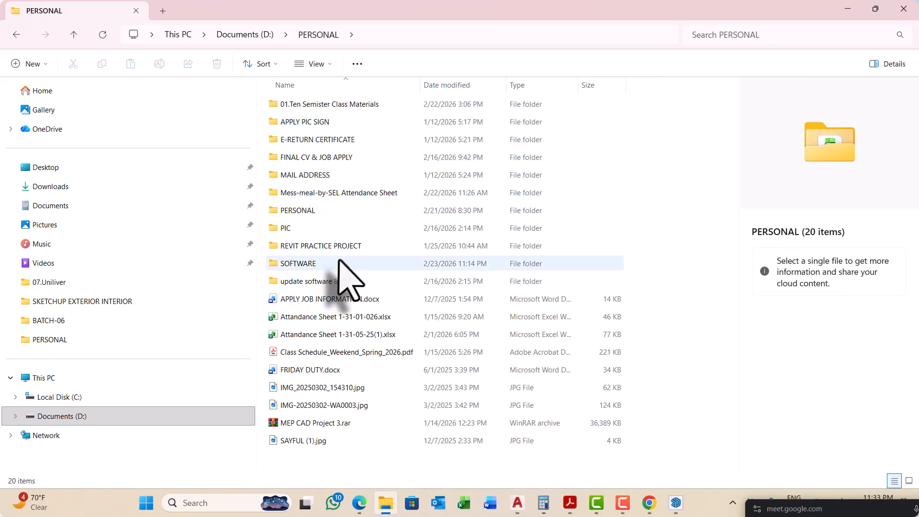
Step: Go through FINAL CV & JOB APPLY and STUDY, check the ALL AUTOCAD FILE folder, and open the SKETCHUP FILE folder
double_click(324, 158)
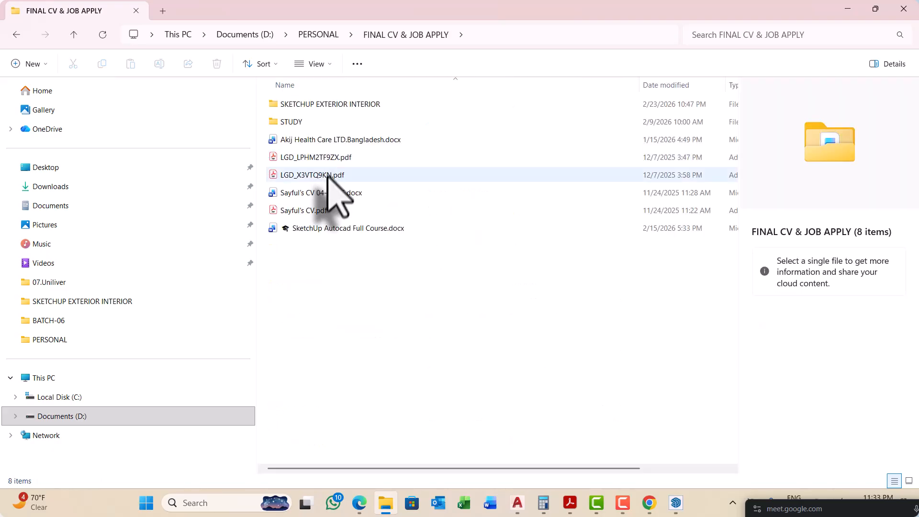
double_click(302, 122)
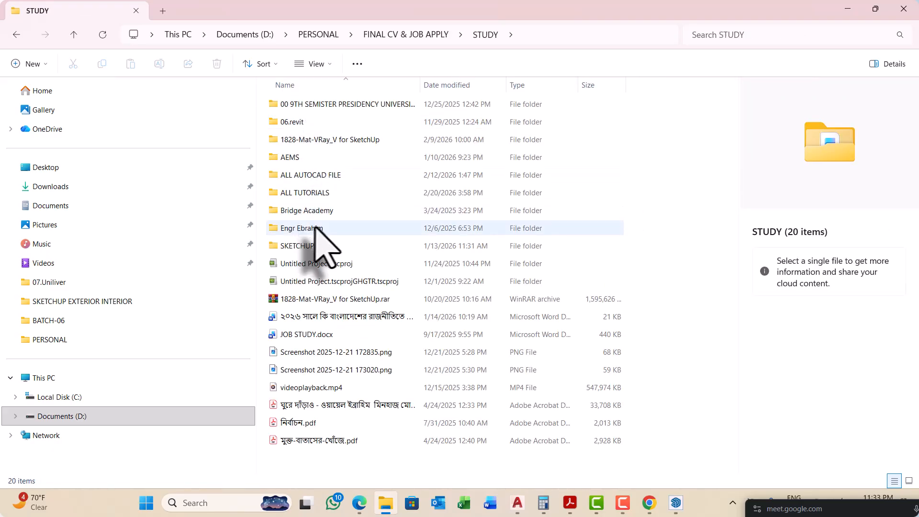
double_click(317, 176)
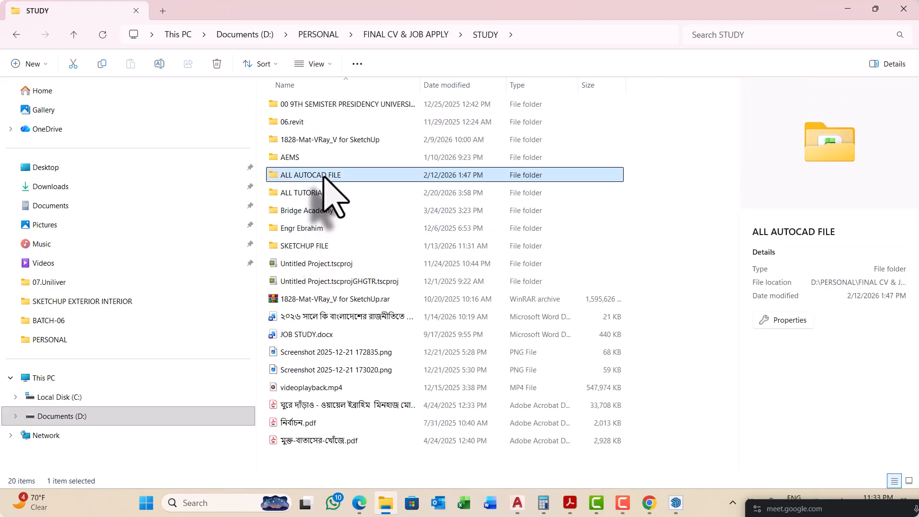
click(74, 36)
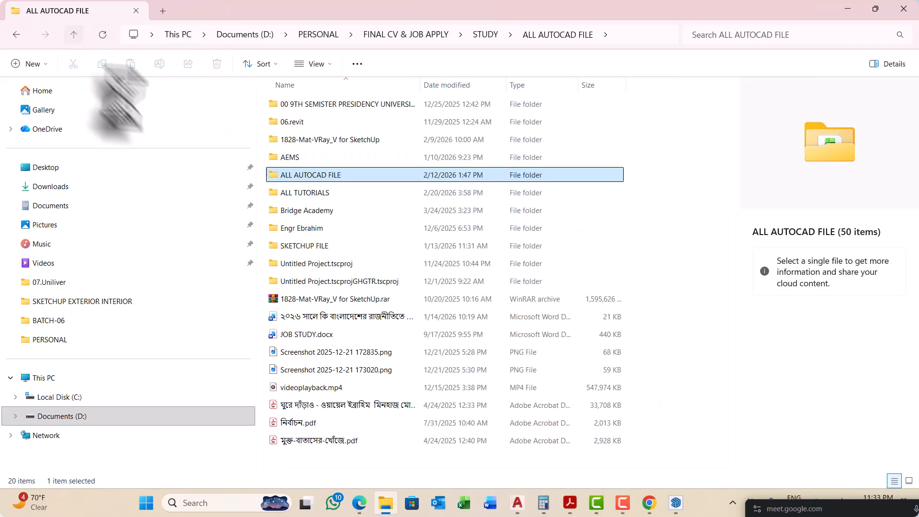
double_click(312, 242)
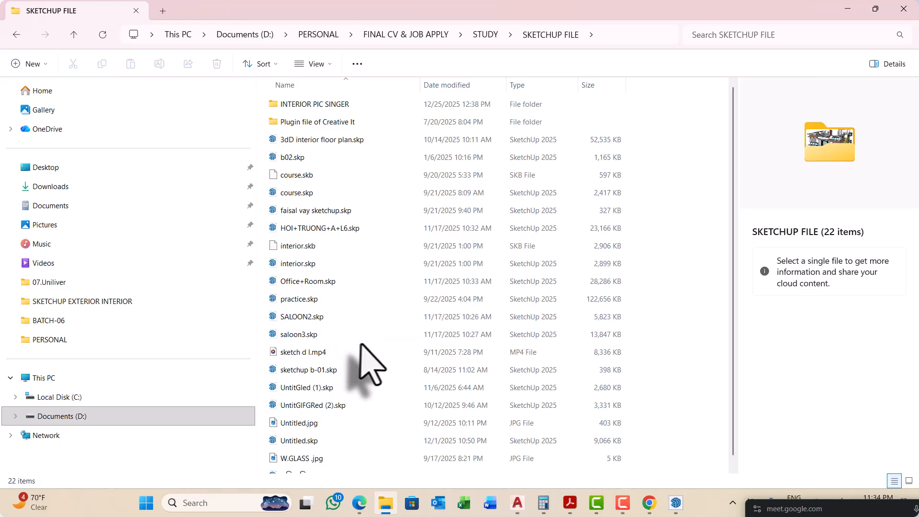
Step: Open the building model Untitled.skp in SketchUp 2025 and maximize its window
scroll(379, 372, down, 1)
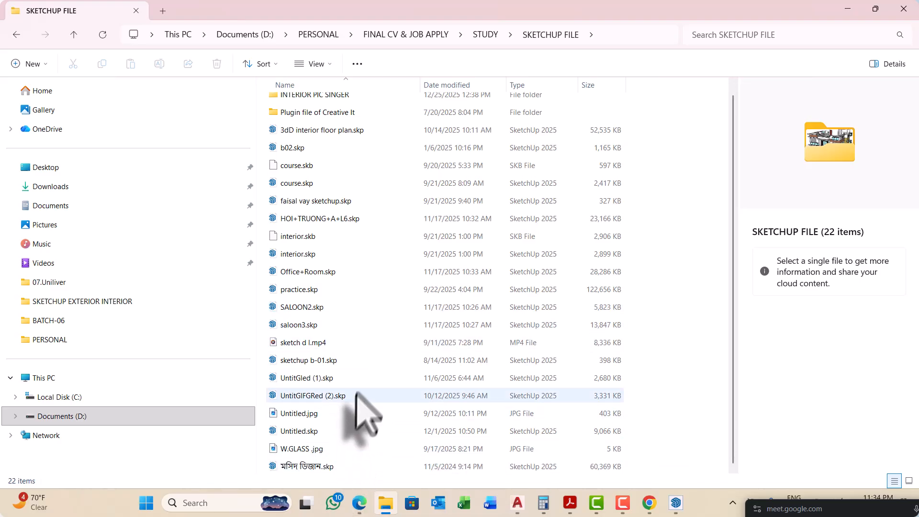
click(325, 431)
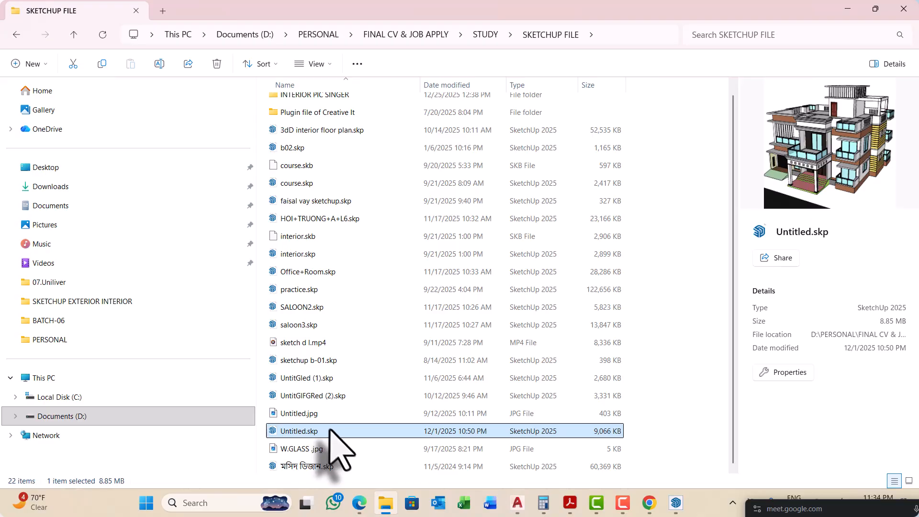
click(676, 503)
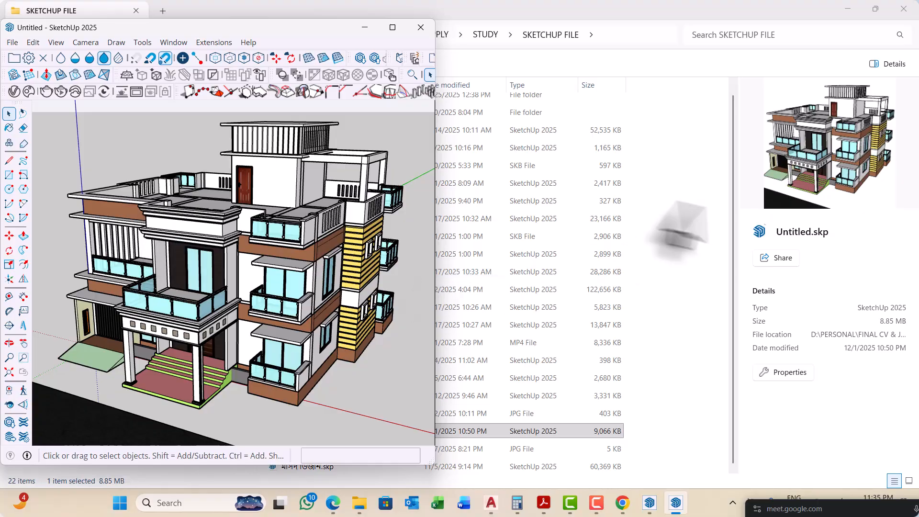
click(392, 27)
Step: Examine the stepped cornice mouldings below the front balcony and around the upper-floor parapet of the building
mouse_move(379, 81)
middle_down()
mouse_move(359, 263)
mouse_move(277, 294)
mouse_move(460, 285)
mouse_move(470, 336)
mouse_move(453, 340)
mouse_move(501, 293)
mouse_move(558, 194)
middle_up()
scroll(467, 339, up, 8)
scroll(501, 315, up, 10)
scroll(545, 175, up, 2)
scroll(523, 189, down, 6)
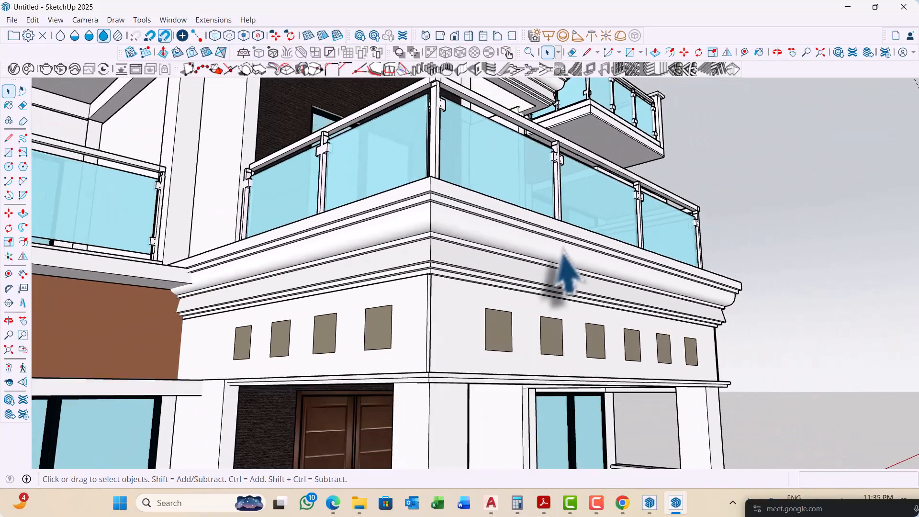
middle_drag(559, 266, 359, 215)
scroll(302, 297, down, 8)
scroll(359, 210, up, 8)
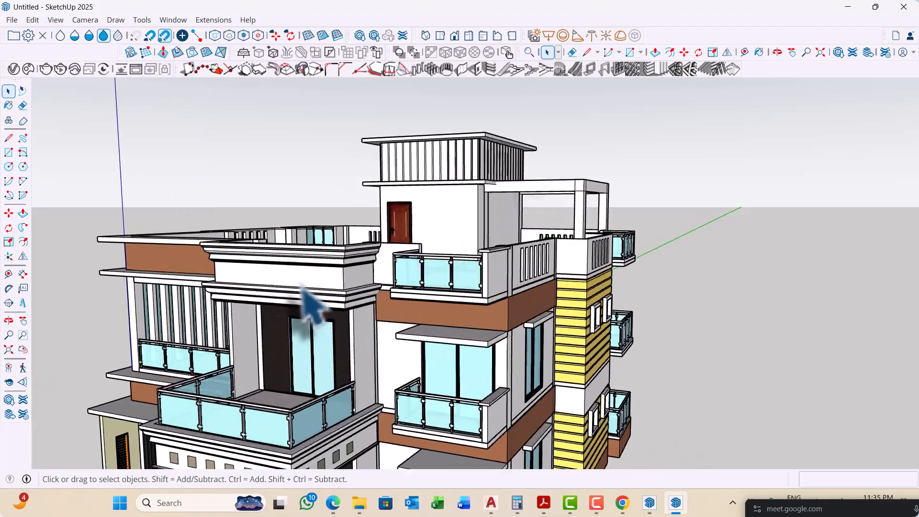
middle_drag(289, 290, 509, 257)
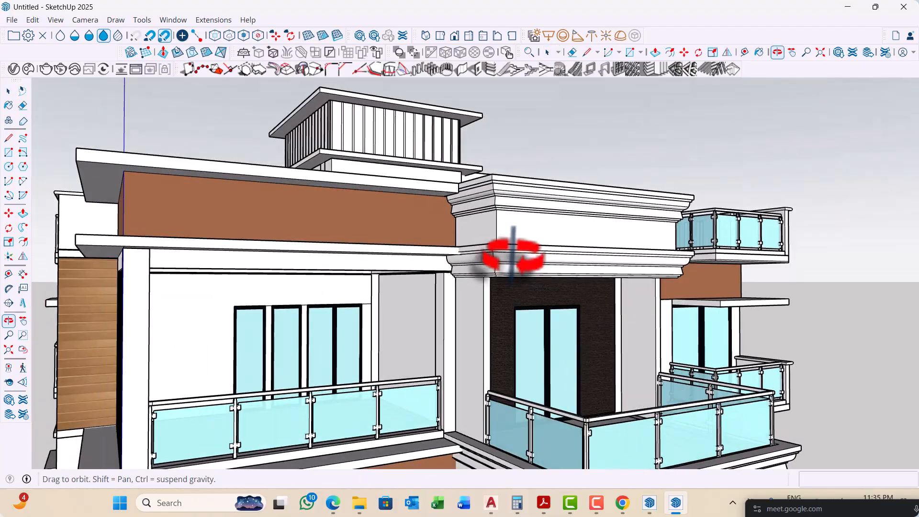
scroll(595, 259, up, 5)
scroll(604, 277, down, 3)
middle_drag(604, 277, 375, 277)
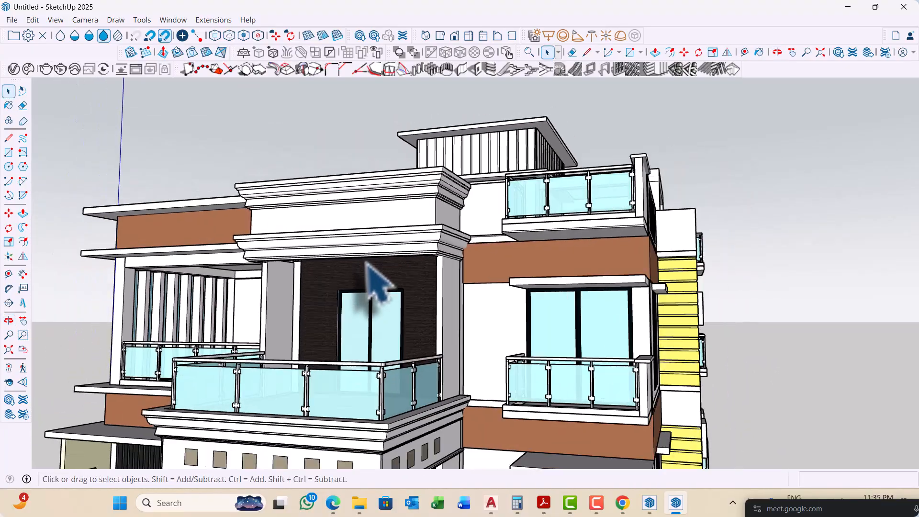
scroll(352, 271, down, 3)
scroll(344, 257, down, 2)
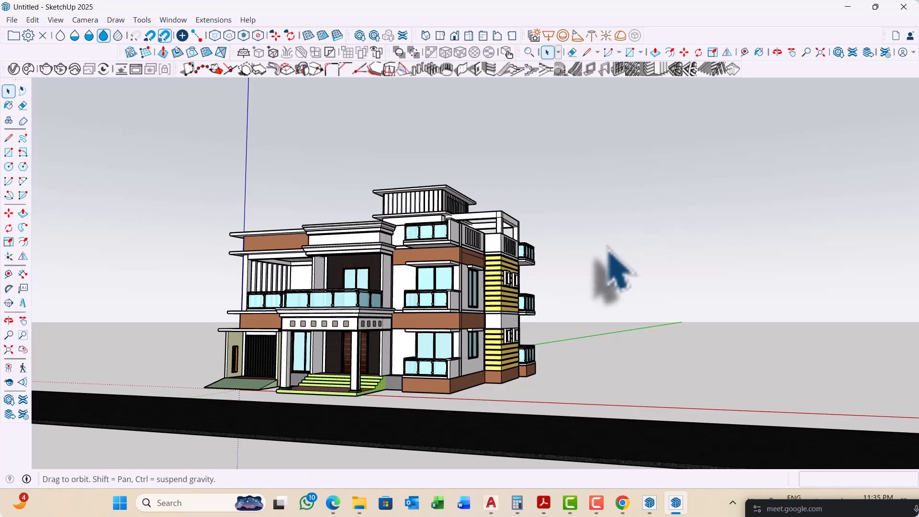
Step: Examine the building's roof terrace, railings and side facade with the yellow striped cladding
middle_drag(615, 272, 502, 322)
scroll(479, 199, up, 5)
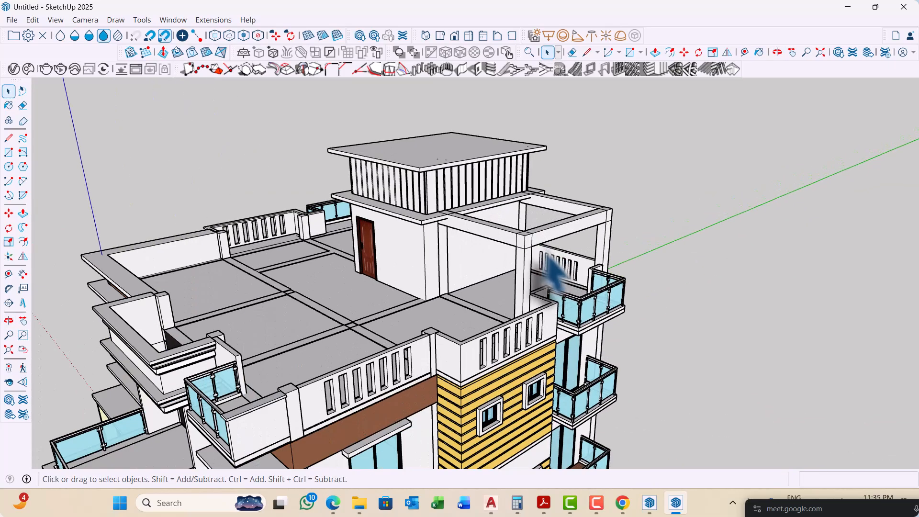
middle_drag(555, 272, 502, 304)
scroll(581, 230, down, 8)
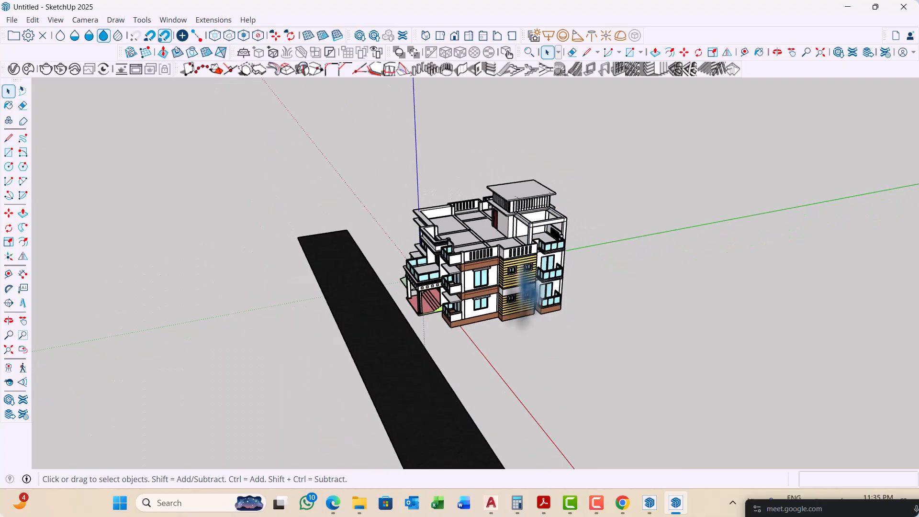
middle_drag(520, 345, 570, 324)
scroll(522, 328, up, 6)
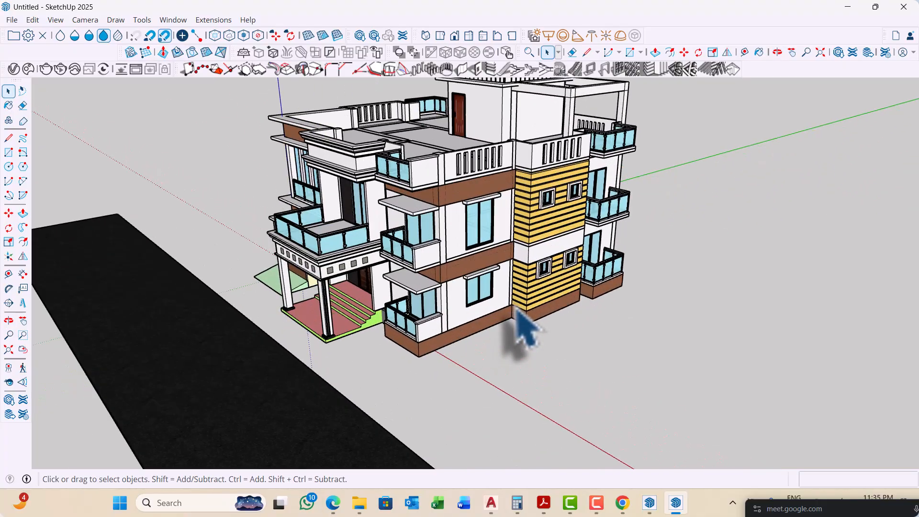
scroll(520, 330, up, 1)
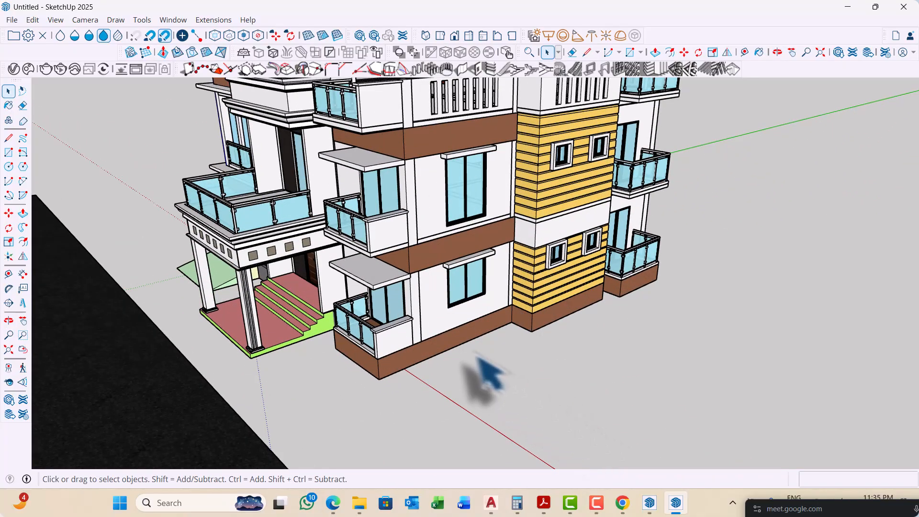
middle_drag(485, 371, 472, 369)
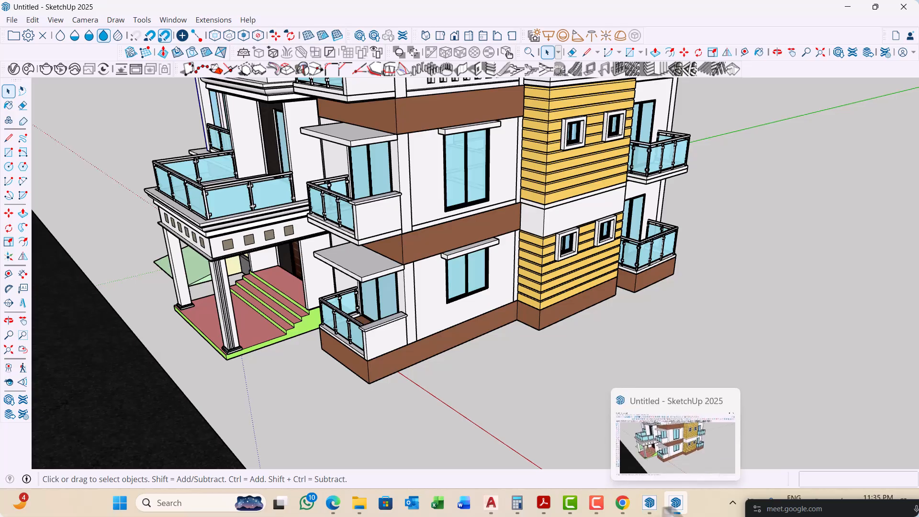
Step: Switch back to the floor plan model in SketchUp Pro 2021 and view the tables, hollow box and Follow Me path
click(649, 502)
scroll(398, 352, down, 8)
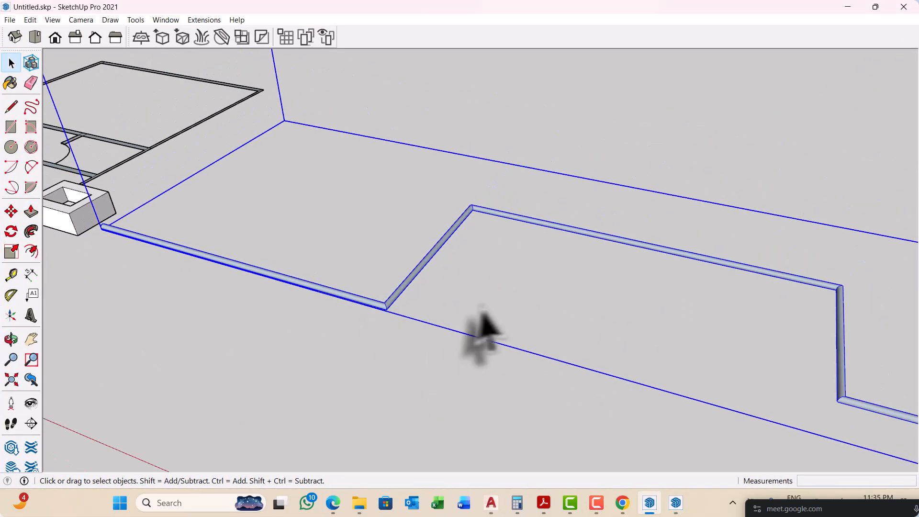
middle_drag(440, 297, 598, 260)
scroll(364, 245, down, 3)
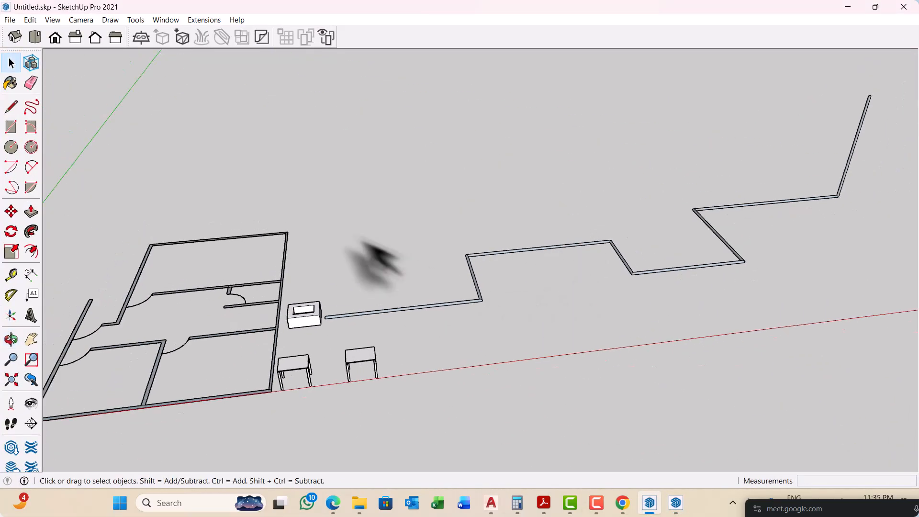
middle_drag(470, 291, 362, 304)
scroll(358, 307, up, 4)
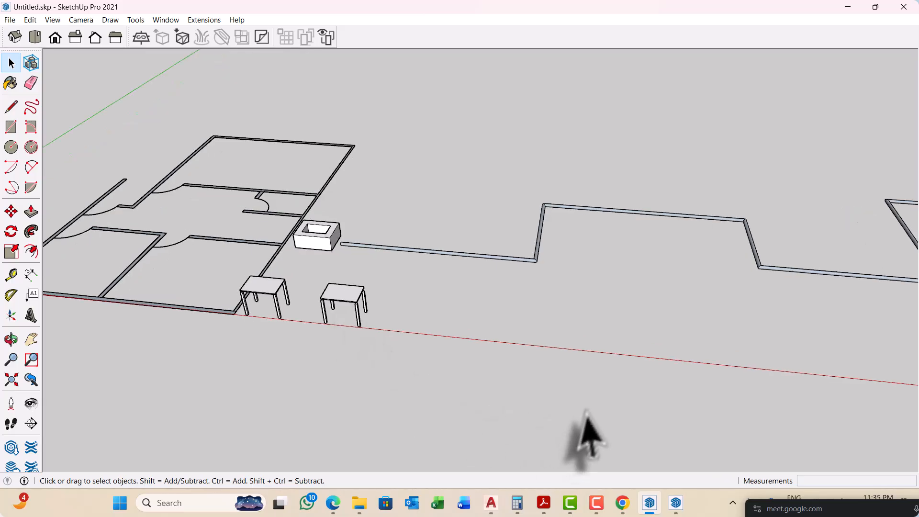
scroll(419, 323, down, 5)
middle_drag(437, 331, 492, 307)
scroll(478, 316, up, 4)
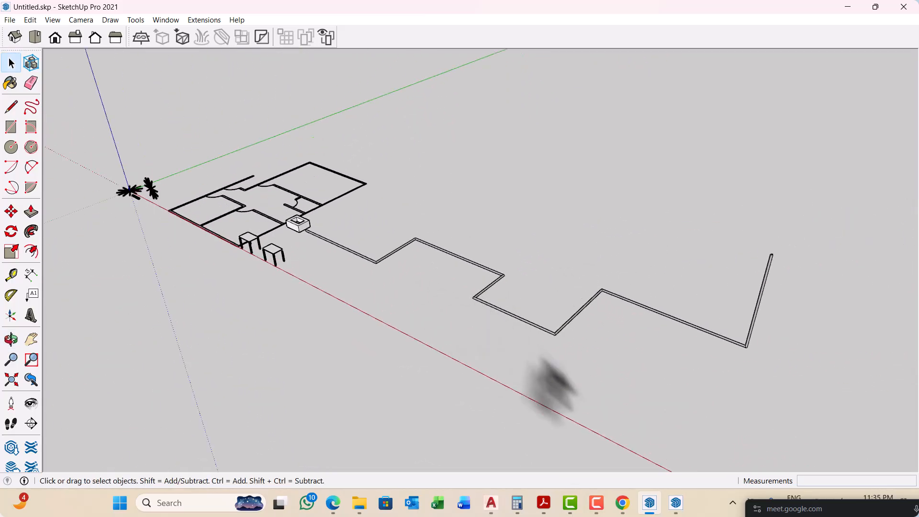
mouse_move(623, 508)
click(543, 454)
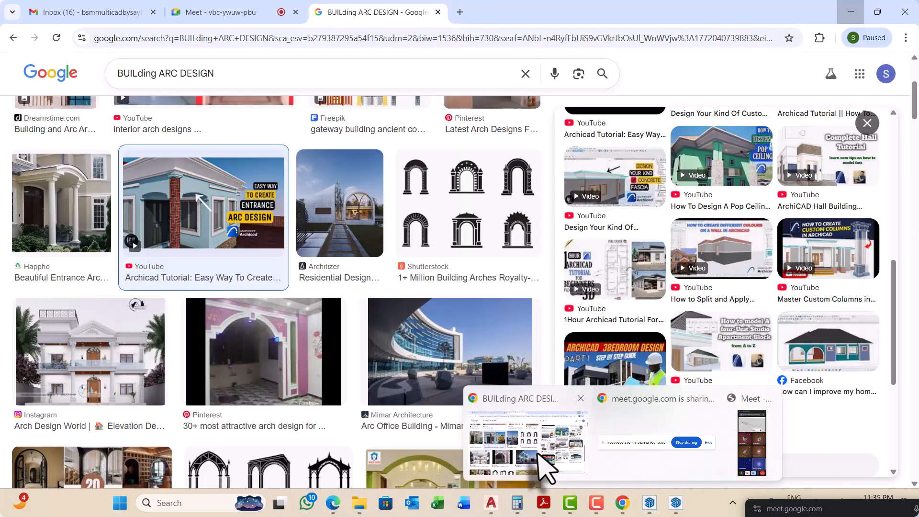
click(460, 12)
click(383, 38)
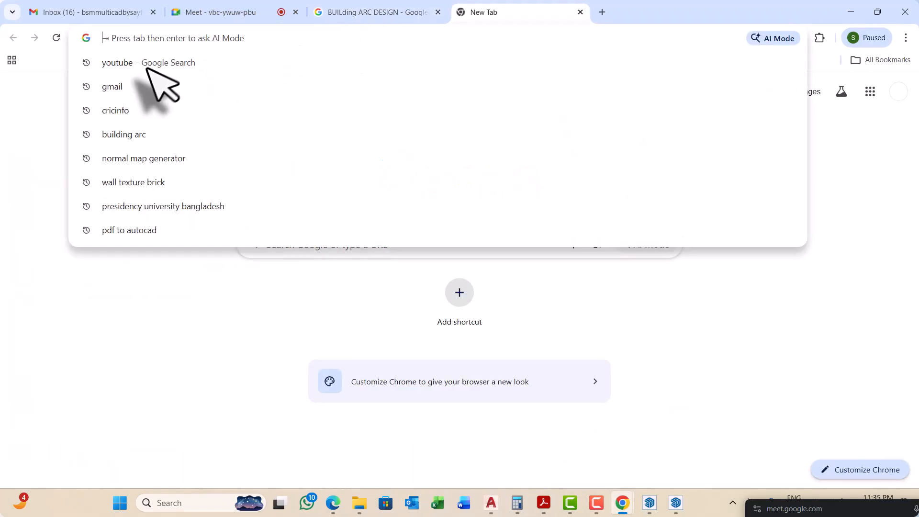
click(144, 65)
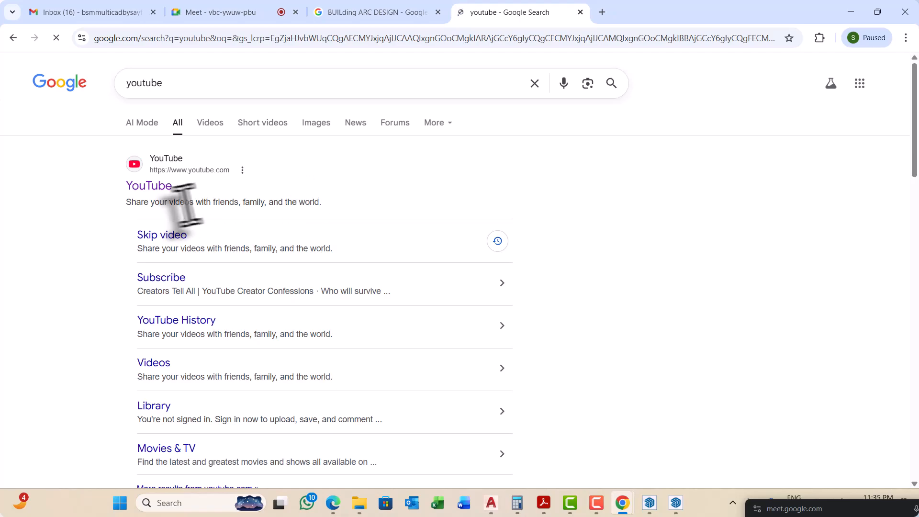
click(161, 187)
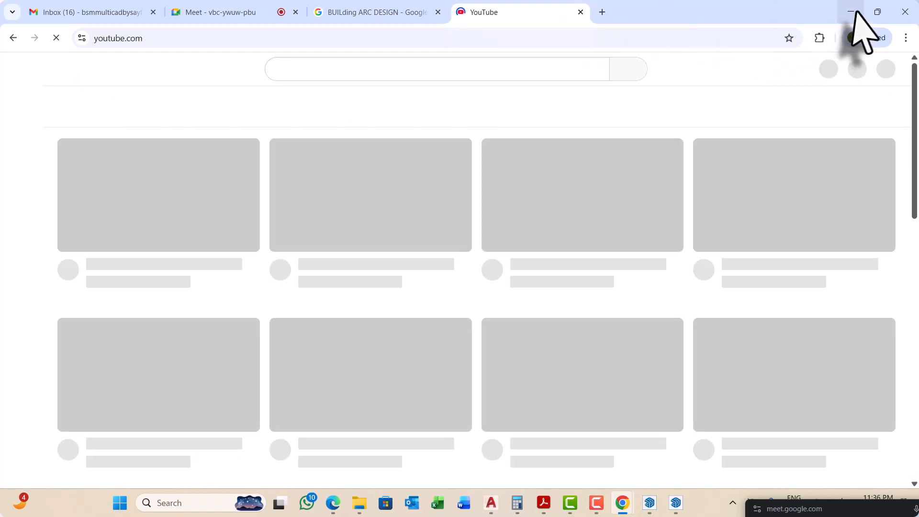
click(850, 12)
Step: Examine the round Follow Me tube from its start beside the hollow box along its first bends
scroll(341, 281, up, 2)
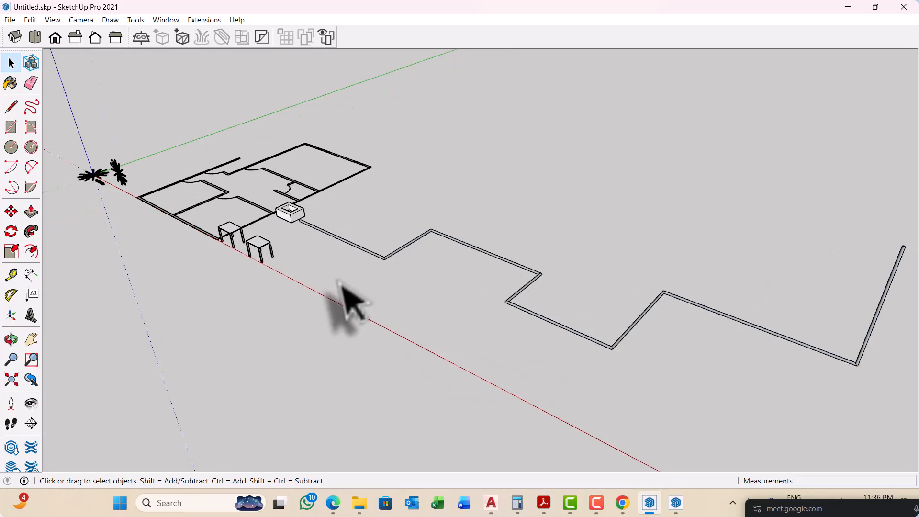
middle_drag(341, 282, 445, 264)
scroll(386, 268, up, 3)
scroll(340, 255, up, 5)
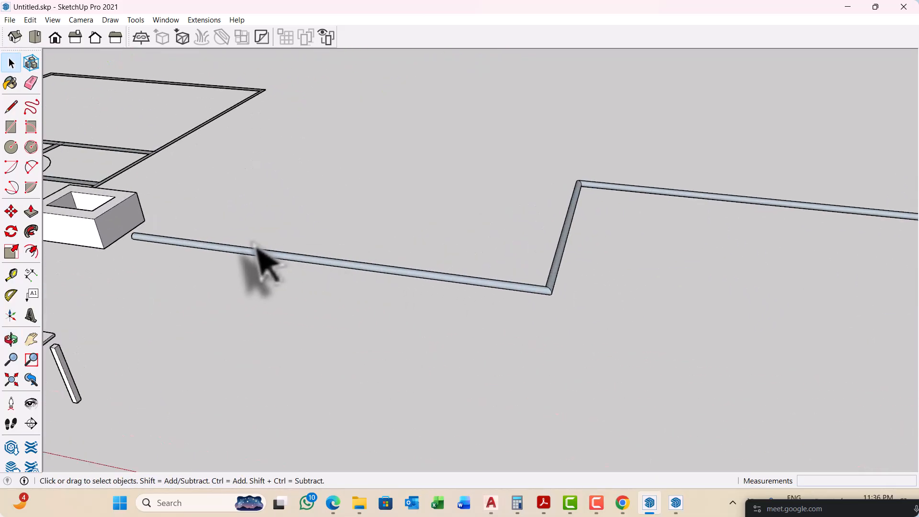
scroll(210, 258, down, 3)
scroll(237, 252, down, 3)
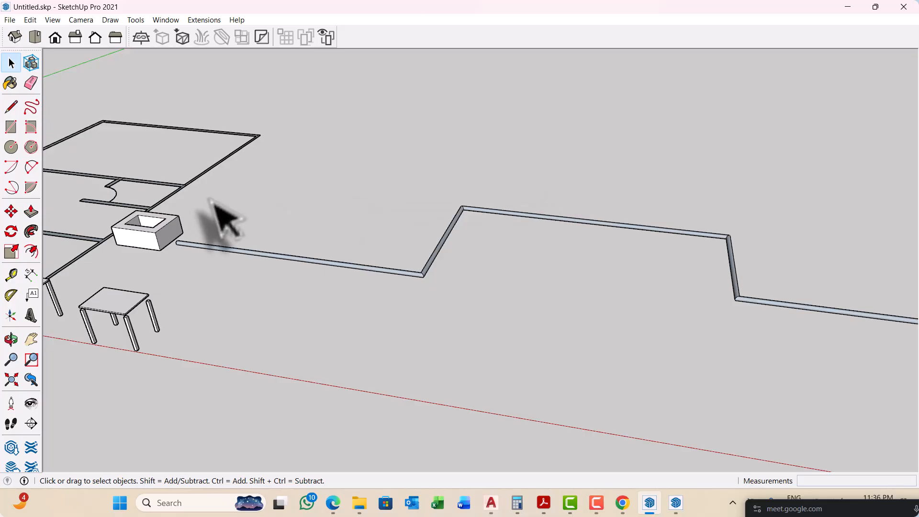
scroll(206, 215, down, 3)
scroll(204, 220, down, 3)
middle_drag(287, 256, 359, 219)
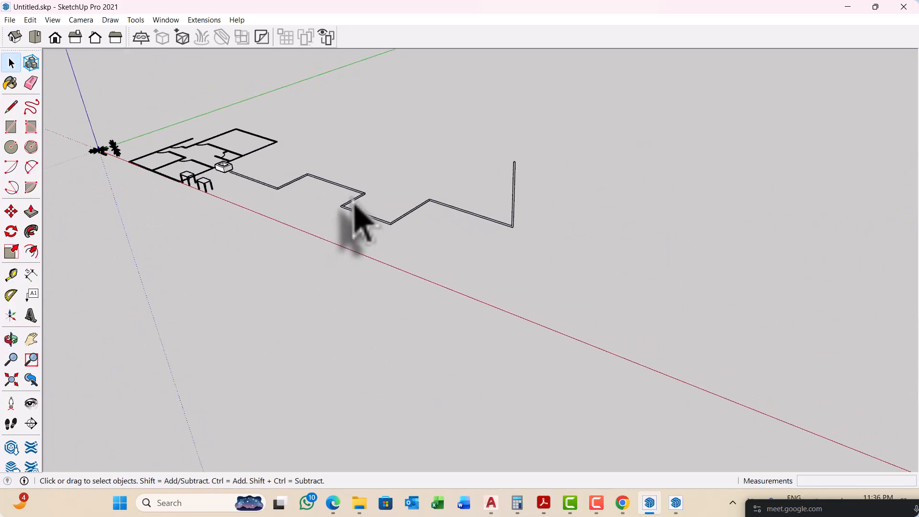
scroll(224, 192, up, 3)
scroll(196, 194, up, 6)
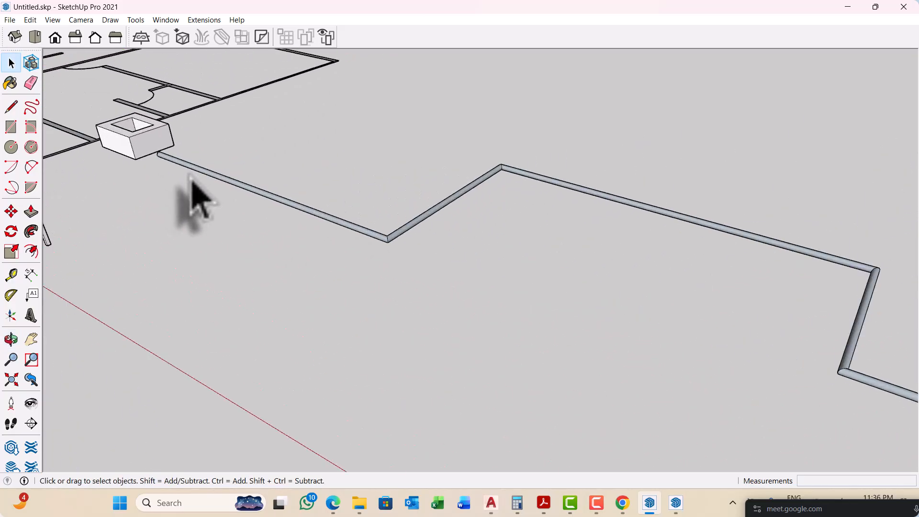
scroll(430, 258, down, 5)
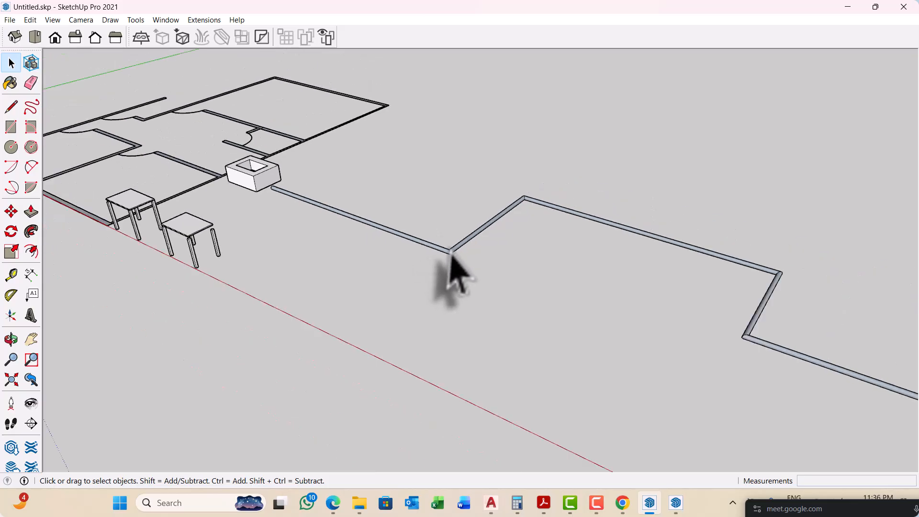
middle_drag(452, 277, 306, 245)
scroll(340, 261, up, 8)
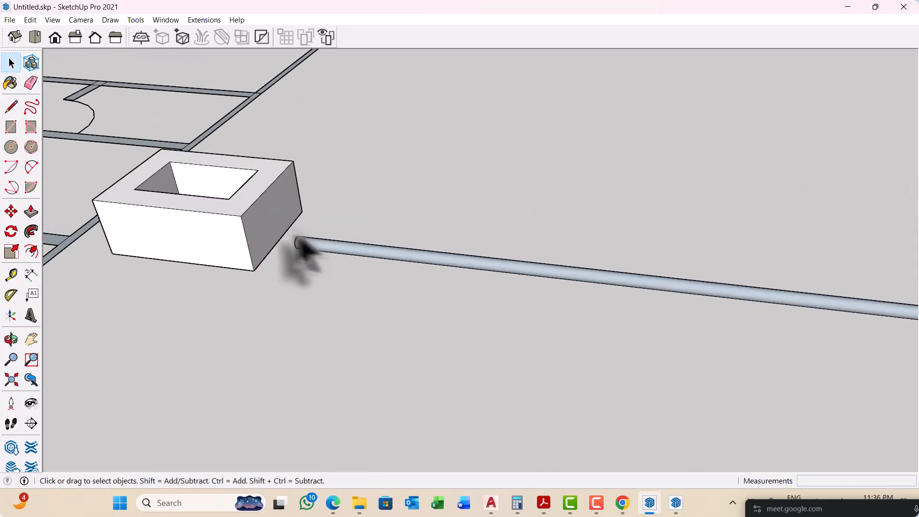
scroll(287, 287, down, 6)
middle_drag(349, 318, 313, 304)
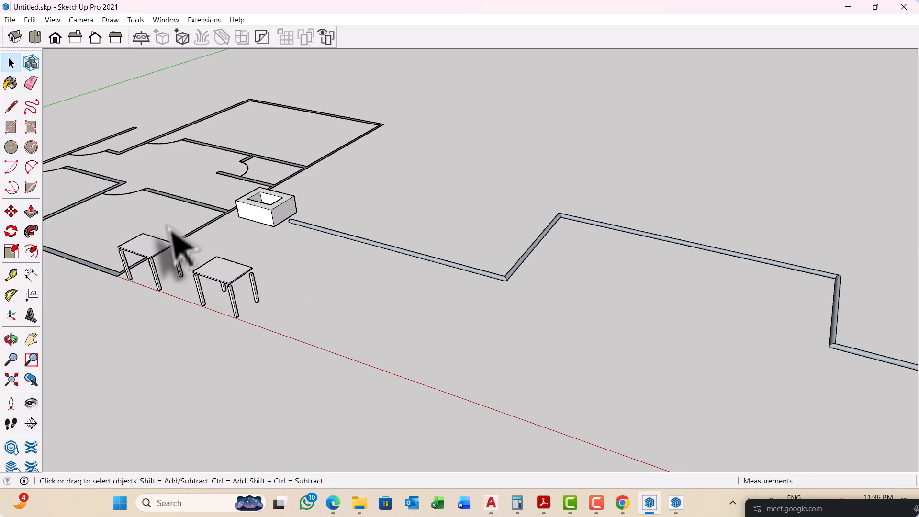
Step: Examine the tables, the floor plan and the whole zigzag tube, including the round face at its far end
middle_drag(232, 273, 279, 287)
middle_drag(311, 316, 507, 294)
scroll(591, 317, down, 2)
scroll(498, 297, up, 2)
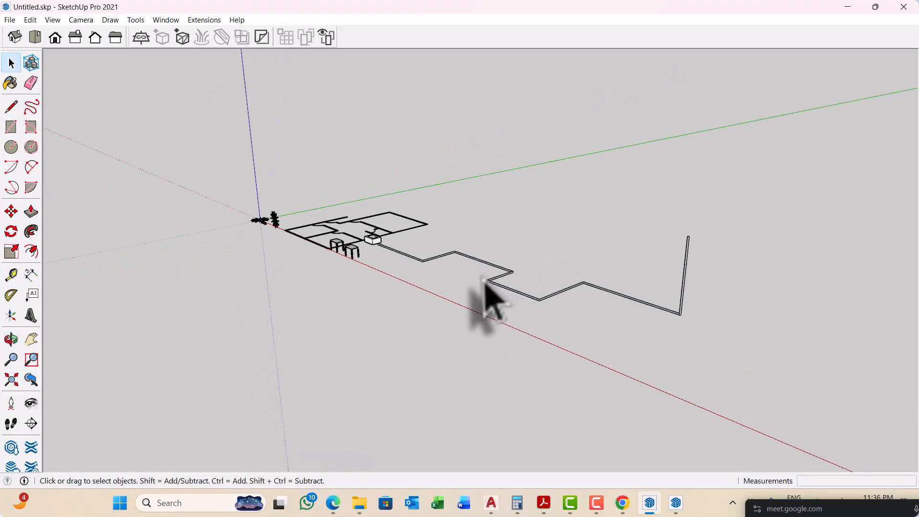
middle_drag(427, 222, 394, 262)
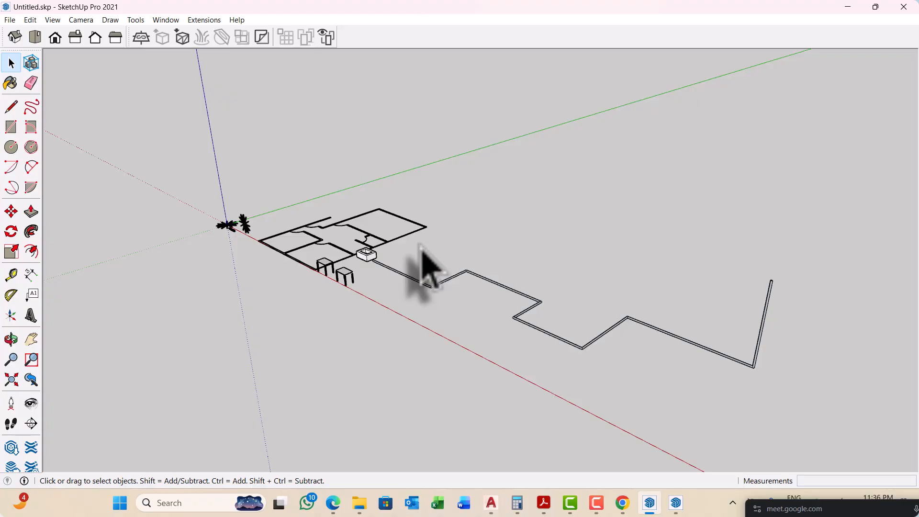
scroll(300, 230, down, 3)
middle_drag(297, 257, 532, 287)
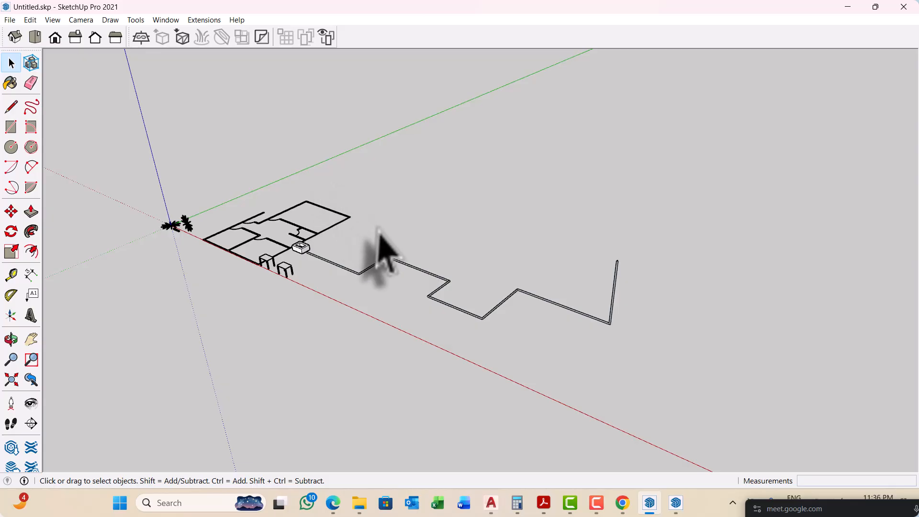
middle_drag(401, 259, 340, 249)
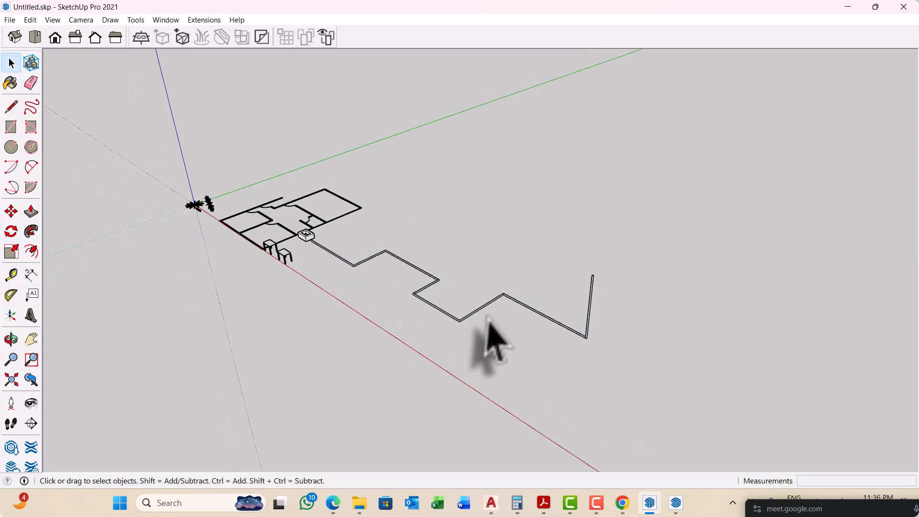
middle_drag(489, 322, 517, 302)
scroll(594, 287, up, 10)
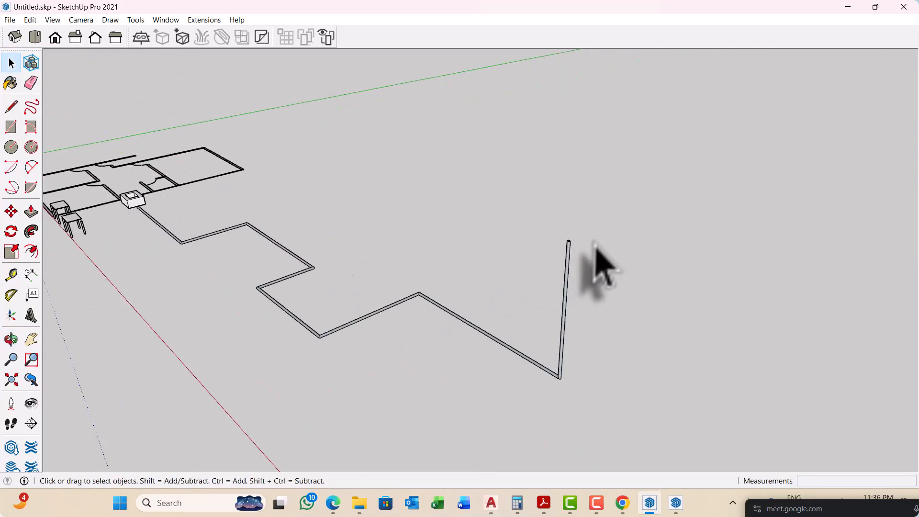
middle_drag(419, 211, 412, 266)
scroll(412, 267, up, 5)
scroll(455, 271, down, 12)
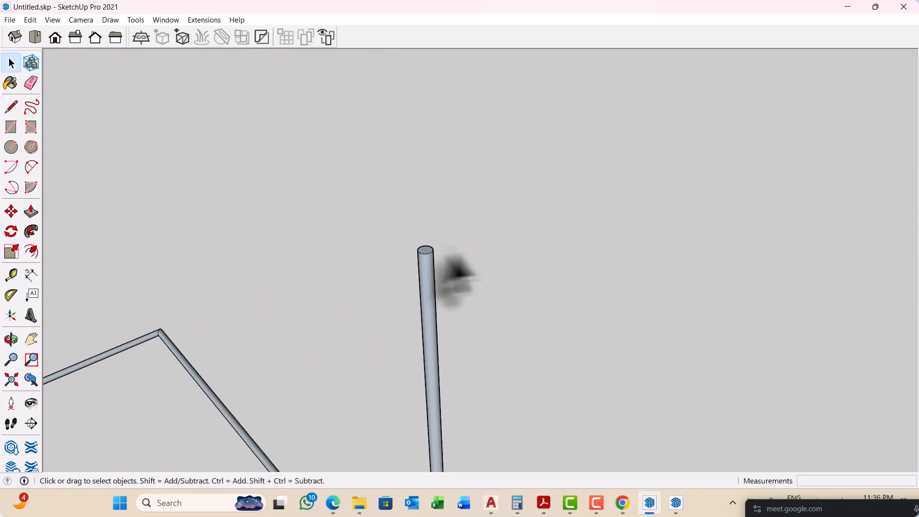
middle_drag(378, 297, 379, 277)
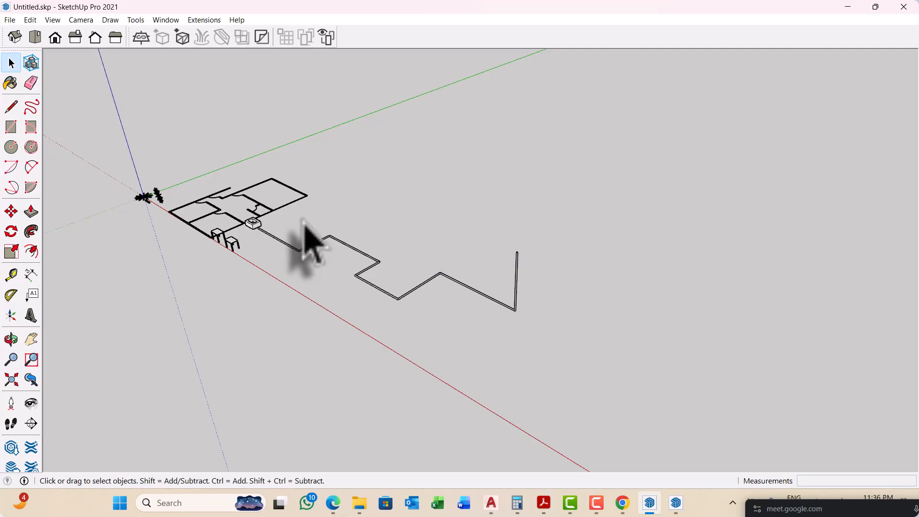
middle_drag(349, 303, 357, 281)
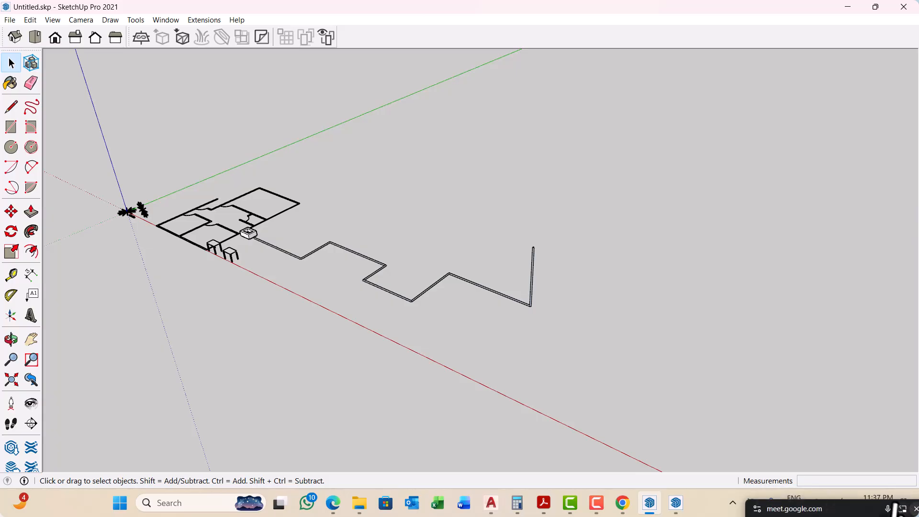
click(841, 508)
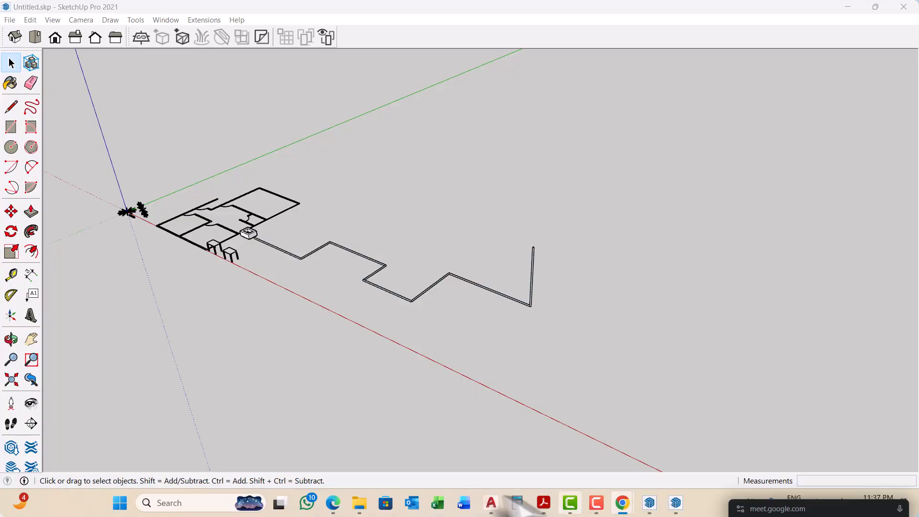
mouse_move(334, 507)
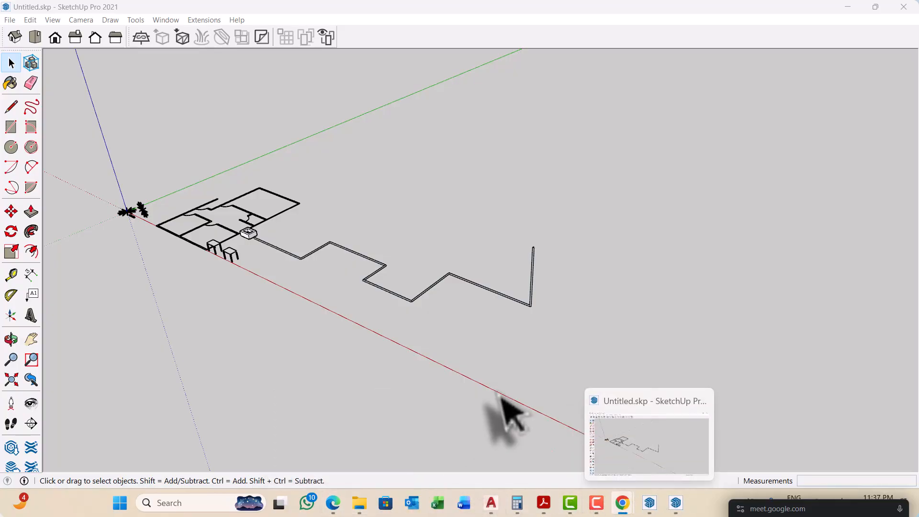
mouse_move(630, 502)
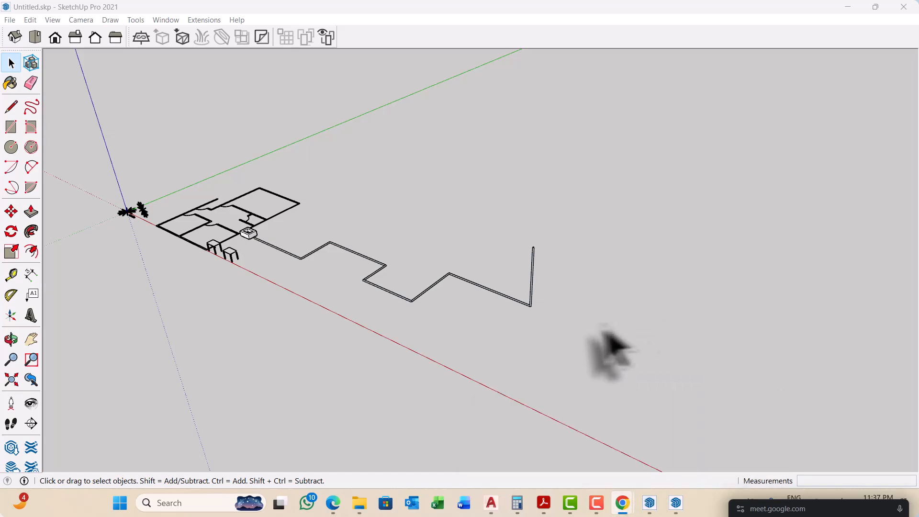
Step: Examine the zigzag tube's corners and its starting end beside the hollow box again from several angles
mouse_move(472, 328)
middle_down()
mouse_move(510, 314)
mouse_move(486, 318)
mouse_move(472, 338)
middle_up()
scroll(304, 287, up, 4)
scroll(280, 254, up, 3)
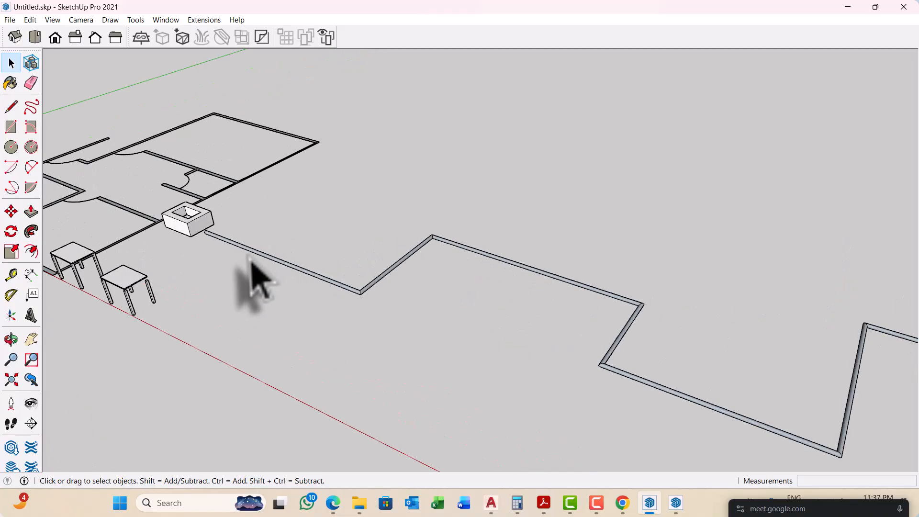
middle_drag(250, 262, 404, 299)
scroll(311, 304, down, 3)
scroll(404, 353, up, 2)
scroll(403, 352, up, 1)
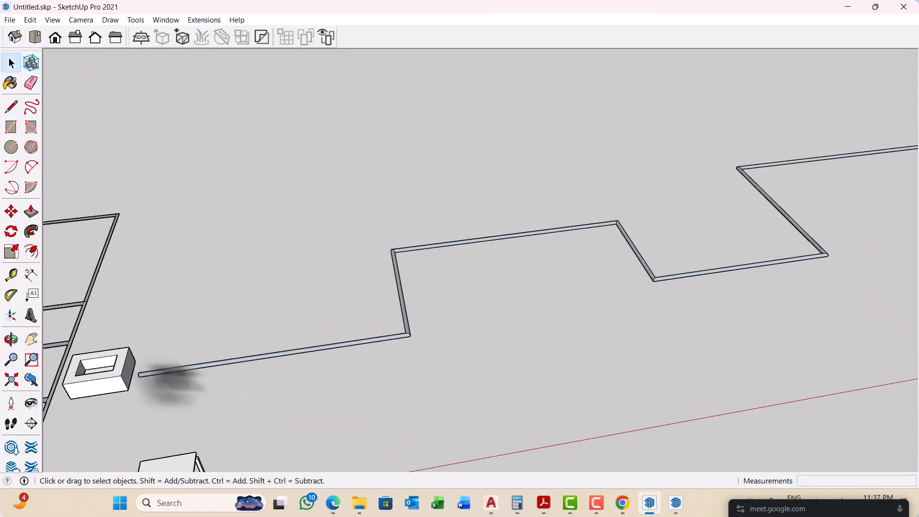
scroll(139, 363, up, 2)
middle_drag(260, 354, 203, 341)
scroll(204, 365, down, 2)
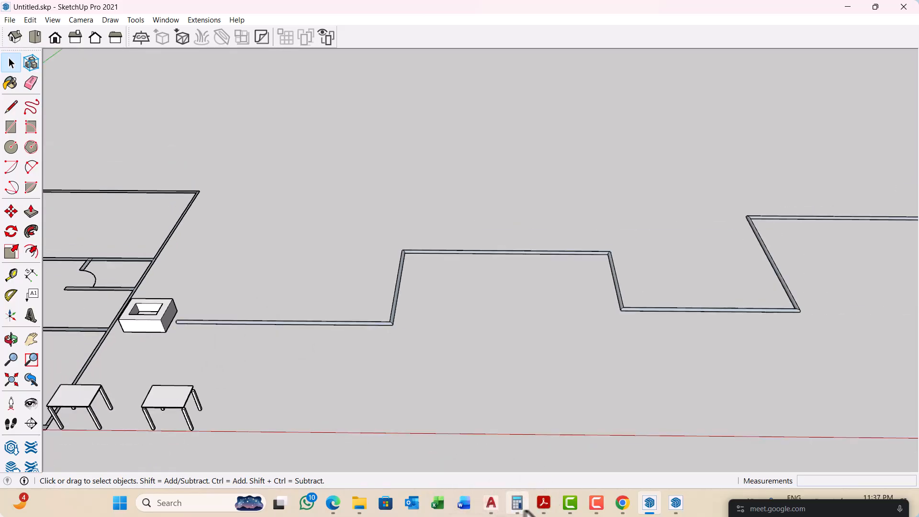
Step: Switch to the Google Meet call in the browser and stop presenting the screen
click(623, 502)
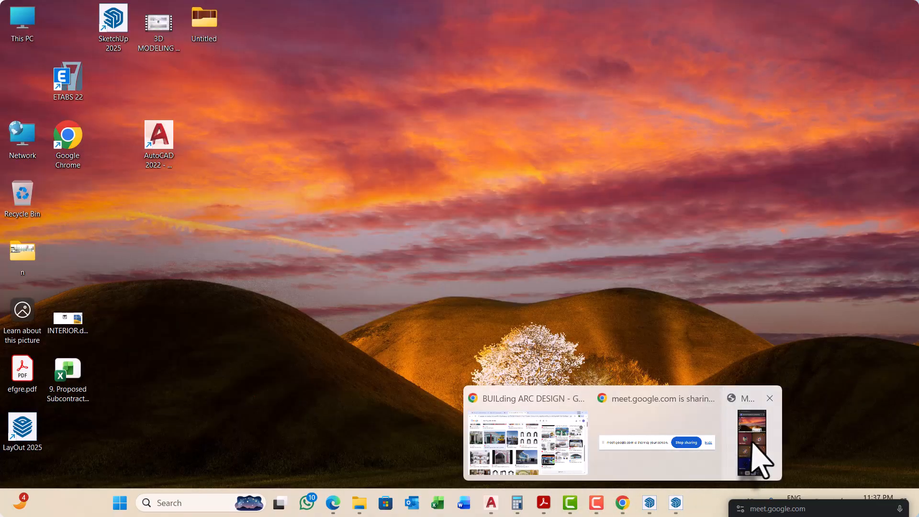
click(751, 443)
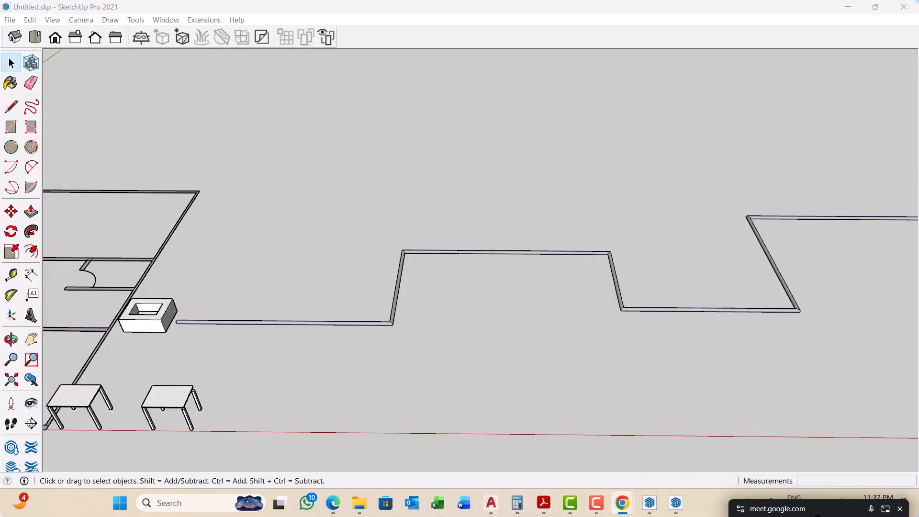
drag(814, 507, 624, 207)
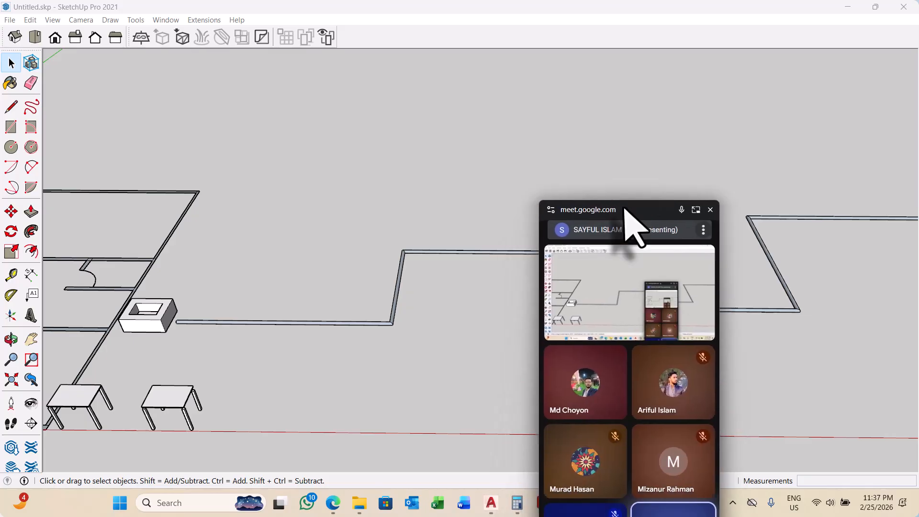
click(695, 210)
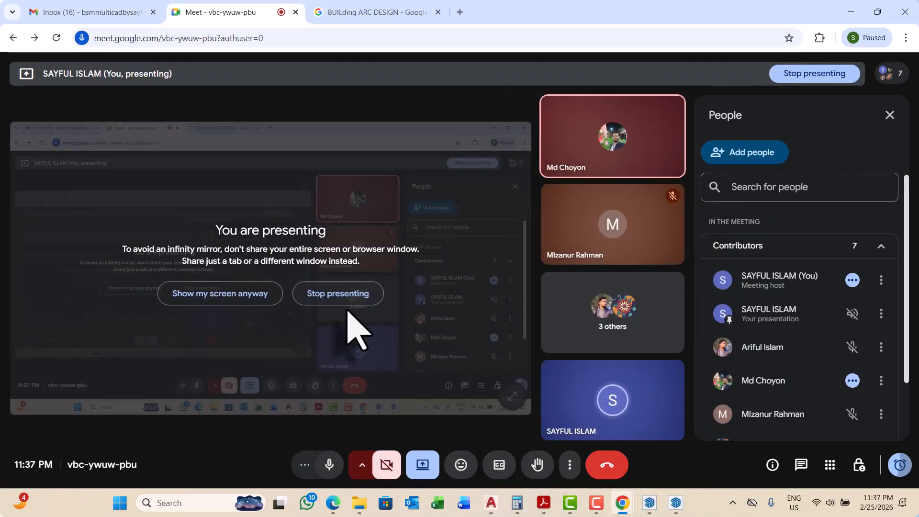
click(342, 298)
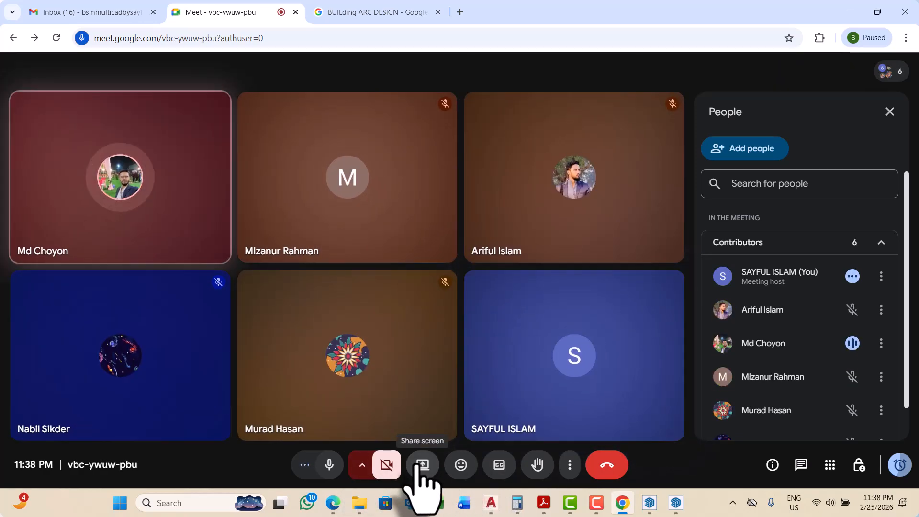
Step: Dismiss the choice of what to share and view the SketchUp floor plans presented by the other participant
click(422, 466)
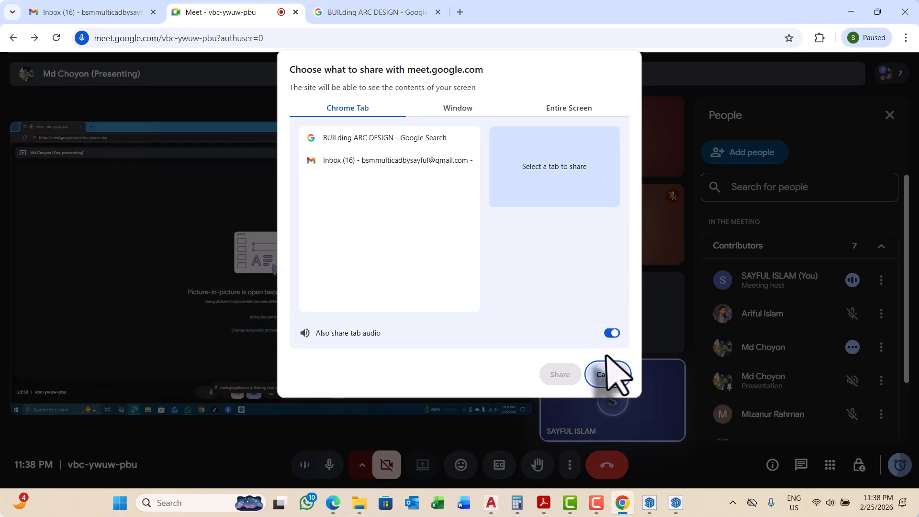
click(604, 376)
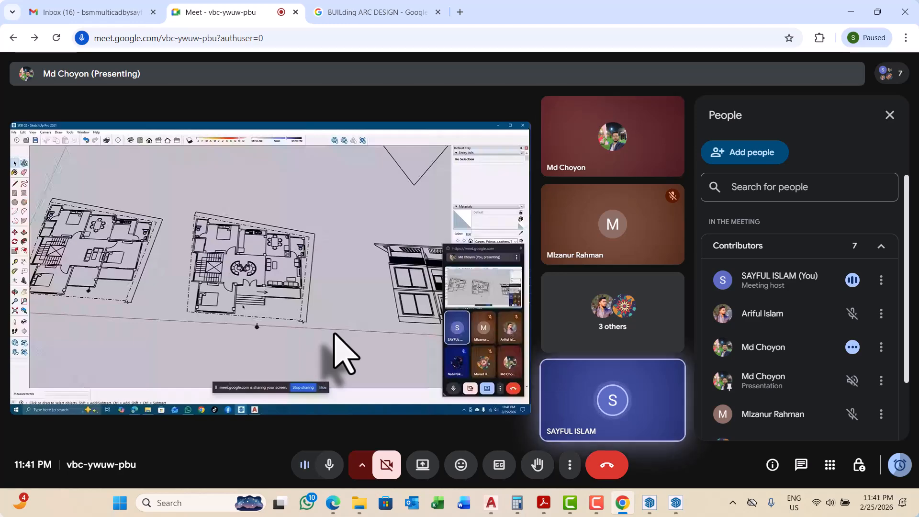
mouse_move(230, 385)
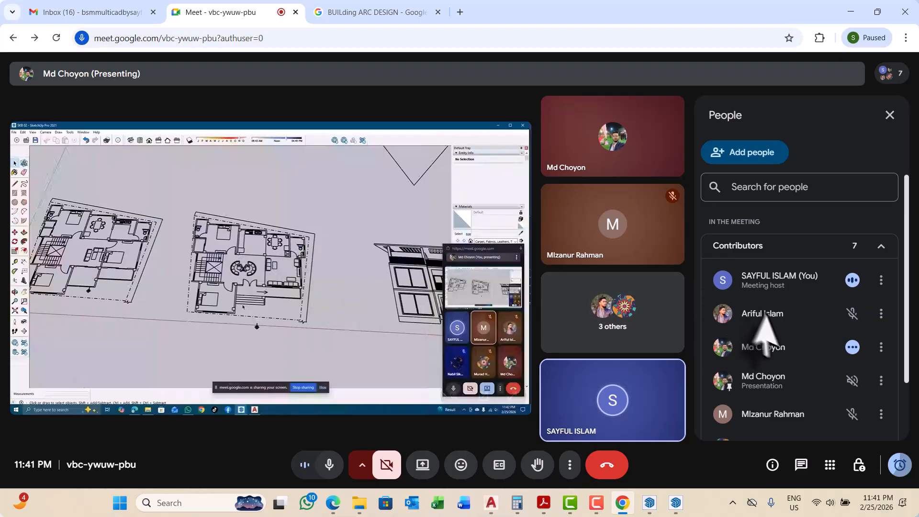
Step: Look through the rest of the meeting's contributor list and open the notifications and calendar
scroll(795, 375, down, 2)
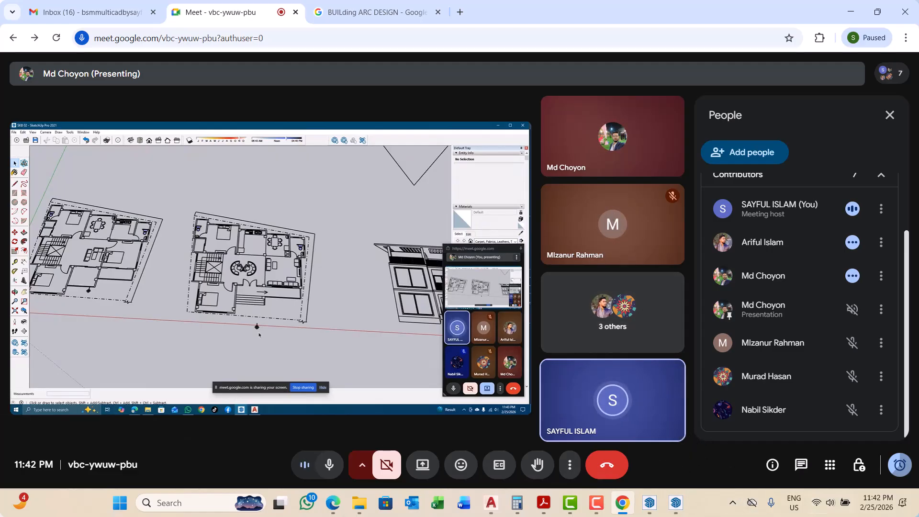
click(890, 508)
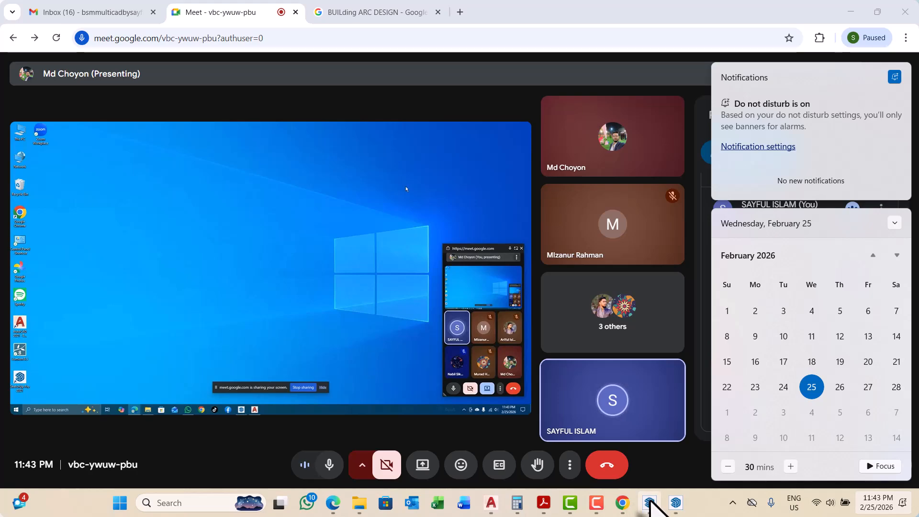
Step: Switch to SketchUp and undo the Follow Me tube along the zigzag path
scroll(424, 320, down, 4)
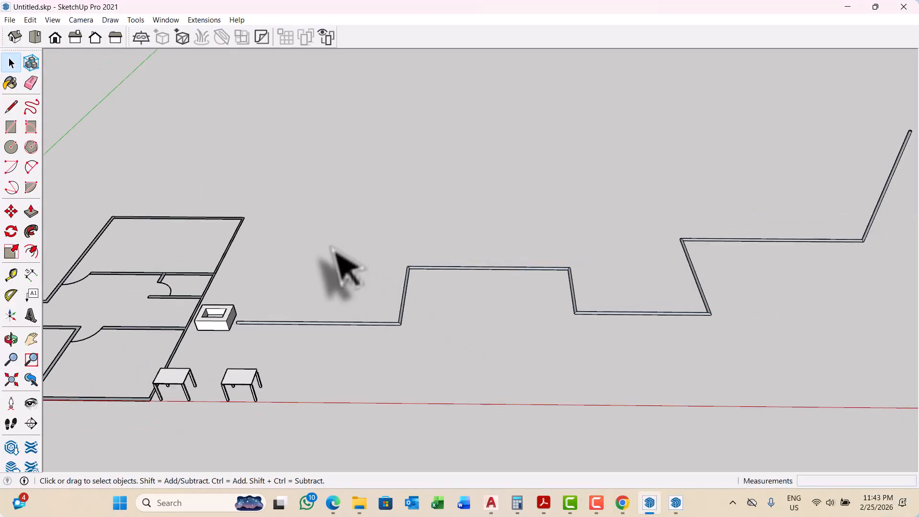
middle_drag(375, 271, 328, 288)
scroll(320, 290, up, 5)
scroll(319, 309, up, 2)
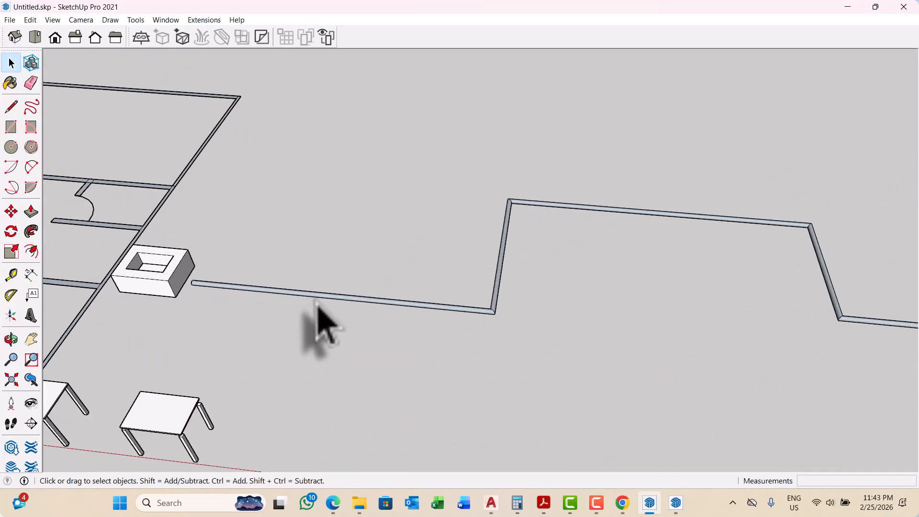
key(ctrl+z)
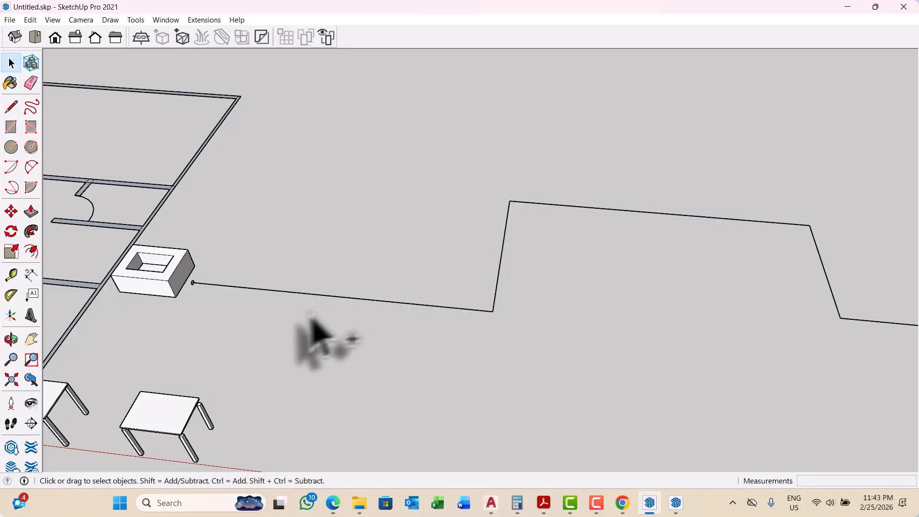
Step: Delete the circular profile at the path's start beside the hollow box and the last segment at the path's far end
scroll(206, 276, up, 4)
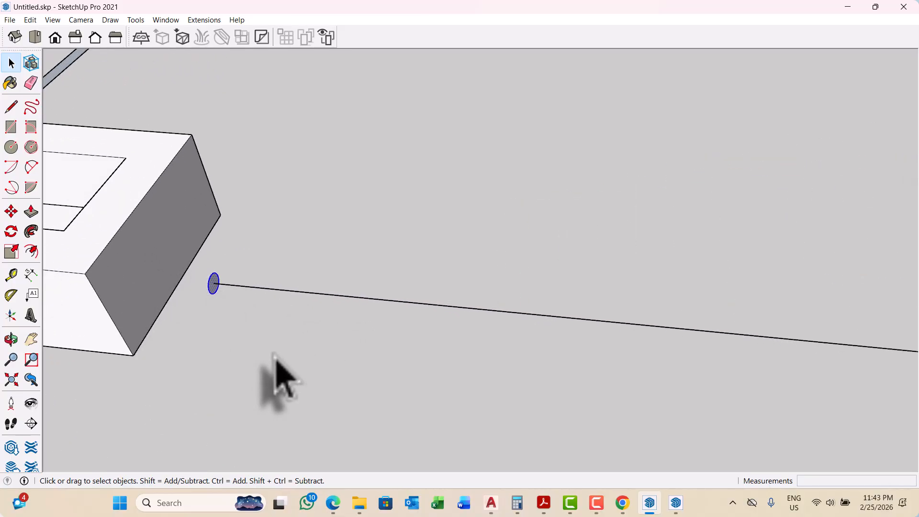
scroll(190, 289, down, 8)
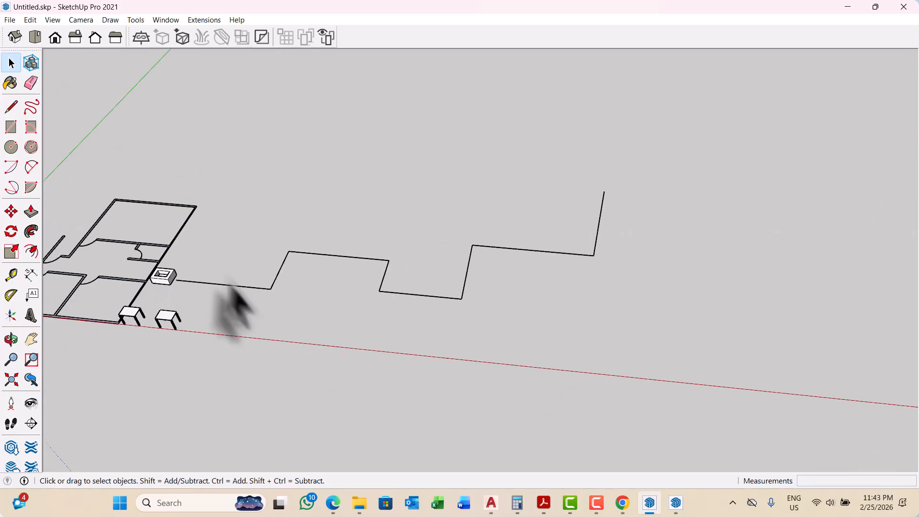
mouse_move(234, 306)
middle_down()
mouse_move(512, 267)
mouse_move(501, 211)
middle_up()
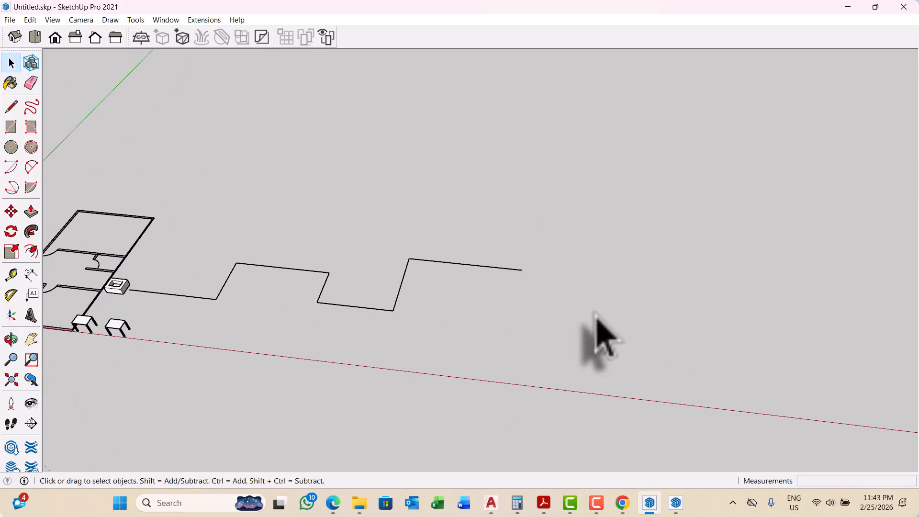
Step: Extend the zigzag path from its open end with the Line tool, adding an upward leg and a long segment along the red axis
key(p)
scroll(545, 288, up, 2)
scroll(511, 264, up, 1)
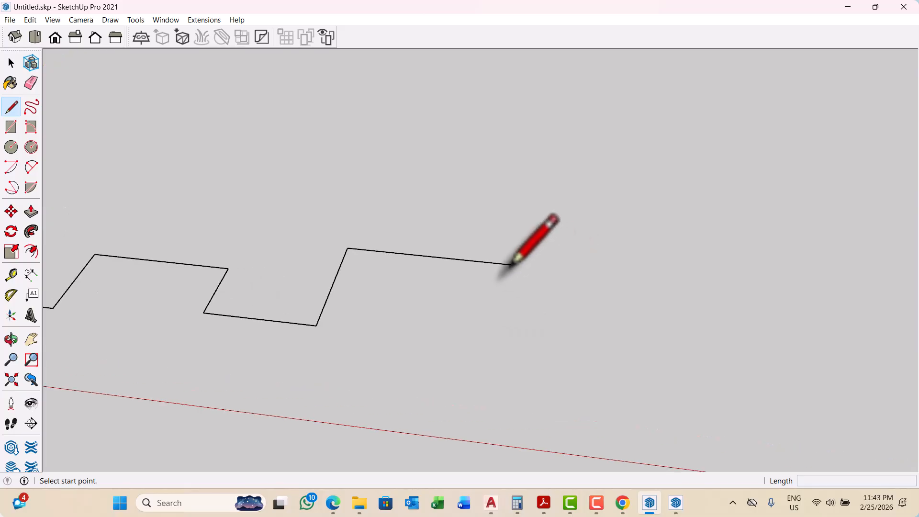
scroll(511, 265, down, 4)
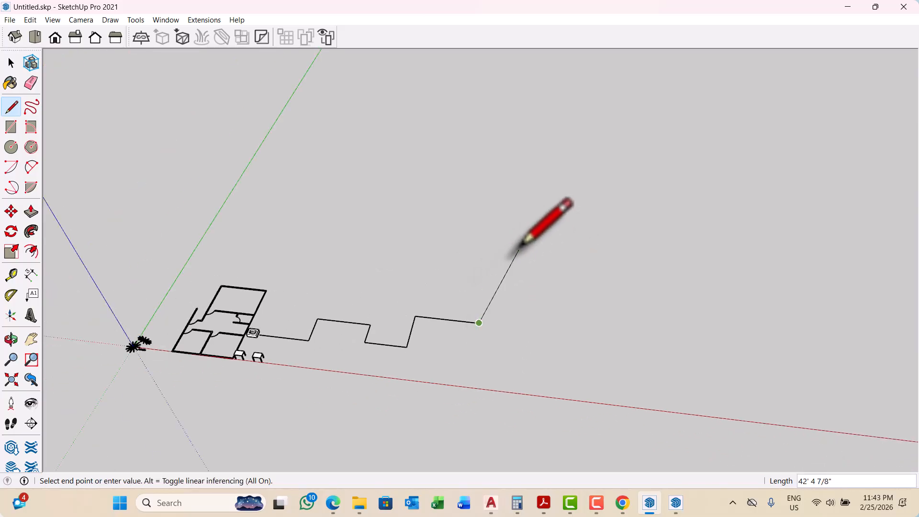
click(495, 231)
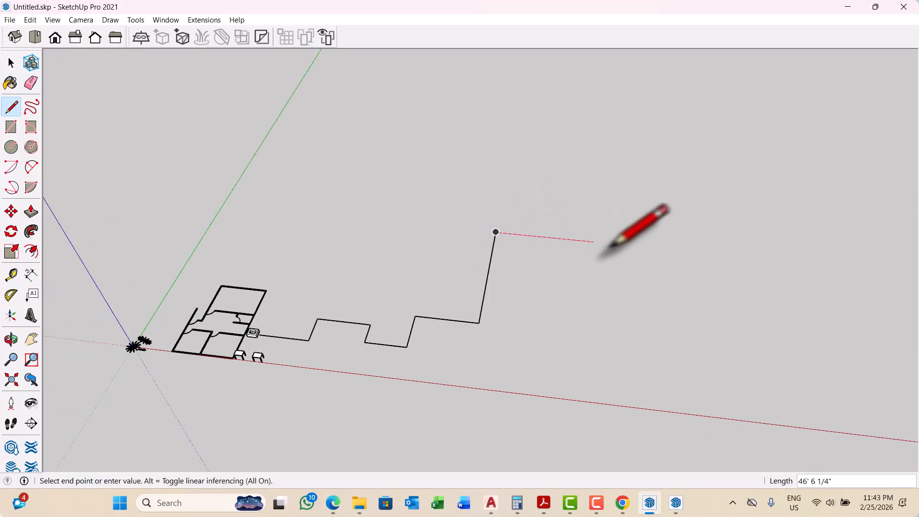
click(641, 246)
Step: Continue the path with more stepped segments, a long leg across the red axis and a final segment running back parallel to it
scroll(642, 246, down, 1)
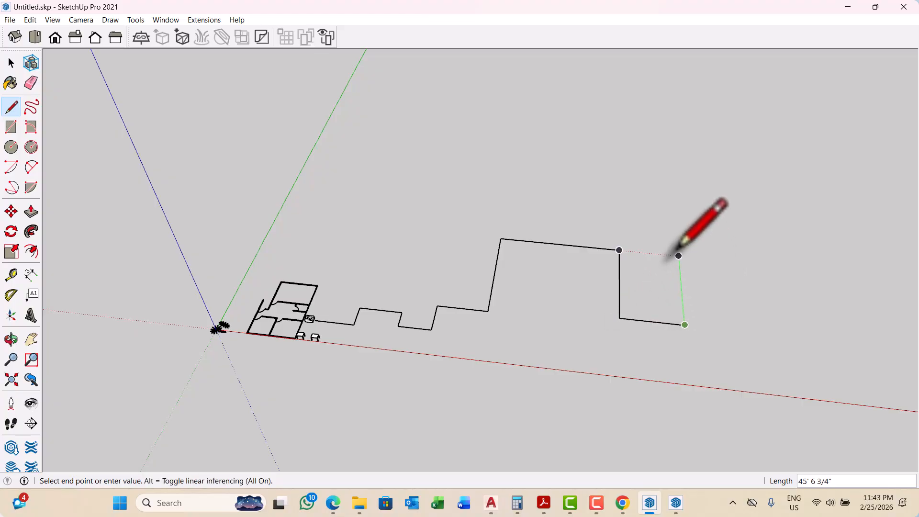
click(681, 285)
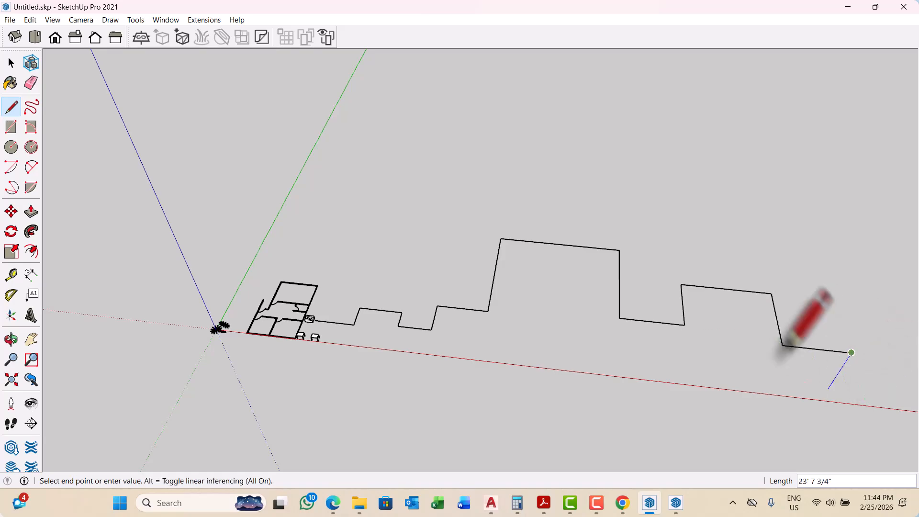
scroll(746, 306, down, 6)
scroll(814, 359, up, 1)
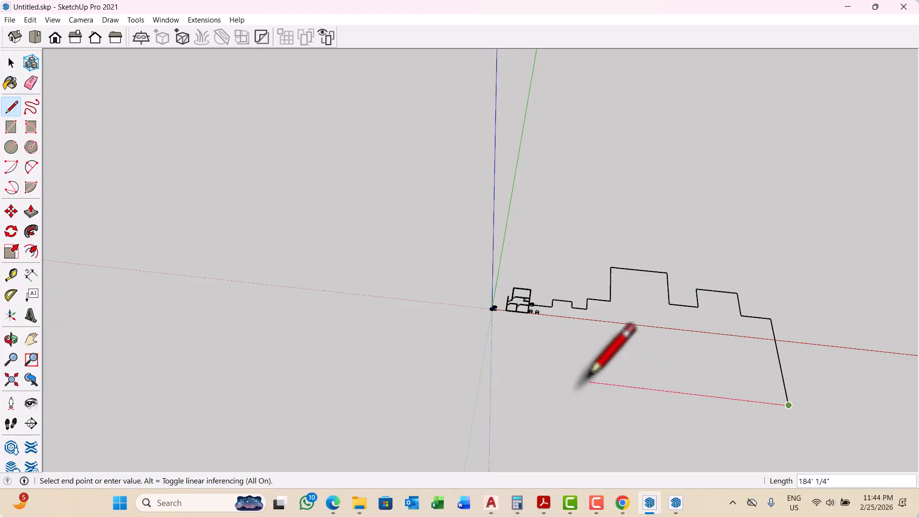
key(space)
middle_drag(605, 417, 605, 383)
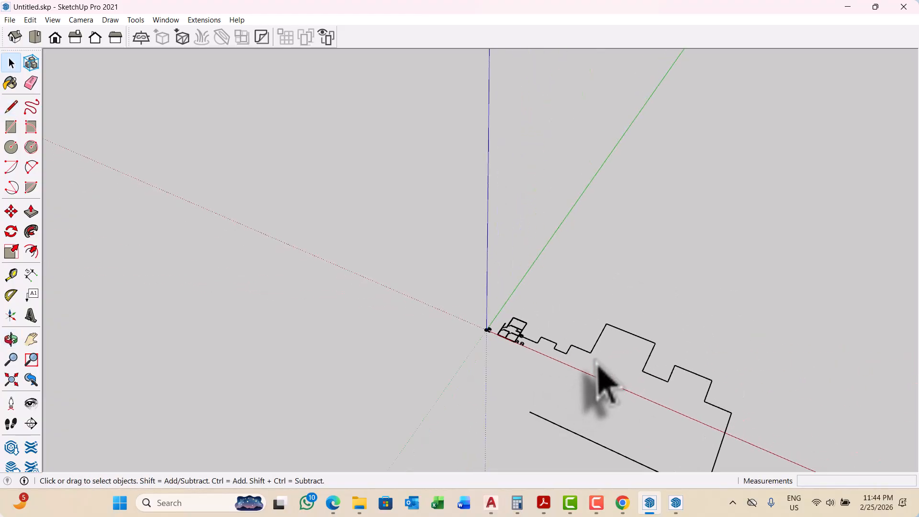
scroll(589, 373, up, 2)
scroll(564, 364, up, 2)
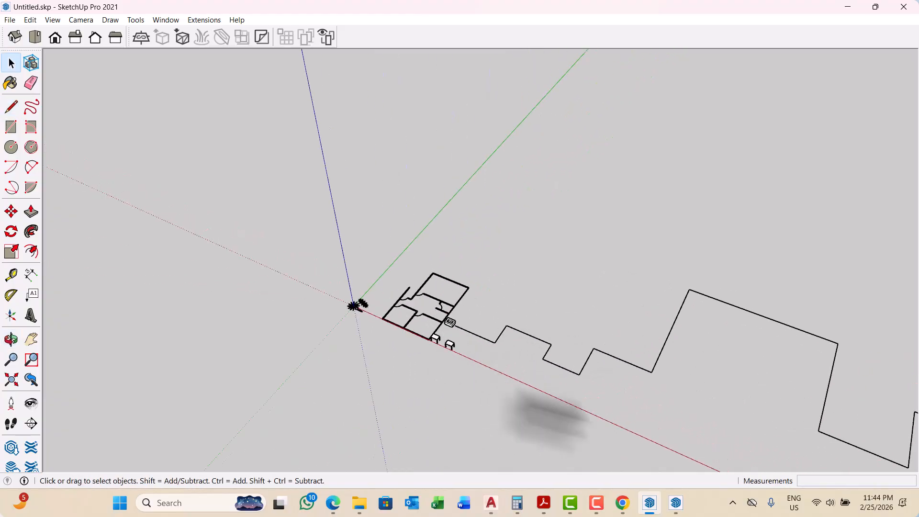
Step: Switch to the browser and search Google for "curve stone" in a new tab
click(621, 502)
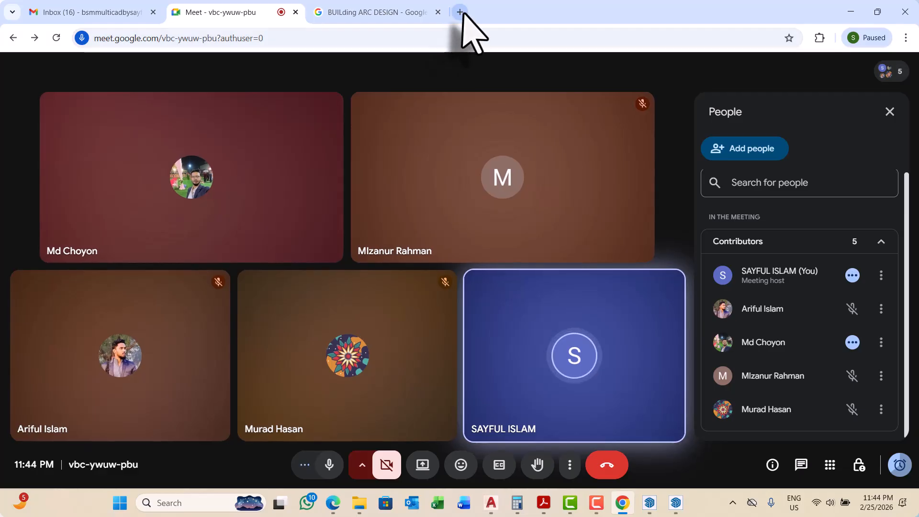
click(460, 12)
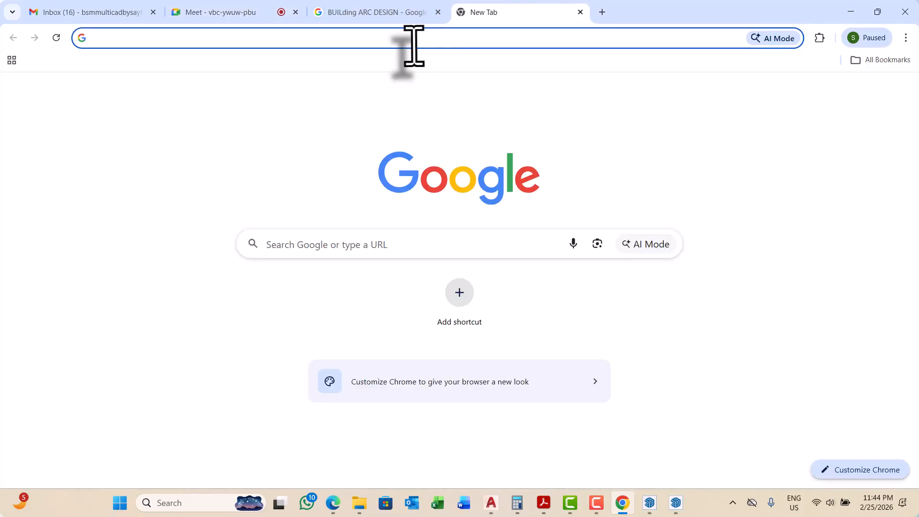
click(414, 46)
text(CU)
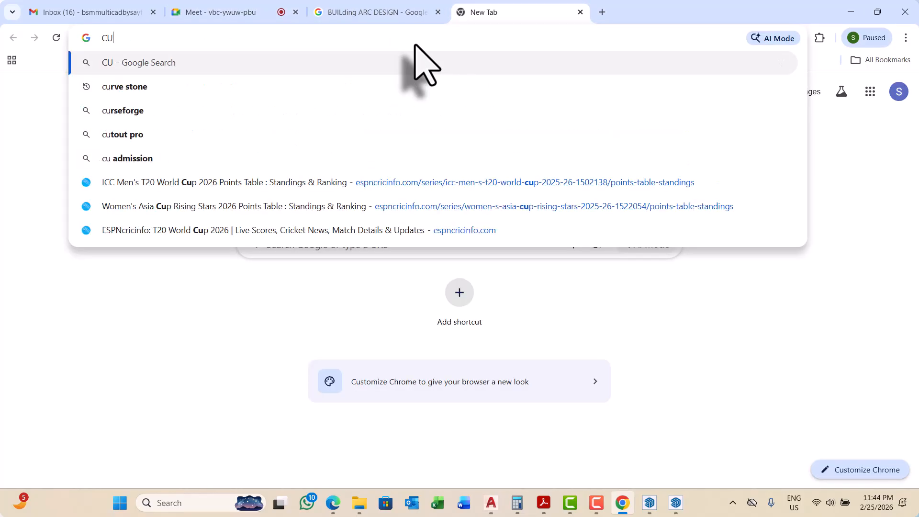
click(149, 87)
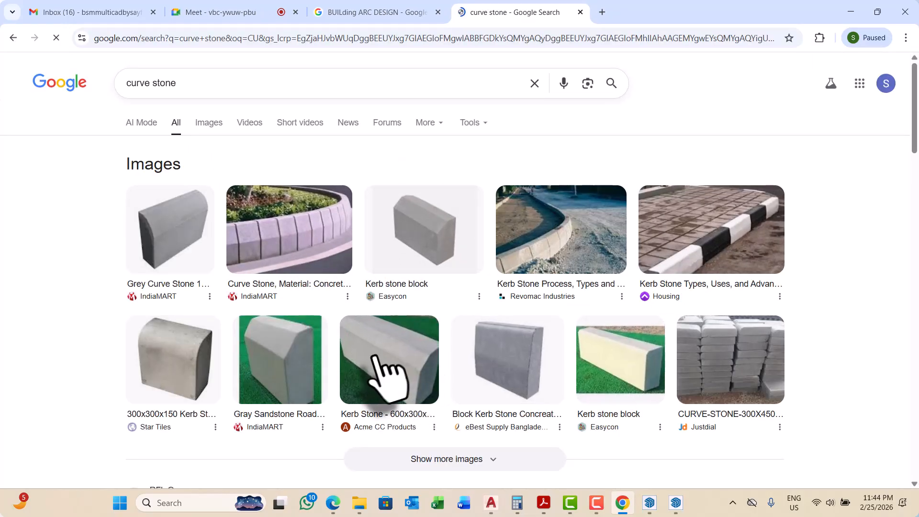
Step: Show the image results for curve stone and look through the pictures of kerb stone shapes
scroll(378, 315, down, 3)
scroll(289, 259, up, 4)
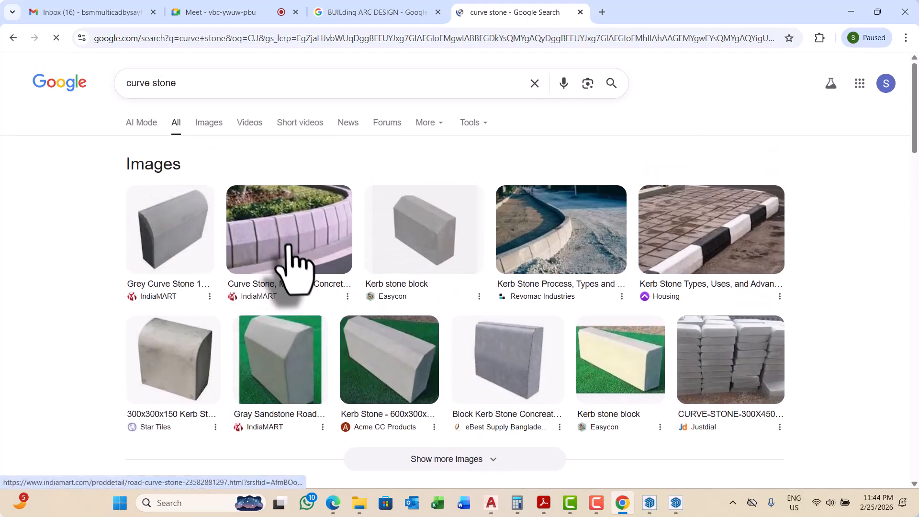
click(206, 121)
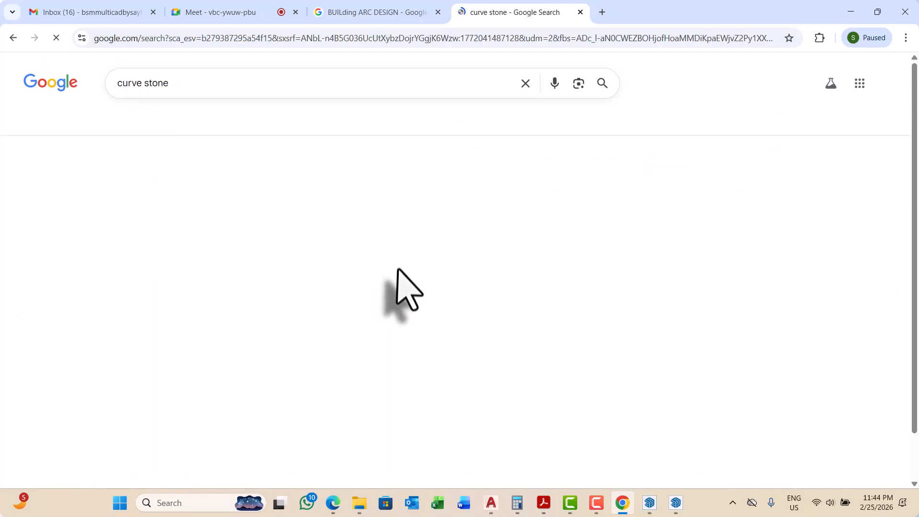
scroll(430, 294, down, 4)
scroll(438, 306, down, 5)
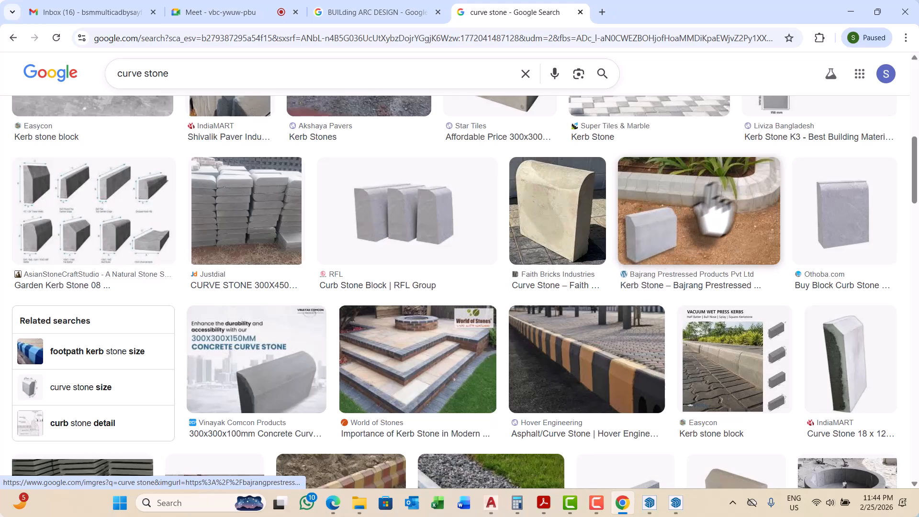
scroll(709, 268, down, 5)
scroll(754, 282, down, 6)
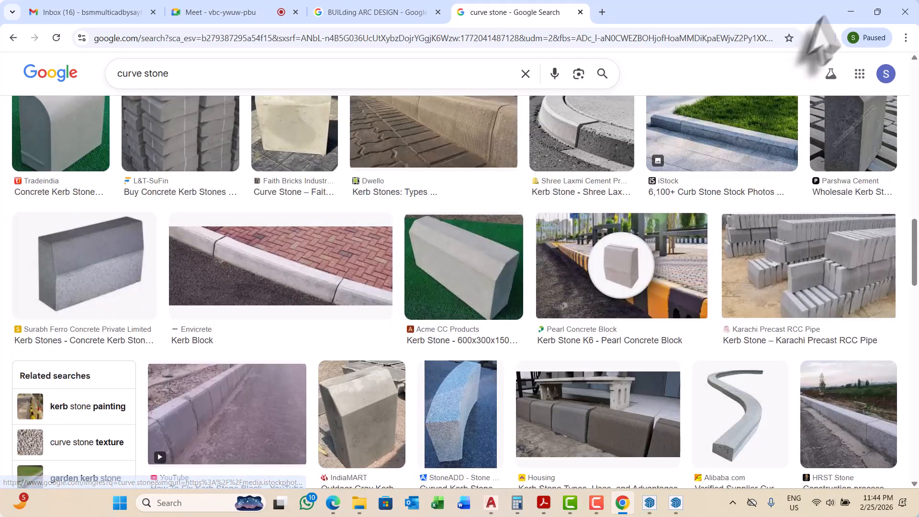
Step: Switch back to SketchUp and show the start of the path beside the hollow box
click(850, 11)
middle_drag(459, 280, 476, 283)
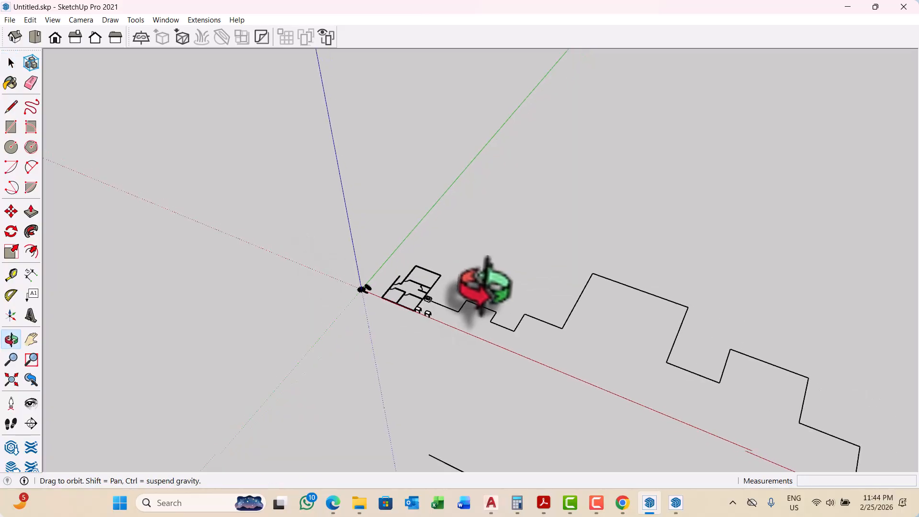
scroll(447, 328, up, 10)
scroll(378, 285, up, 12)
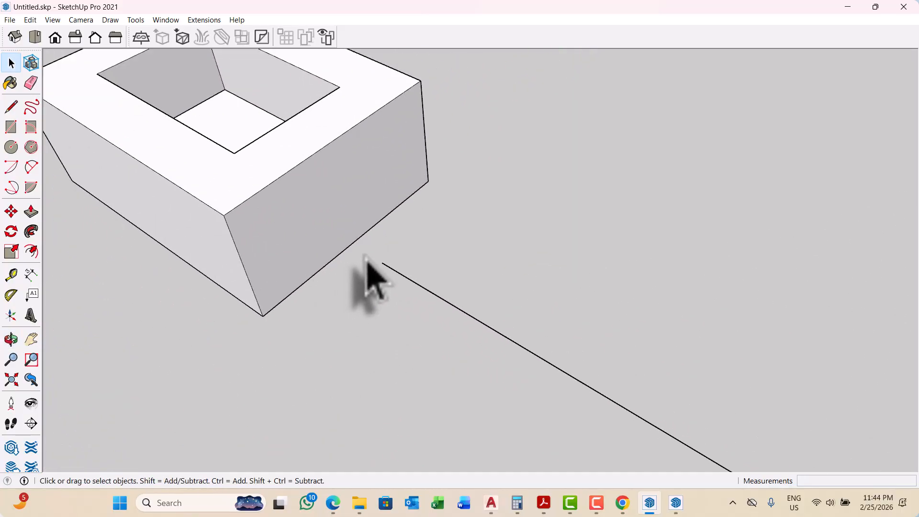
Step: Try to draw a vertical line with a length of 100 up from the path's starting point
key(l)
scroll(378, 268, up, 5)
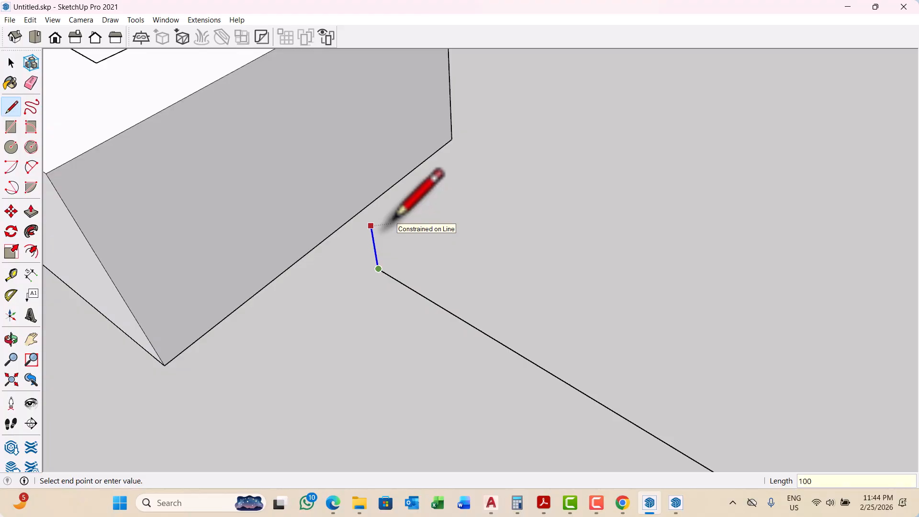
scroll(398, 218, down, 10)
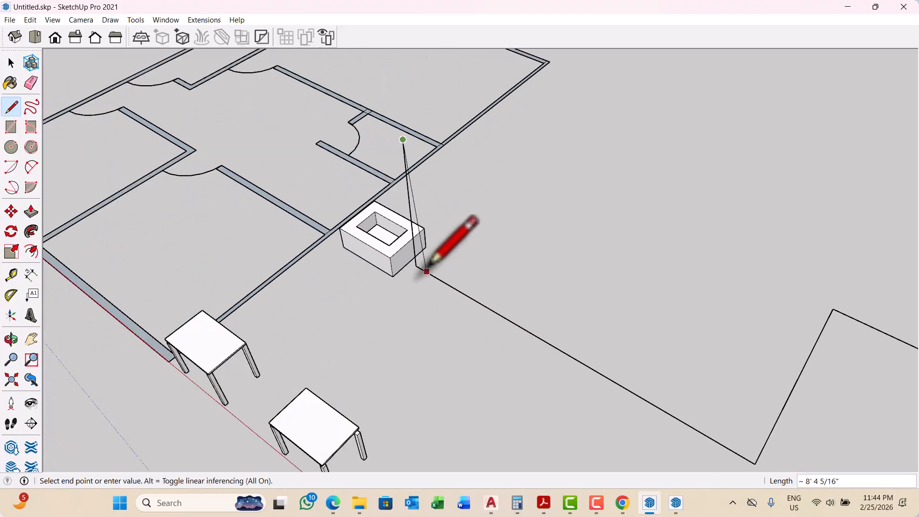
scroll(429, 261, up, 3)
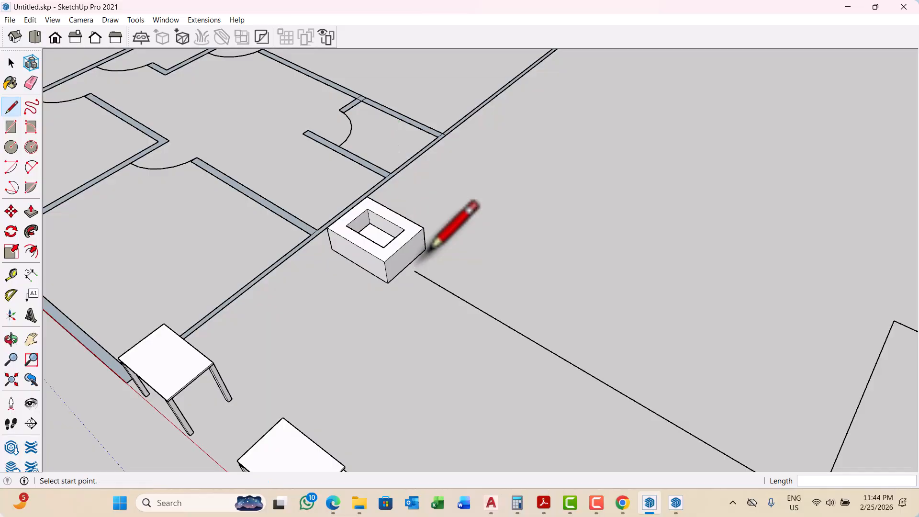
Step: Draw a short vertical line up along the blue axis from the path's starting point
scroll(429, 249, up, 5)
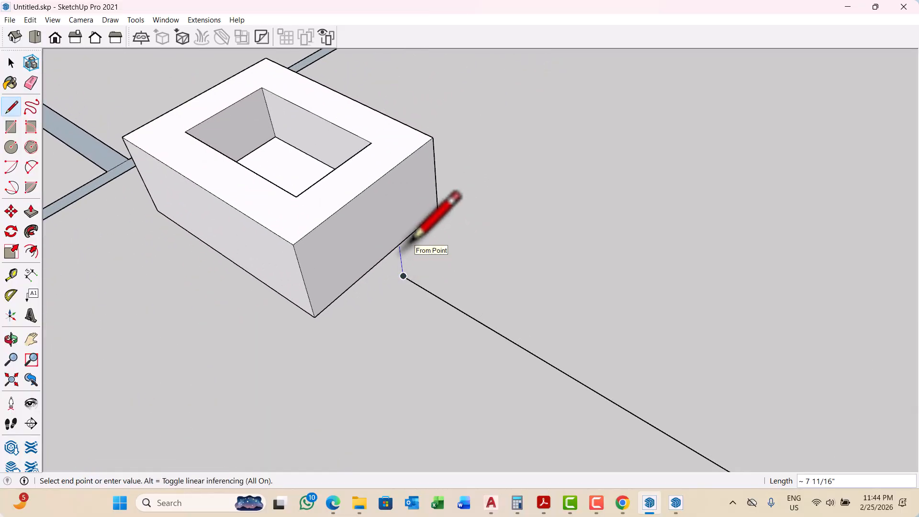
key(space)
scroll(397, 287, up, 5)
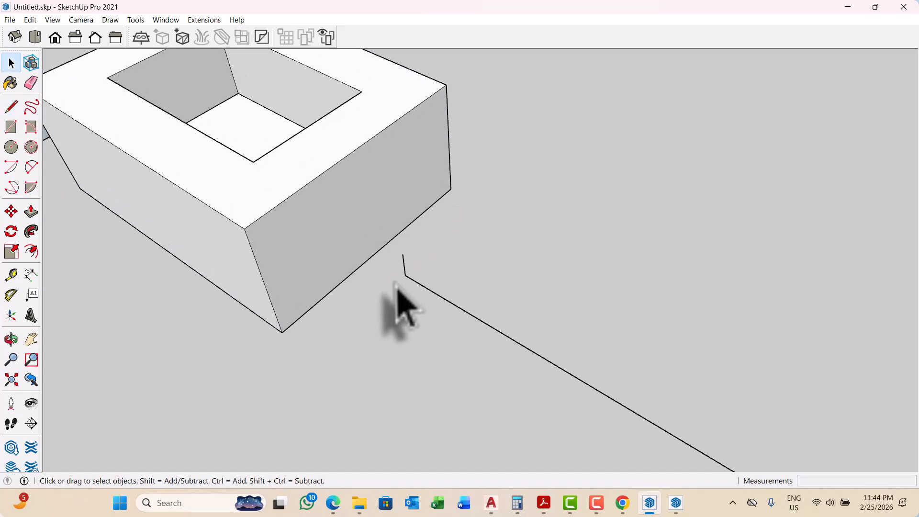
scroll(417, 274, up, 1)
Step: Draw a 4-inch base line along the green axis from the path's start and a 6-inch vertical line up from its free end
key(l)
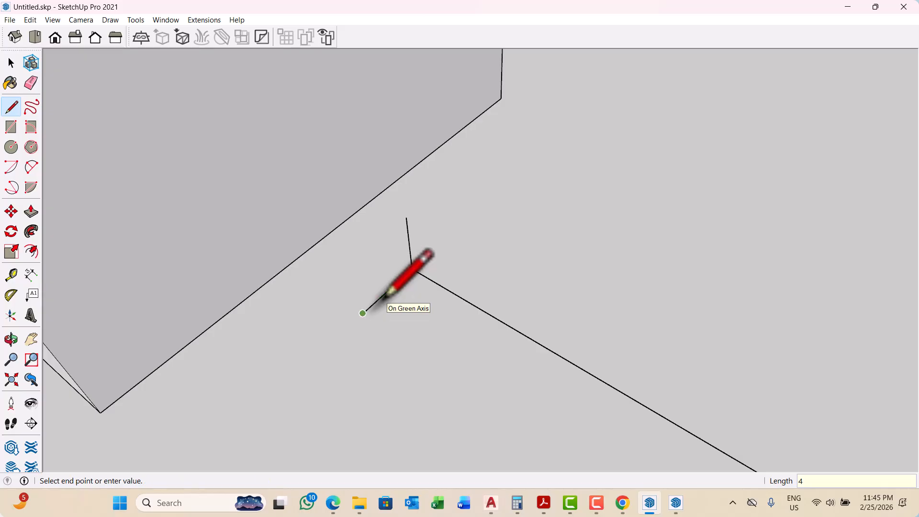
scroll(383, 296, up, 1)
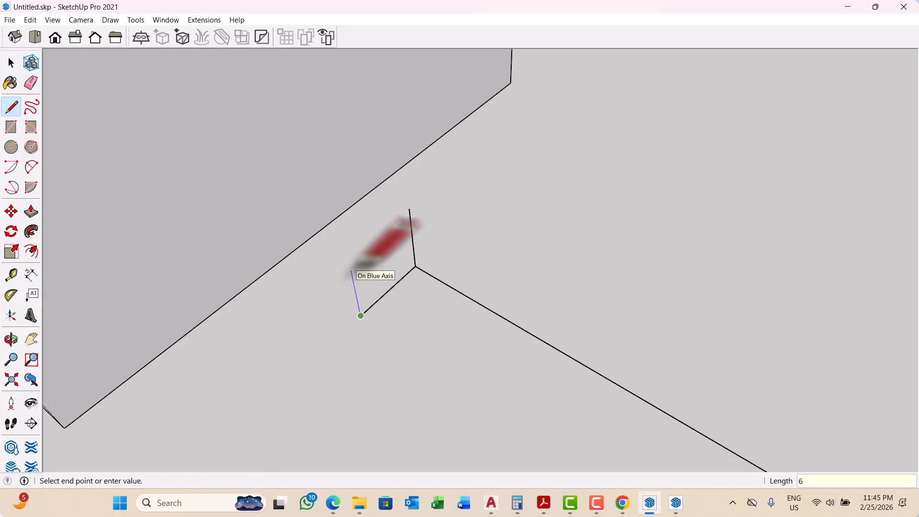
key(Return)
key(space)
scroll(411, 278, down, 3)
middle_drag(419, 289, 307, 262)
scroll(385, 245, up, 3)
middle_drag(399, 256, 357, 253)
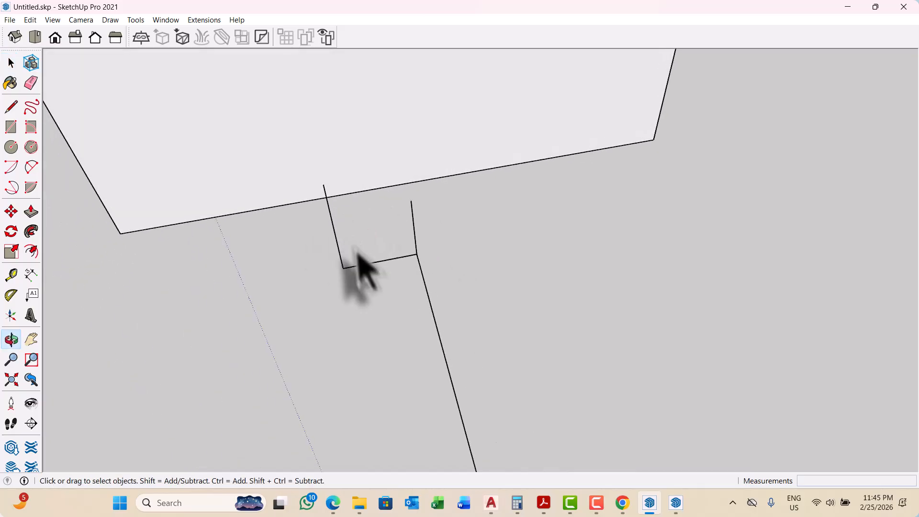
scroll(344, 210, up, 4)
middle_drag(412, 243, 424, 235)
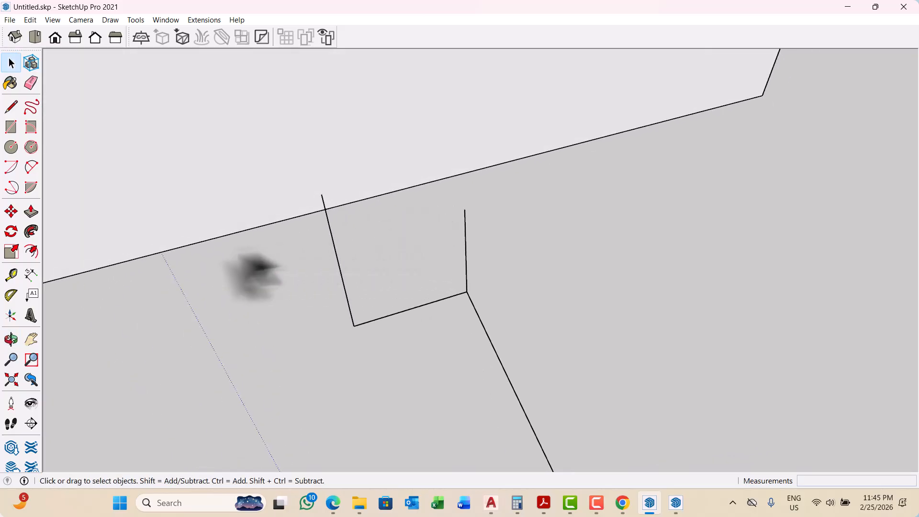
Step: Switch to the Google Meet call in Chrome and start presenting the entire screen to the participants
click(334, 502)
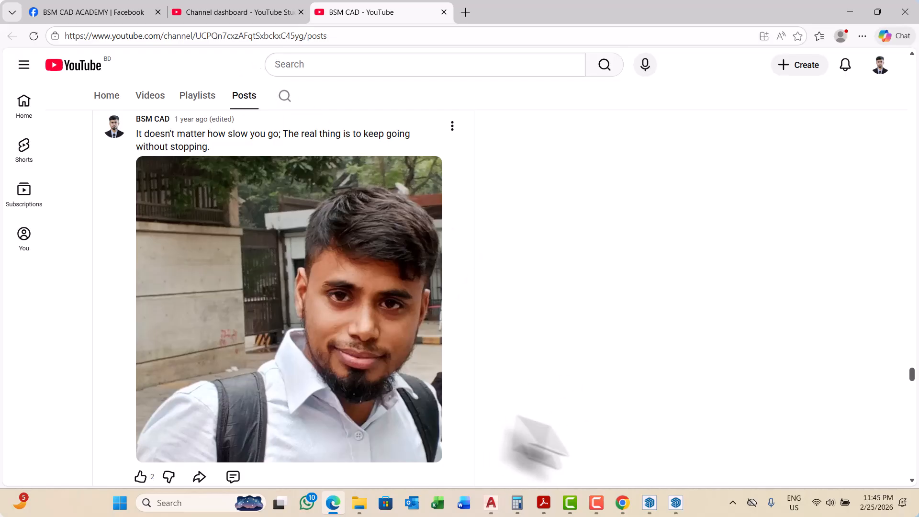
click(622, 502)
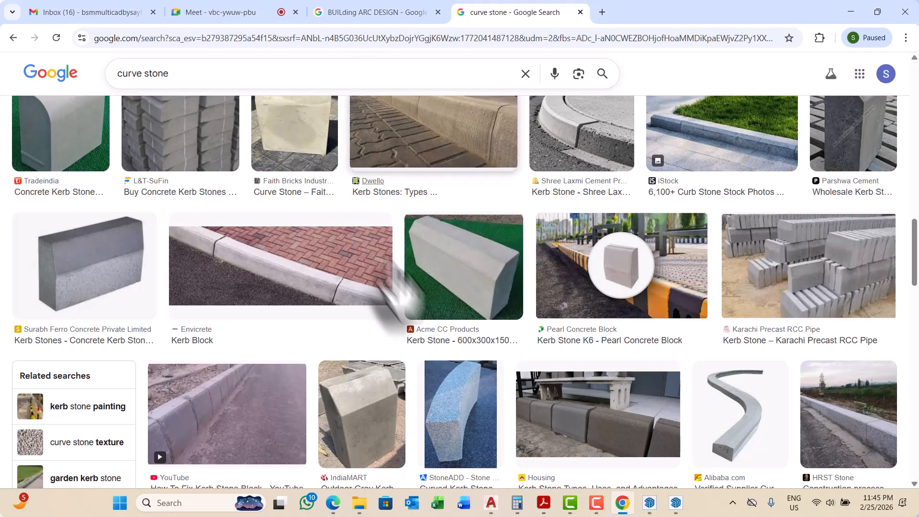
click(191, 12)
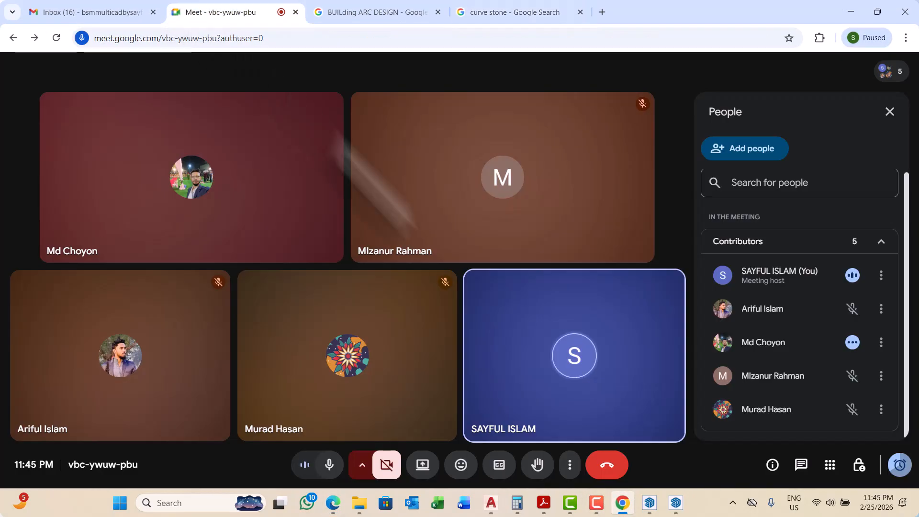
click(423, 465)
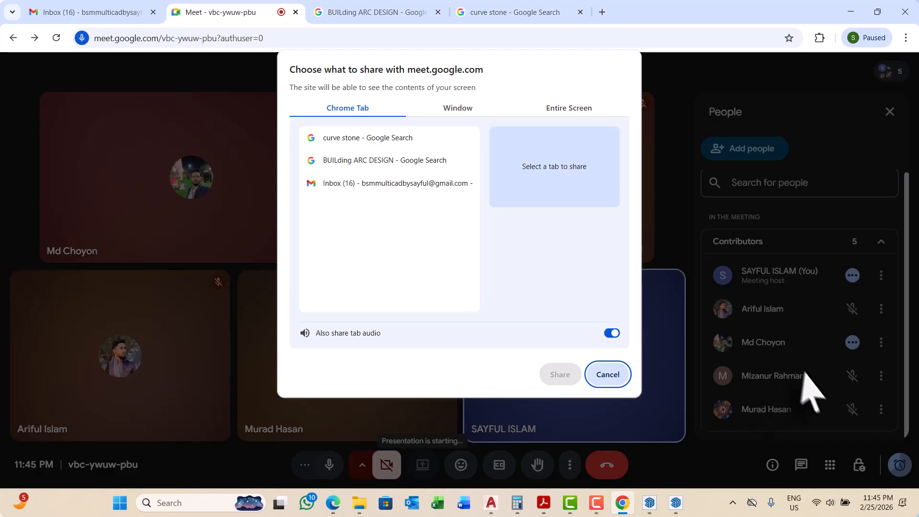
click(559, 109)
click(415, 157)
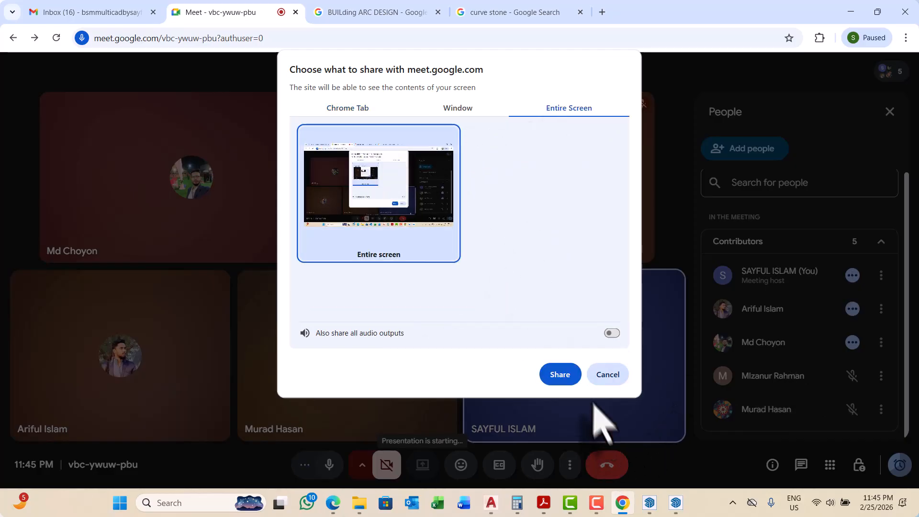
click(560, 375)
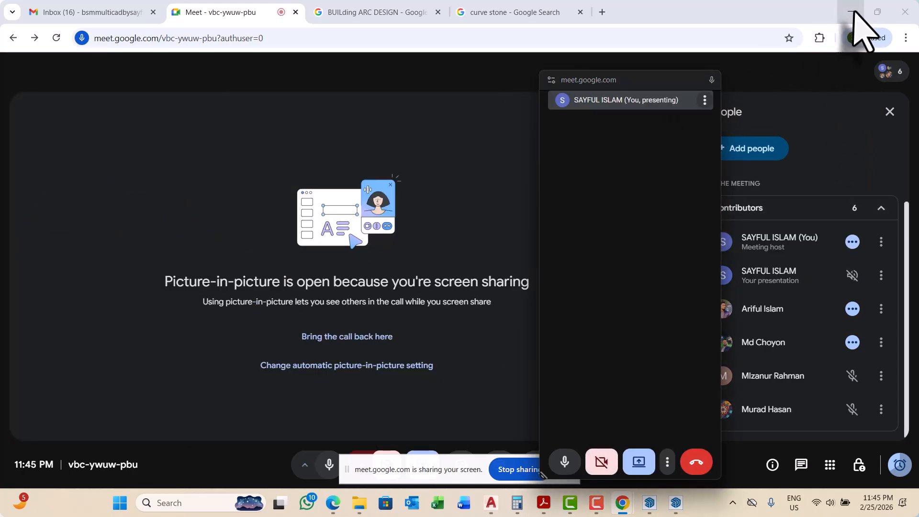
Step: Return to SketchUp and move the floating meeting window clear of the kerb stone profile
click(850, 12)
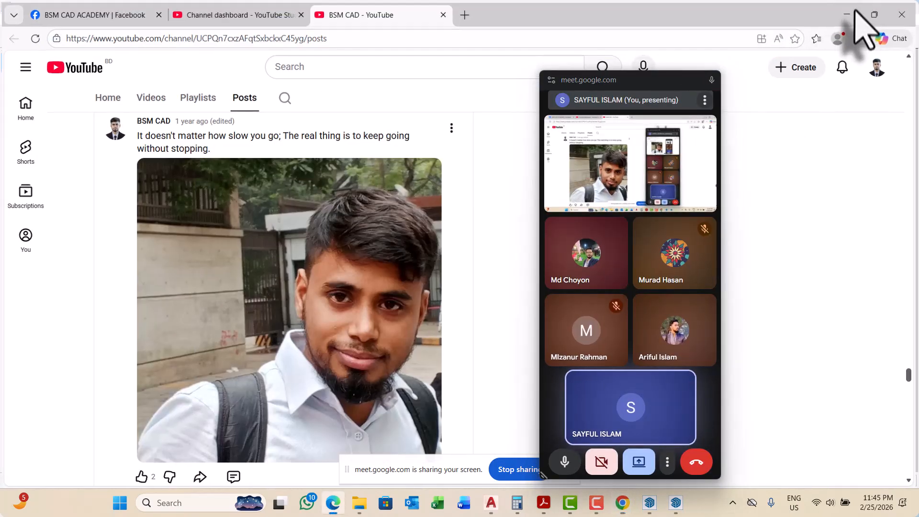
click(850, 12)
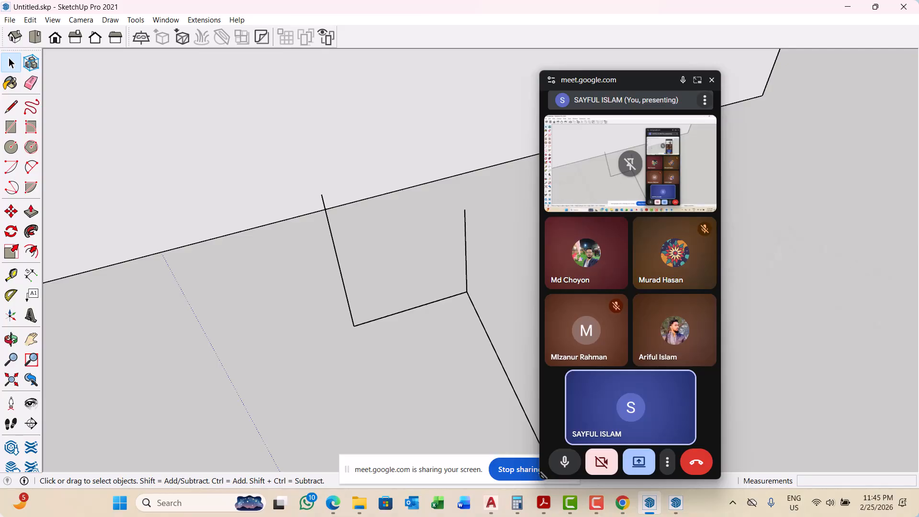
drag(631, 81, 790, 491)
scroll(404, 283, down, 5)
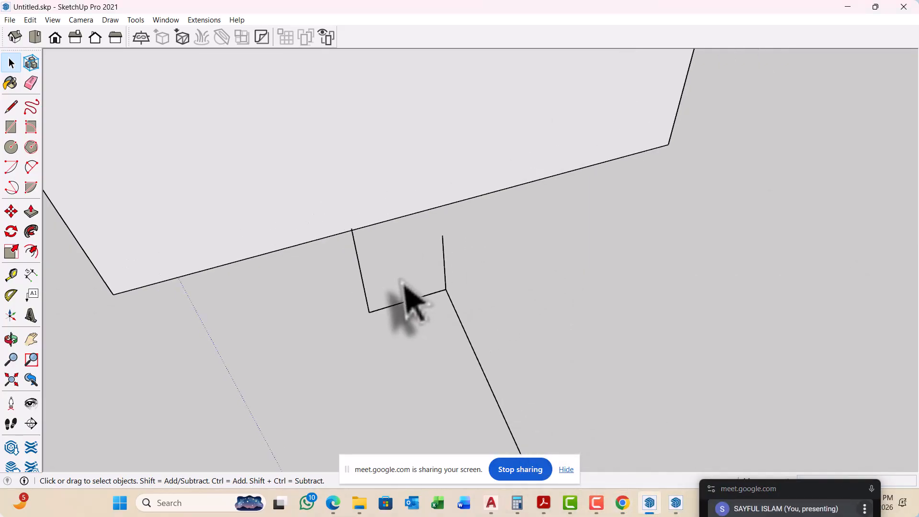
middle_drag(545, 303, 338, 309)
scroll(386, 221, up, 2)
mouse_move(392, 242)
middle_down()
mouse_move(379, 211)
mouse_move(396, 221)
mouse_move(481, 417)
middle_up()
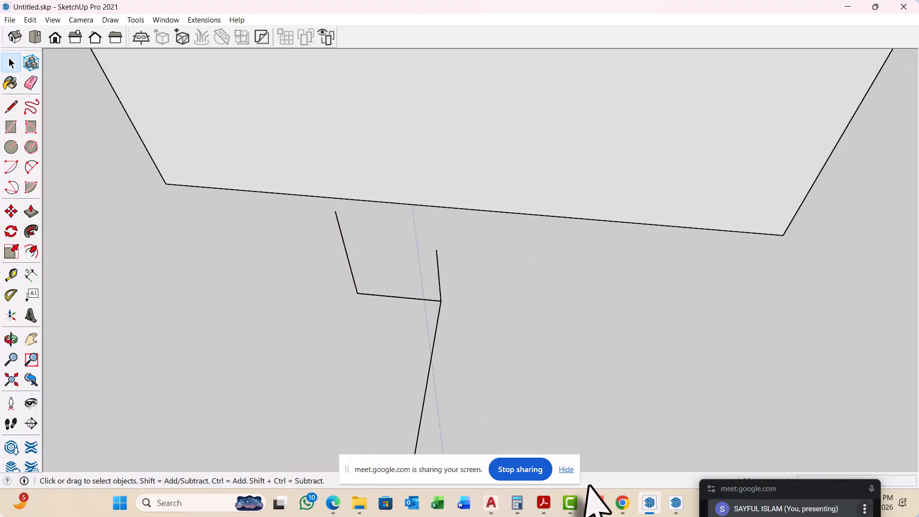
Step: Switch to the curve stone image results in Chrome and examine the kerb stone shapes for their top profile
mouse_move(624, 505)
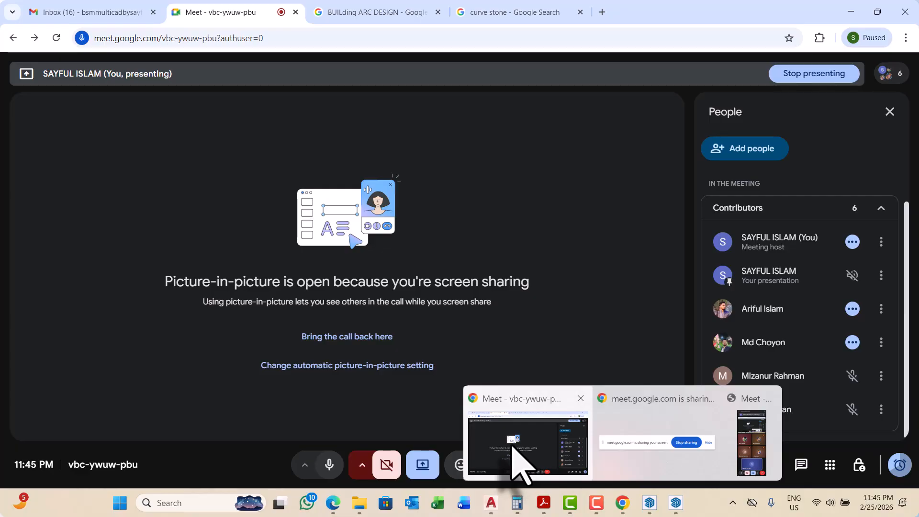
click(515, 447)
click(500, 15)
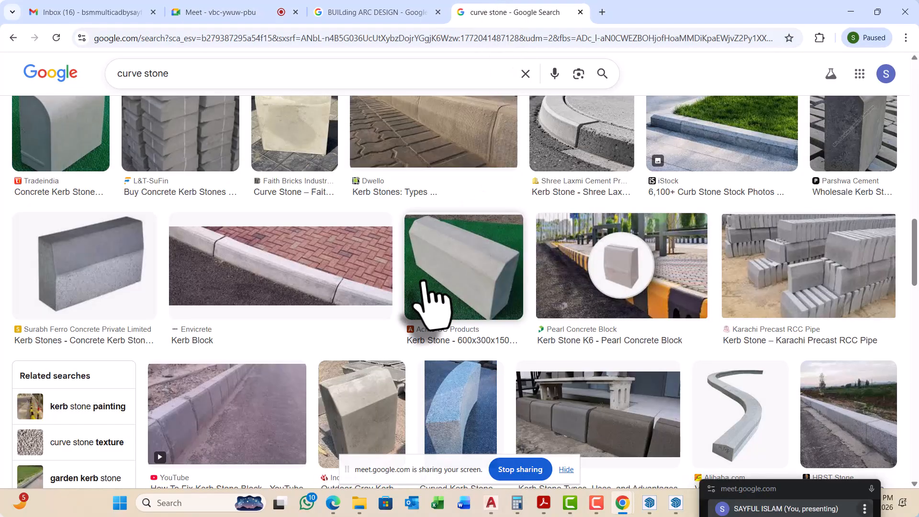
scroll(422, 287, down, 10)
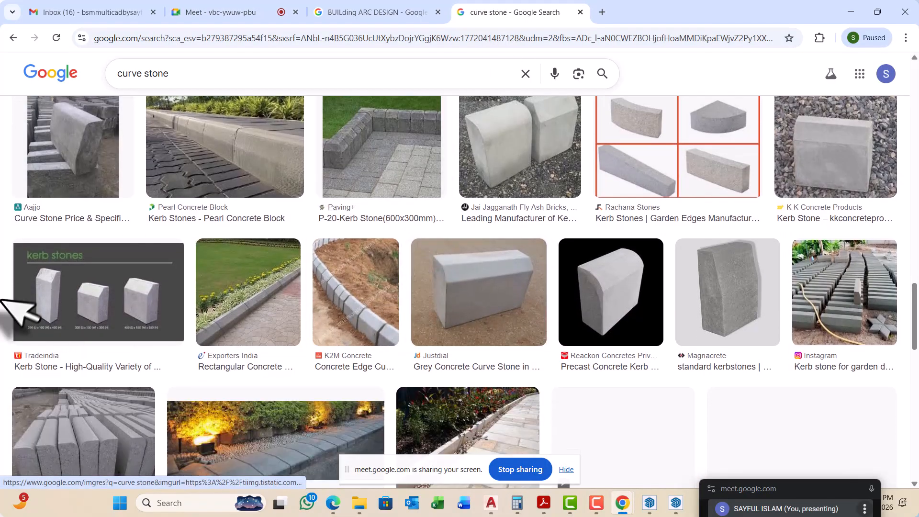
scroll(359, 318, down, 5)
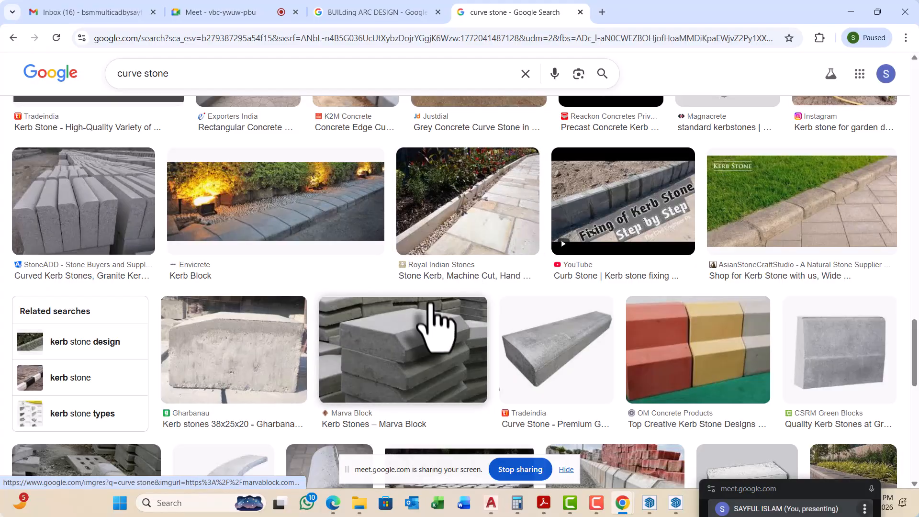
scroll(831, 250, up, 3)
scroll(718, 282, down, 8)
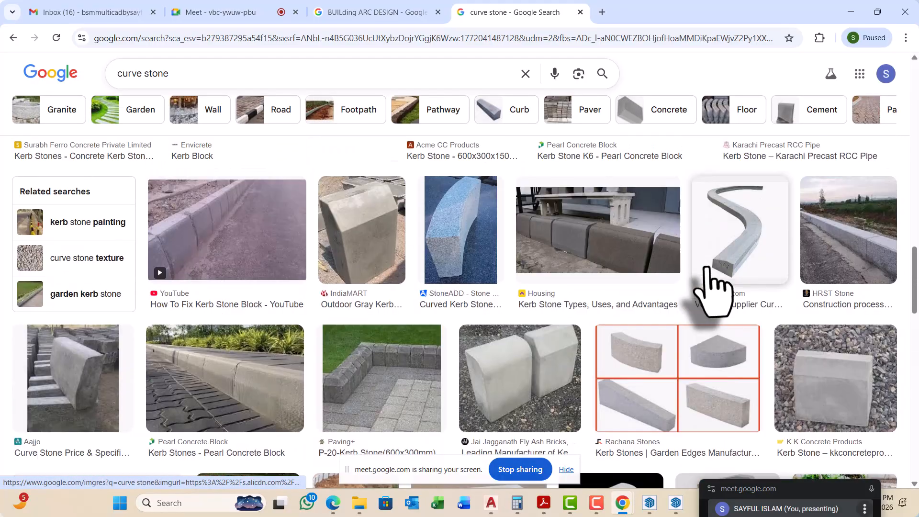
scroll(714, 287, up, 15)
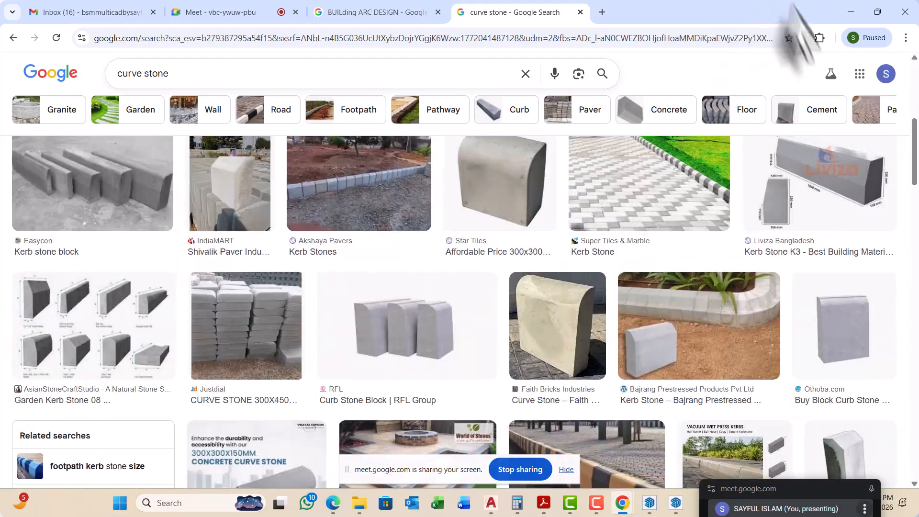
Step: Switch back to SketchUp and close the profile with an upward-bulging 2-point arc between the upper ends of its two vertical lines
click(845, 11)
mouse_move(483, 220)
middle_down()
mouse_move(435, 283)
mouse_move(447, 263)
mouse_move(431, 277)
mouse_move(435, 256)
middle_up()
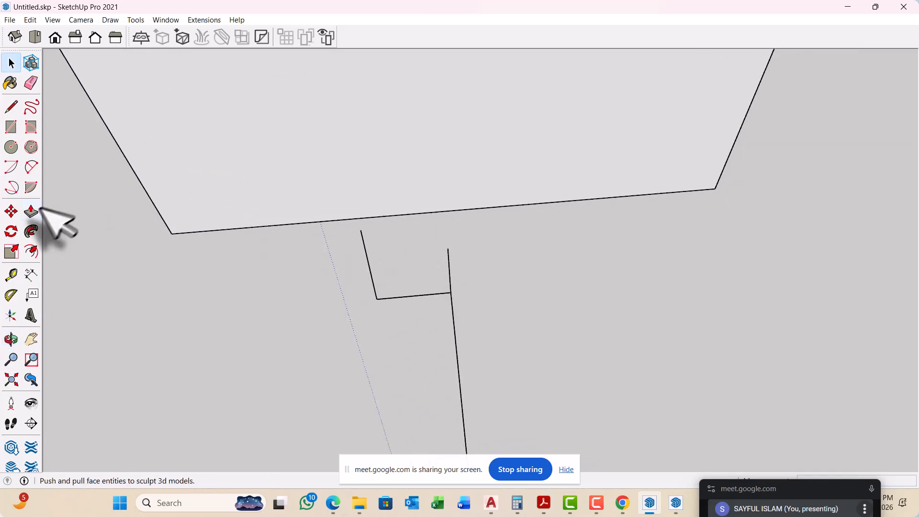
click(32, 167)
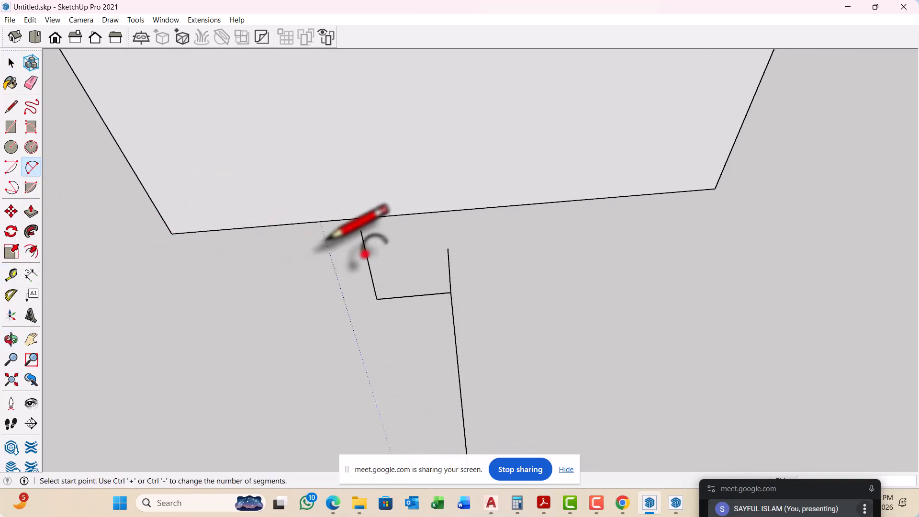
scroll(349, 250, up, 3)
click(370, 216)
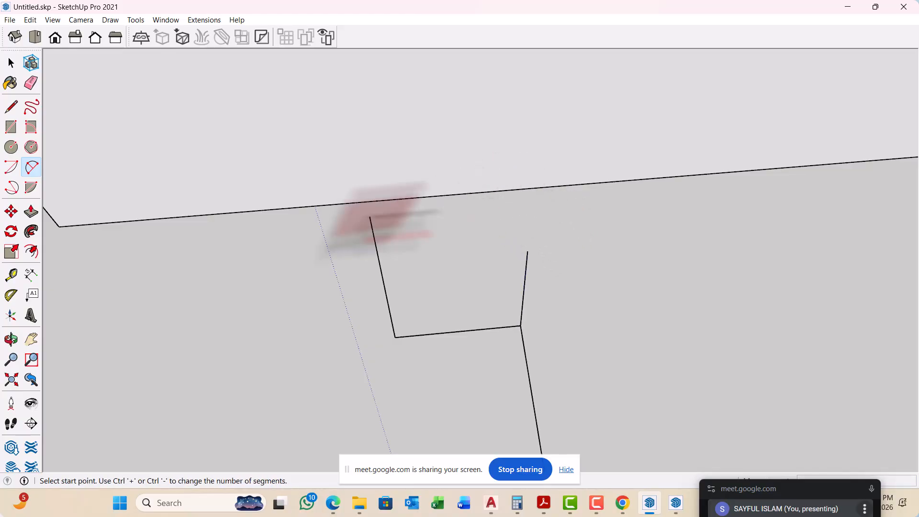
click(527, 250)
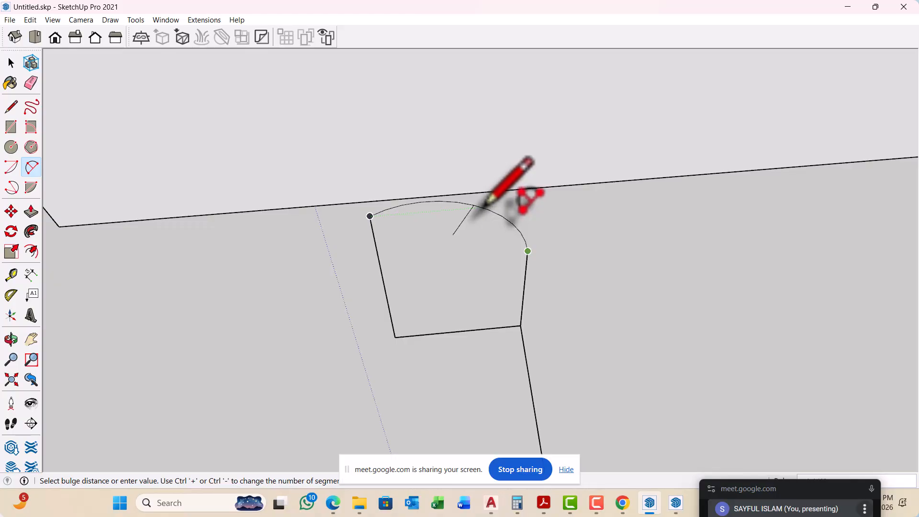
middle_drag(484, 205, 390, 229)
click(389, 176)
key(space)
Step: Examine the full path from the closed profile beside the hollow box to its far end
scroll(370, 213, down, 7)
middle_drag(349, 277, 512, 295)
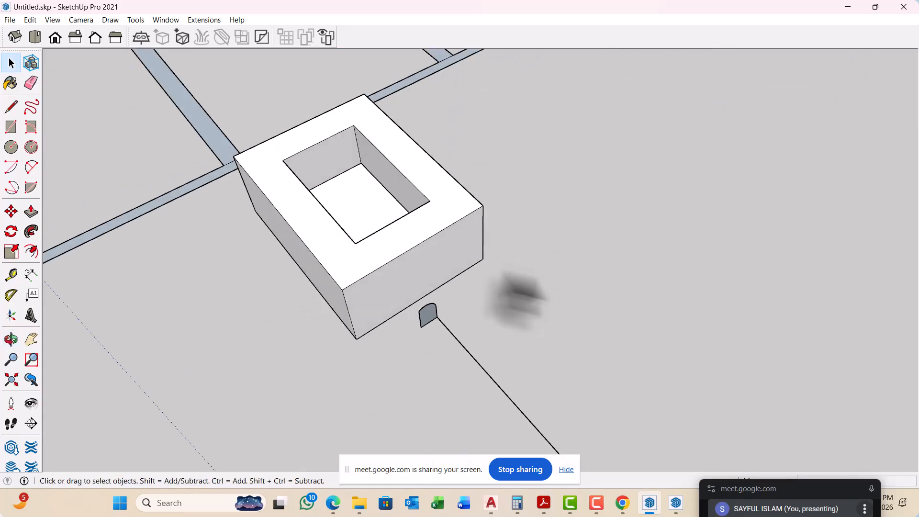
scroll(298, 232, down, 4)
scroll(302, 251, down, 10)
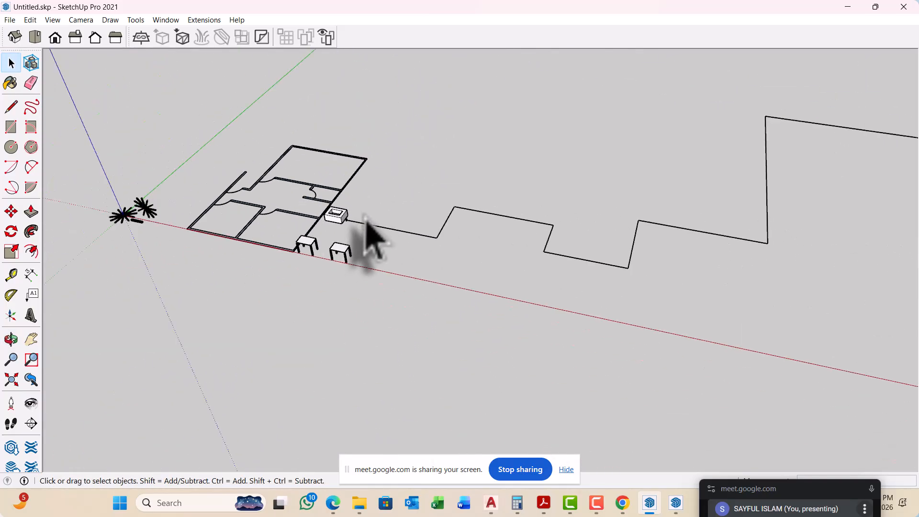
middle_drag(371, 234, 456, 308)
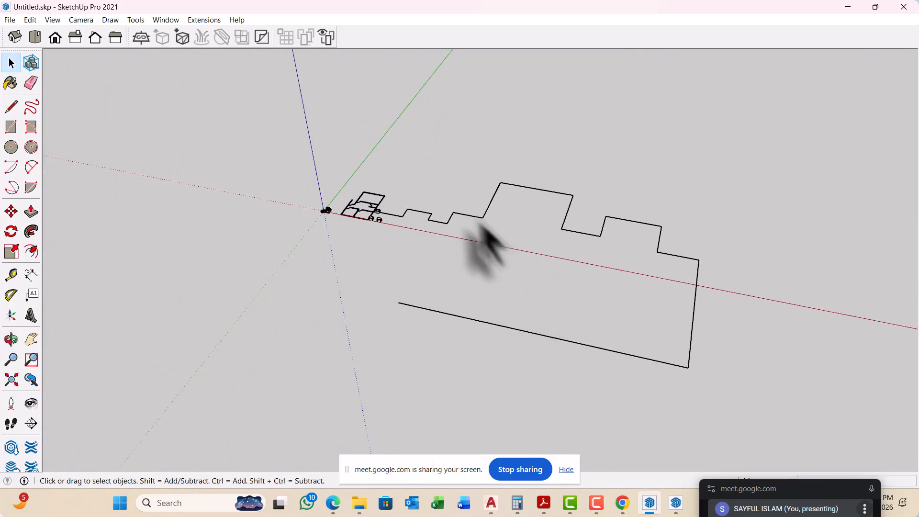
middle_drag(487, 251, 380, 239)
scroll(371, 220, up, 10)
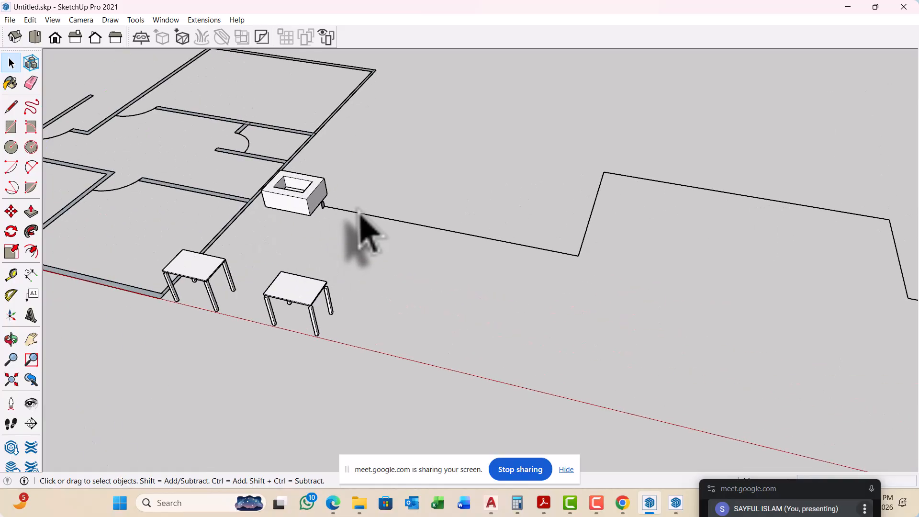
scroll(351, 213, up, 4)
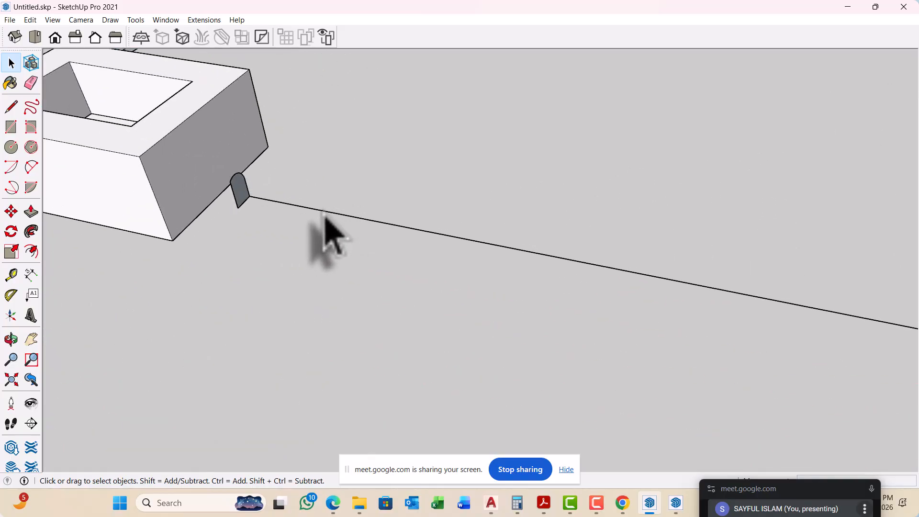
Step: Select all edges connected to the path and remove the kerb profile's face and edges from the selection
scroll(268, 229, down, 12)
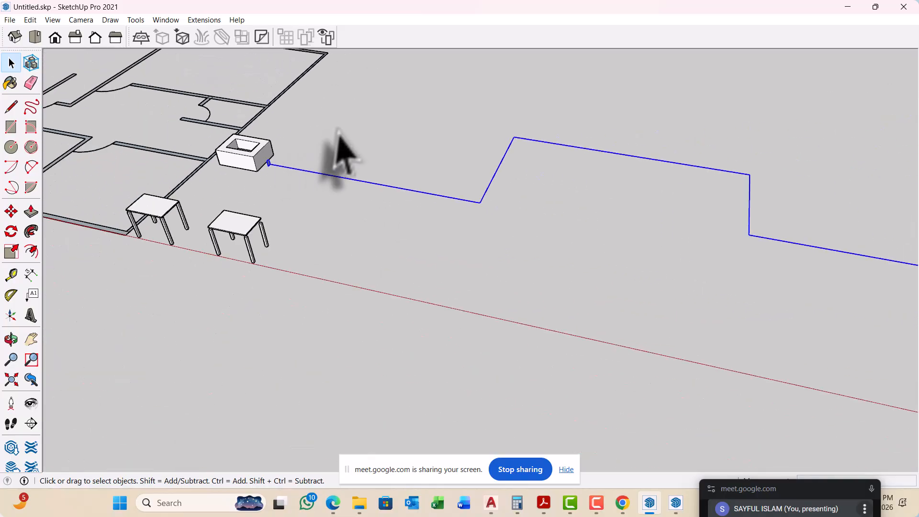
scroll(404, 199, up, 8)
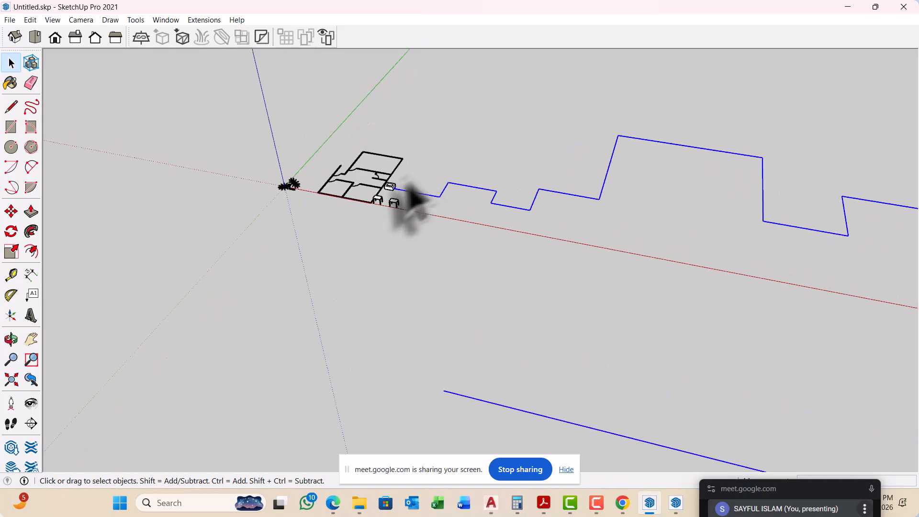
scroll(385, 205, up, 10)
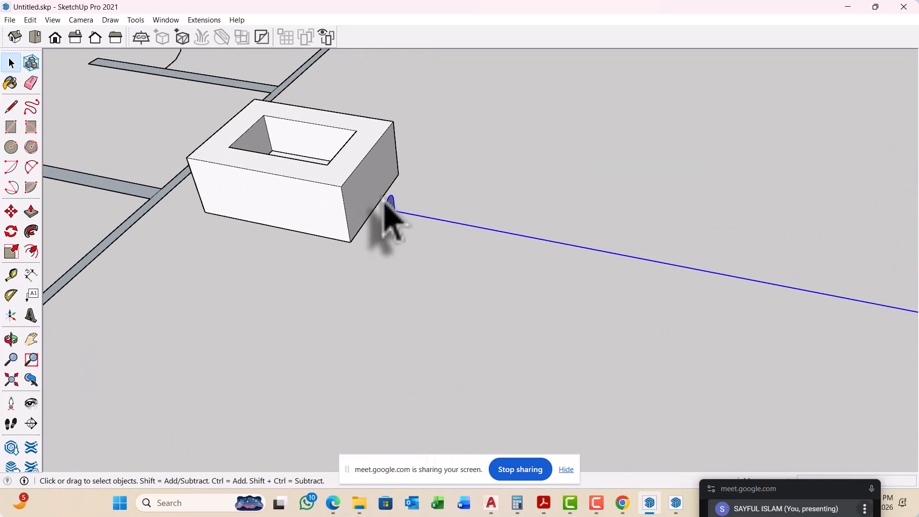
scroll(386, 225, up, 2)
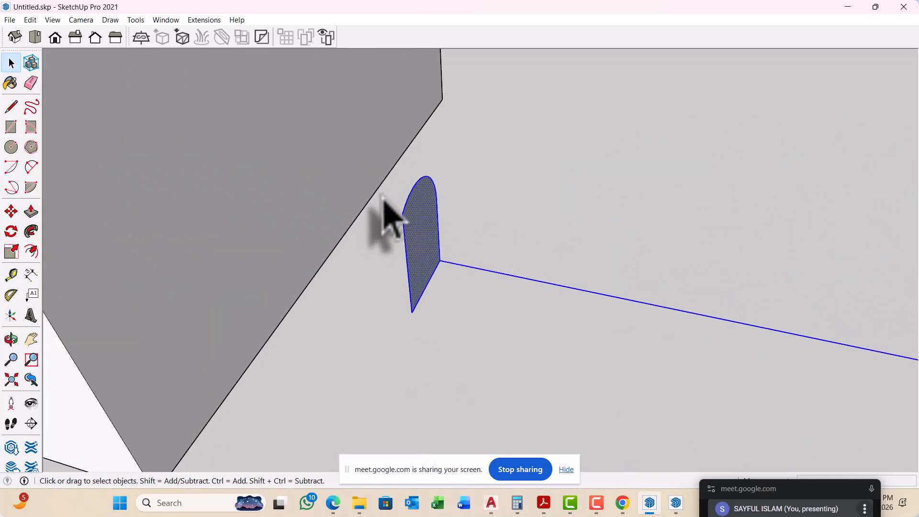
middle_drag(382, 199, 427, 249)
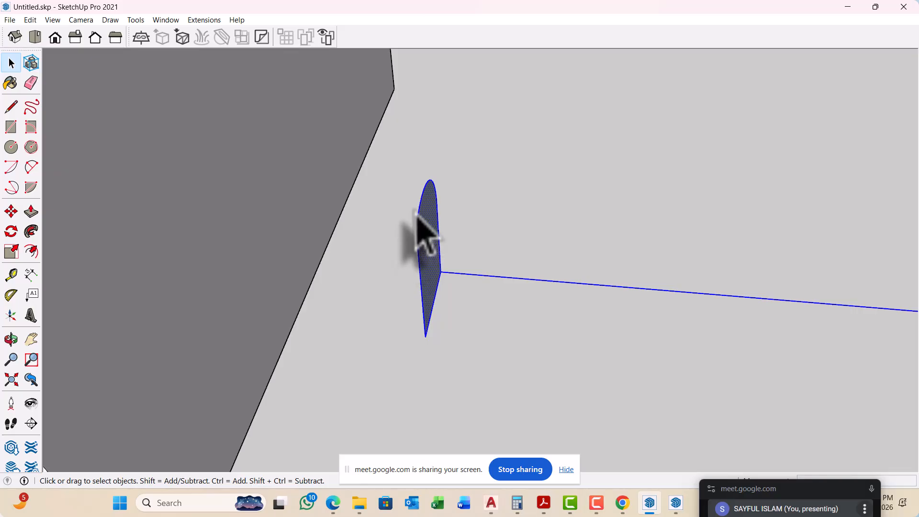
drag(386, 150, 516, 381)
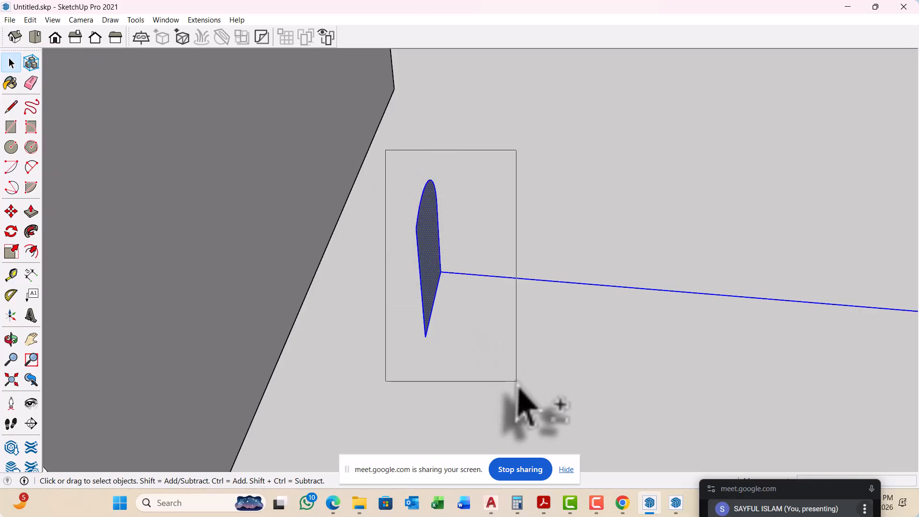
middle_drag(519, 404, 407, 326)
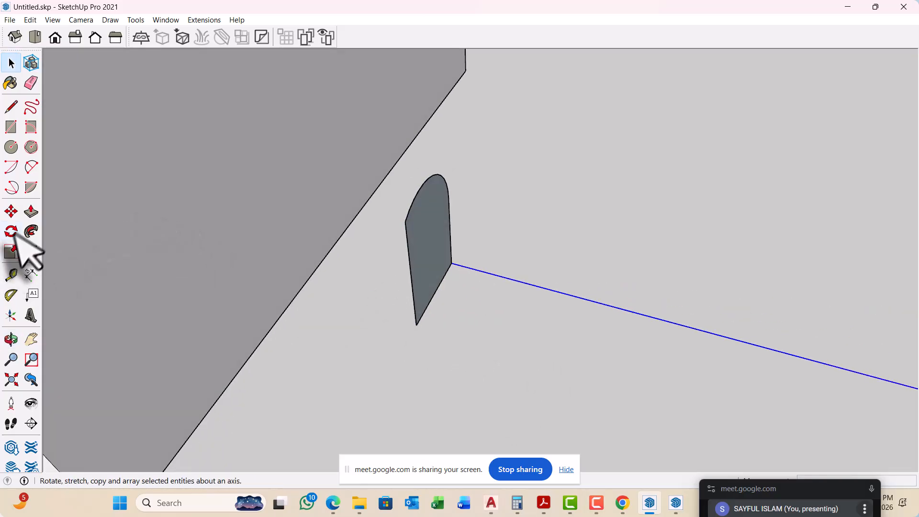
Step: Extrude the kerb profile face along the entire selected path with Follow Me and show the whole run
click(32, 231)
click(437, 266)
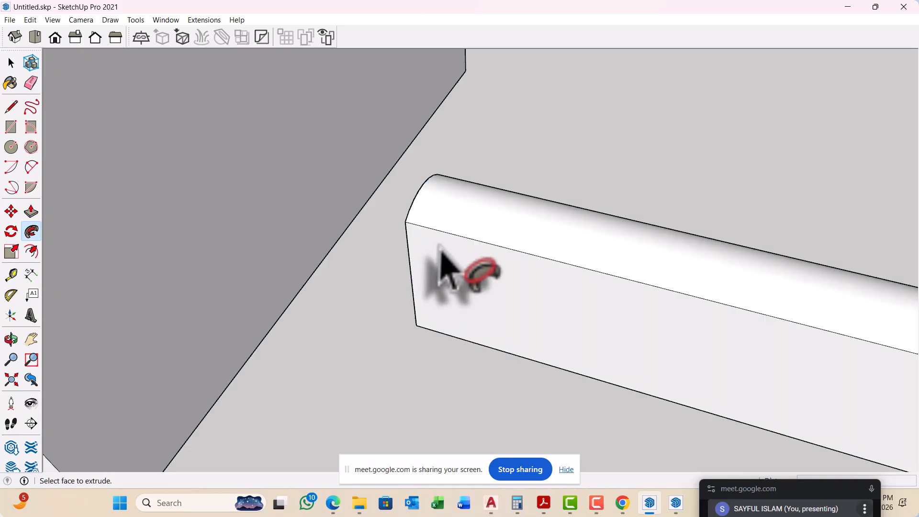
middle_drag(445, 267, 421, 189)
scroll(421, 189, down, 10)
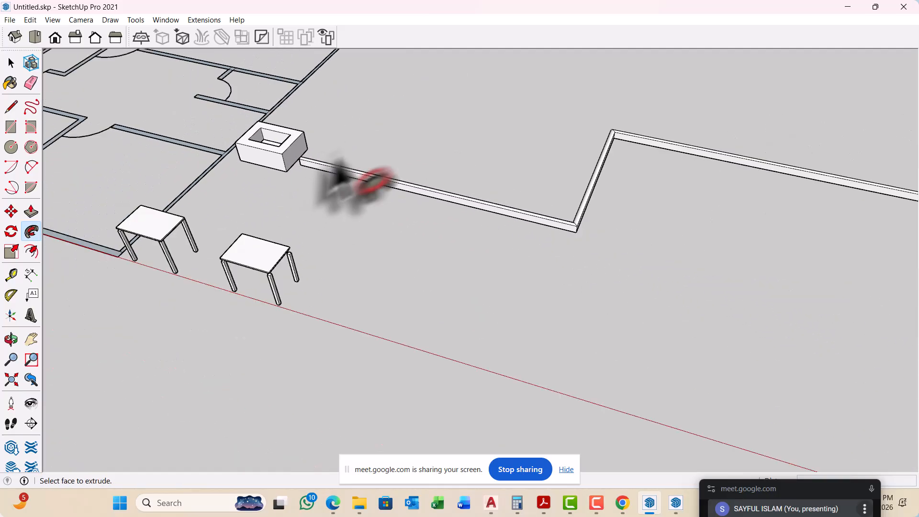
scroll(387, 140, down, 8)
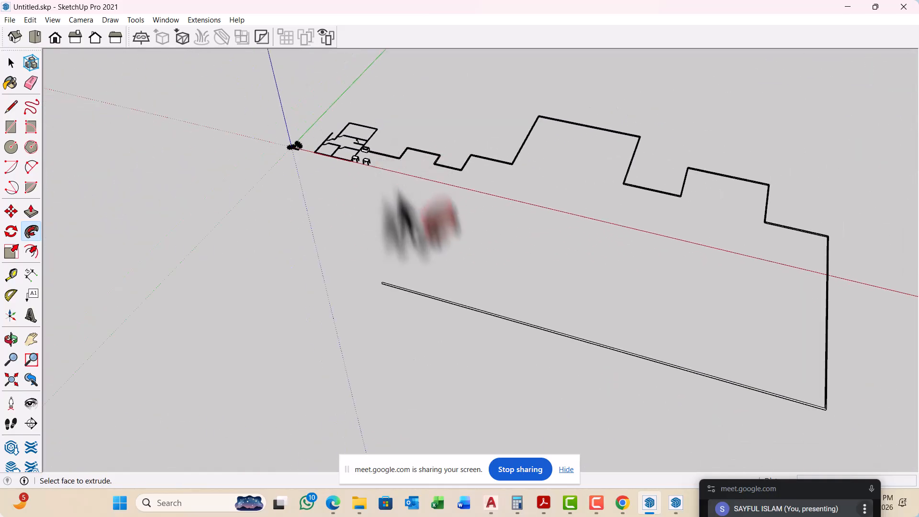
Step: Select the entire extruded kerb run with all its connected faces and edges, make it a group, and clear the selection
scroll(394, 285, up, 2)
scroll(397, 306, up, 4)
middle_drag(359, 324, 665, 258)
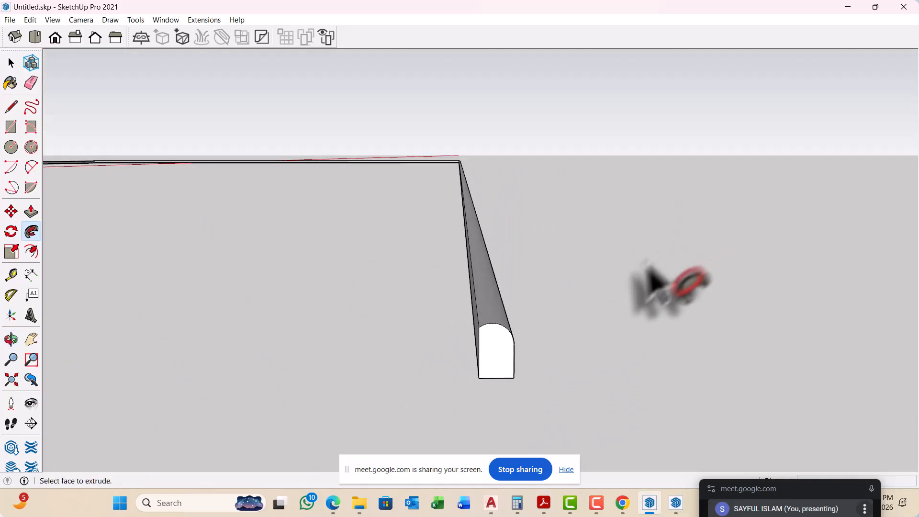
scroll(606, 306, down, 8)
scroll(617, 311, down, 2)
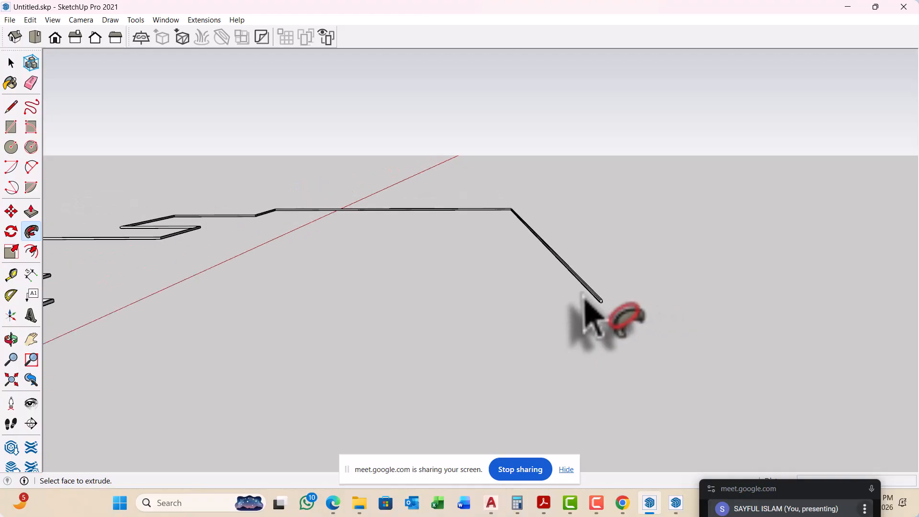
middle_drag(595, 318, 354, 342)
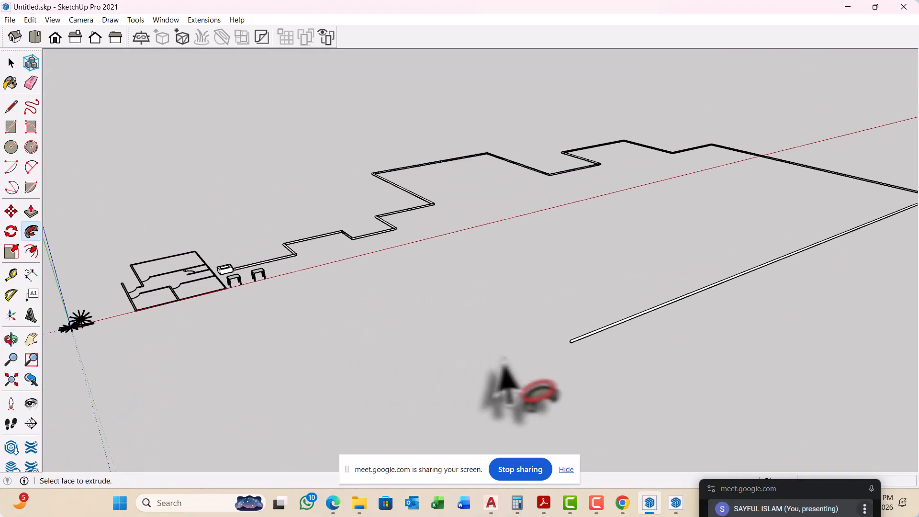
key(space)
scroll(581, 364, up, 4)
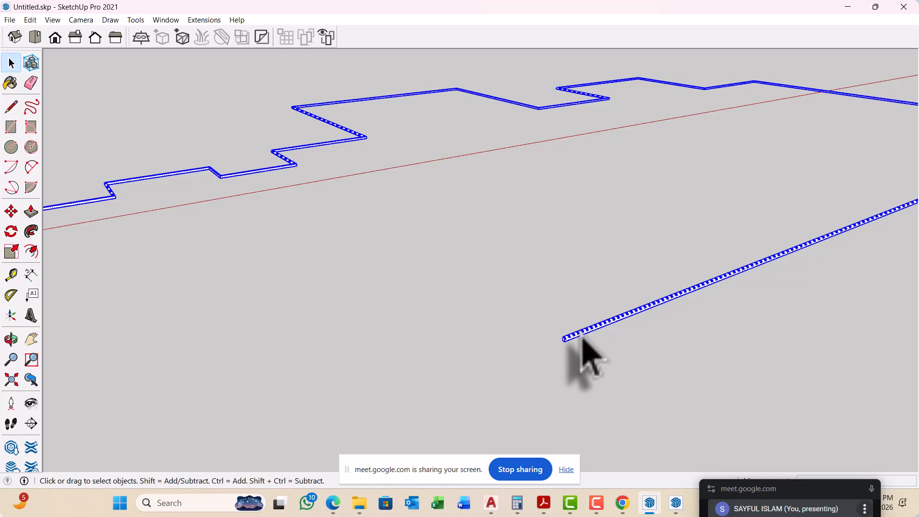
right_click(581, 337)
click(618, 200)
scroll(503, 297, down, 6)
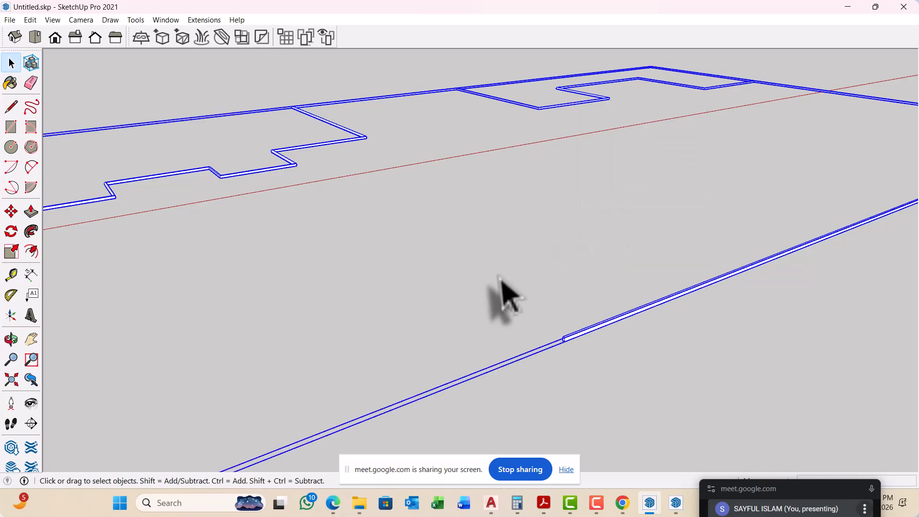
click(507, 309)
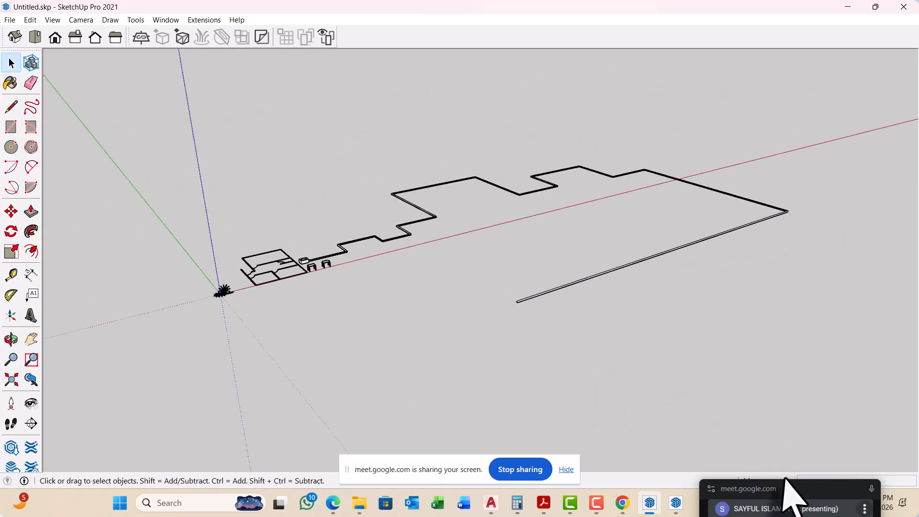